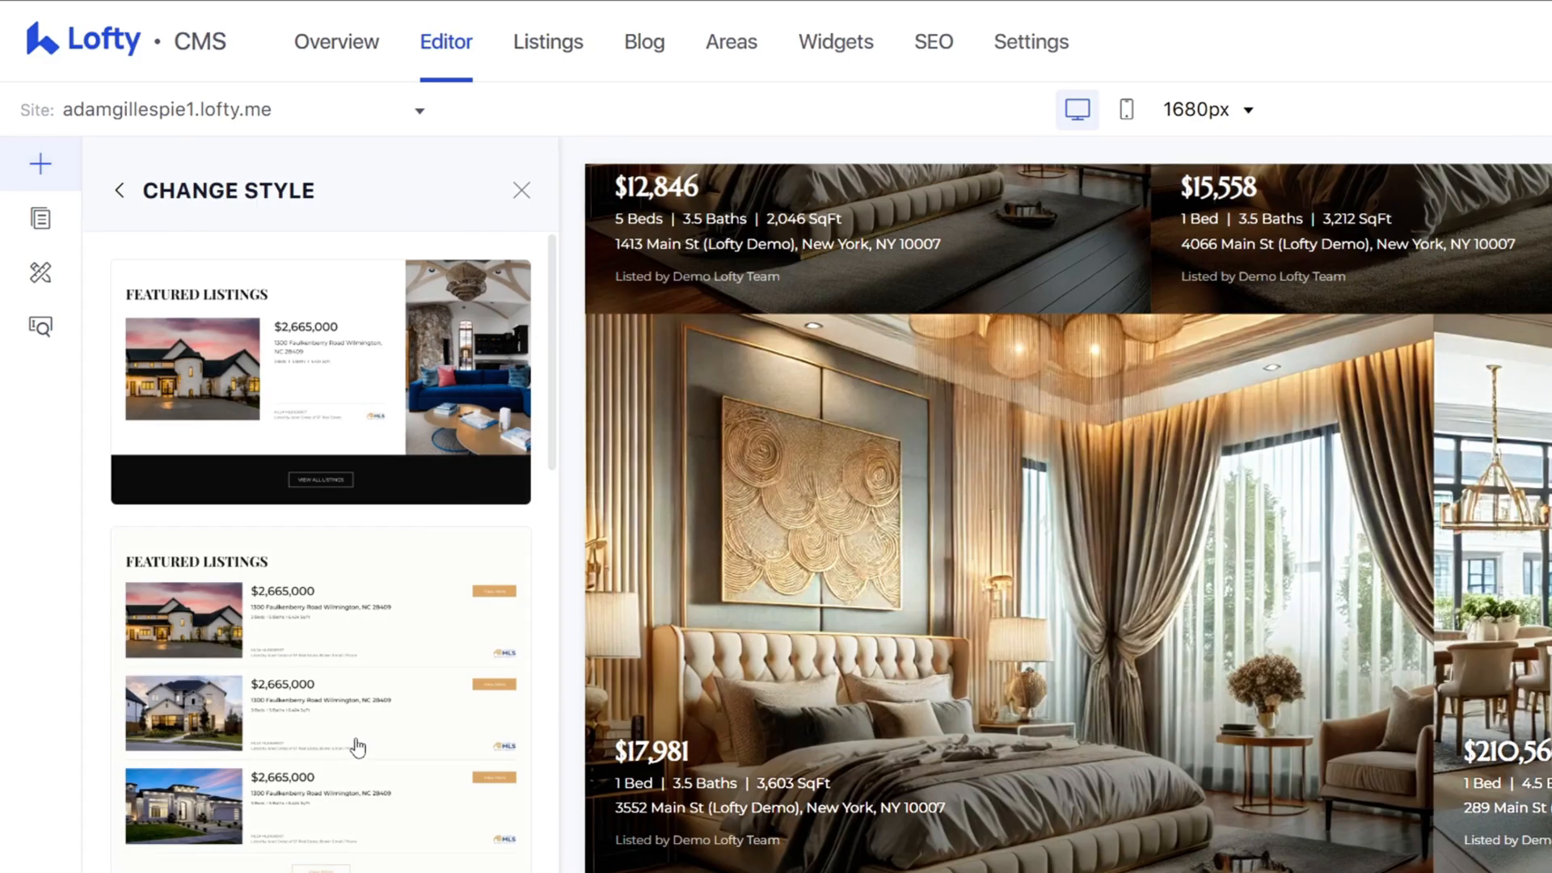
scroll(352, 682, "down", 4)
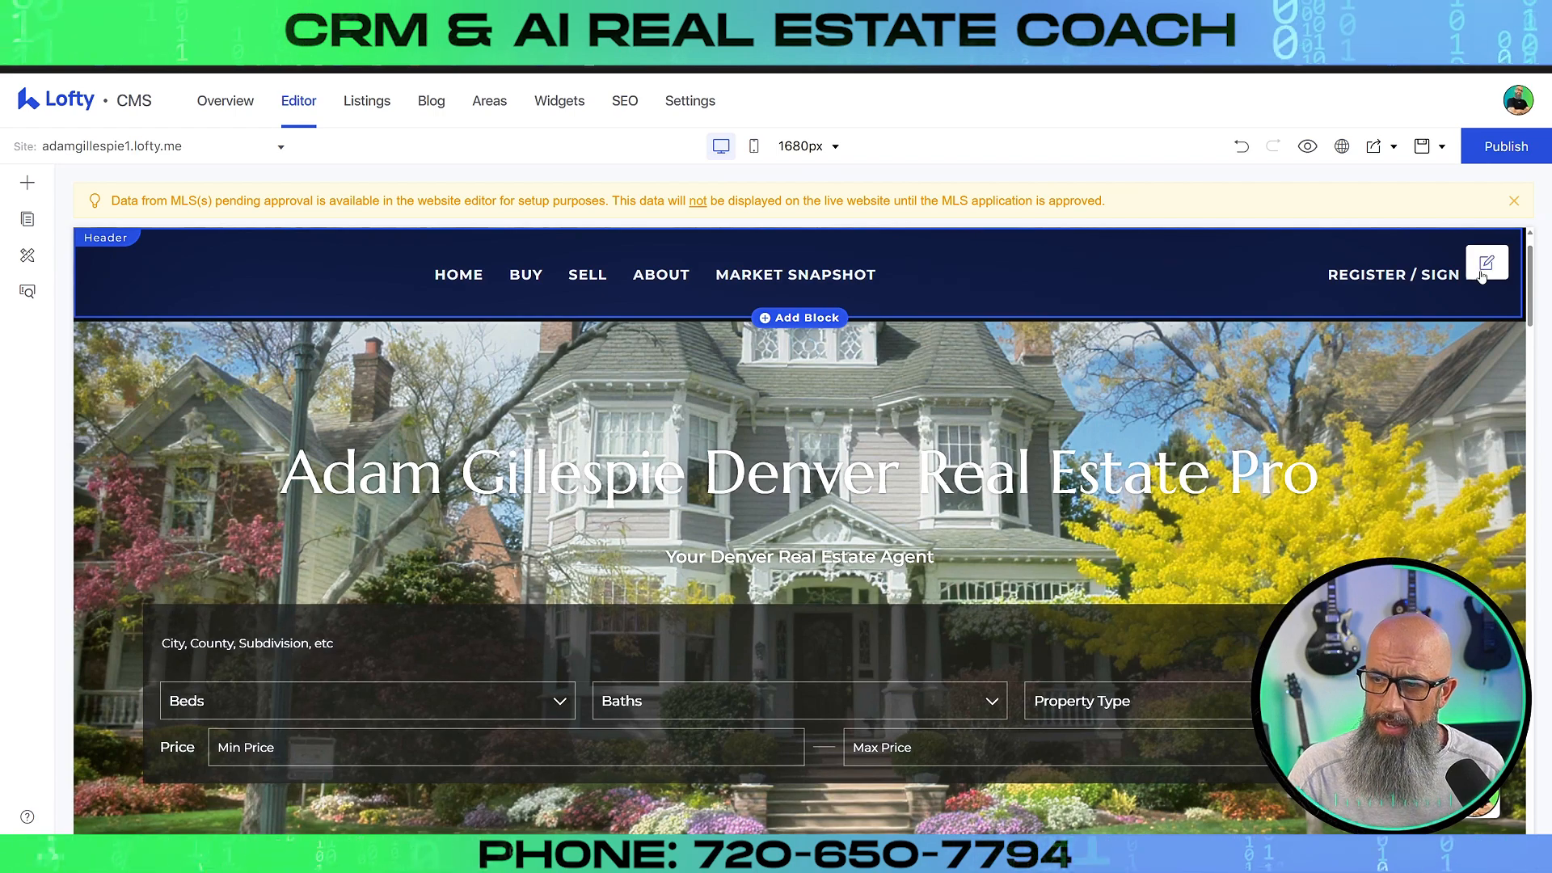
- Try each of the six styles on the site header in turn and settle on the third one in the list
left_click(1485, 264)
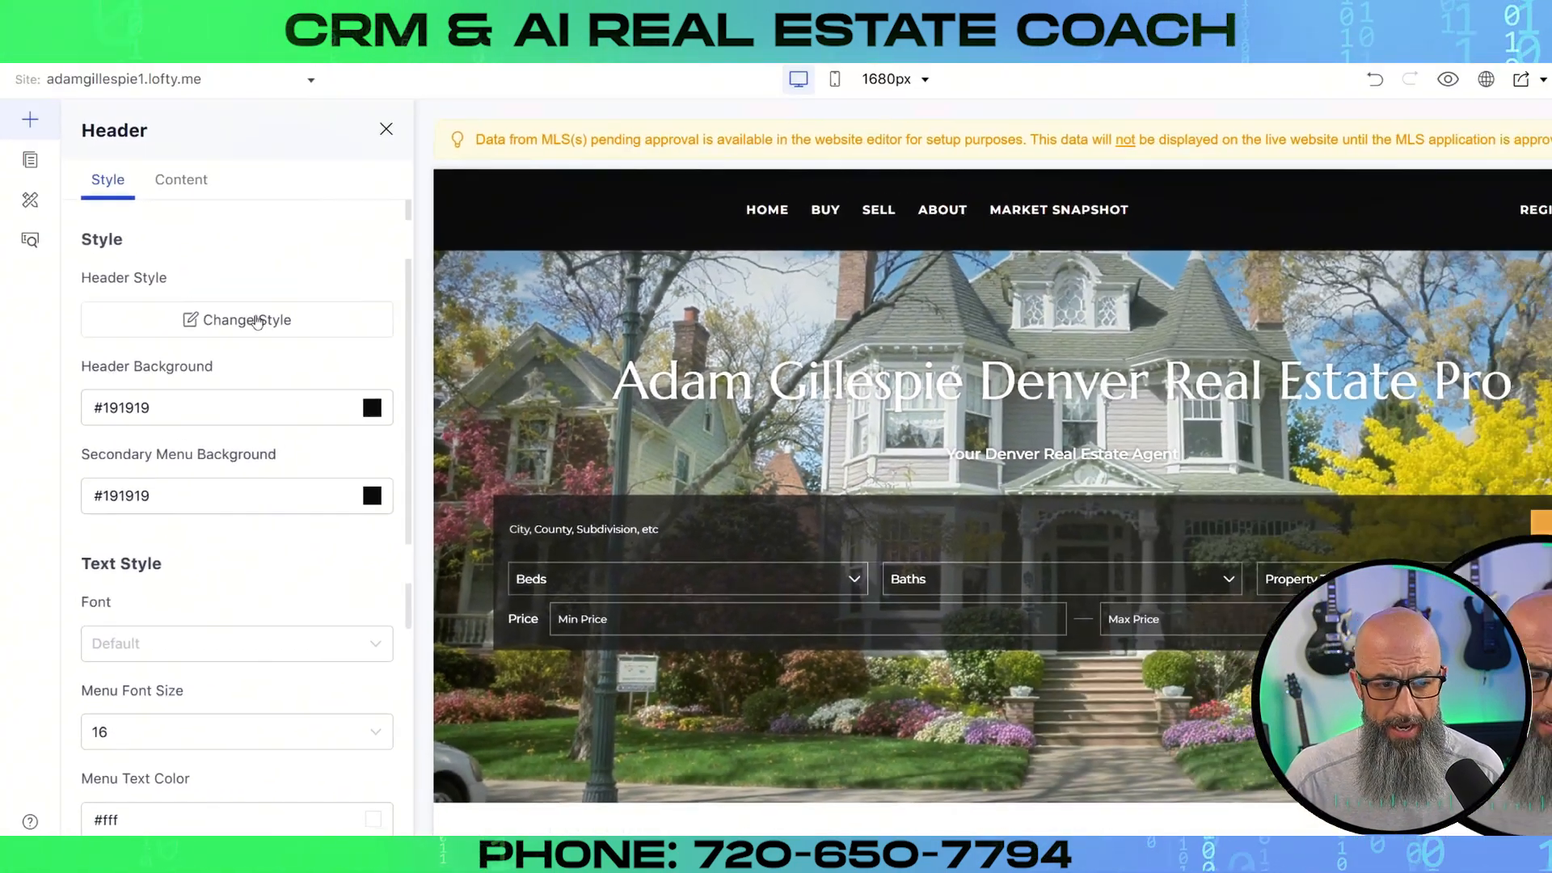
left_click(393, 123)
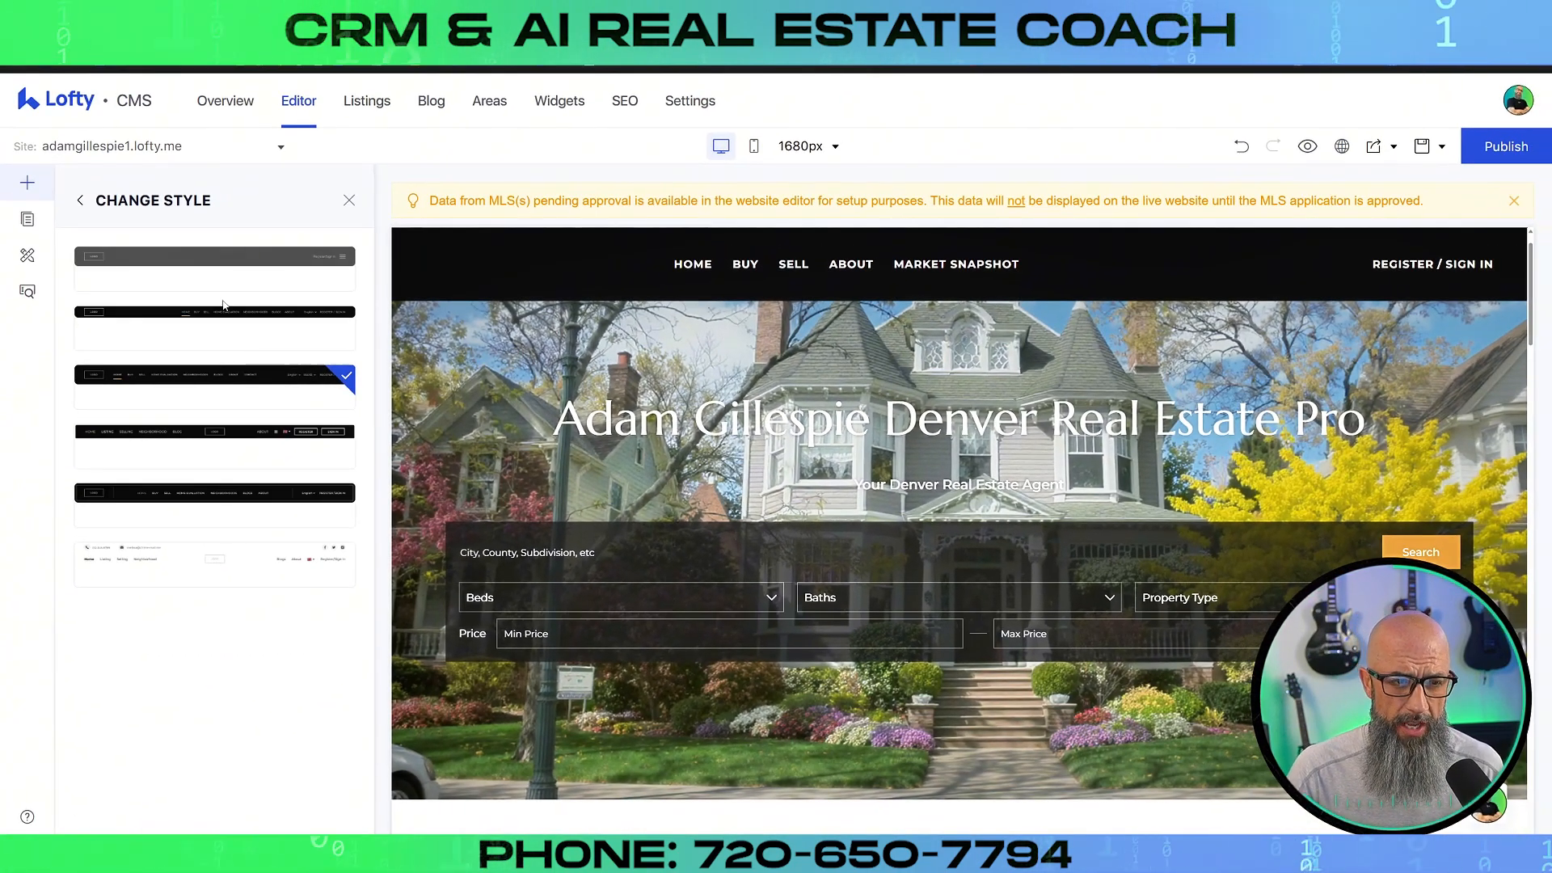
left_click(215, 261)
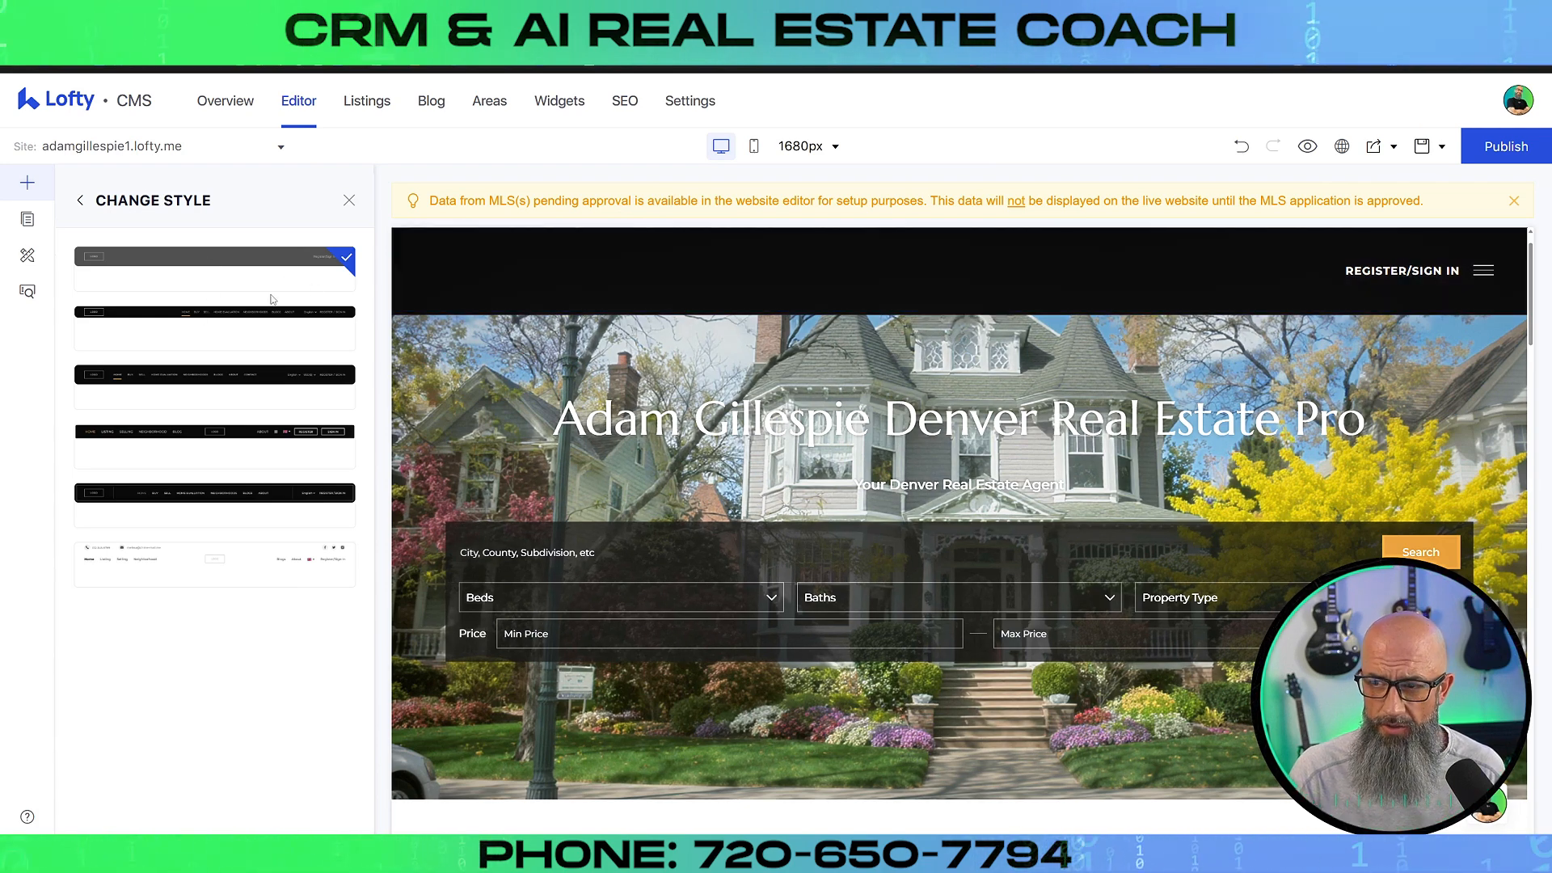
left_click(248, 316)
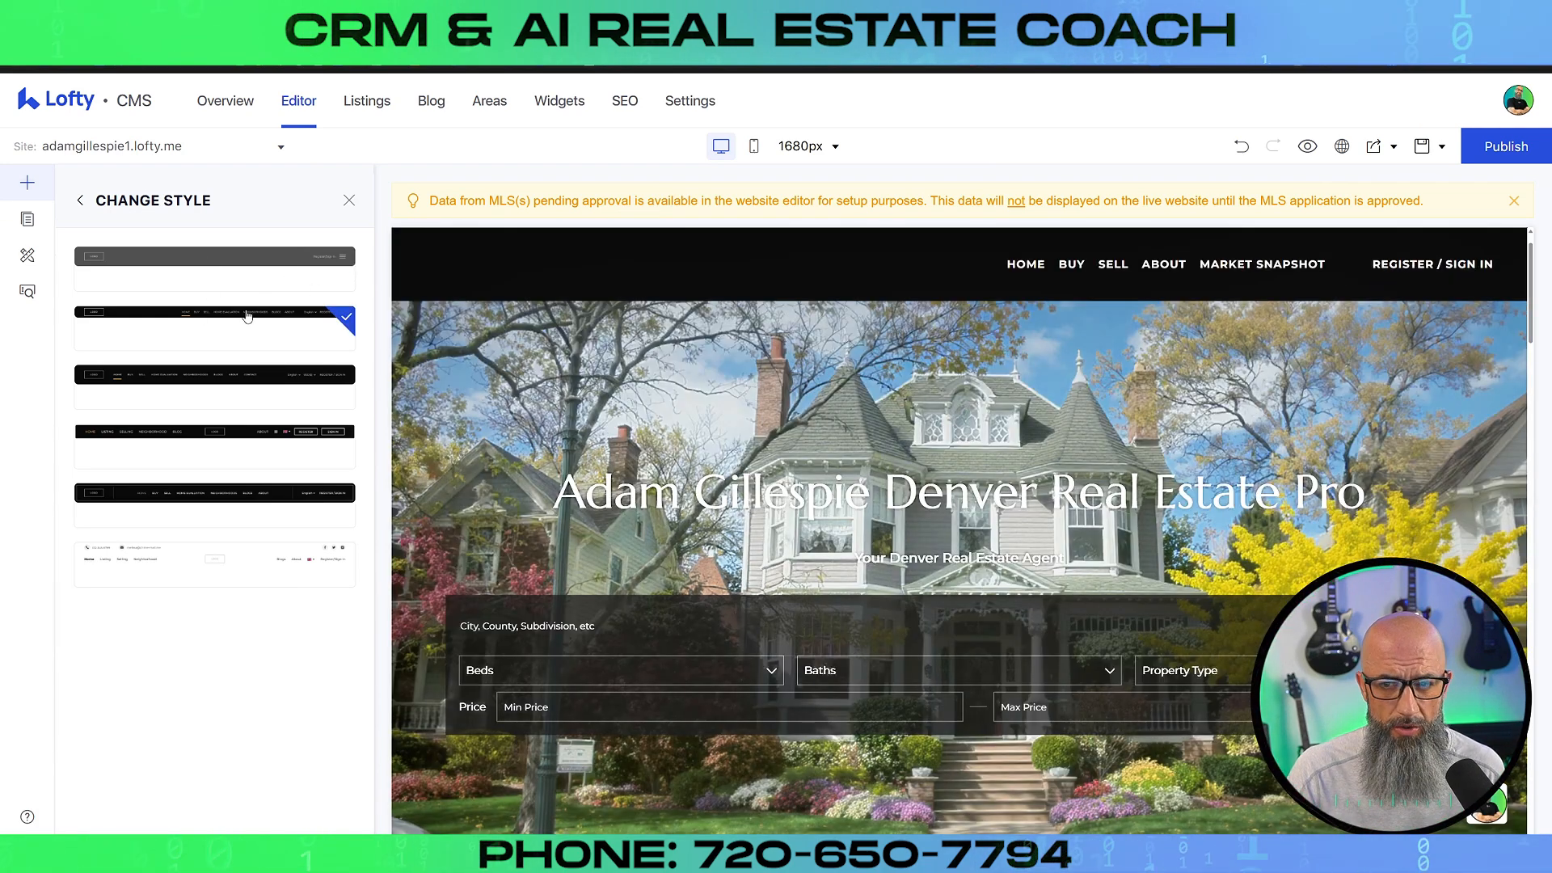
left_click(237, 376)
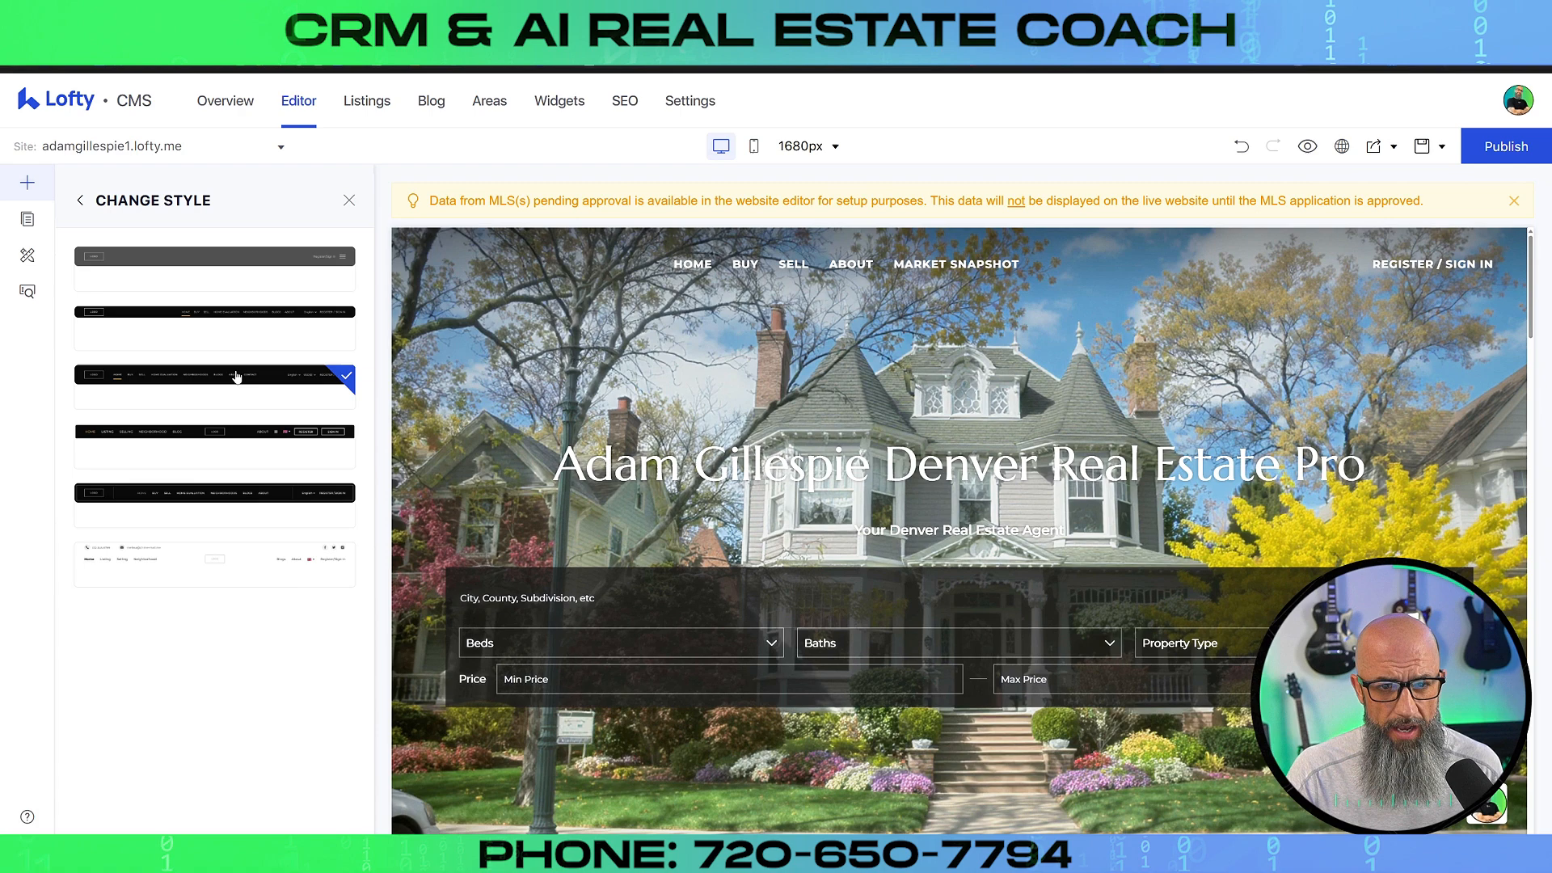
left_click(231, 434)
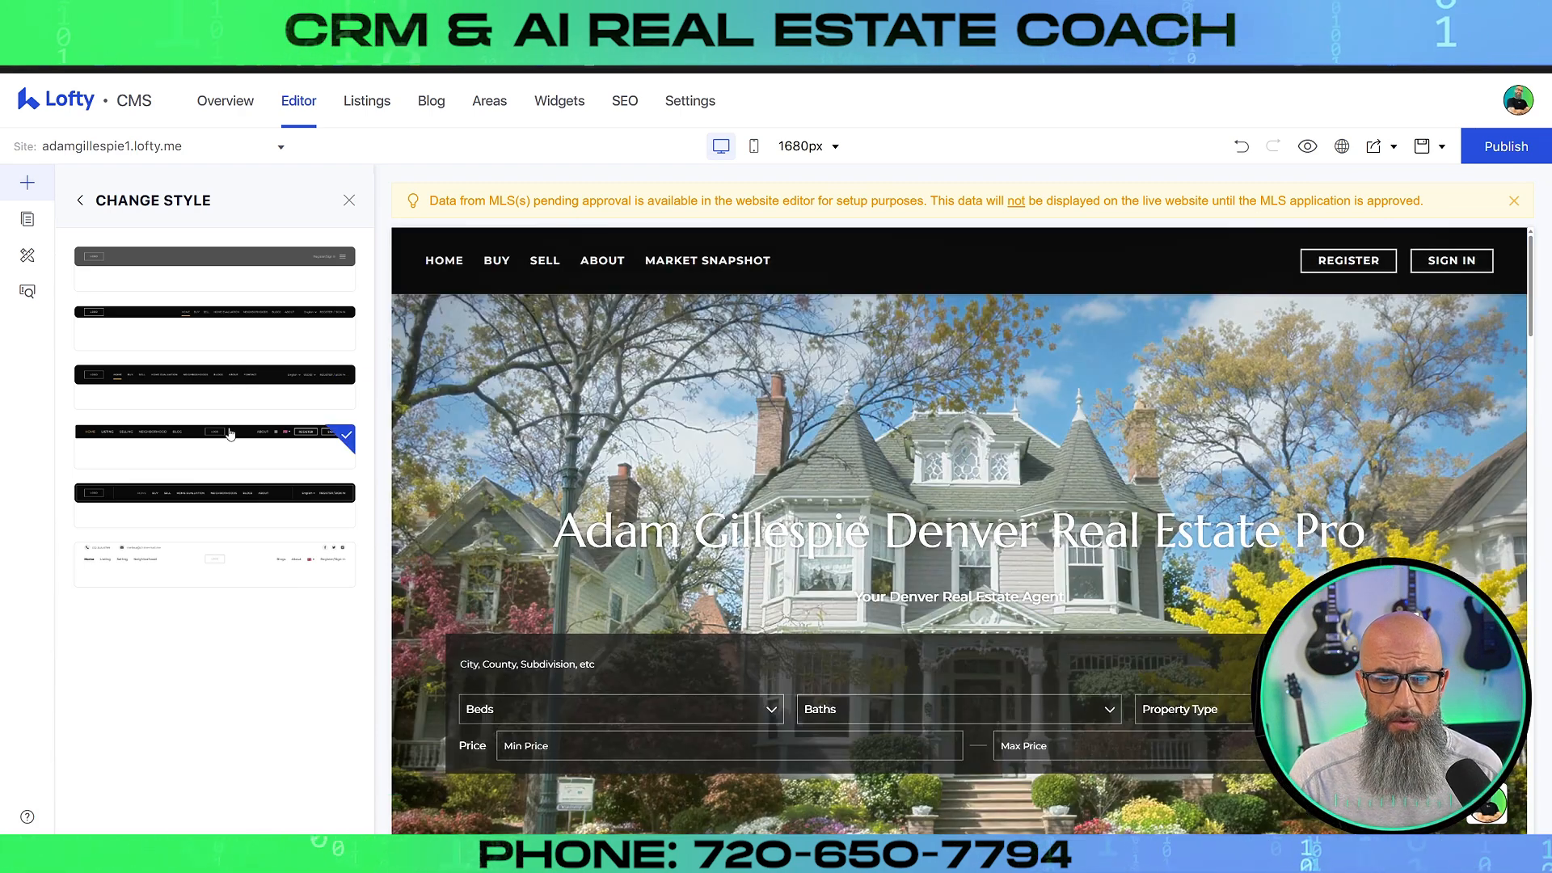
left_click(225, 503)
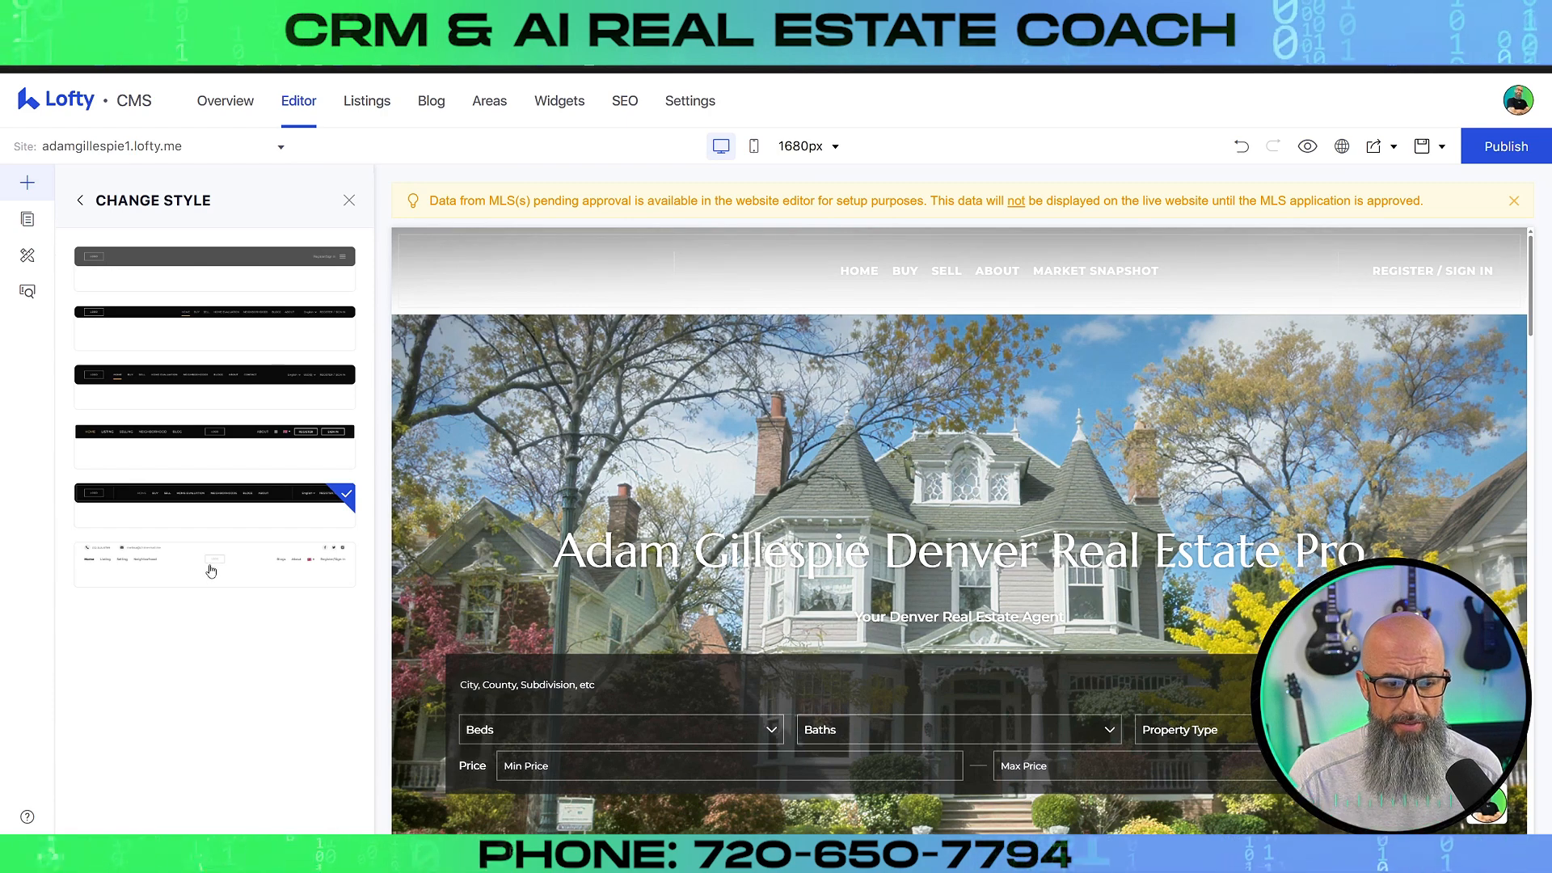
left_click(211, 570)
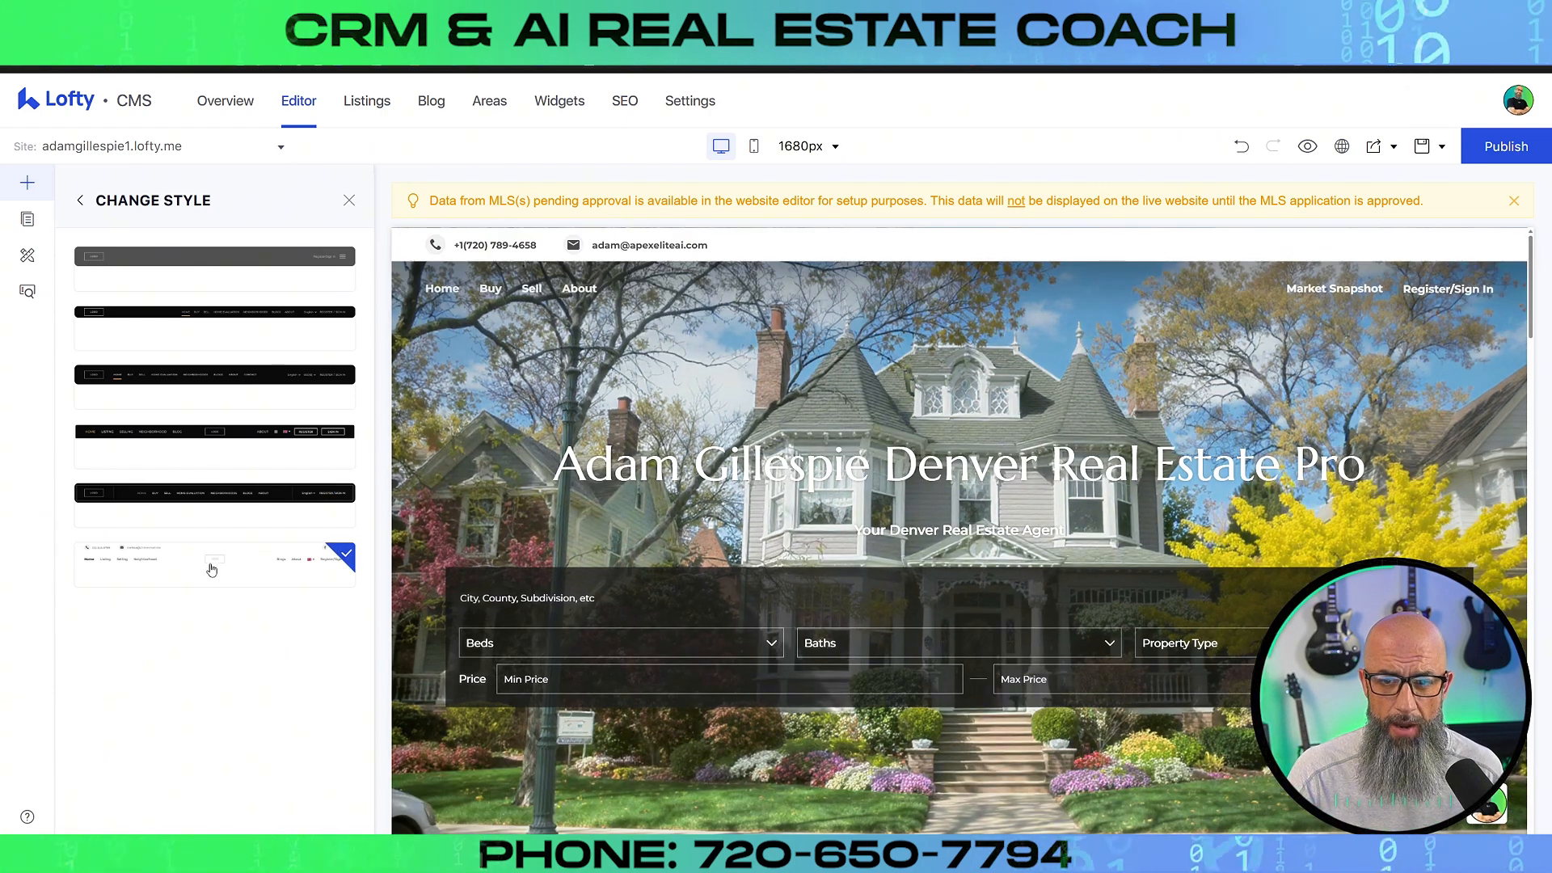
left_click(198, 385)
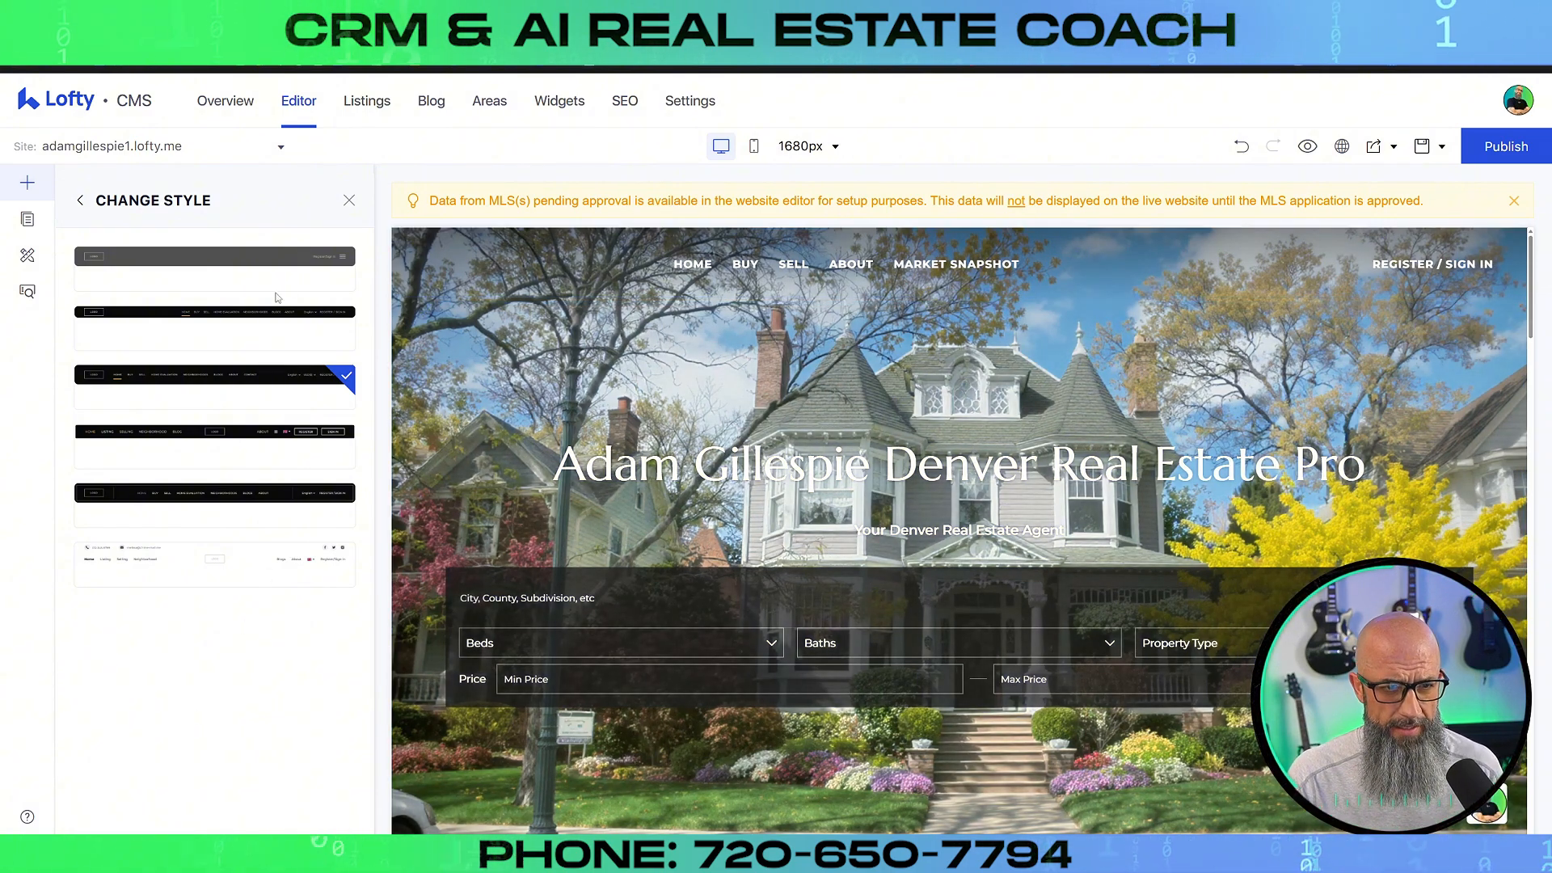
left_click(349, 200)
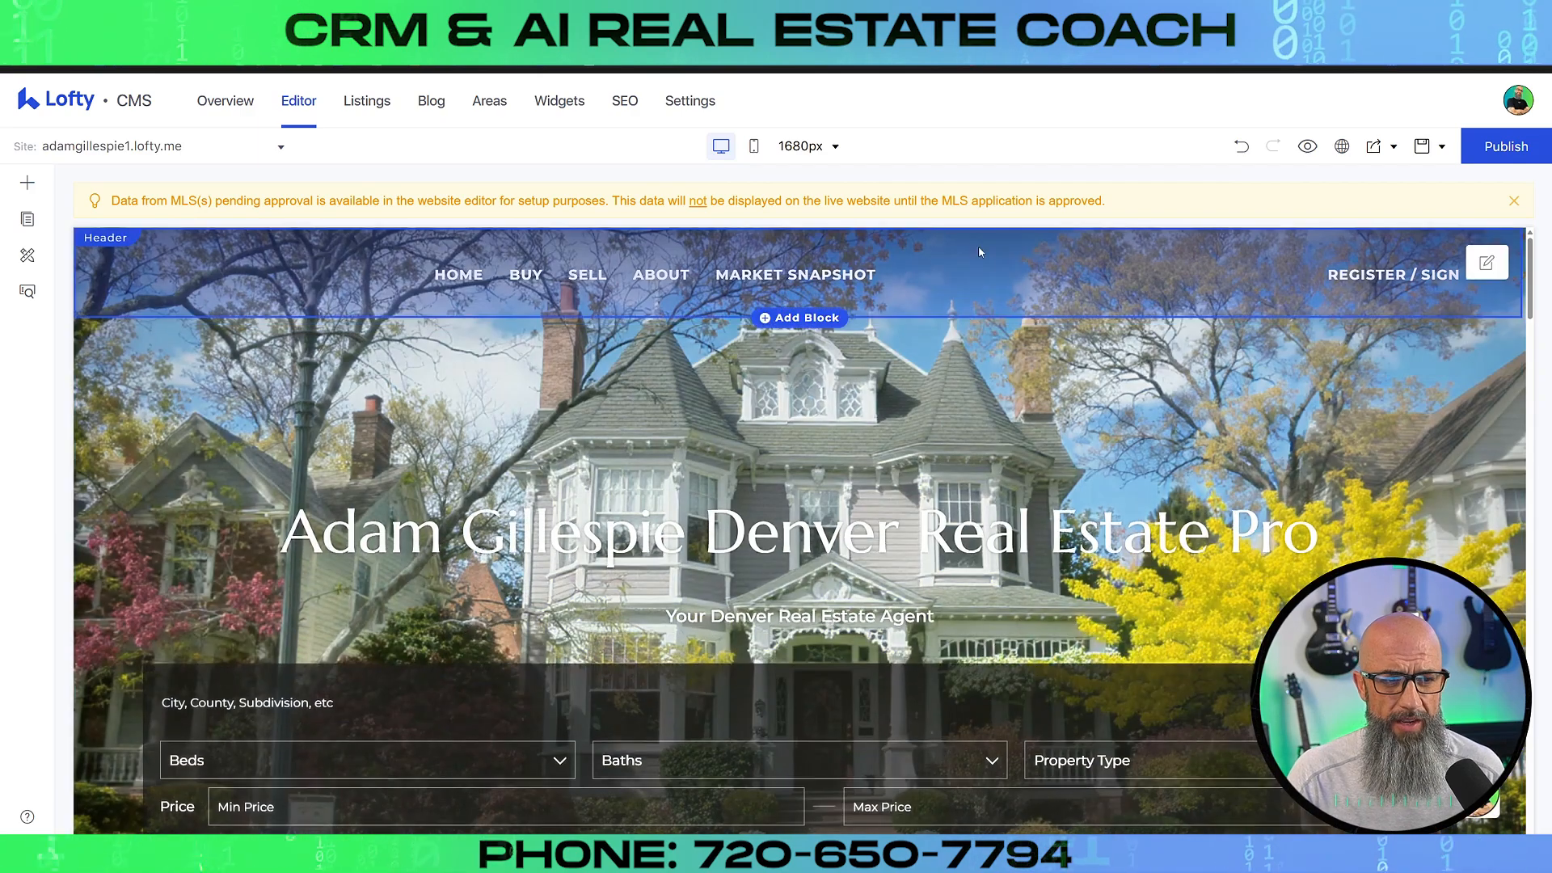
- Open the header's content settings to look over the Logo1 and Logo2 sections, and dismiss the MLS pending approval notice
left_click(1485, 263)
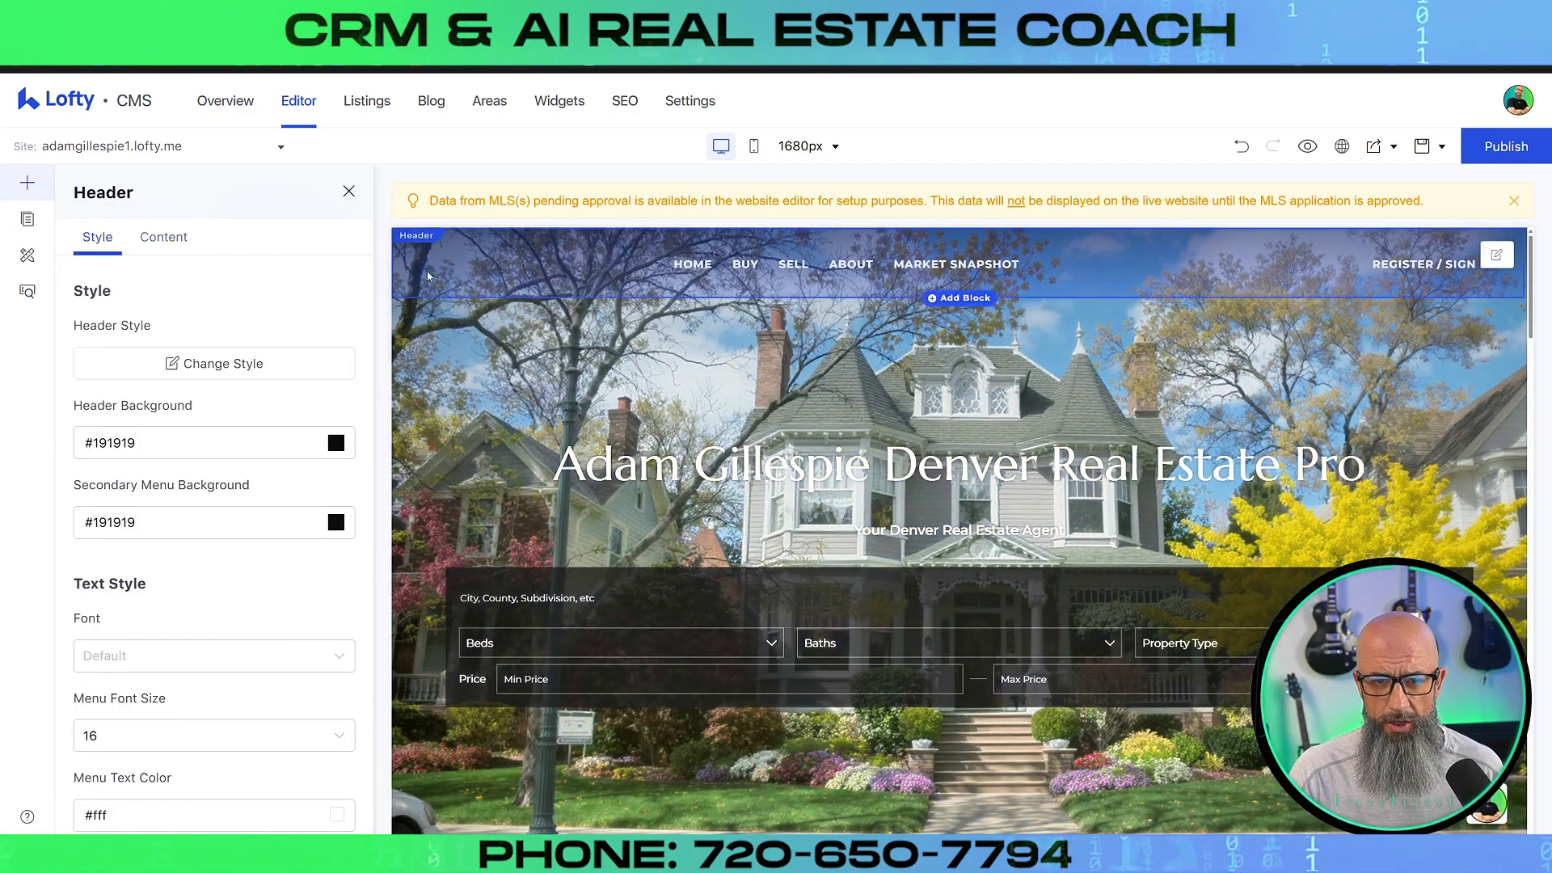
left_click(163, 239)
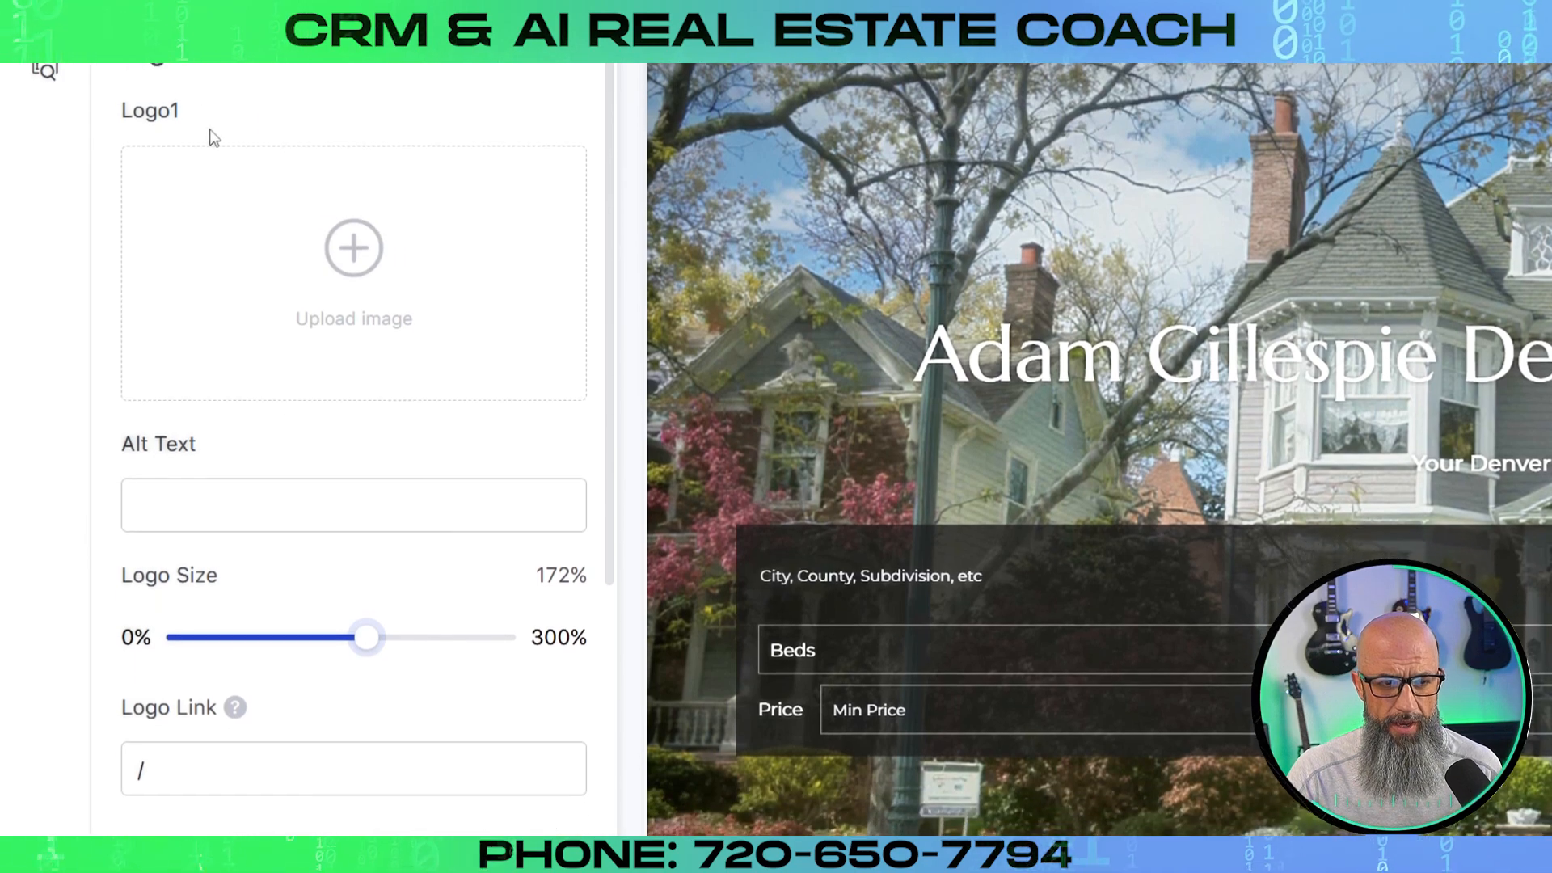
scroll(301, 187, "down", 5)
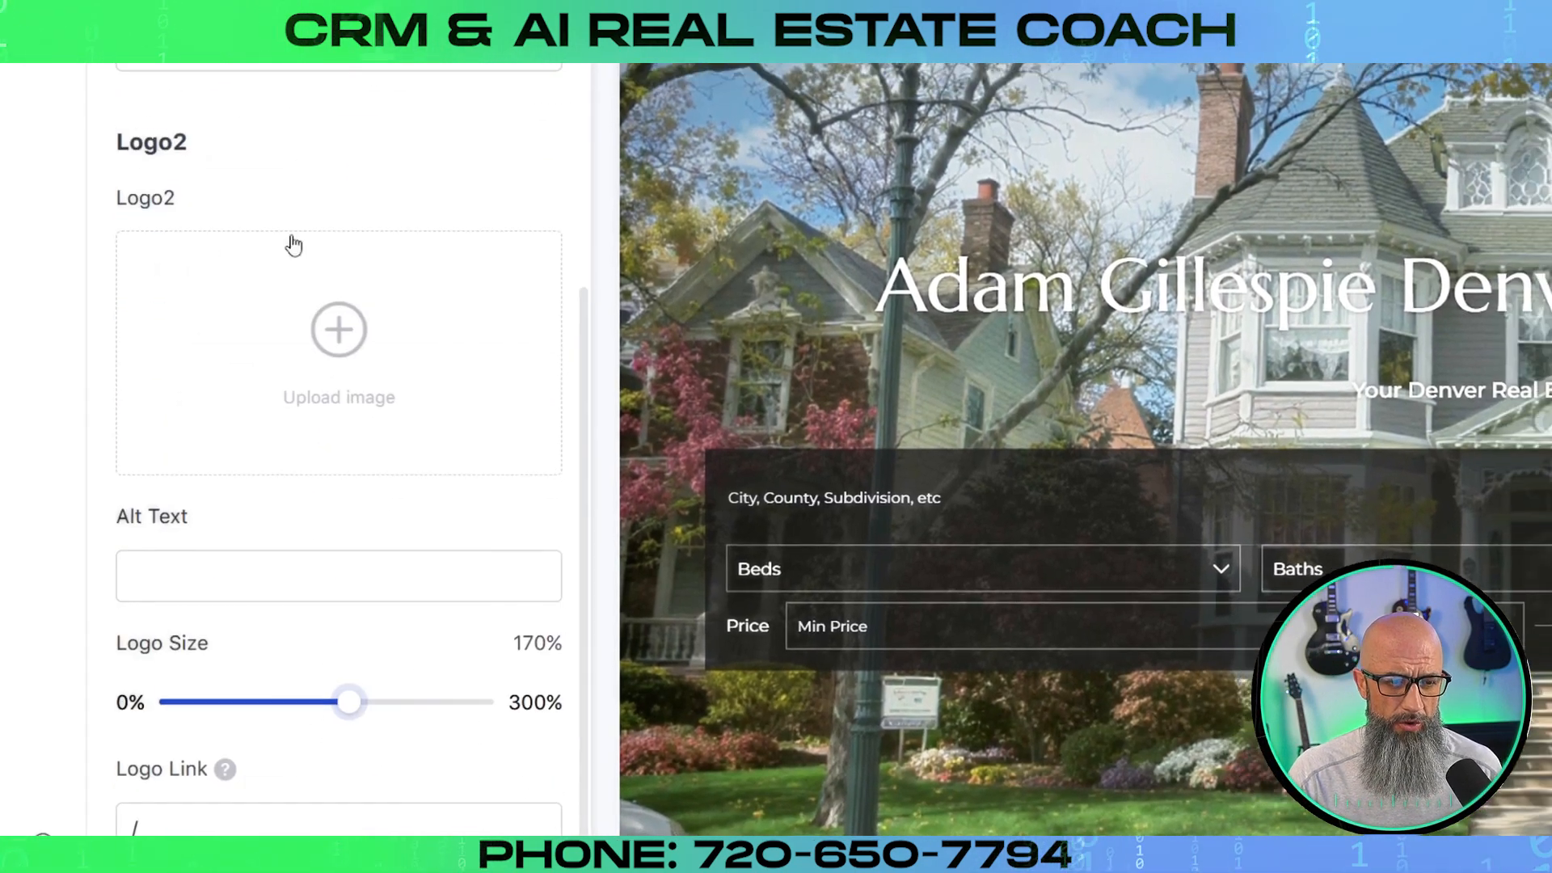
scroll(229, 438, "up", 4)
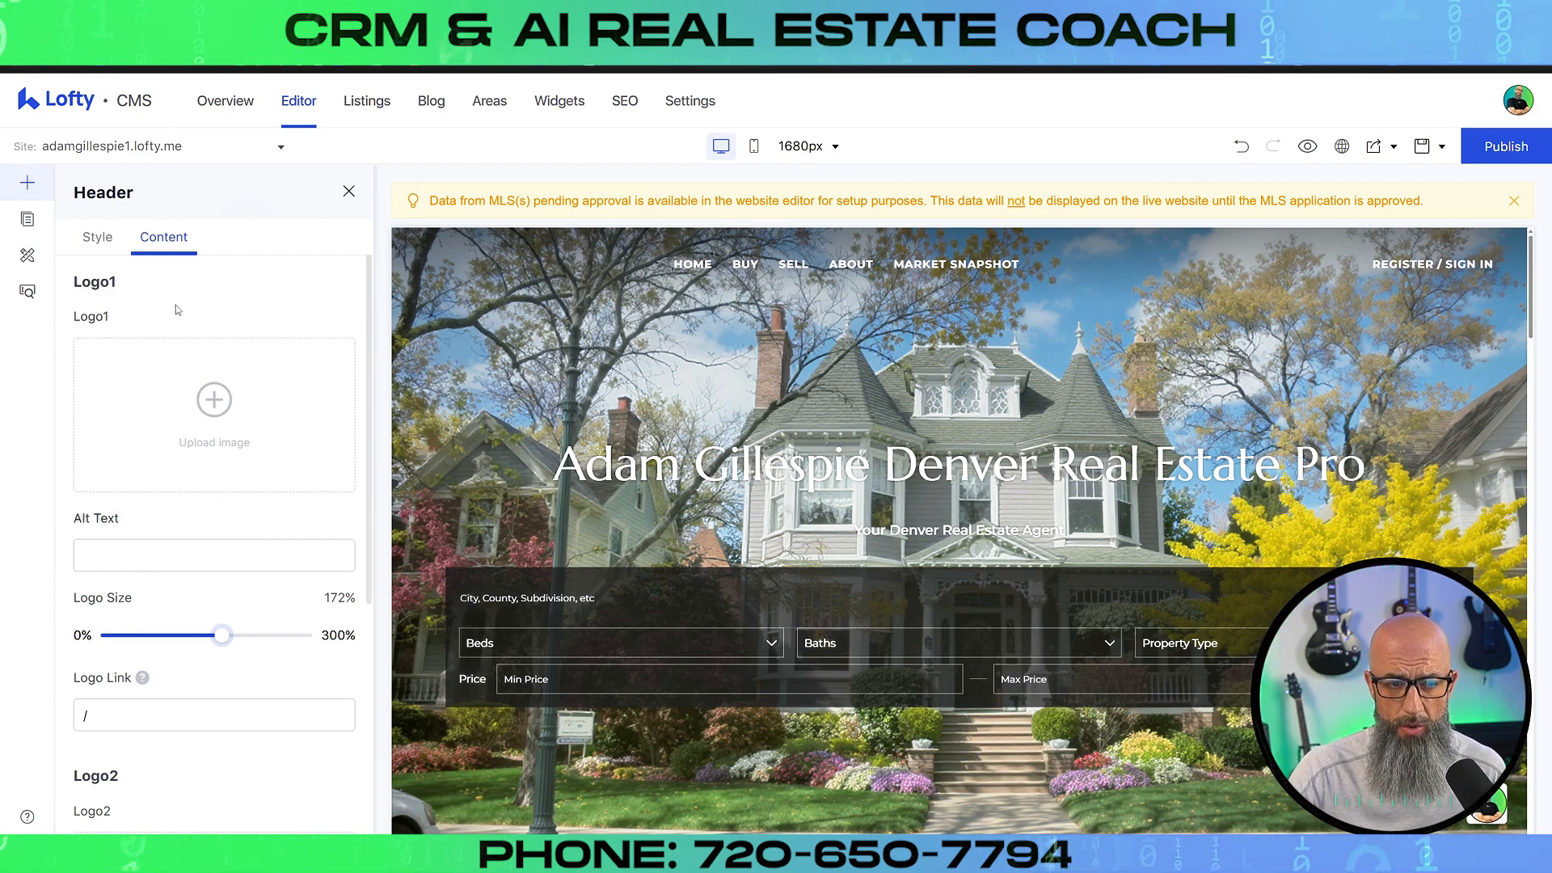
left_click(1513, 201)
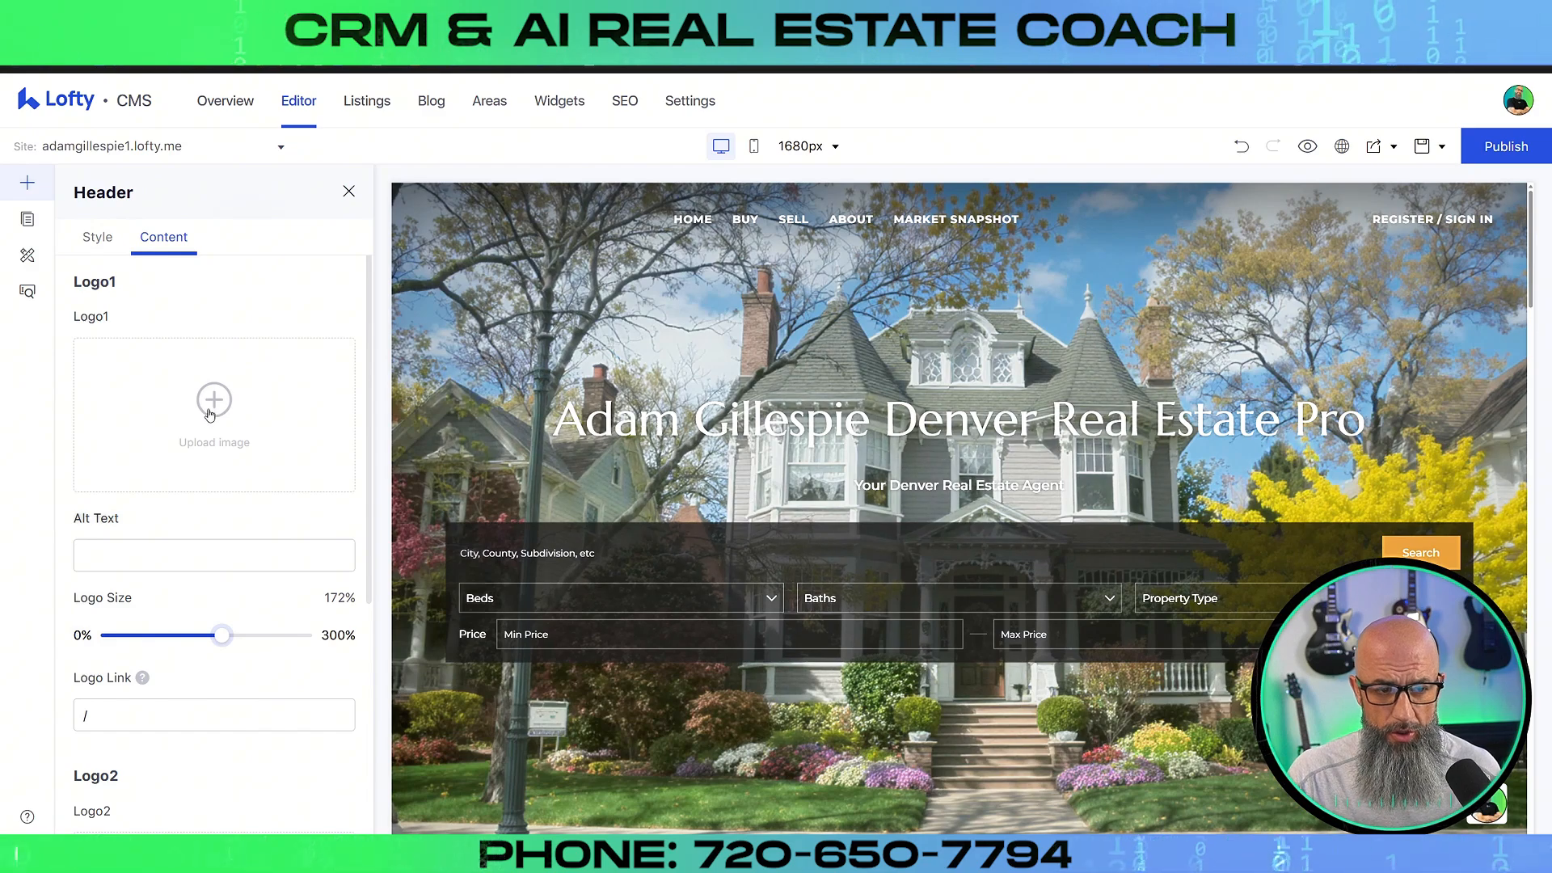
- Upload the EXP-Black-square image as the header's Logo1, accepting the statement about the office logo and MLS requirements
left_click(210, 415)
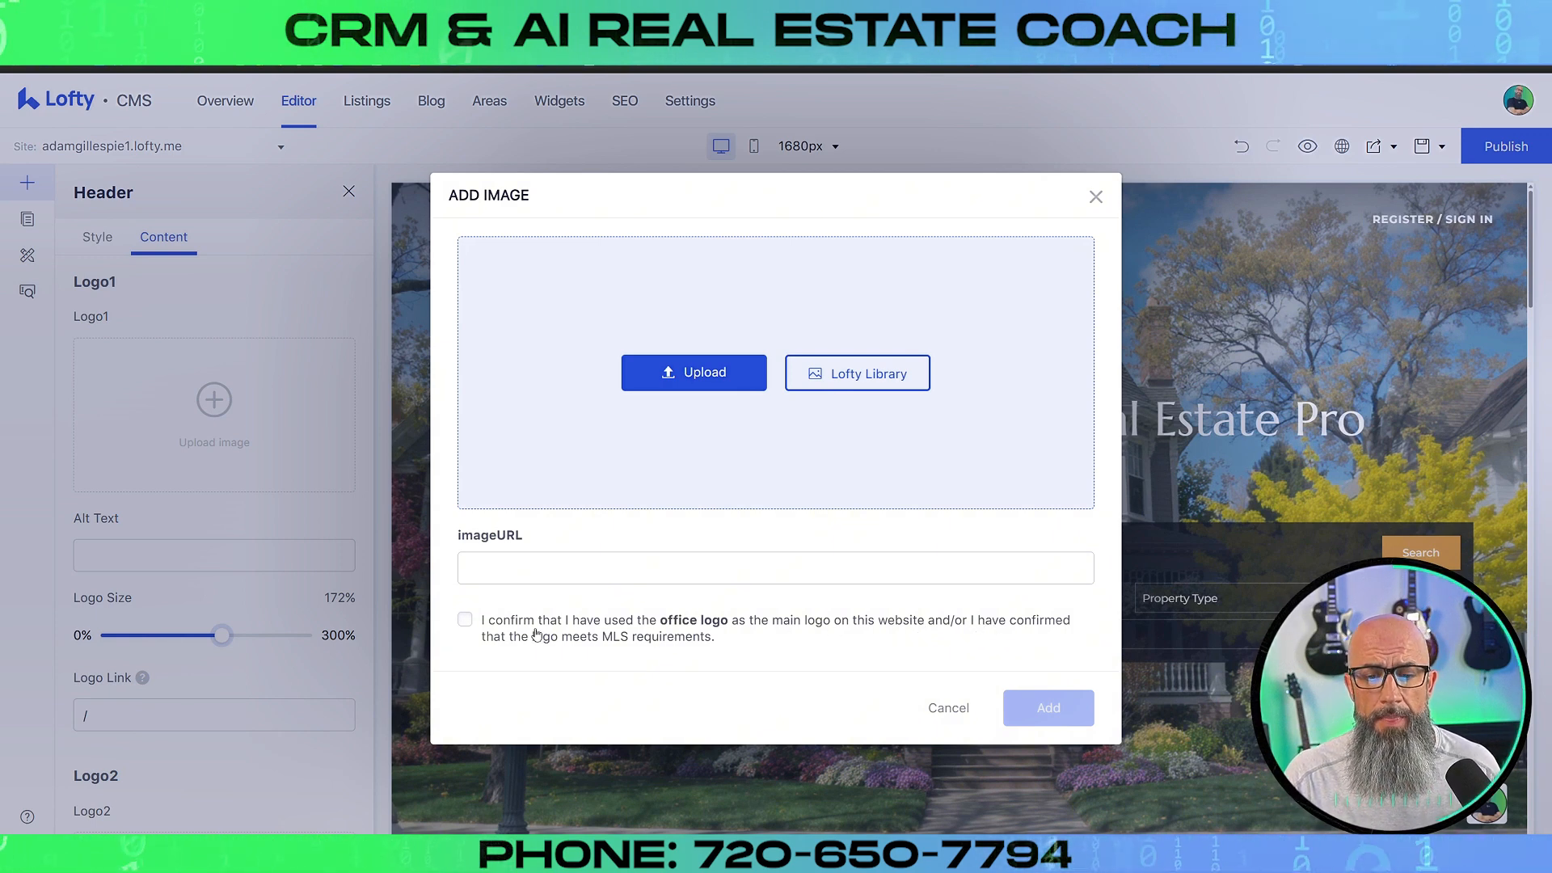
left_click(466, 621)
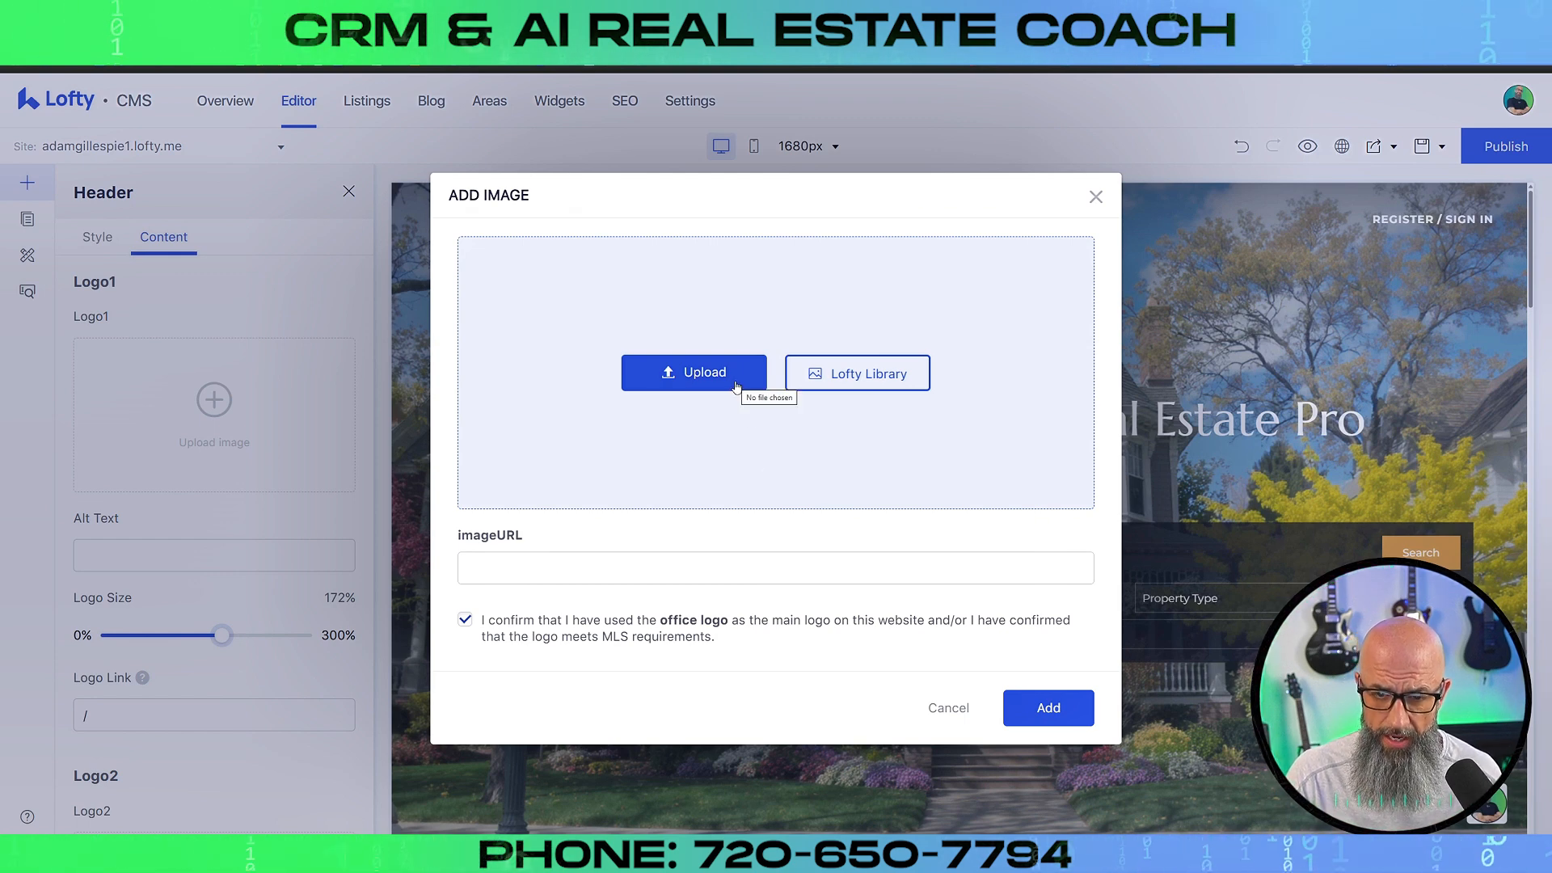
left_click(694, 372)
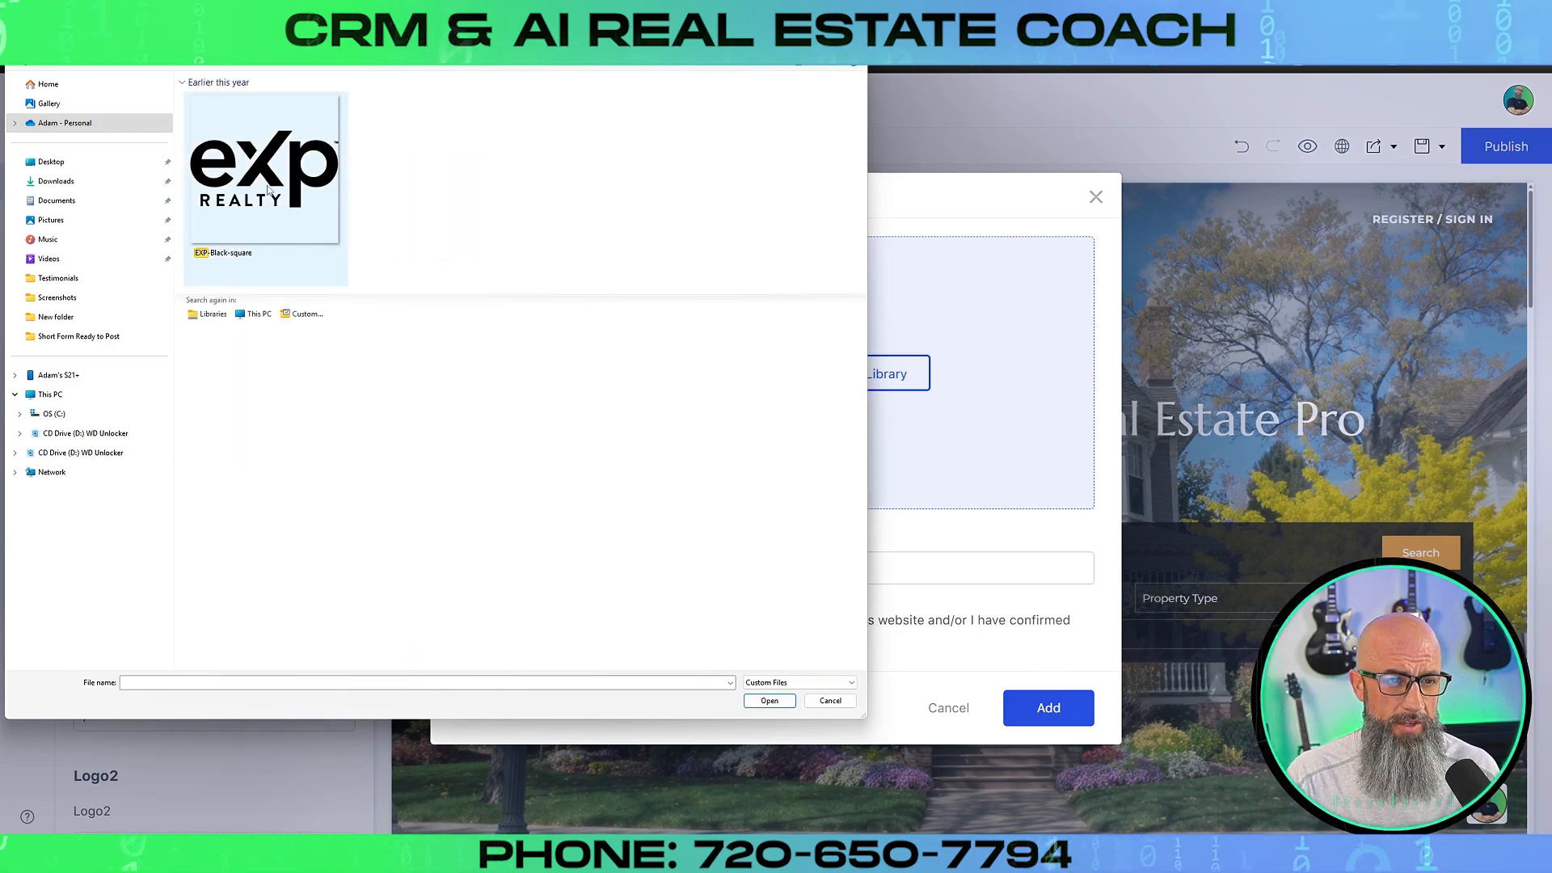
double_click(279, 186)
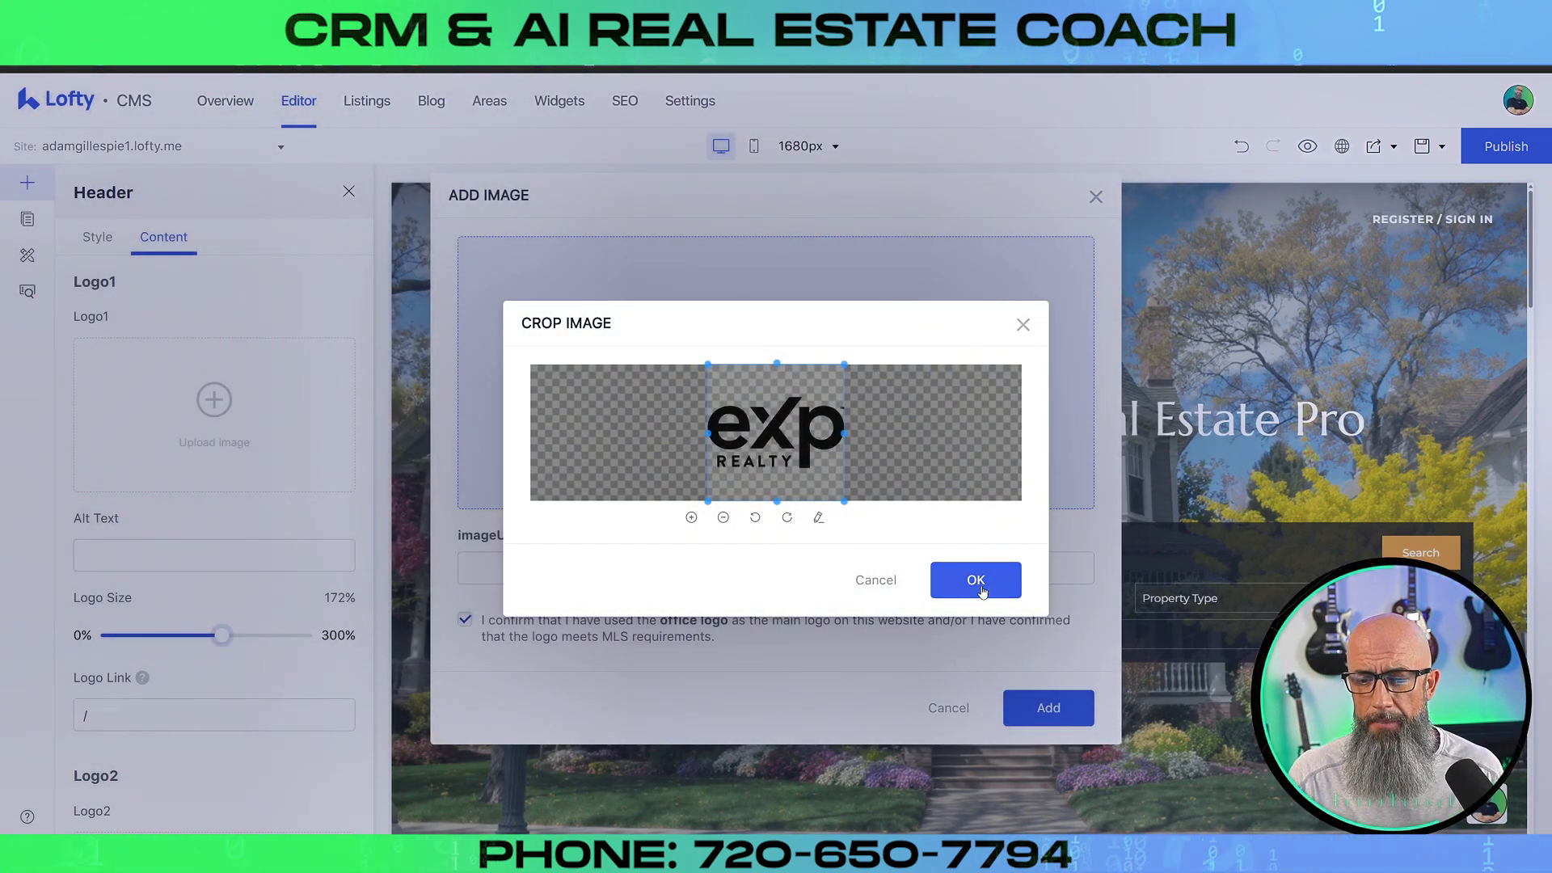
left_click(976, 580)
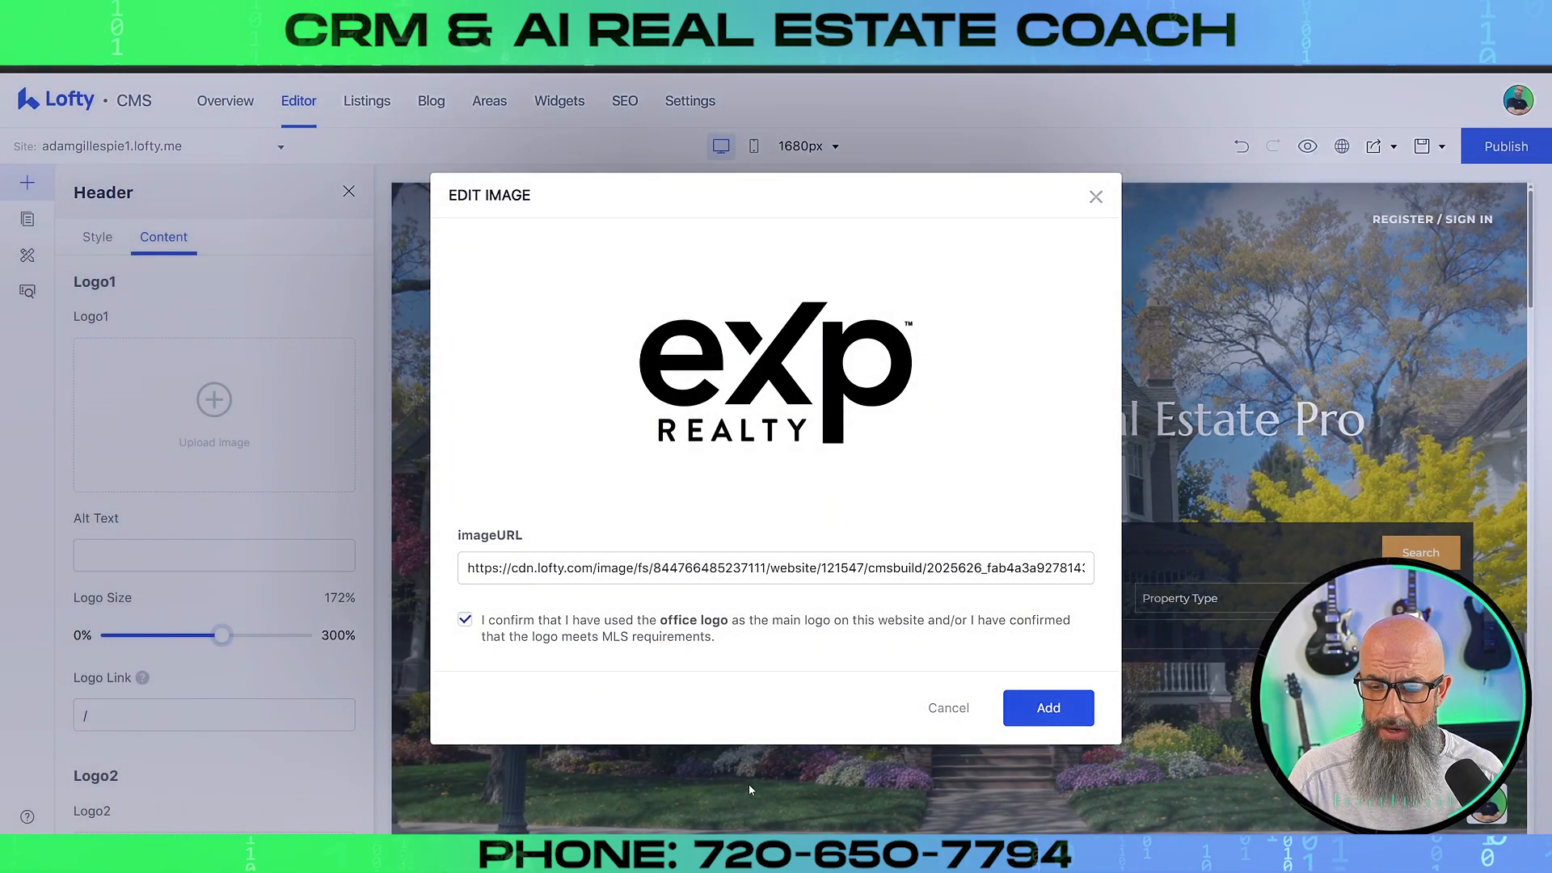
left_click(1048, 707)
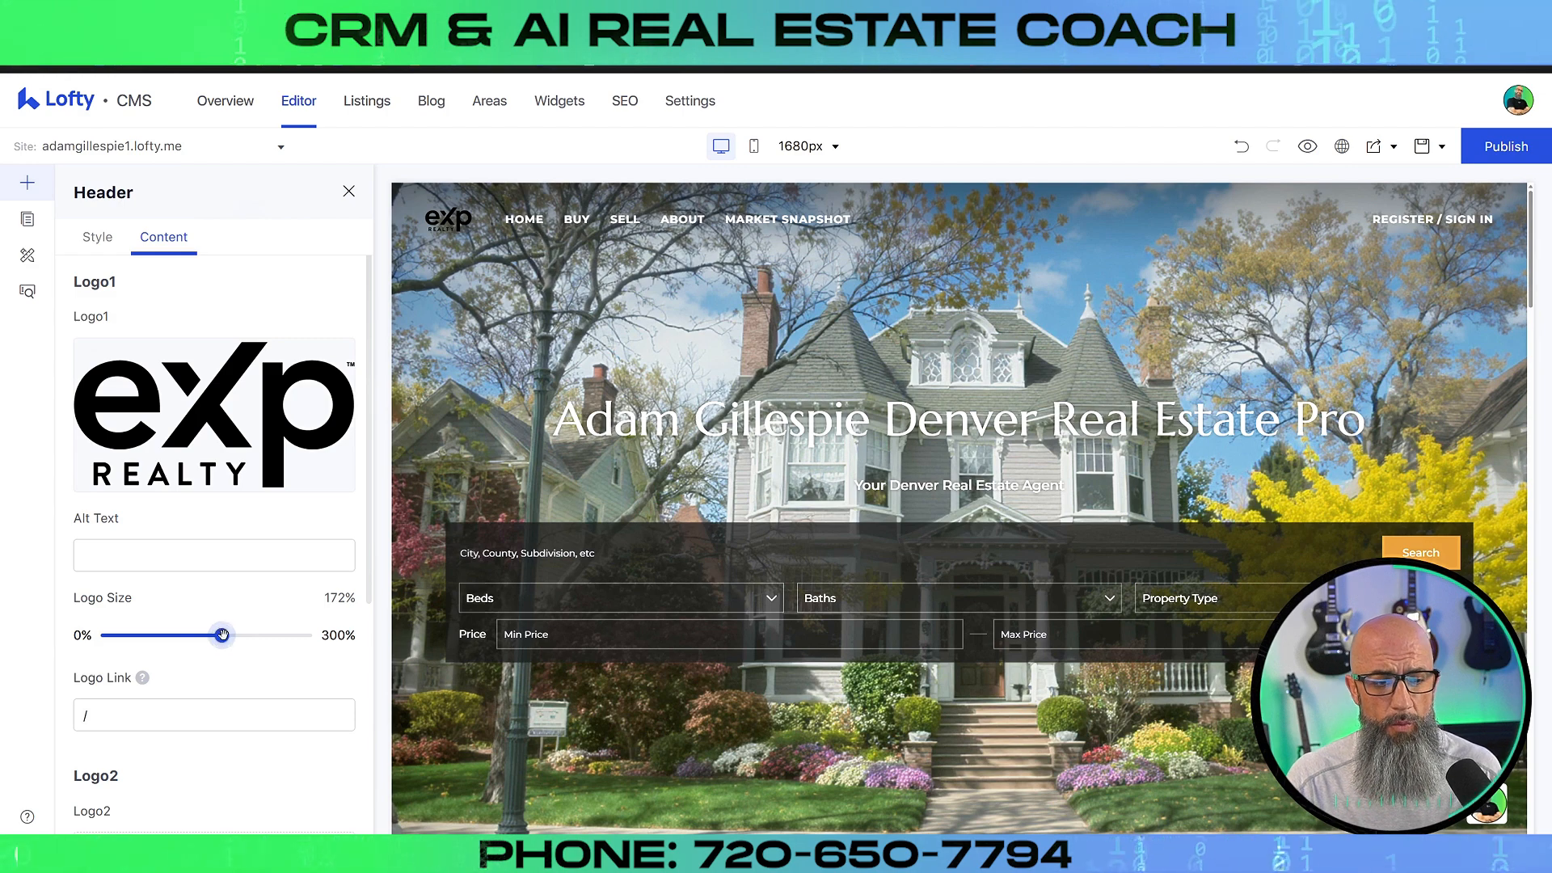
- Try the Logo1 size at 300% and settle on 158%
left_click_drag(222, 635, 326, 644)
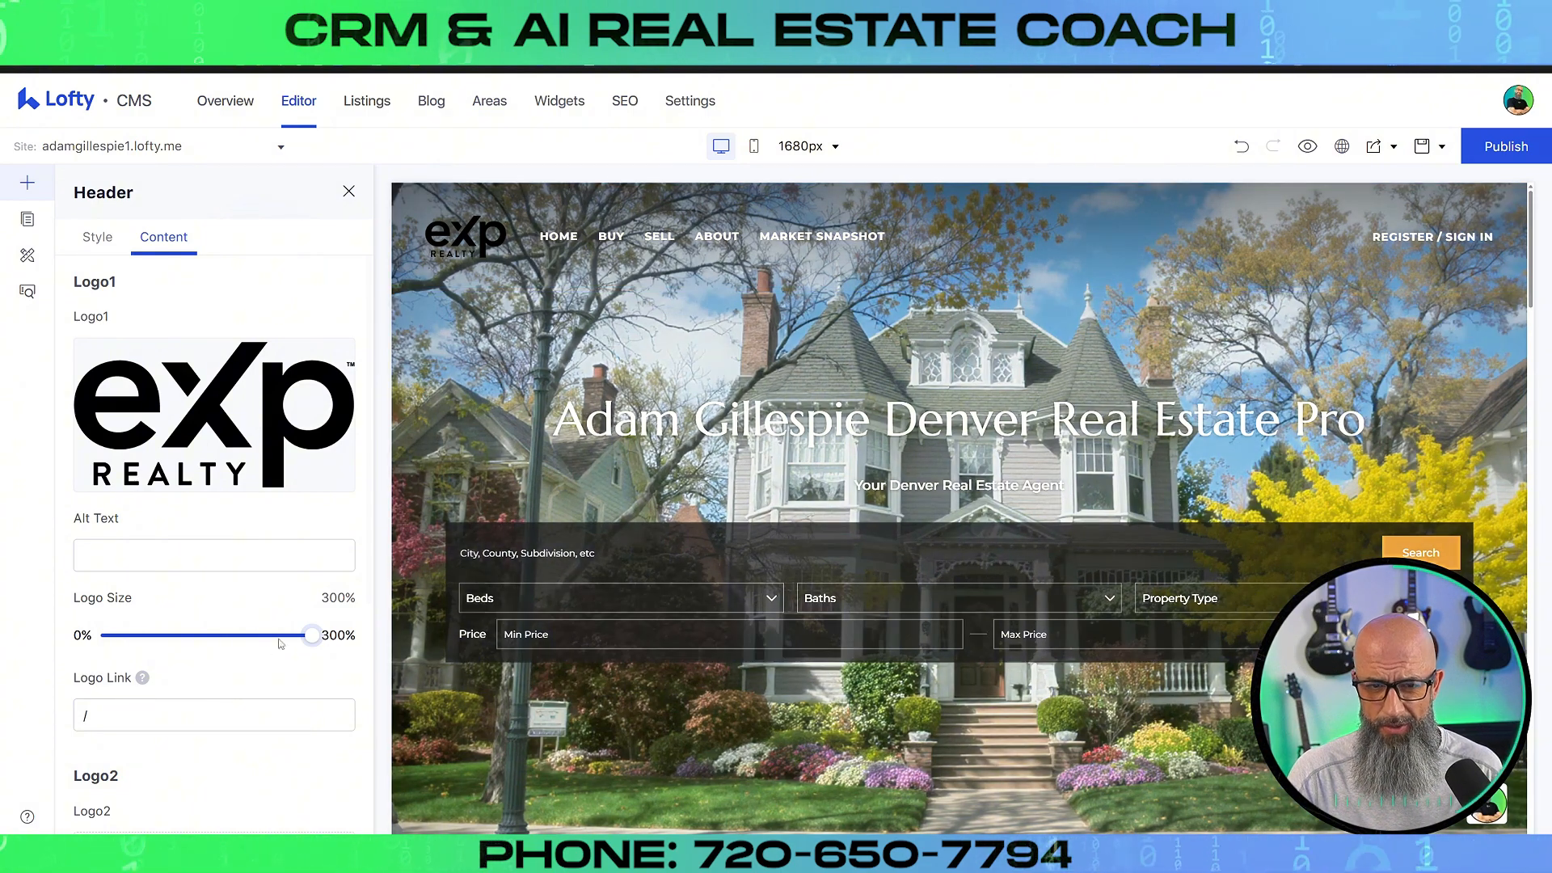
left_click_drag(314, 634, 217, 638)
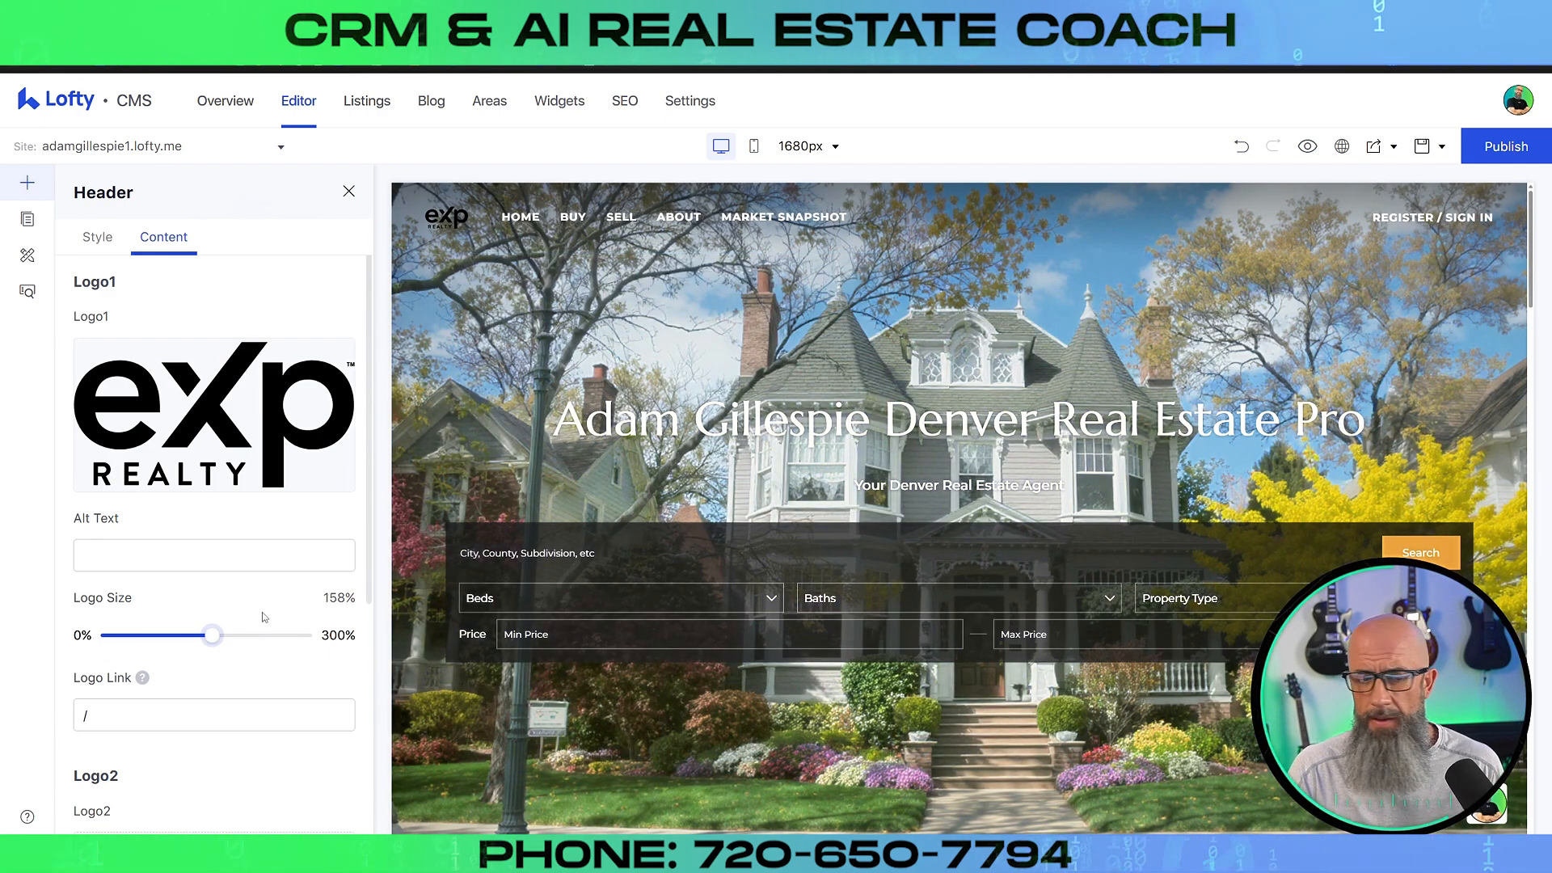
left_click(151, 709)
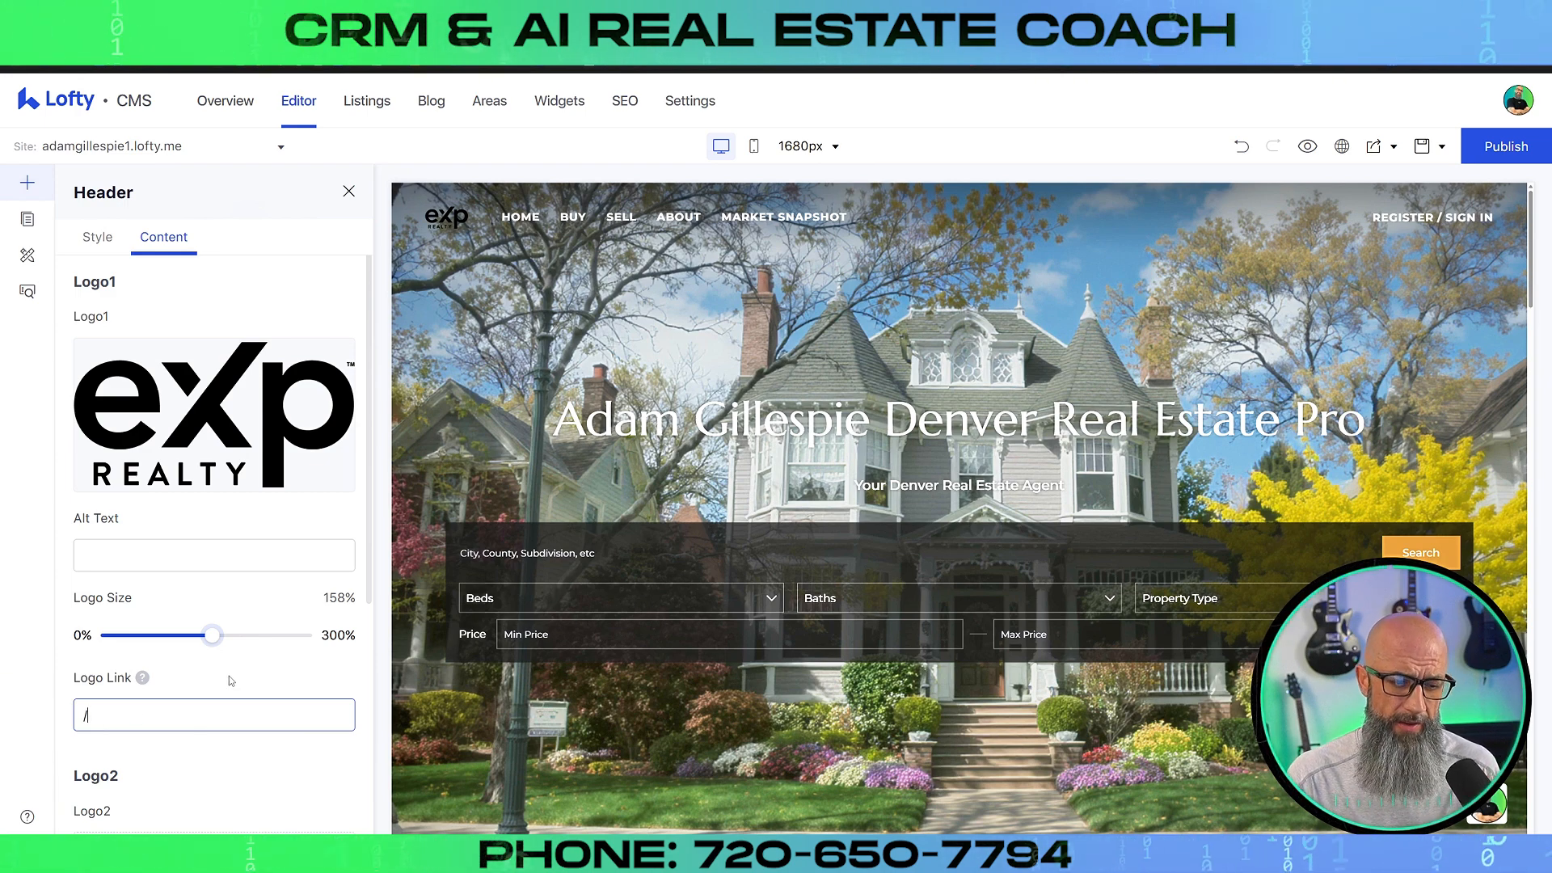
- Upload the bearded-face image Untitled design (5) as the header's Logo2, accepting the statement about the office logo and MLS requirements
scroll(229, 676, "down", 4)
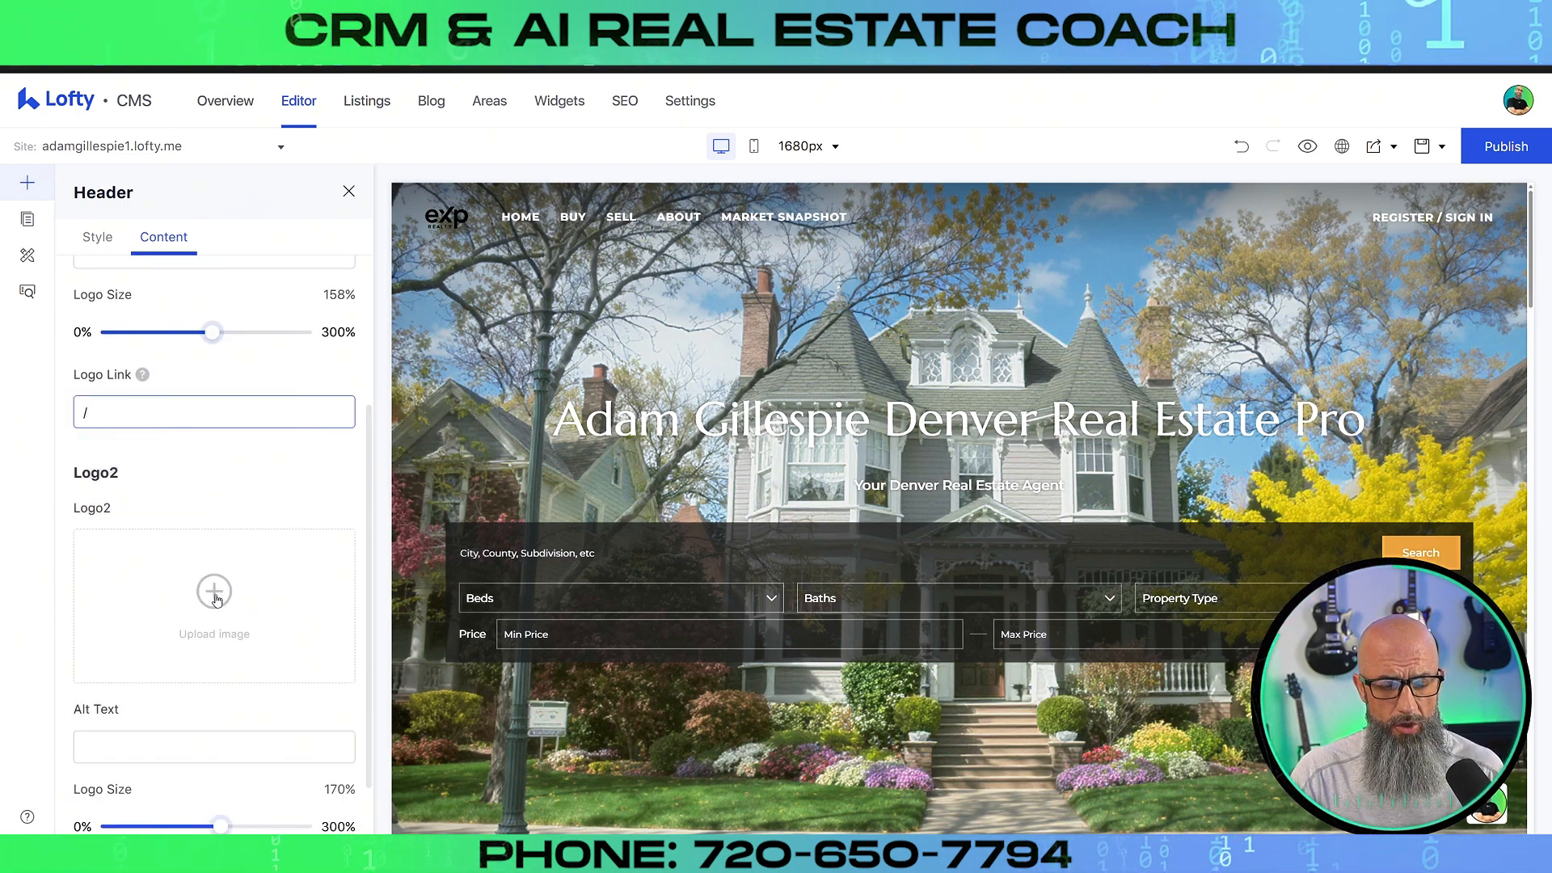
left_click(215, 594)
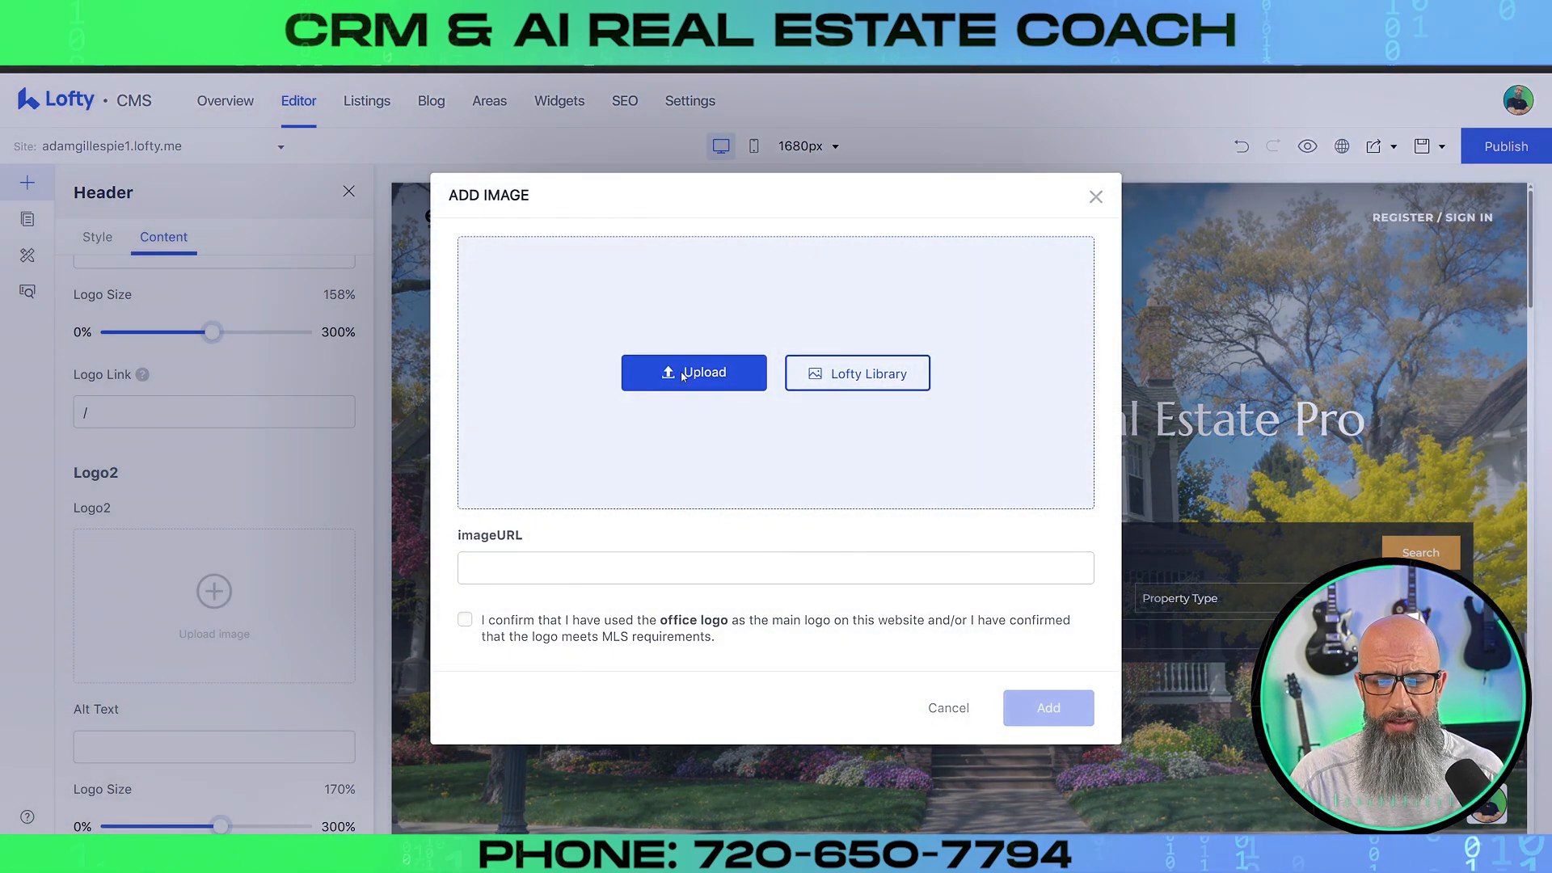
left_click(685, 375)
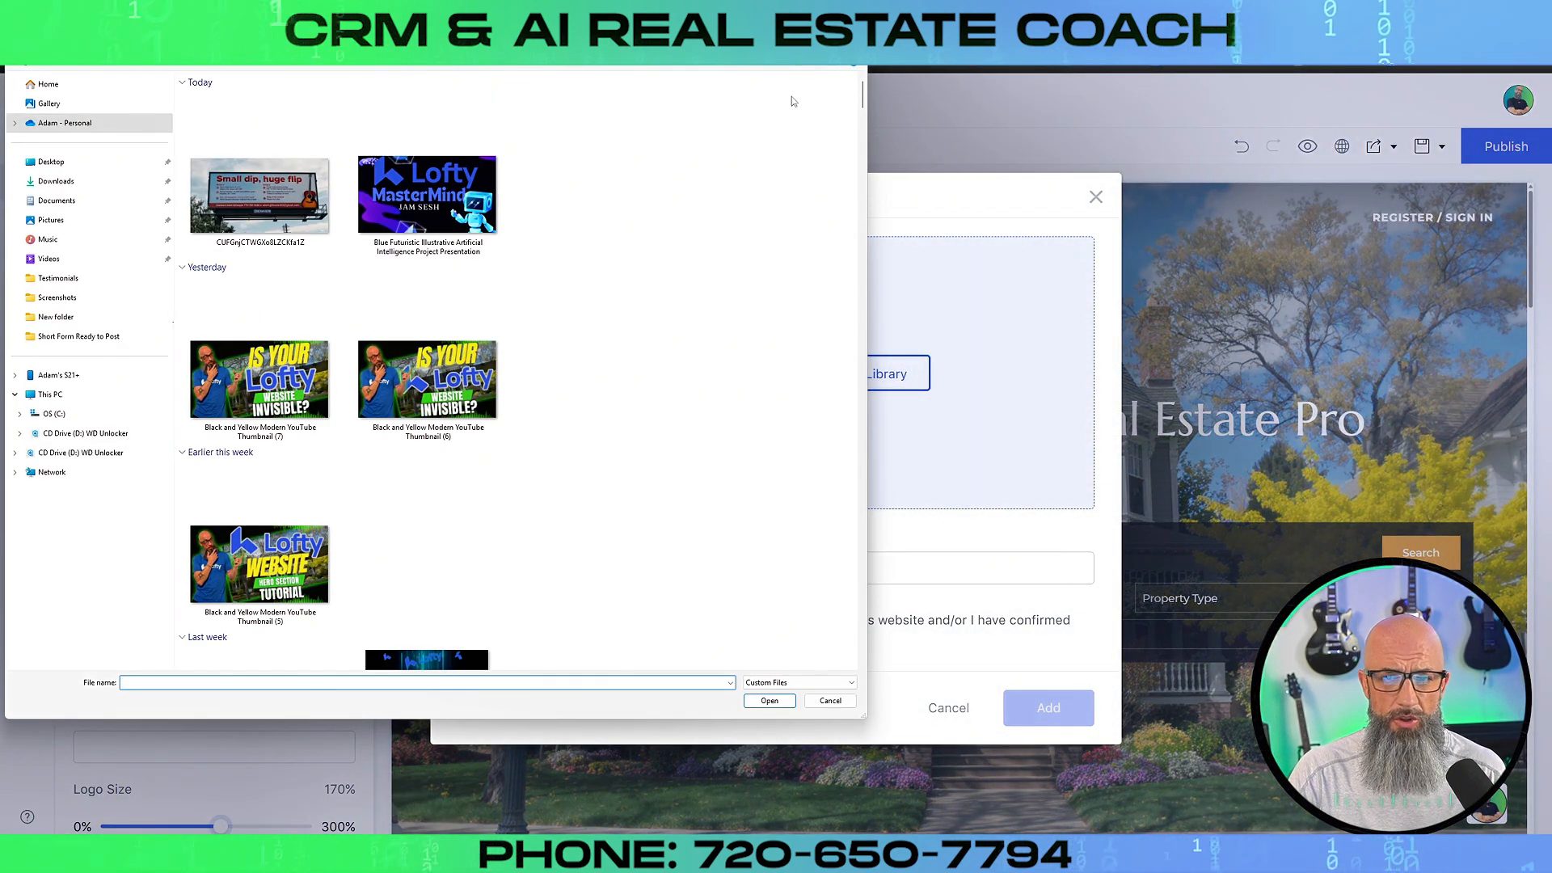
scroll(839, 276, "down", 10)
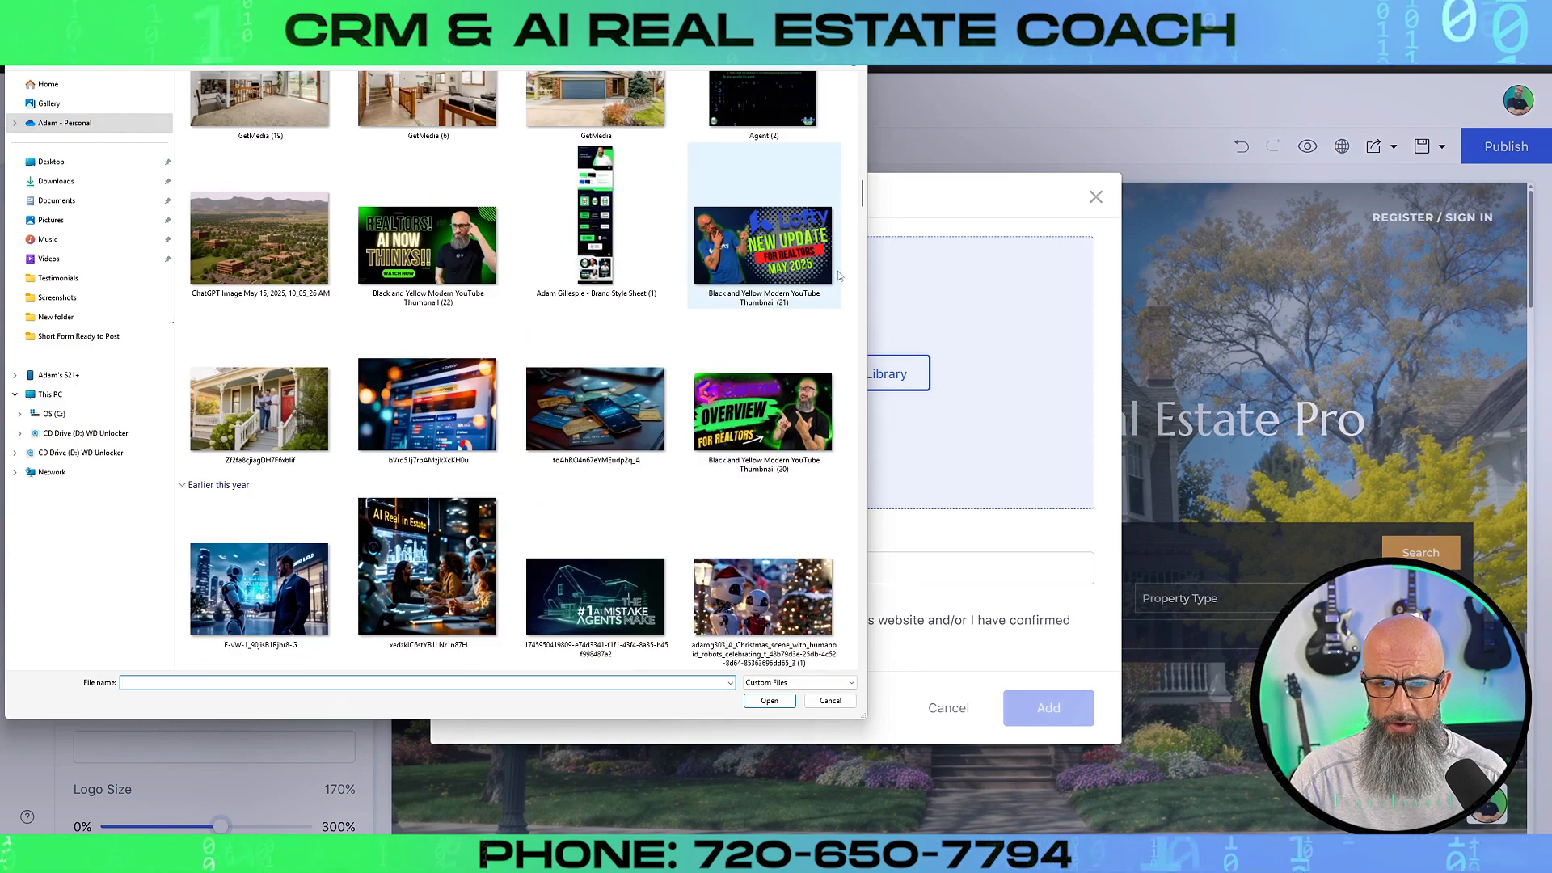
left_click_drag(862, 194, 761, 485)
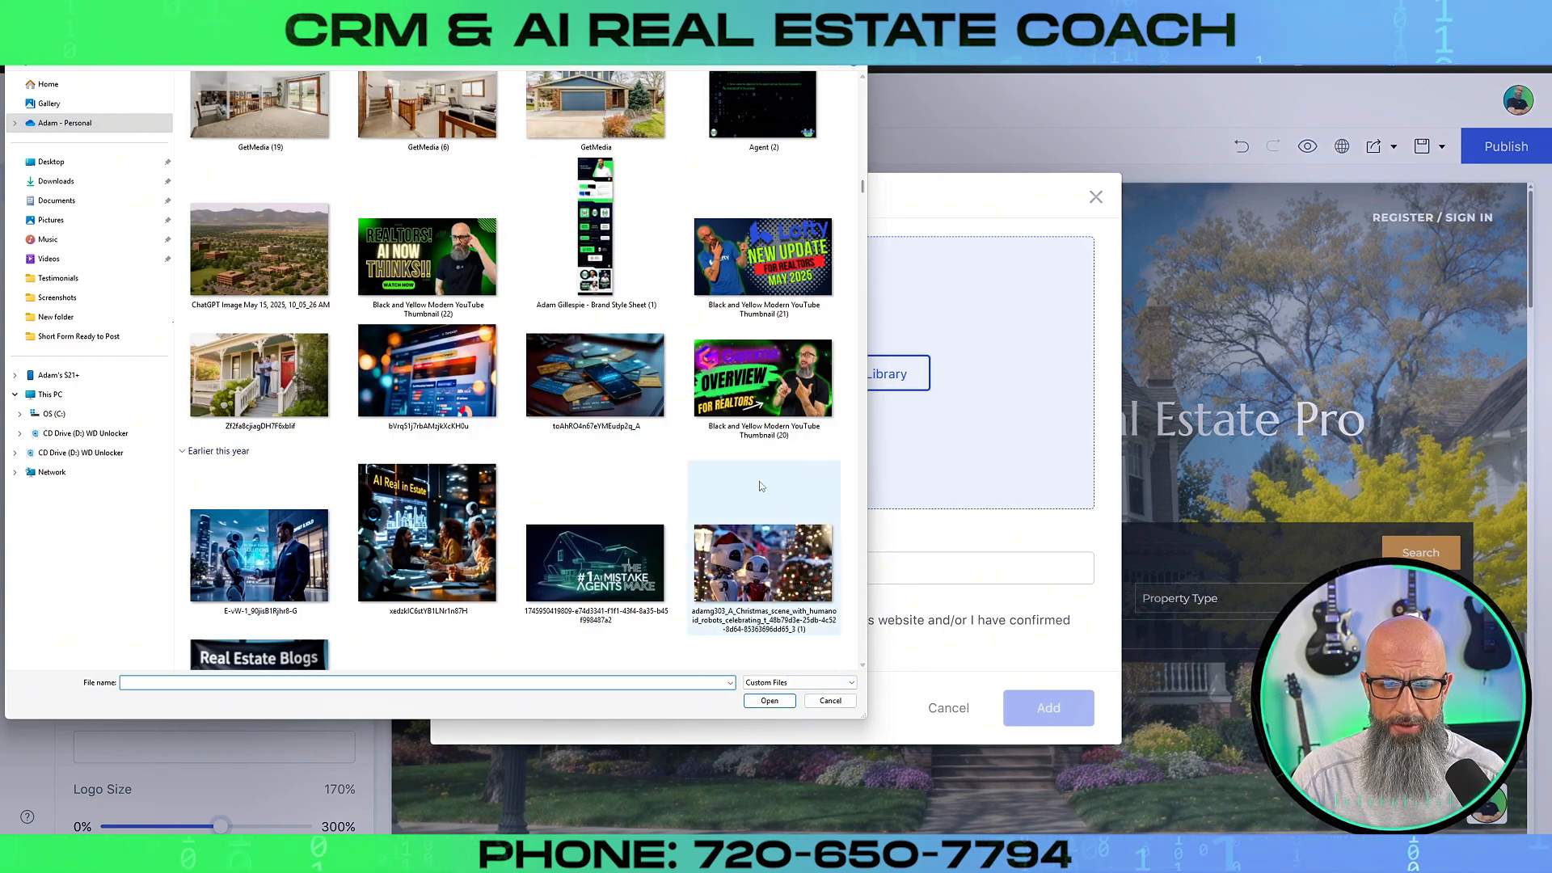
scroll(758, 477, "up", 8)
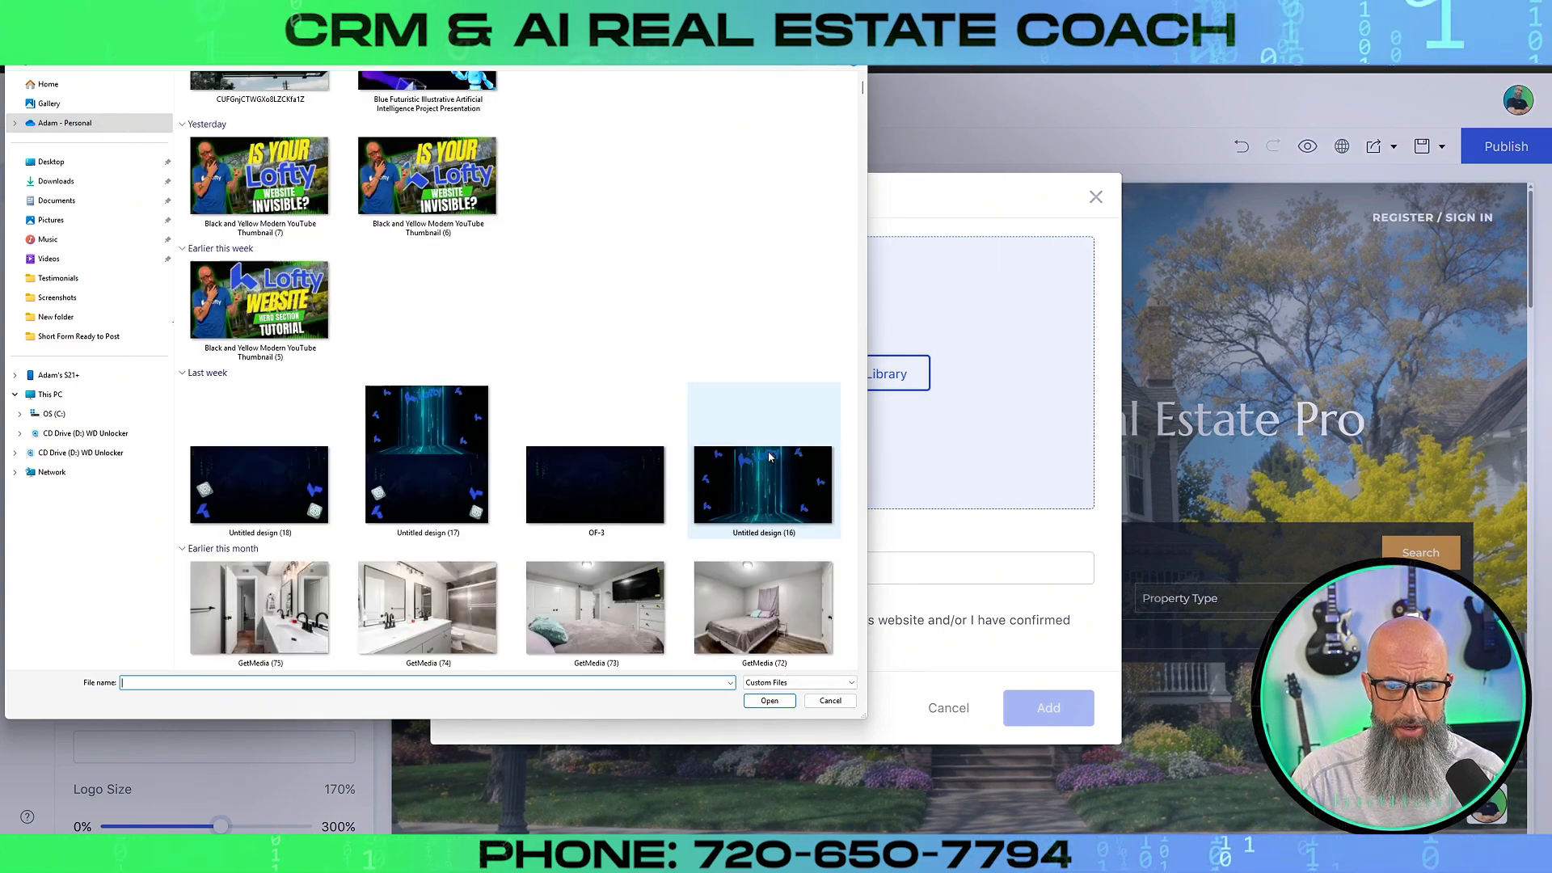
scroll(769, 457, "down", 5)
left_click_drag(863, 167, 860, 629)
scroll(762, 529, "up", 5)
scroll(761, 526, "up", 10)
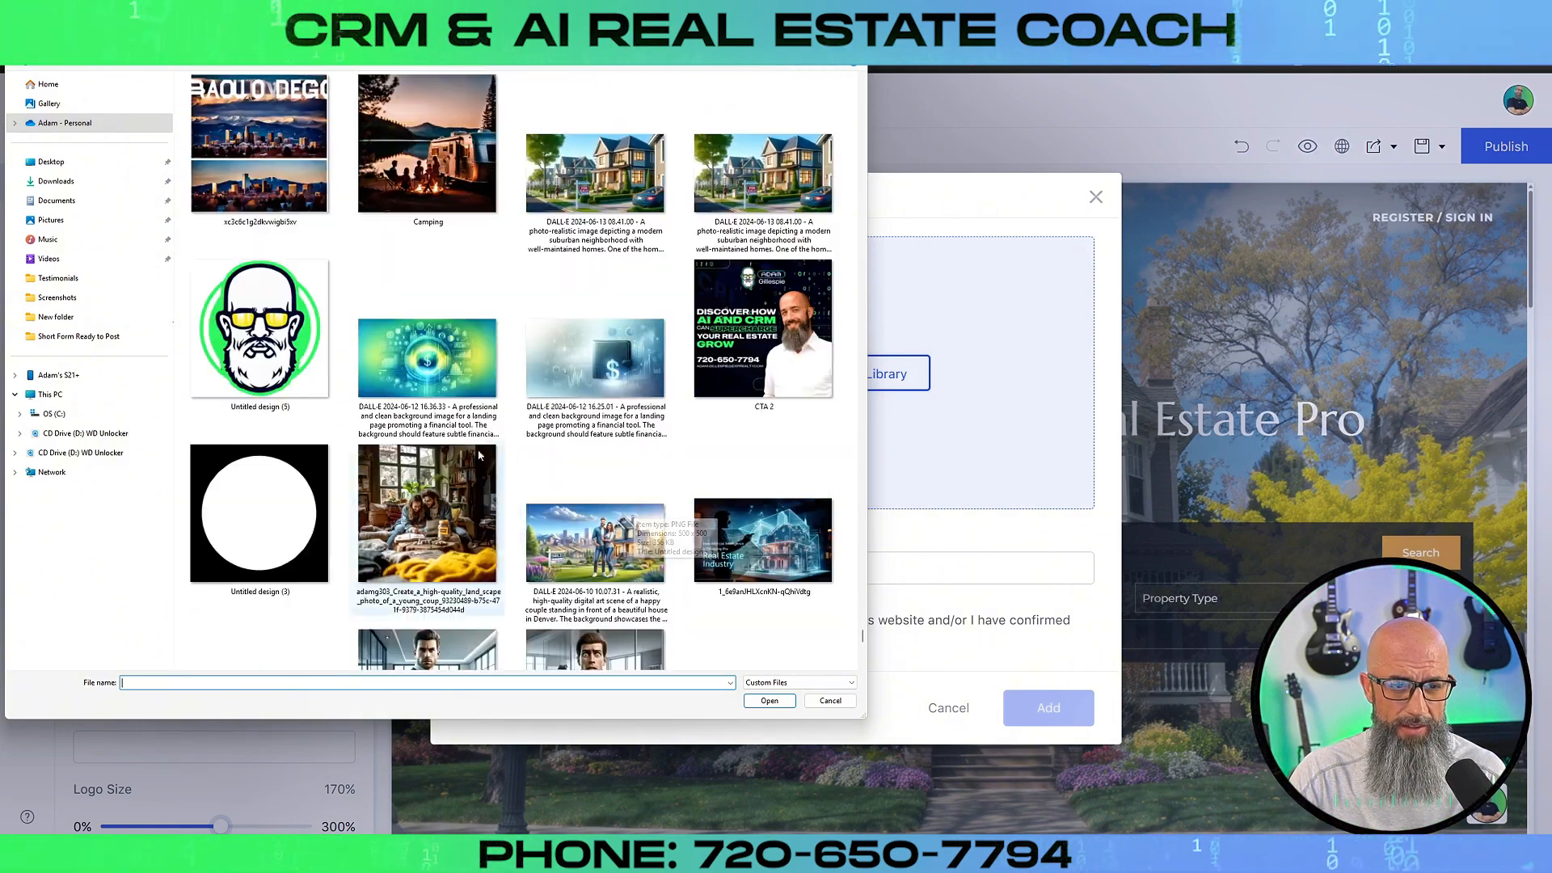
double_click(293, 350)
left_click(1006, 590)
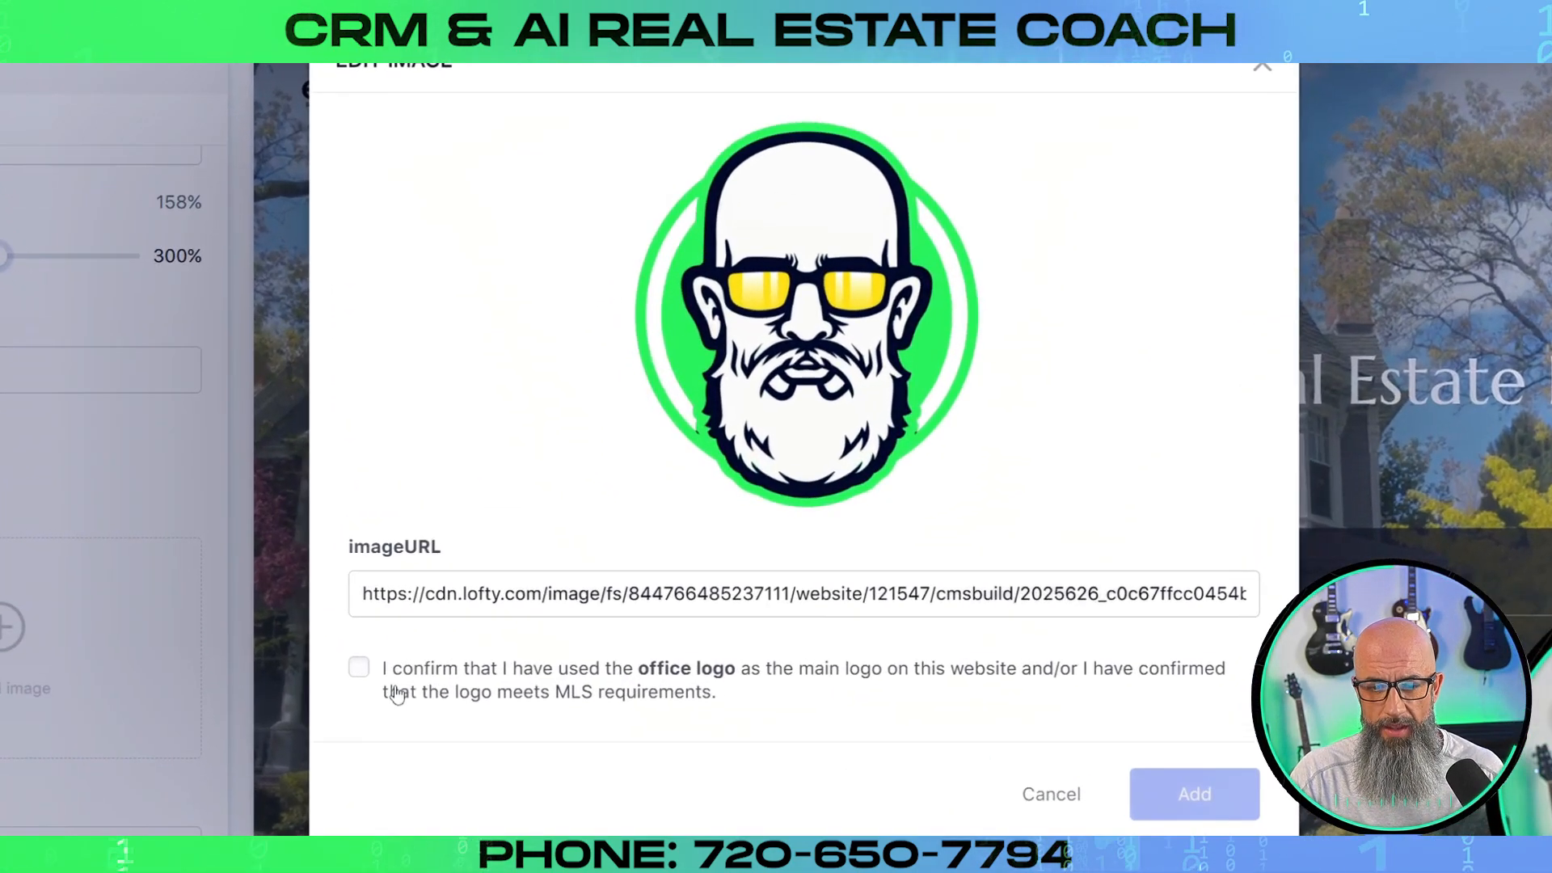
left_click(464, 619)
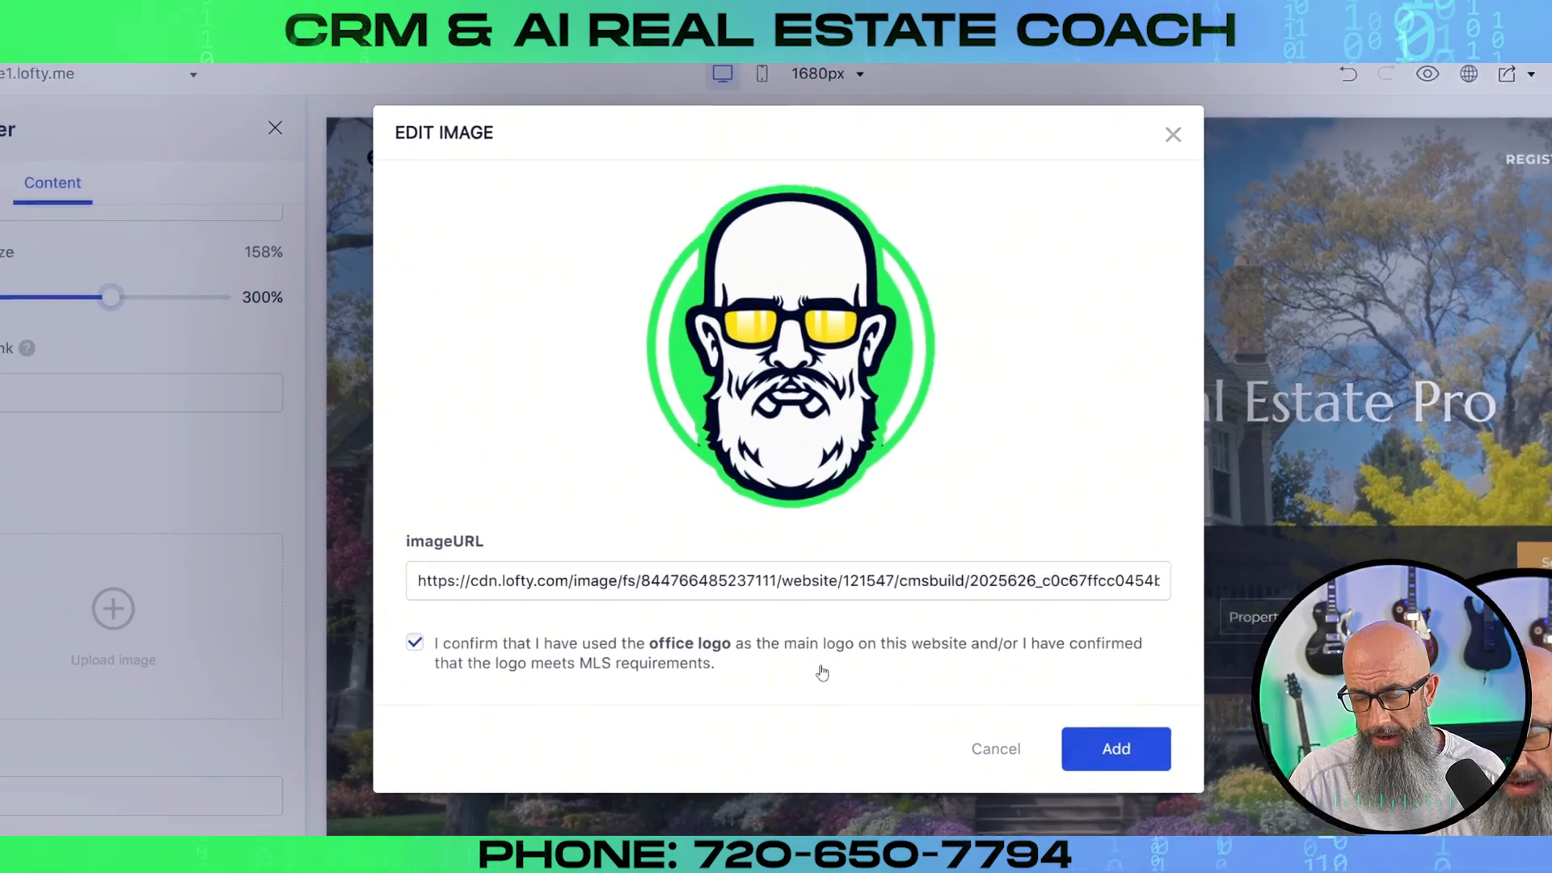
left_click(1116, 748)
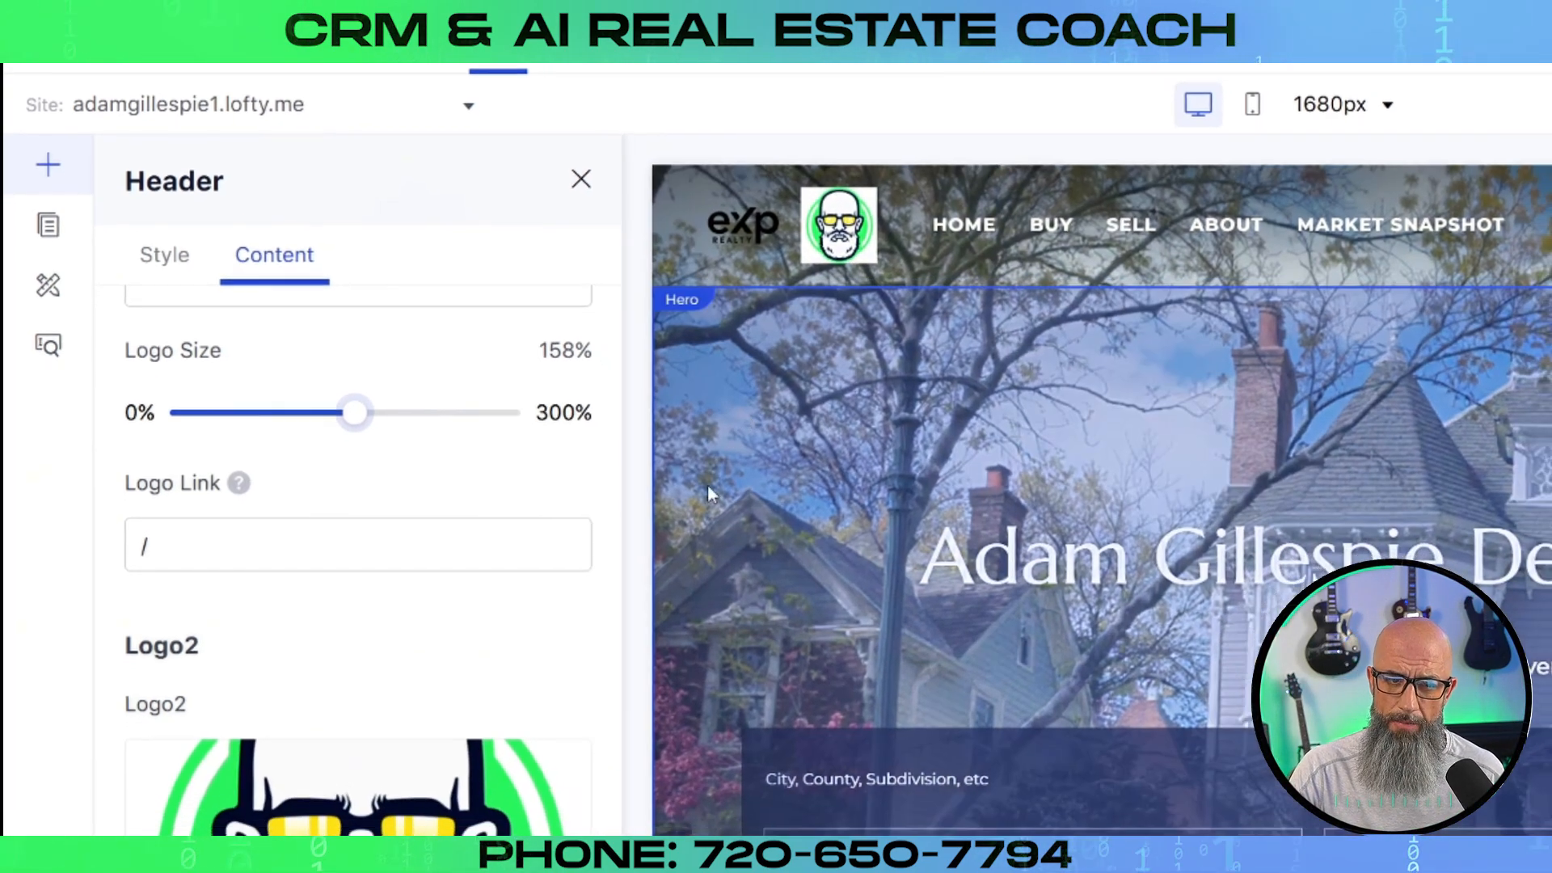
- Try the Logo2 size at 300% and settle on 141%
mouse_move(473, 788)
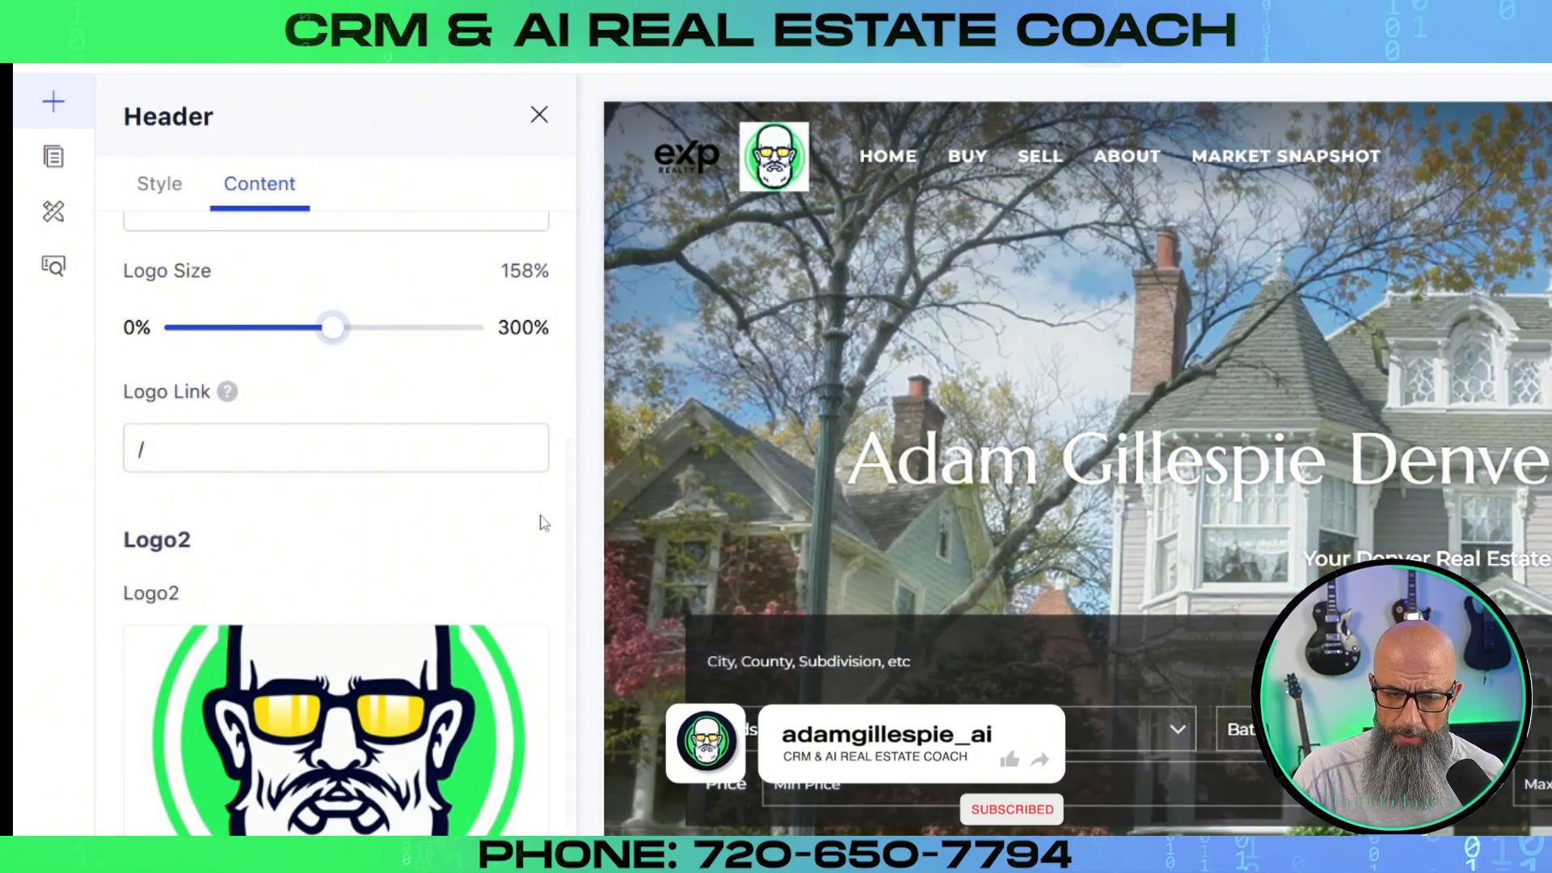
scroll(450, 675, "down", 1)
mouse_move(450, 674)
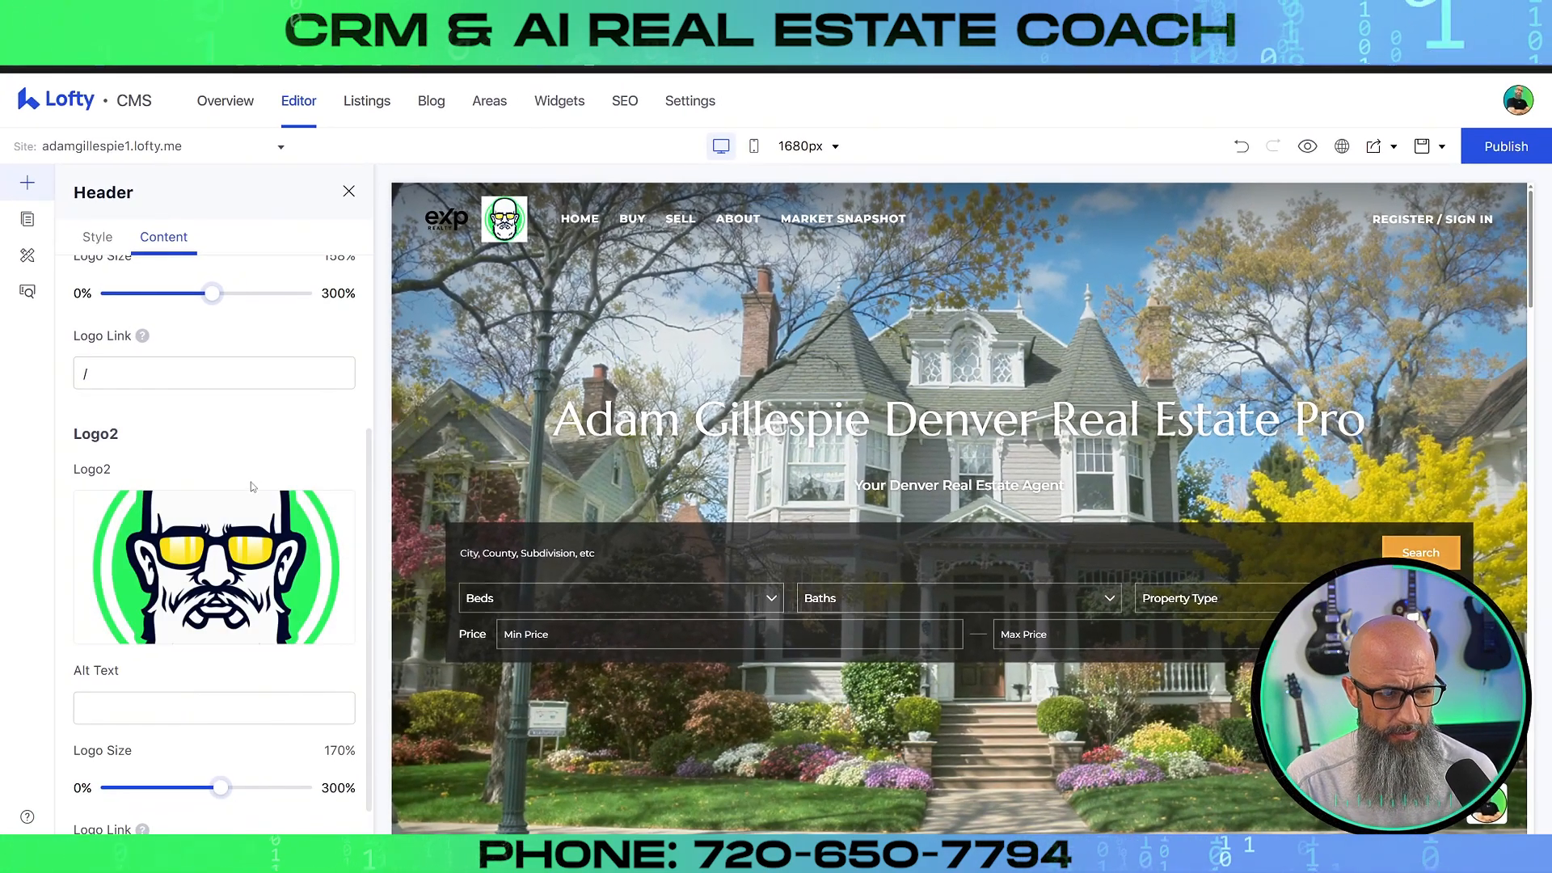
scroll(267, 467, "down", 1)
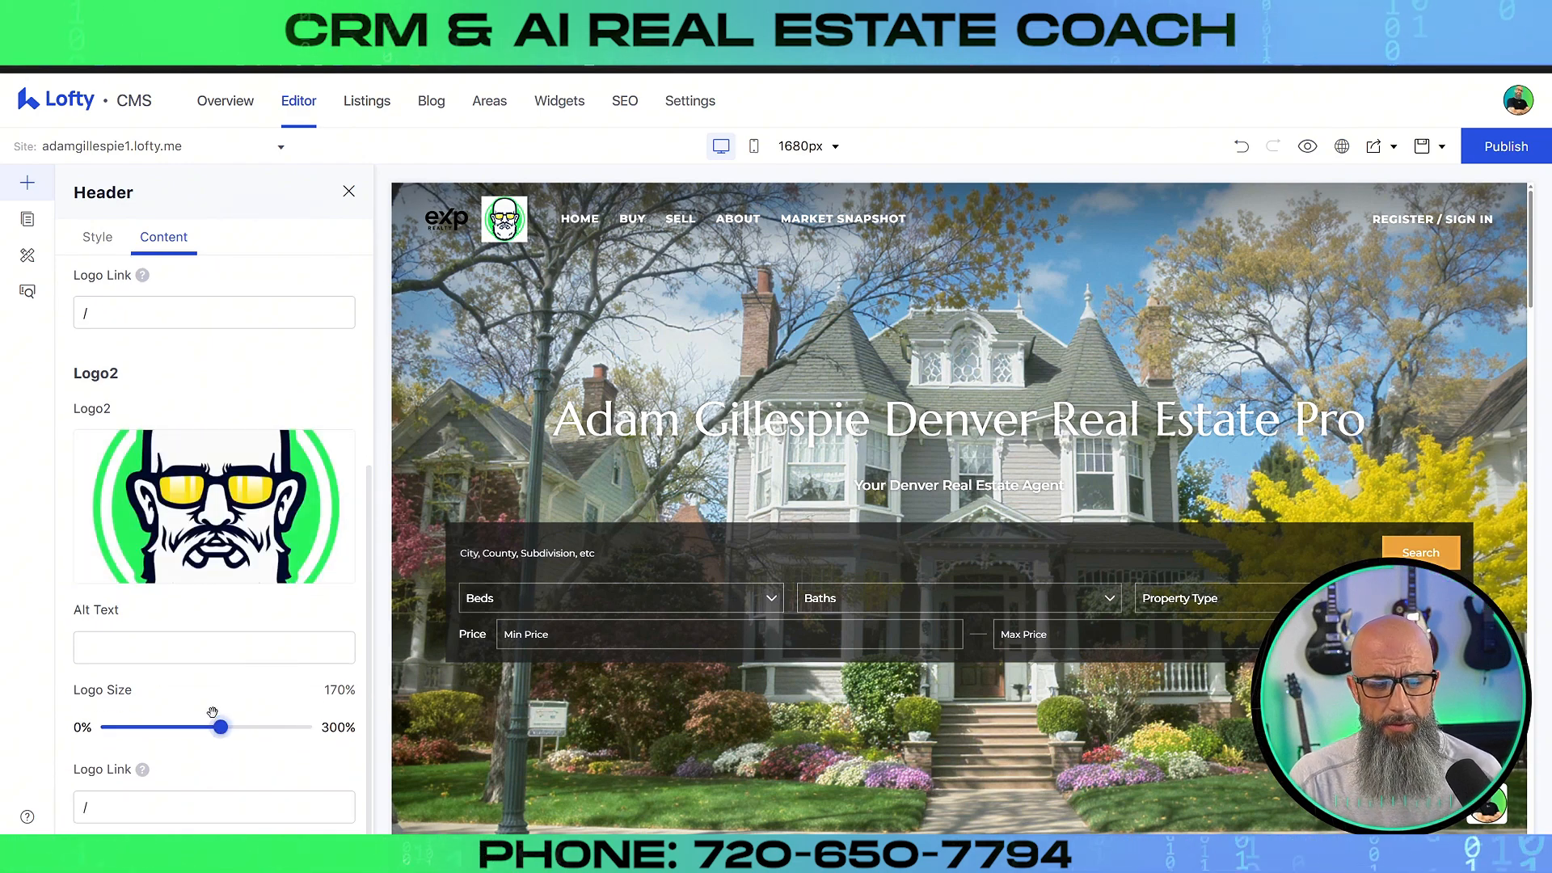
left_click_drag(221, 727, 358, 738)
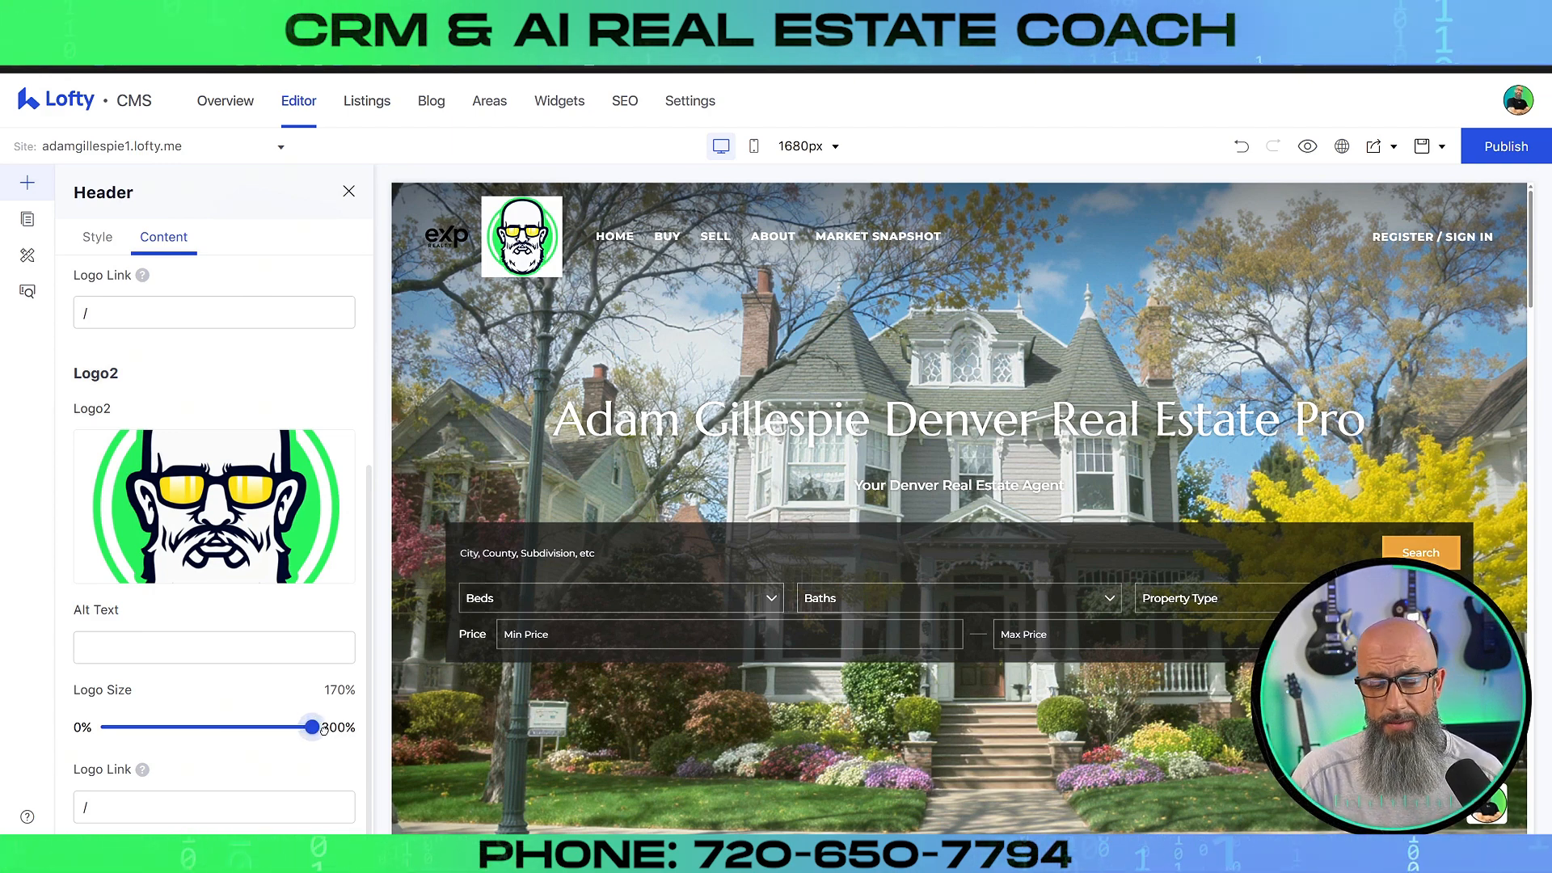
left_click_drag(317, 727, 200, 728)
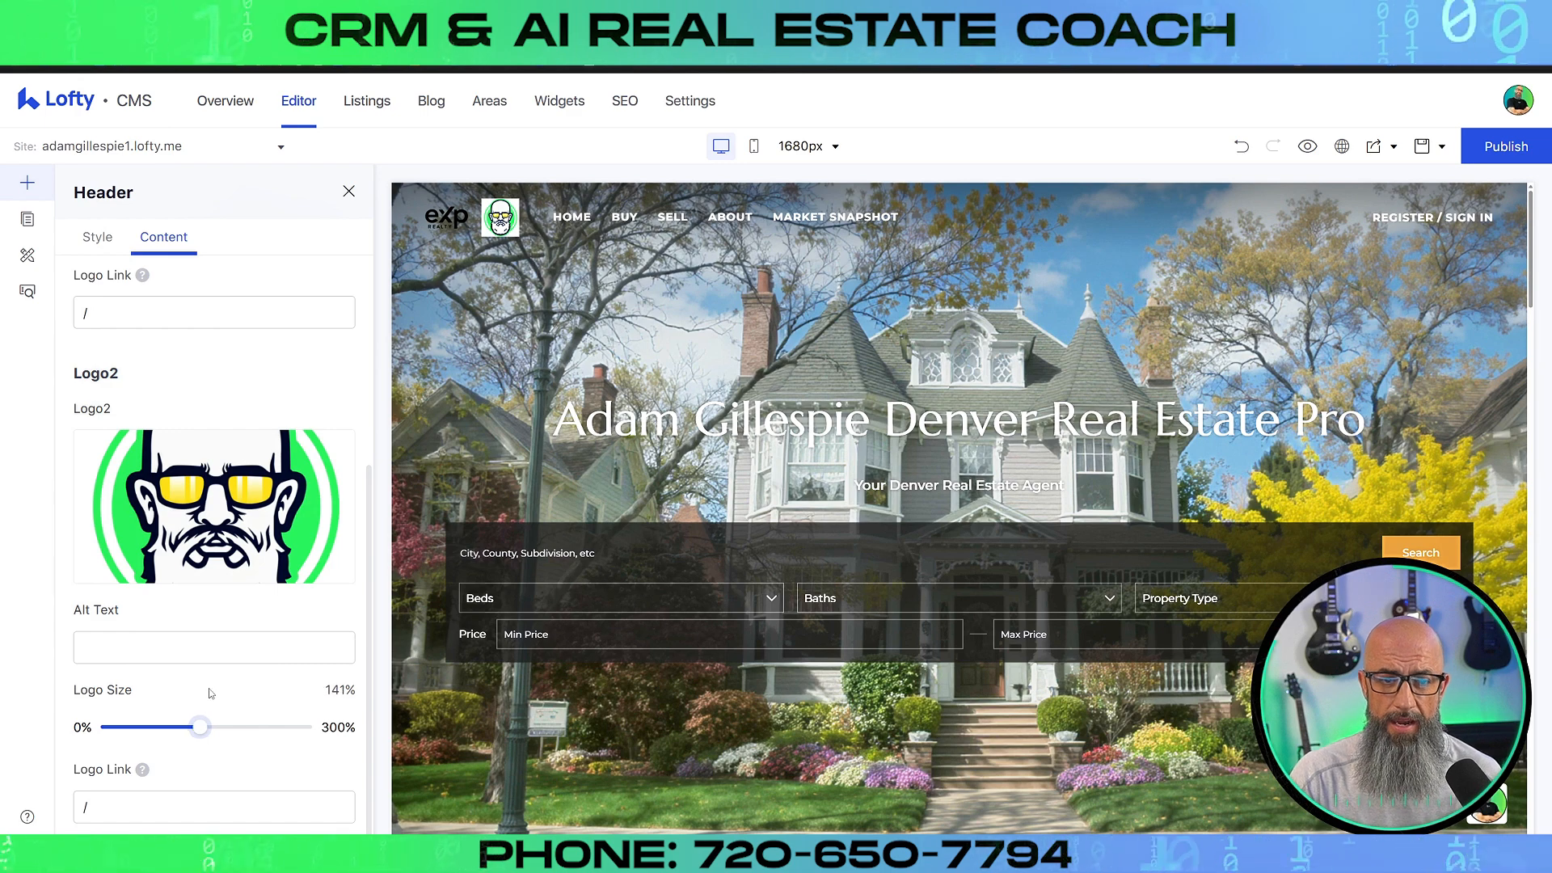
- Look over the alt text, size and link settings of Logo1 and Logo2 in the header content
scroll(222, 680, "up", 3)
scroll(242, 565, "down", 1)
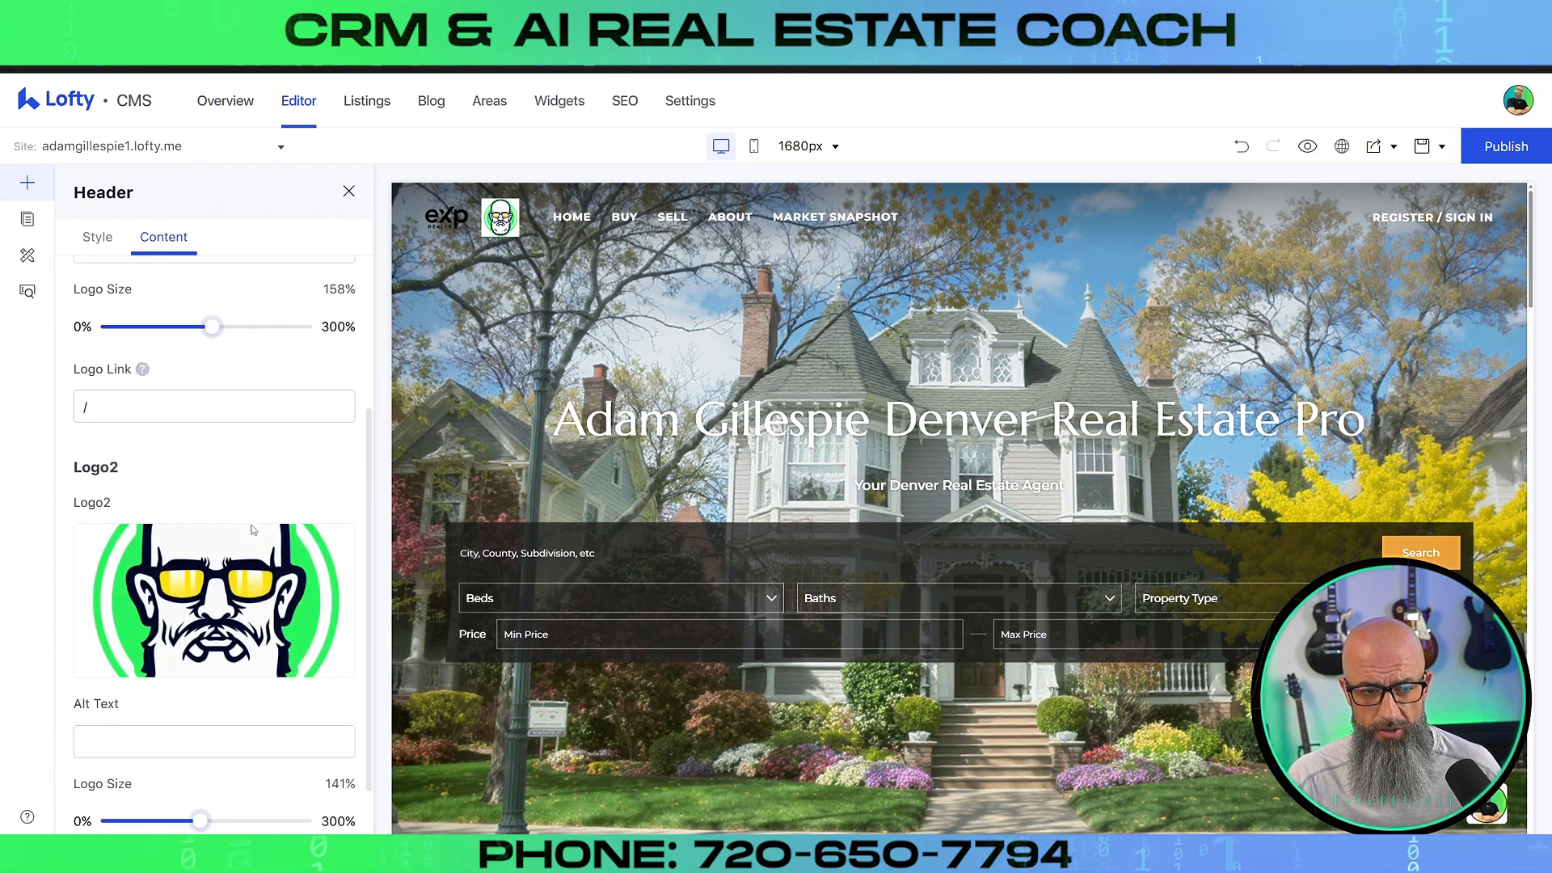
scroll(266, 566, "up", 1)
scroll(324, 686, "down", 2)
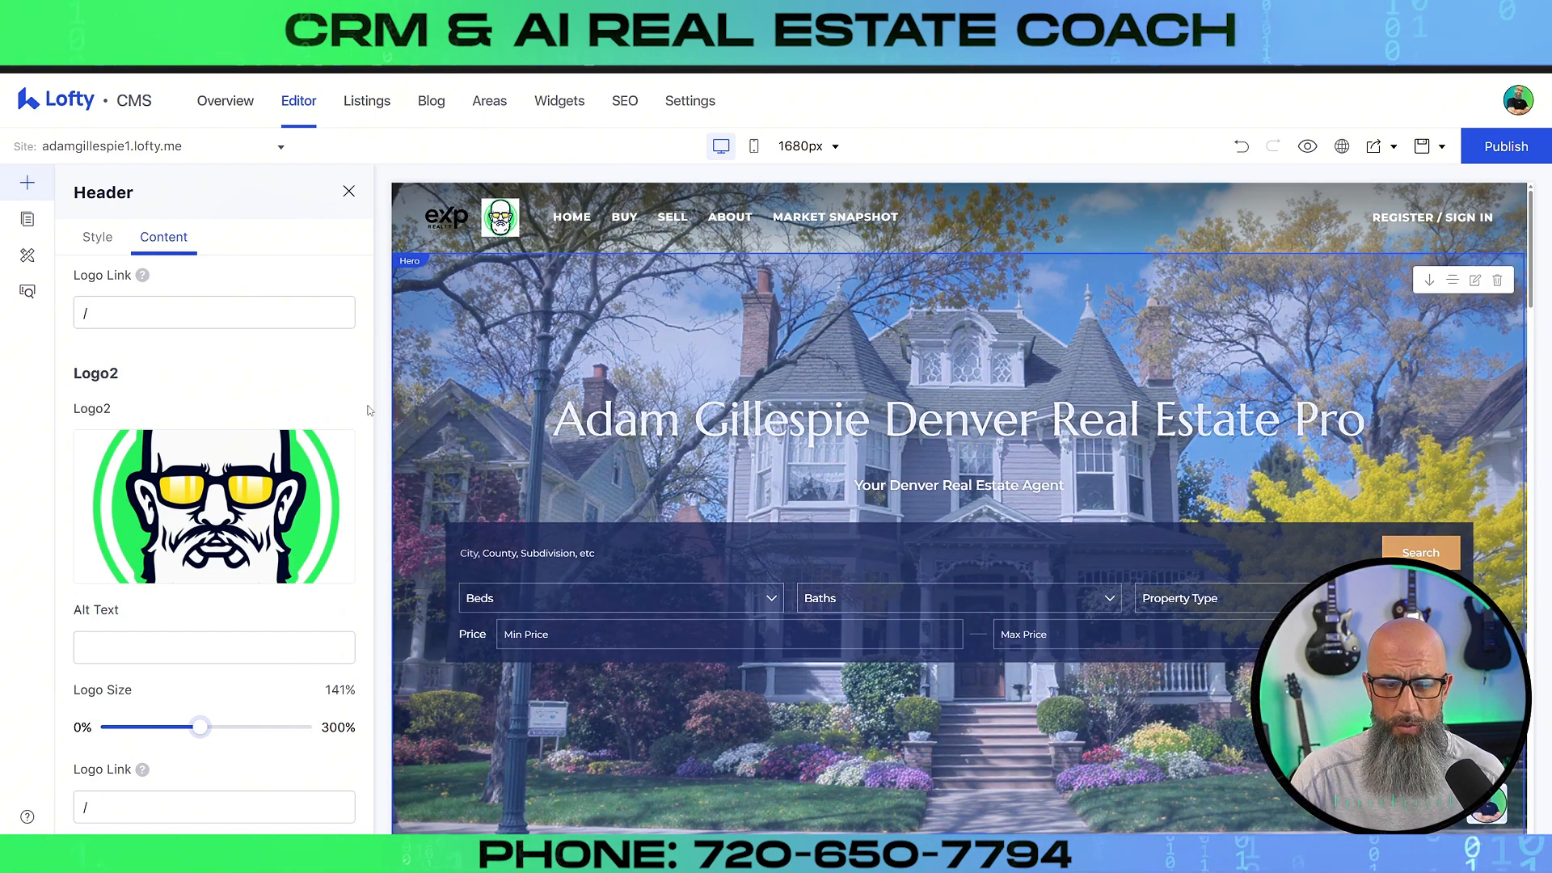
left_click(124, 811)
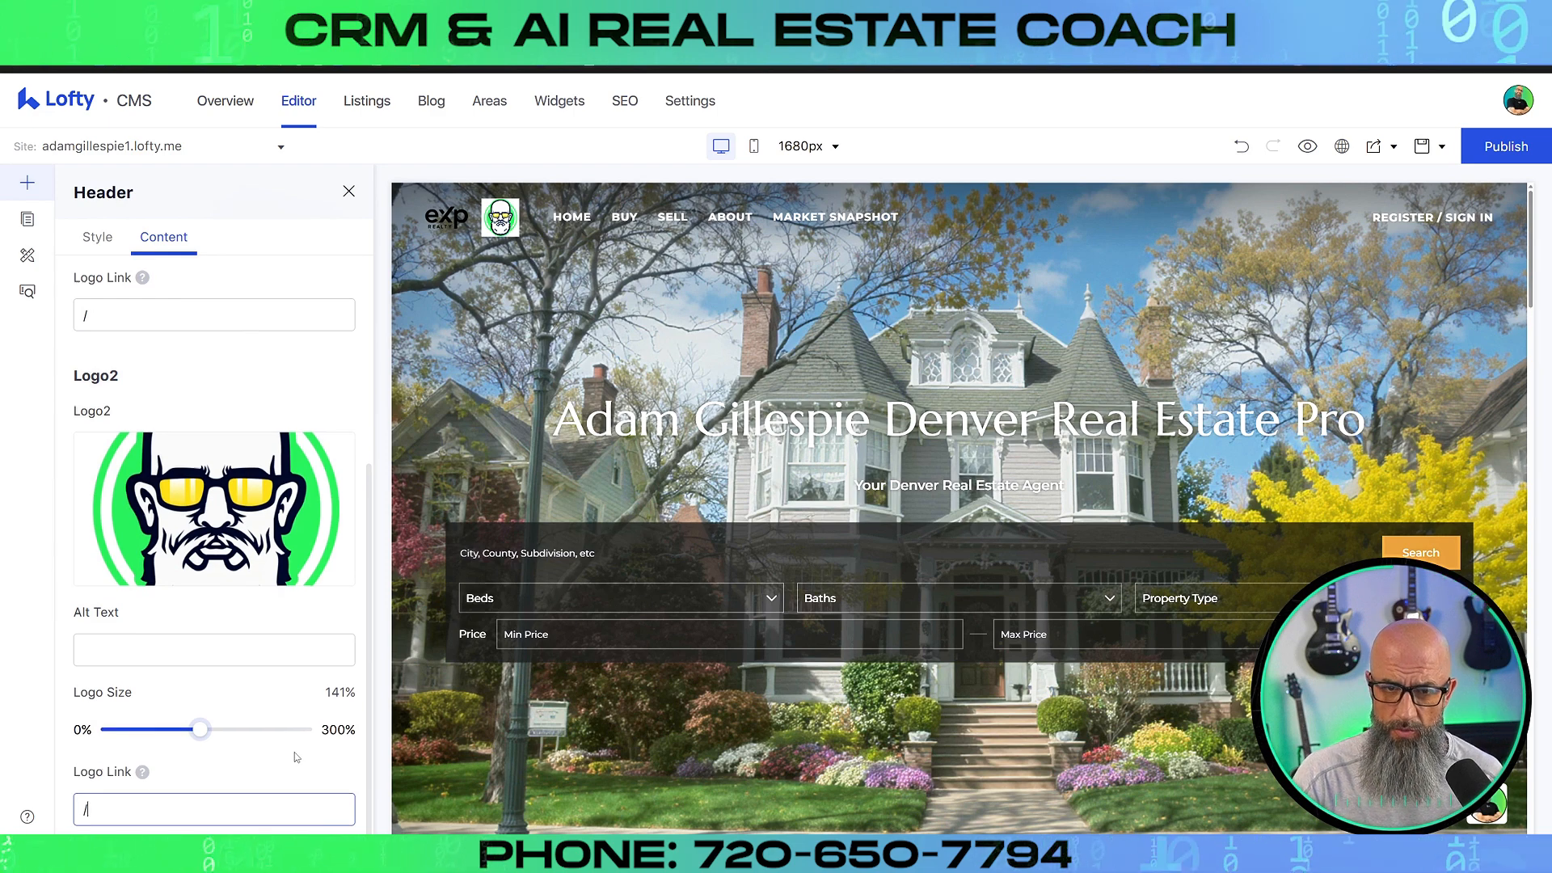
scroll(285, 755, "up", 2)
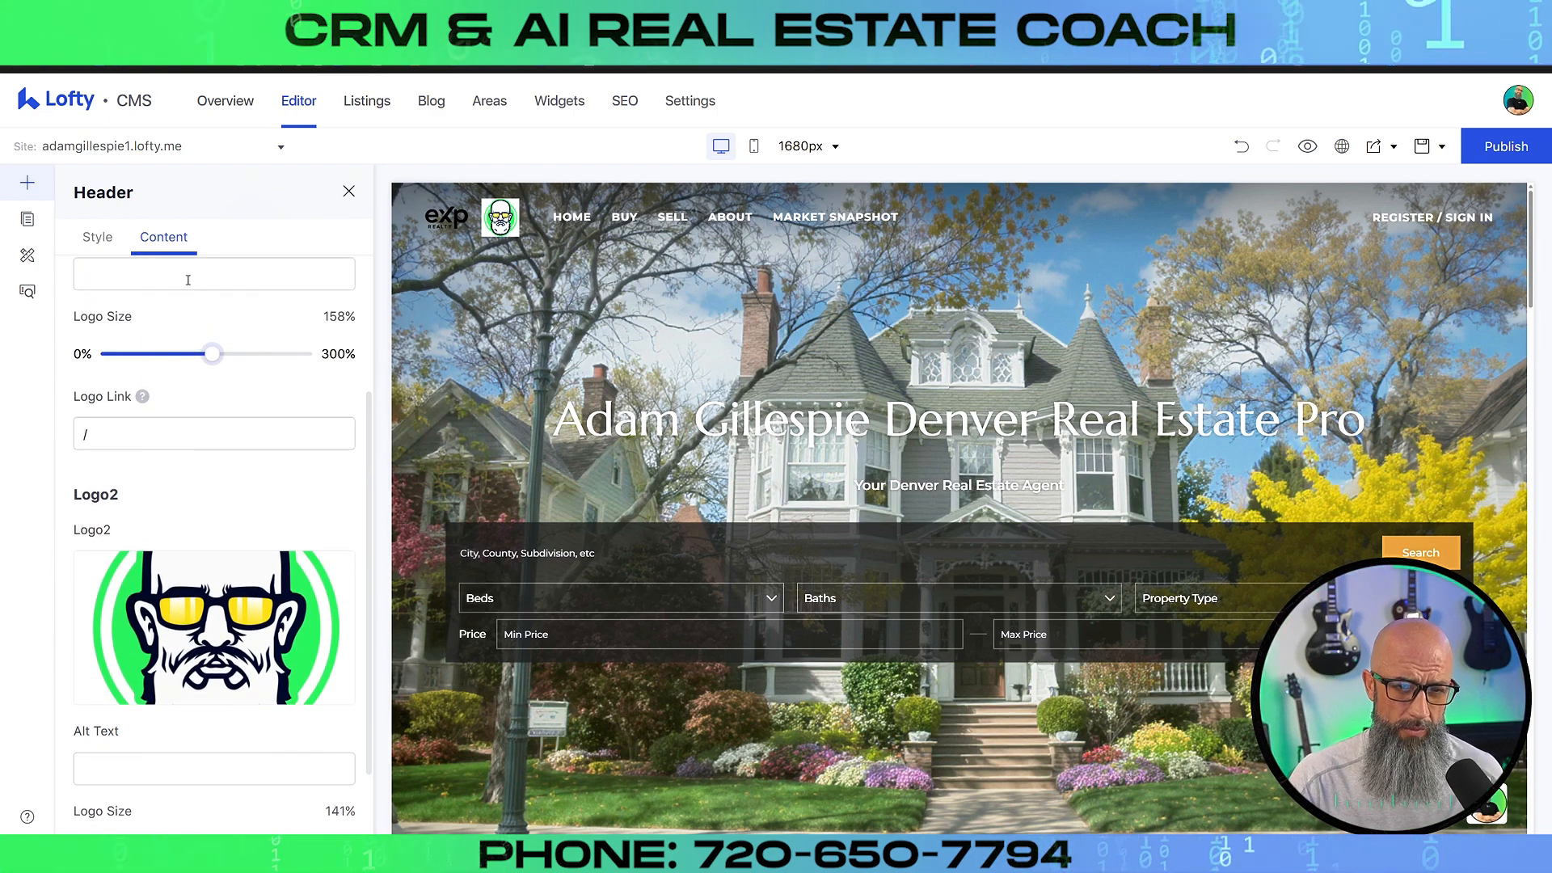
- Set the header background colour to bright red, rgba(250, 10, 10, 1), in the header's style settings
left_click(90, 240)
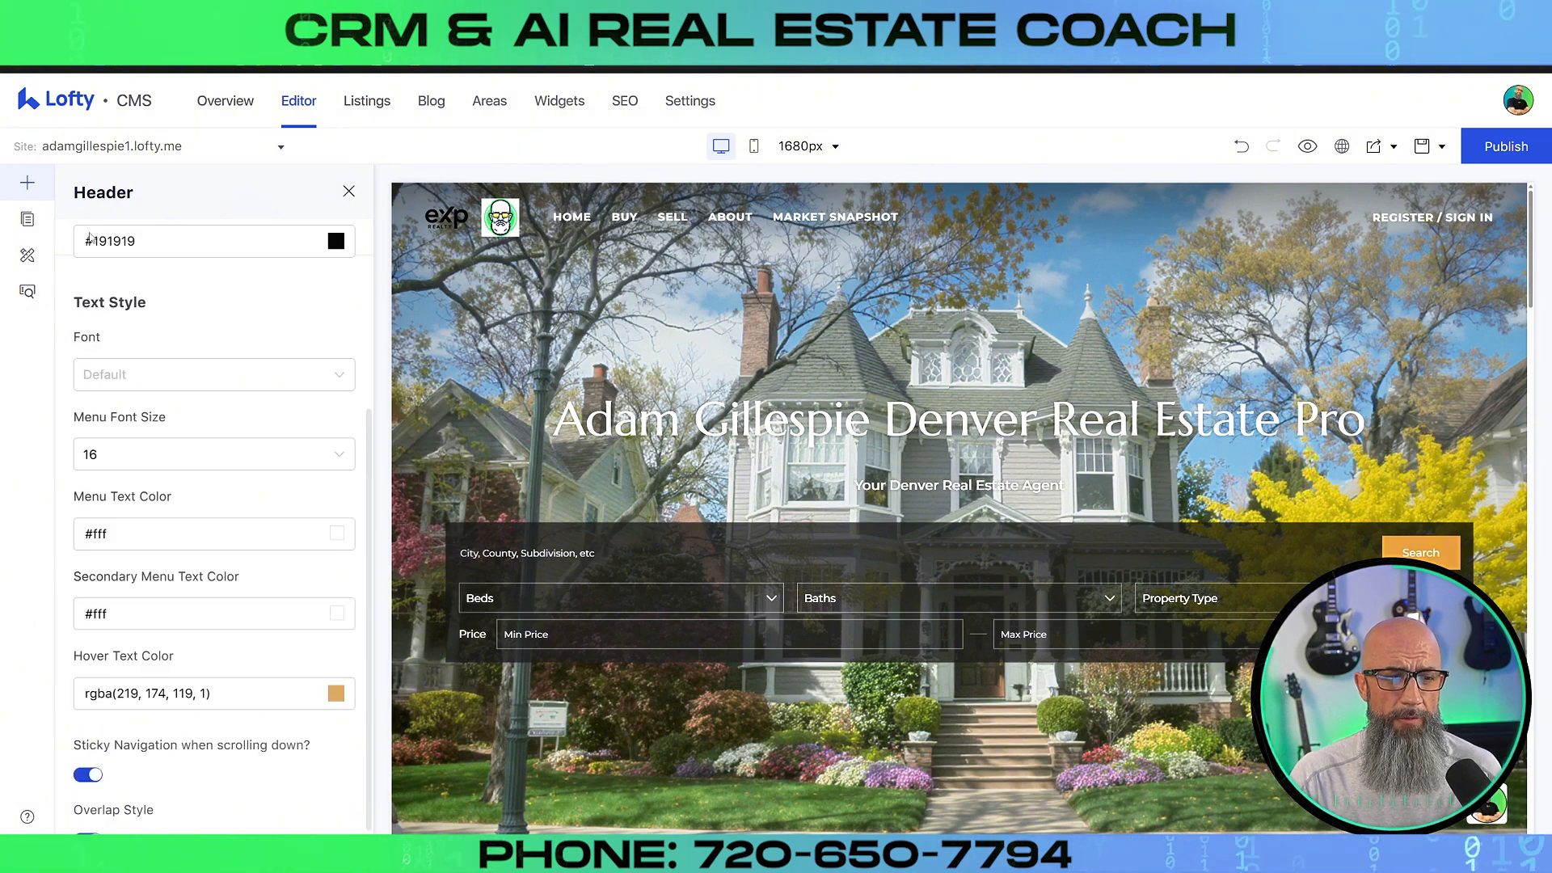
scroll(202, 336, "up", 4)
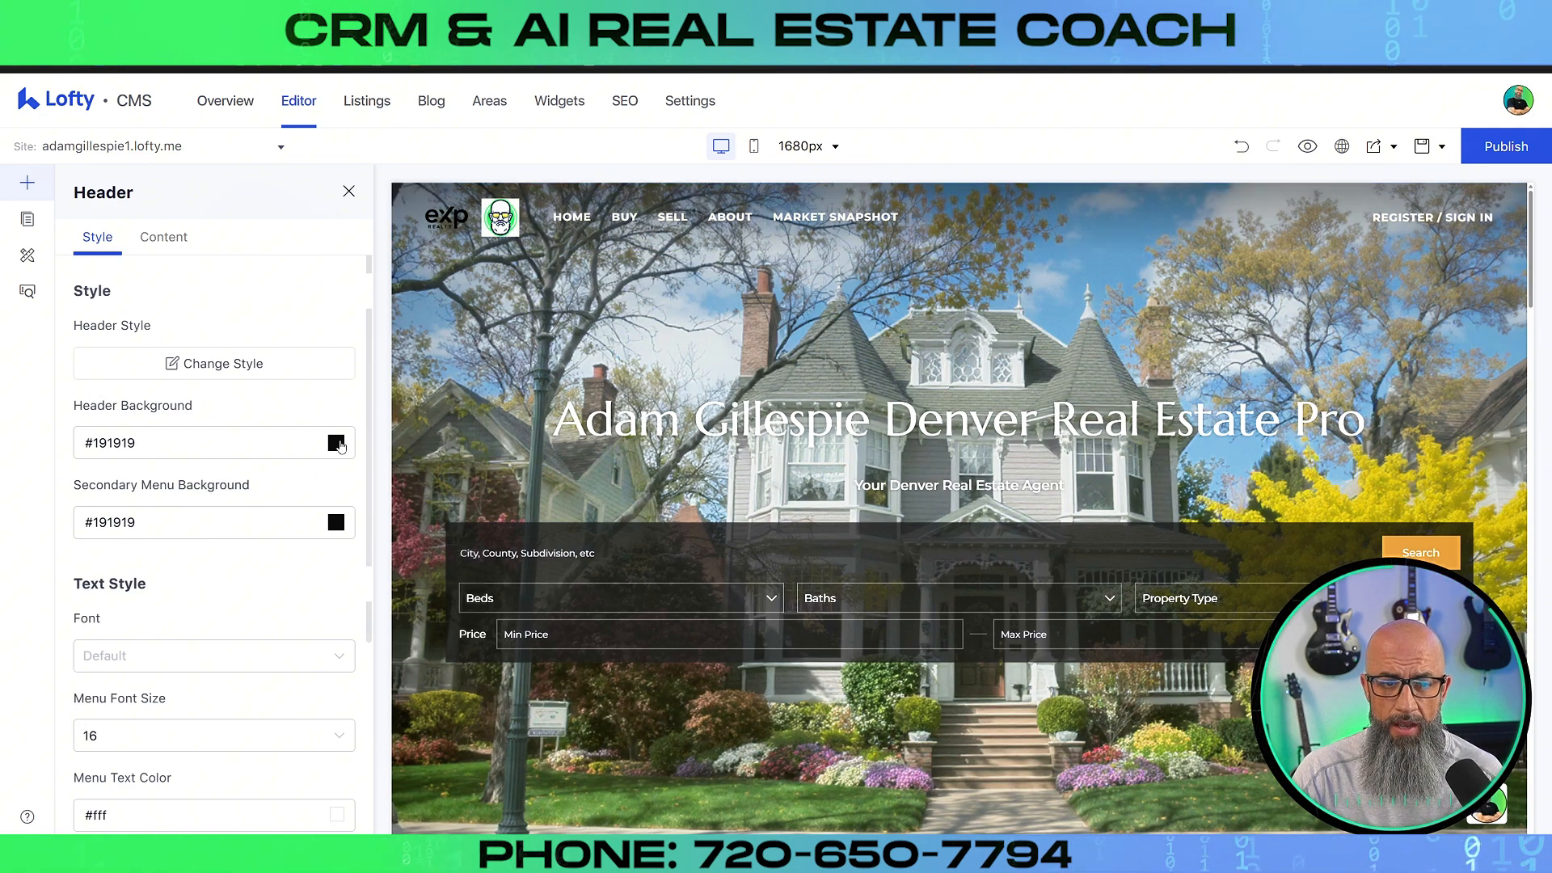
left_click(336, 442)
left_click(321, 469)
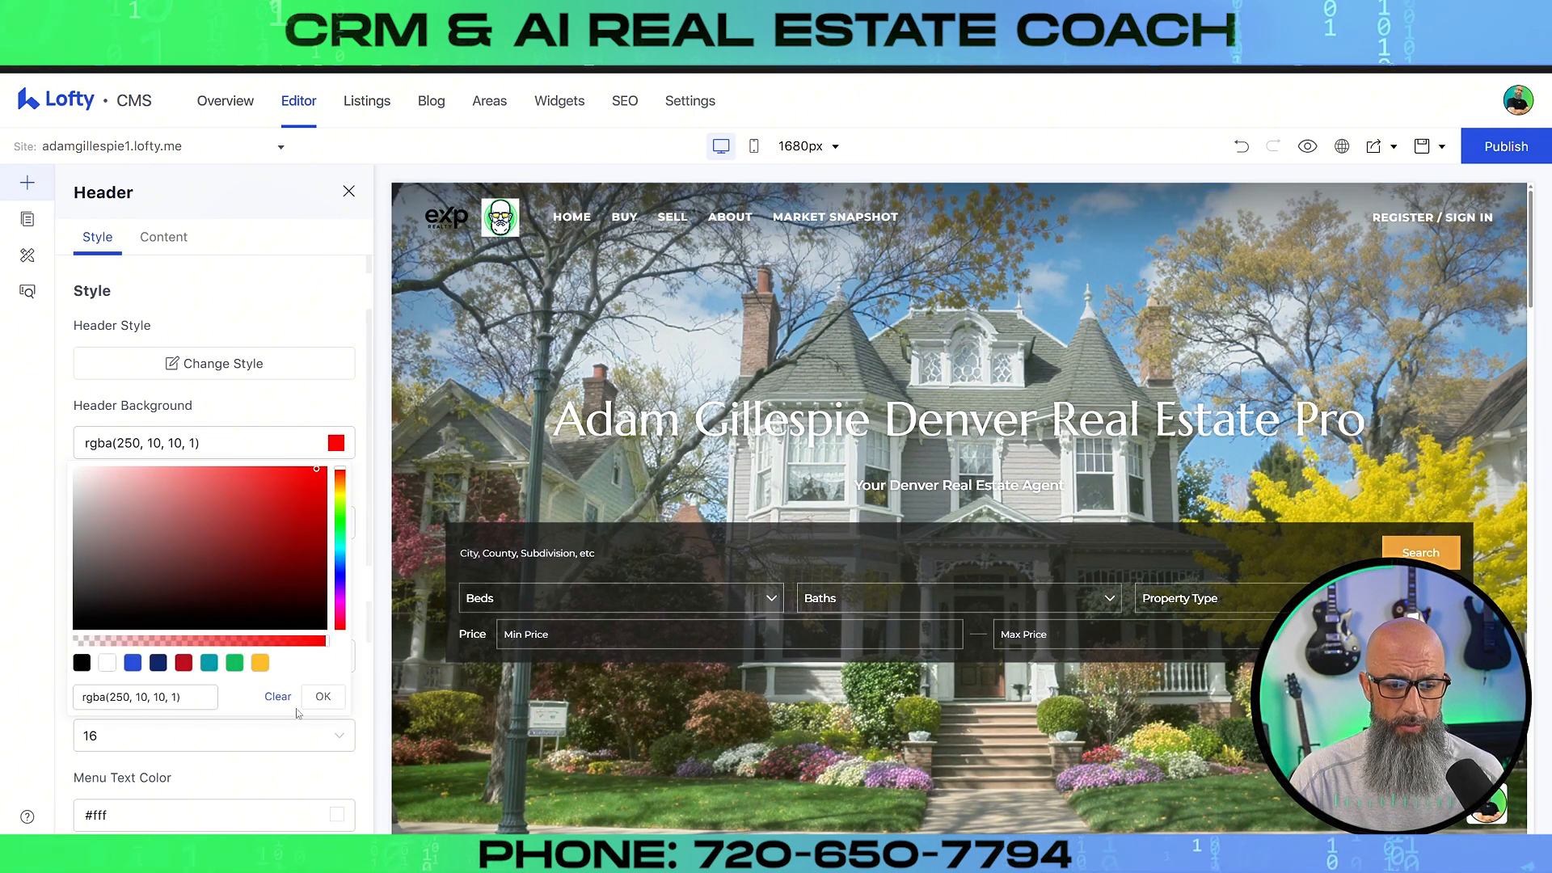
left_click(322, 695)
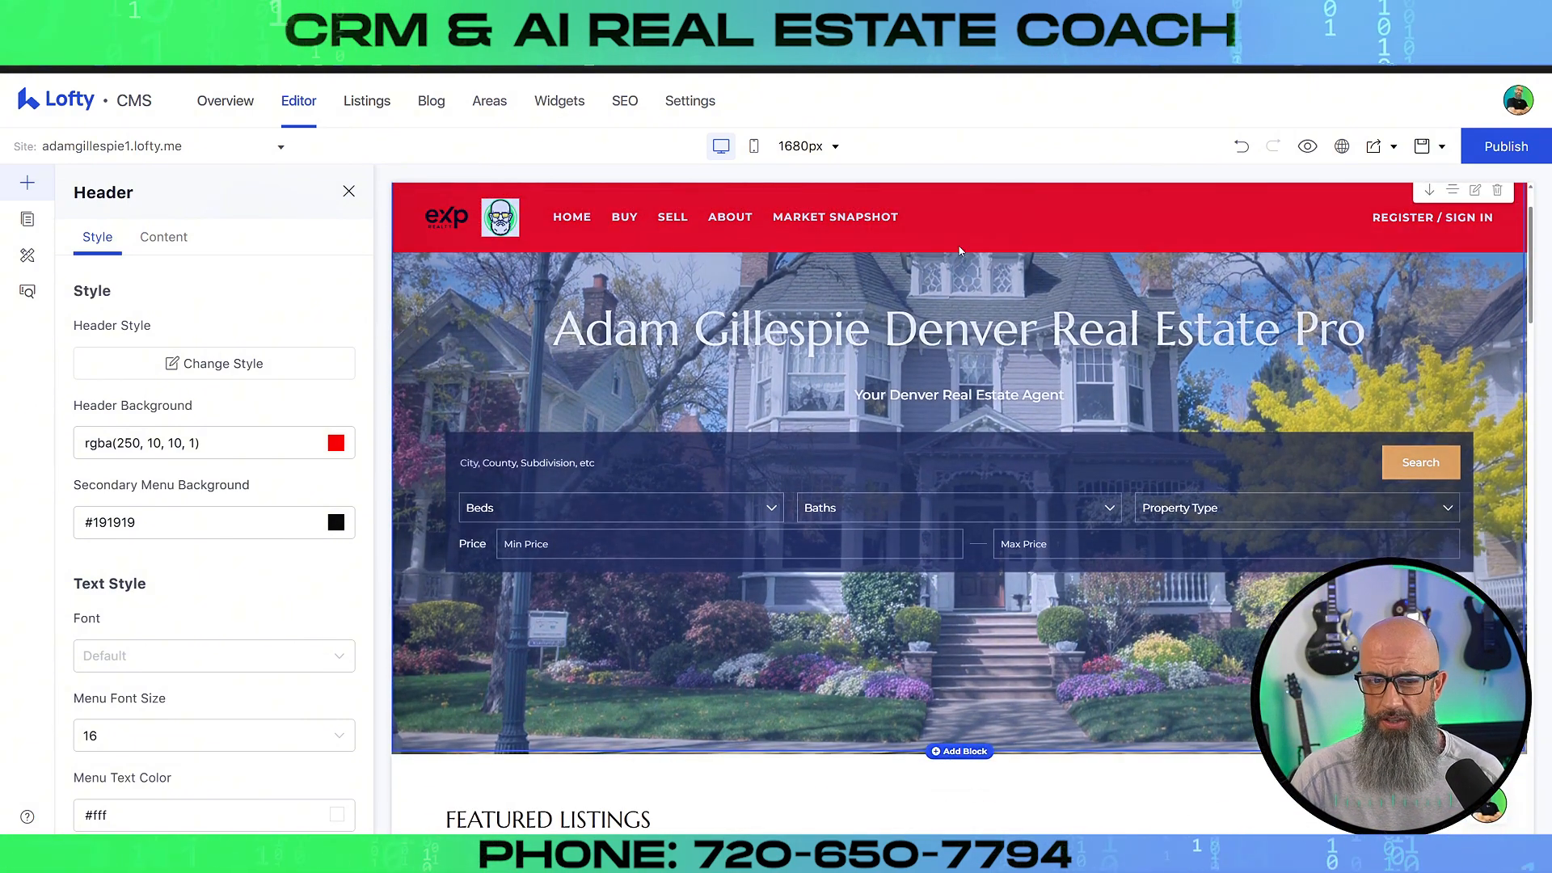
- Make the header background fully transparent, giving rgba(250, 10, 10, 0)
left_click(335, 444)
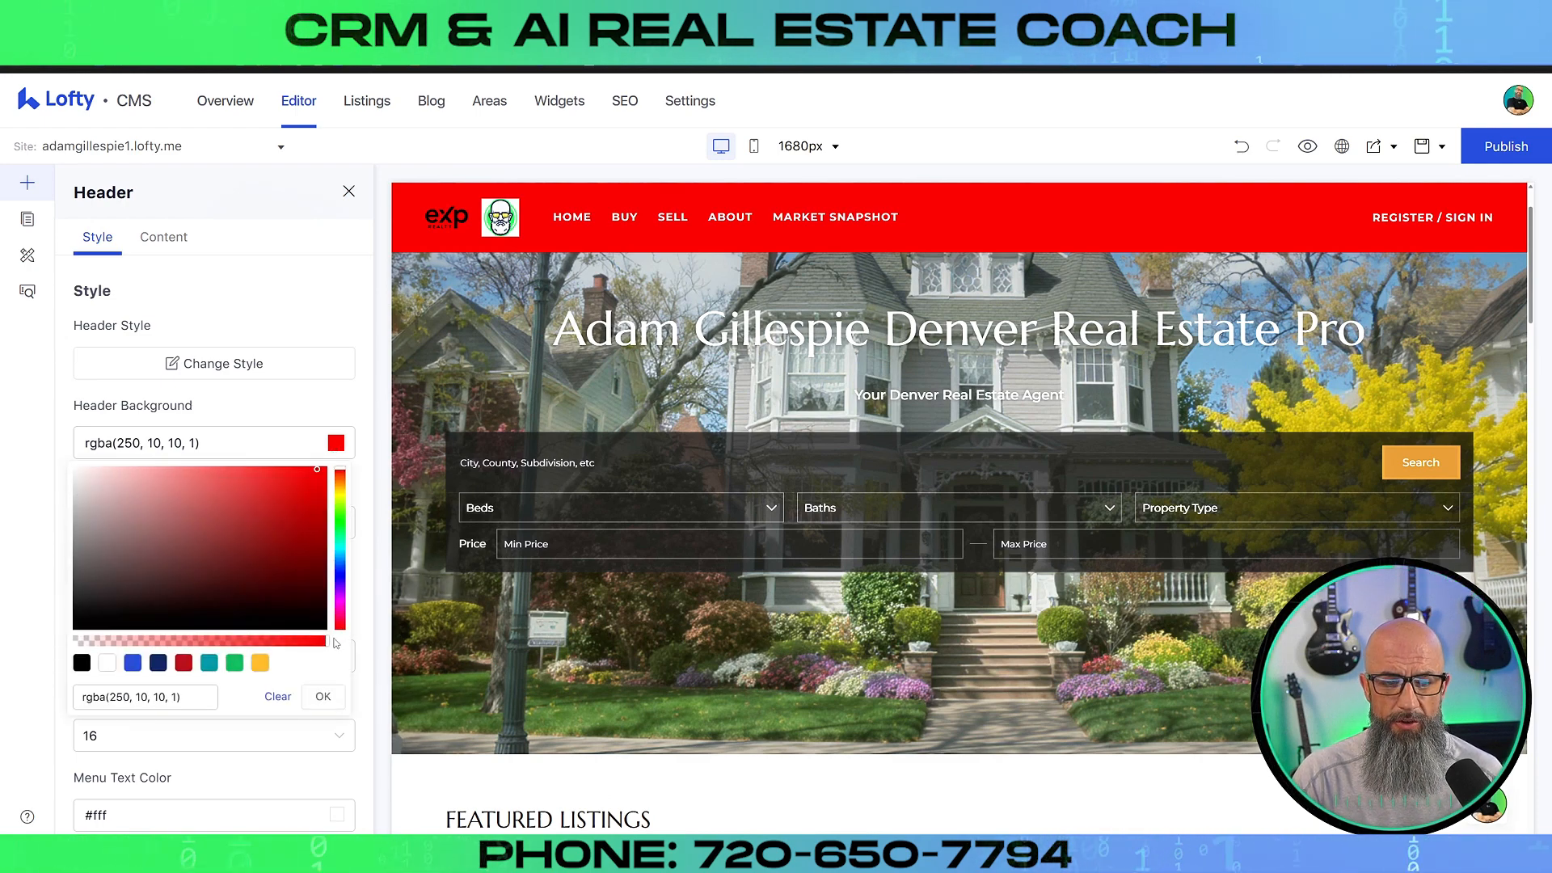
left_click_drag(328, 646, 66, 649)
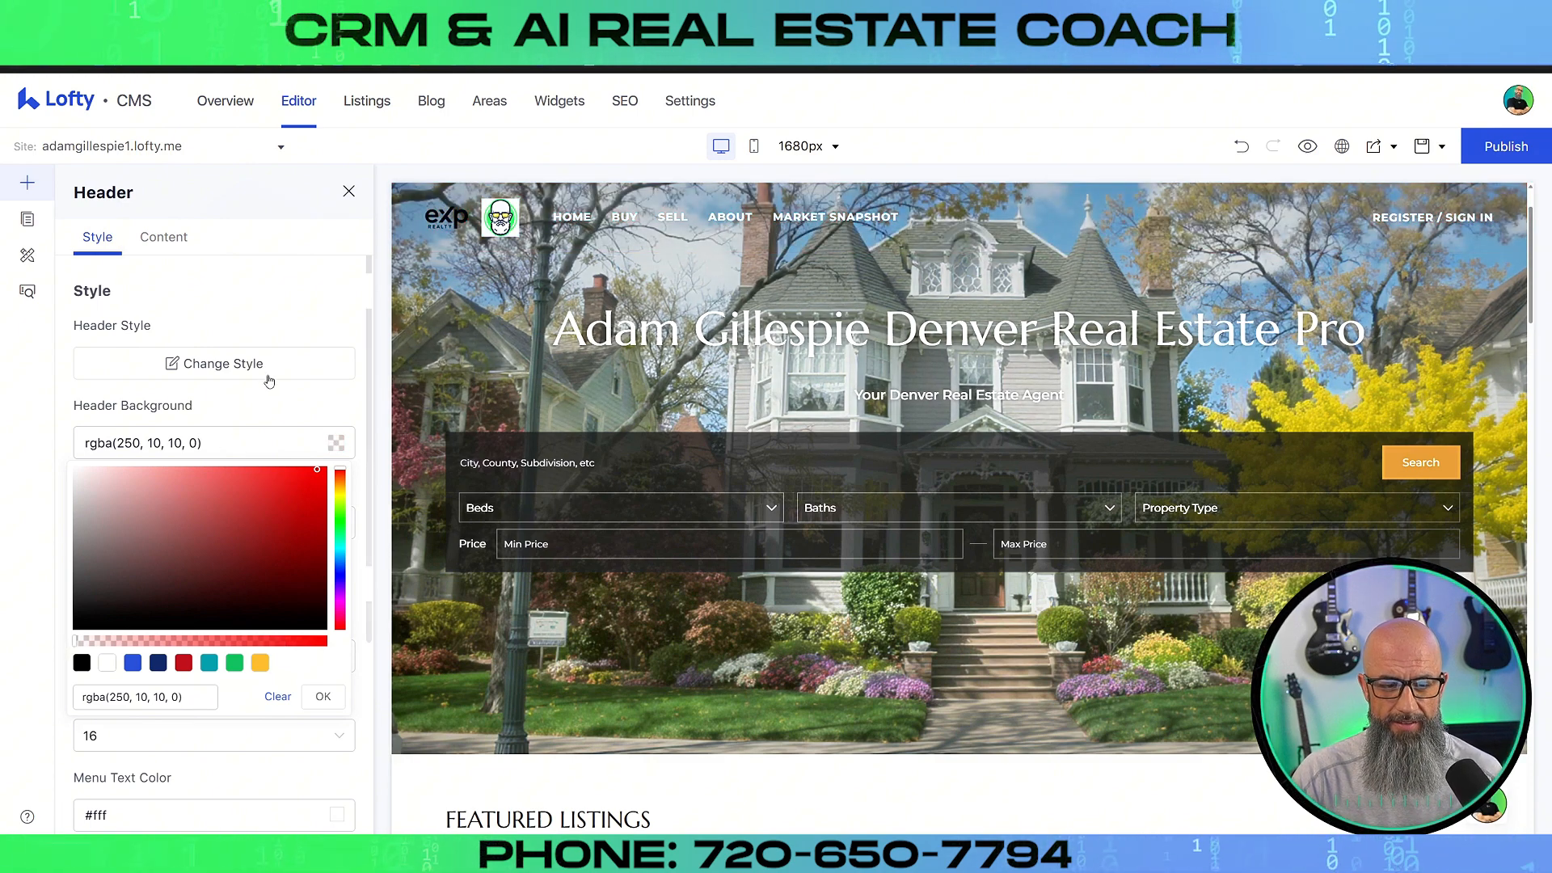
left_click(327, 313)
- Set the secondary menu background to a fully transparent red, rgba(211, 25, 25, 0)
scroll(242, 364, "down", 1)
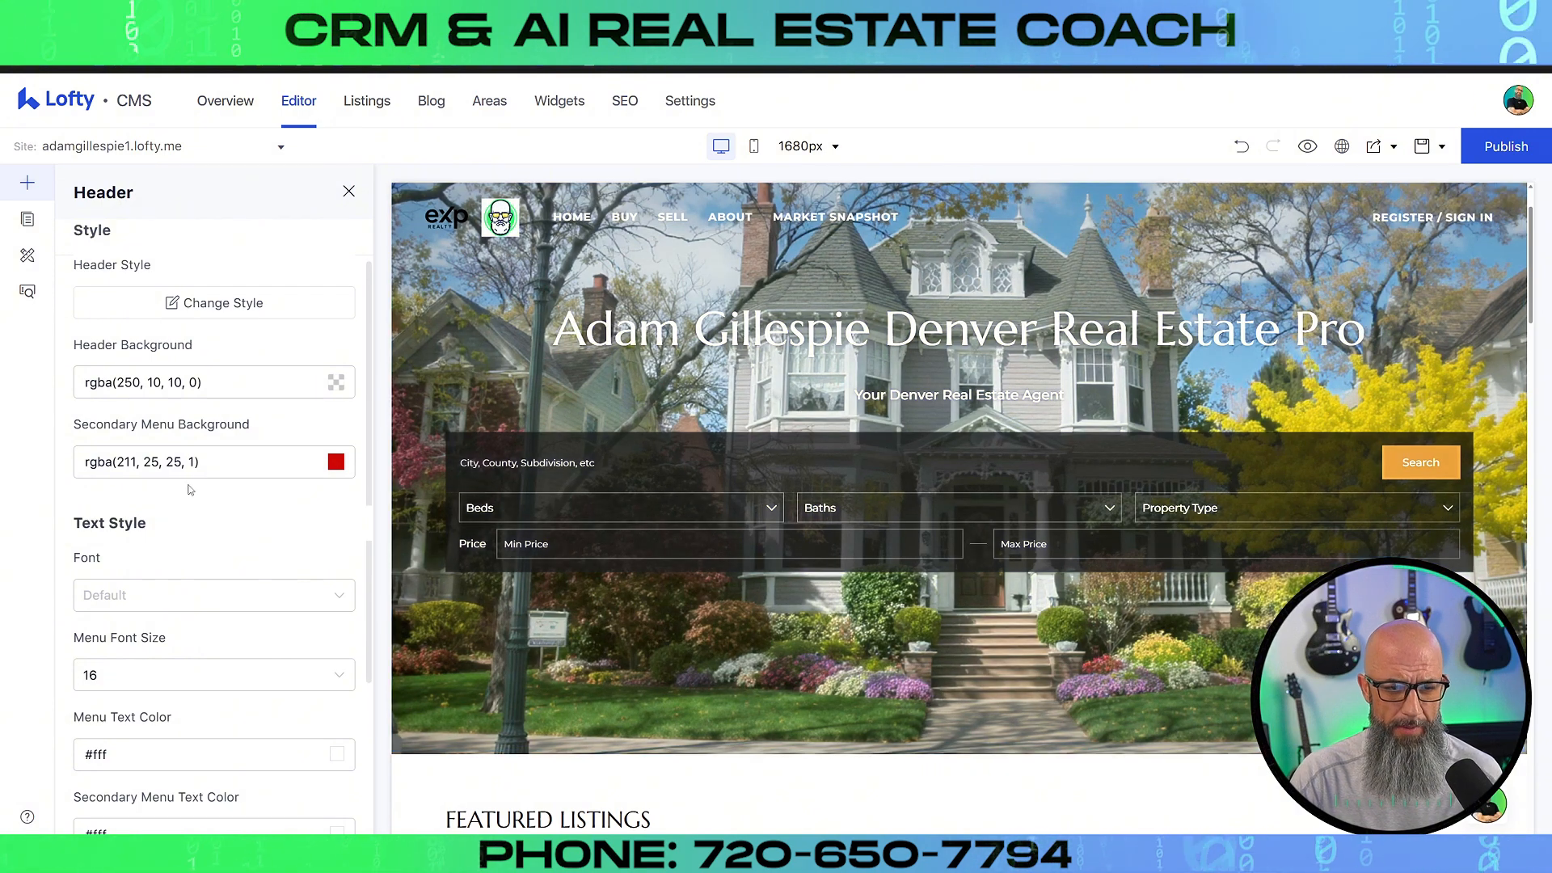
left_click(342, 468)
left_click(320, 660)
left_click_drag(321, 660, 58, 658)
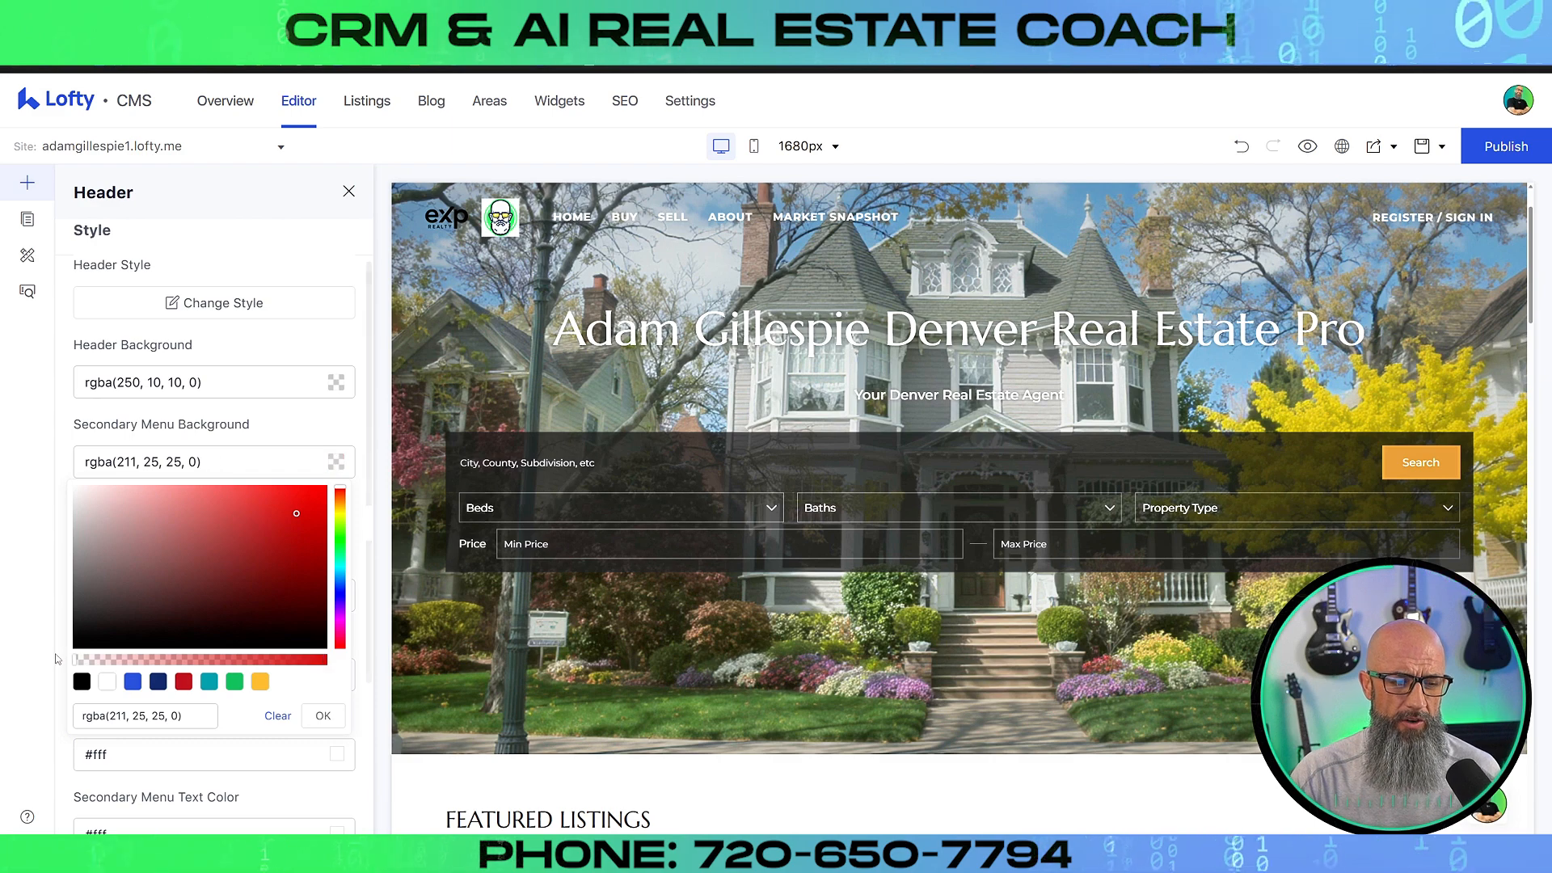
left_click(310, 349)
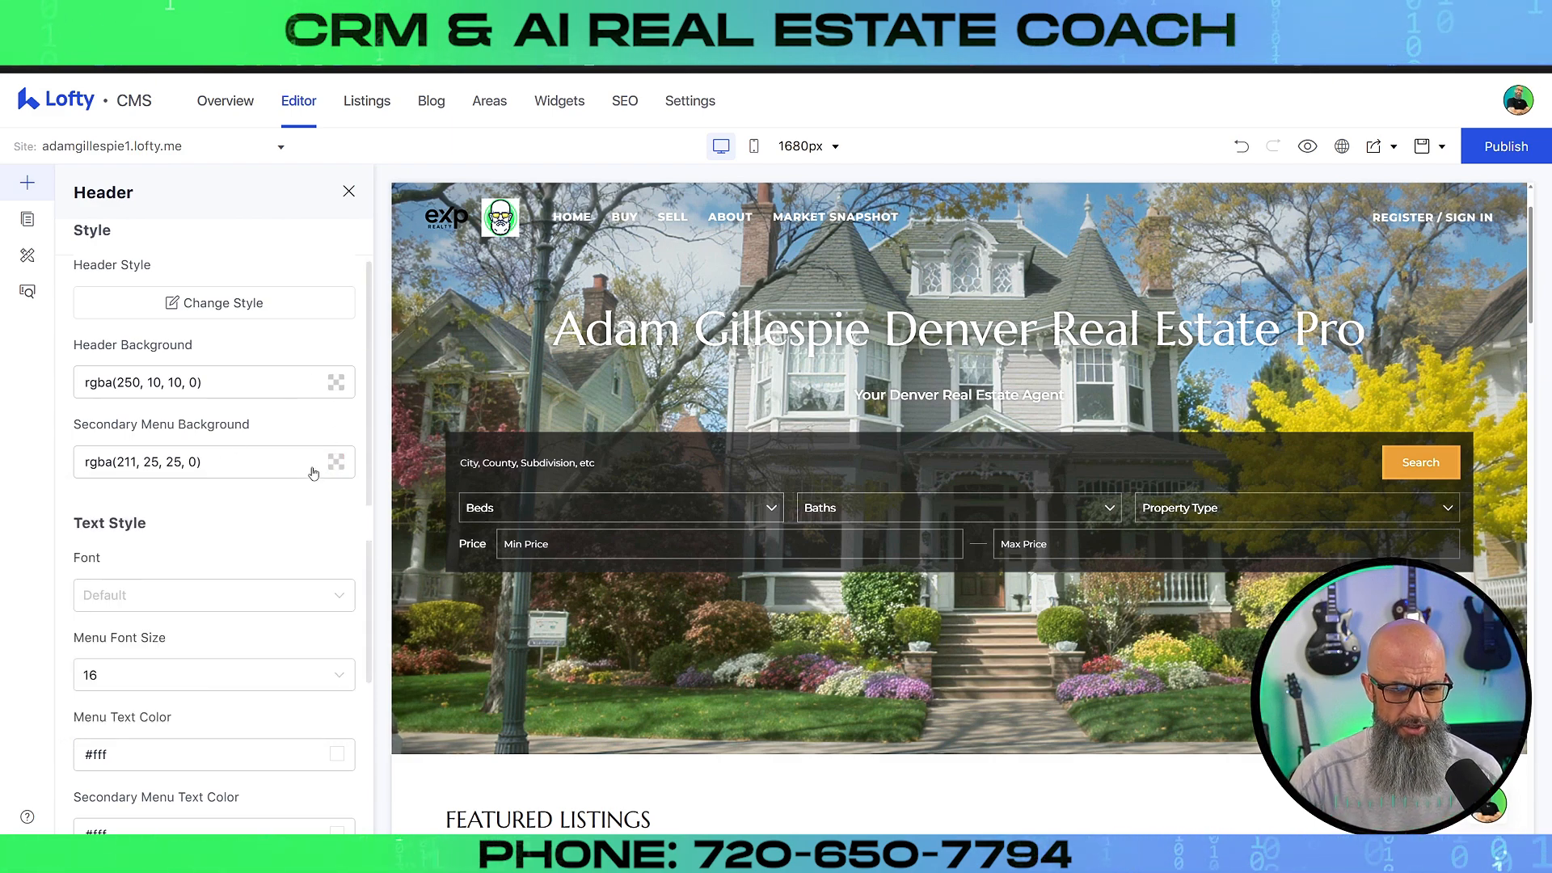
- Try the Amaranth Bold and Arimo Bold Italic fonts for the header text
scroll(315, 471, "down", 1)
scroll(321, 460, "down", 2)
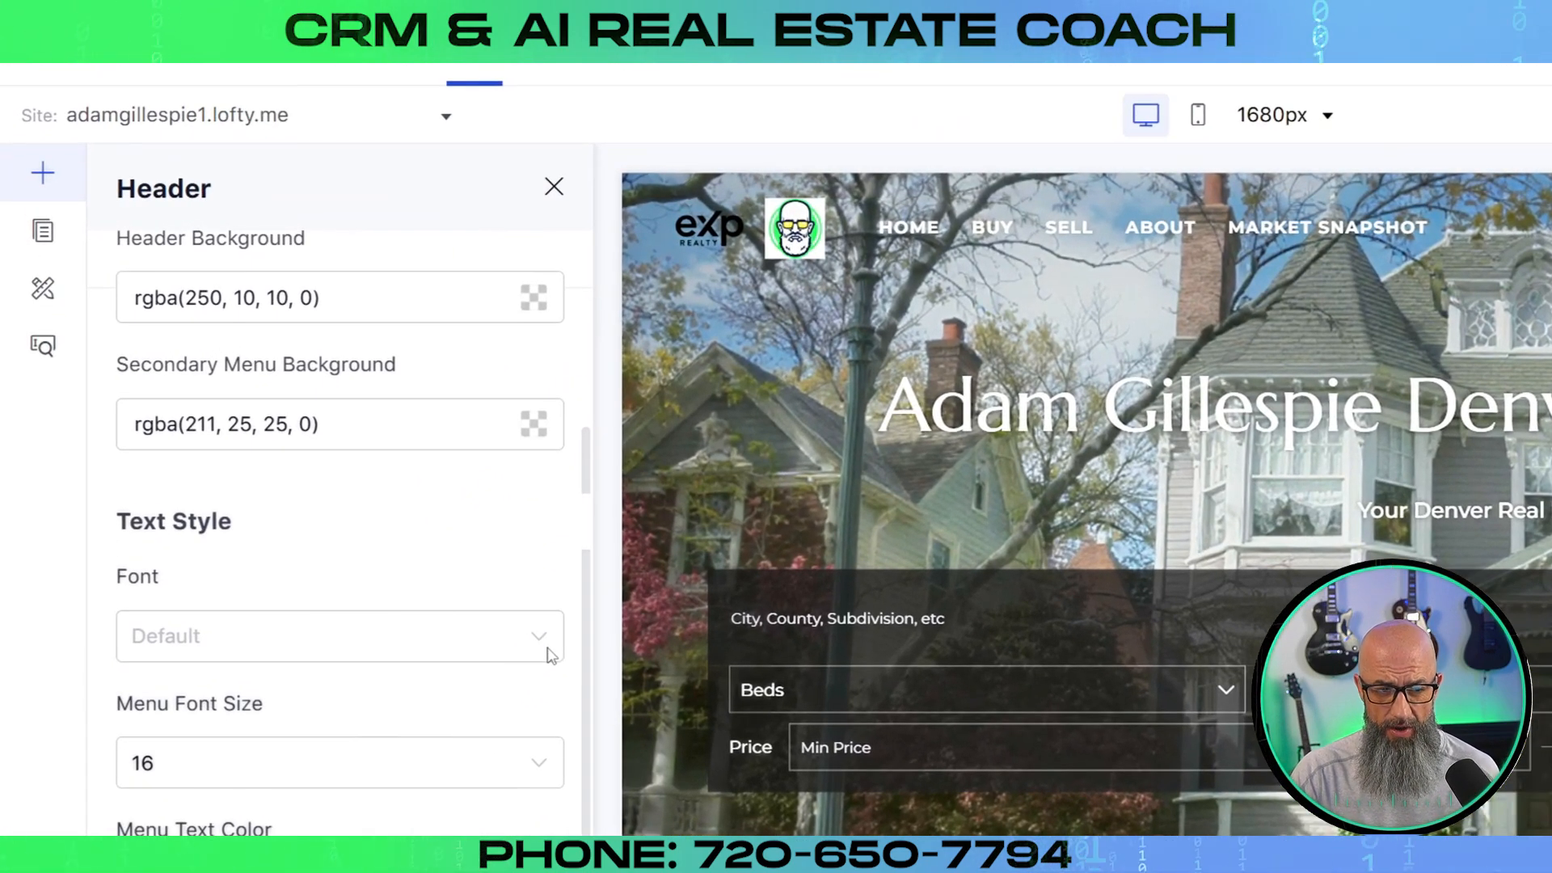
left_click(551, 655)
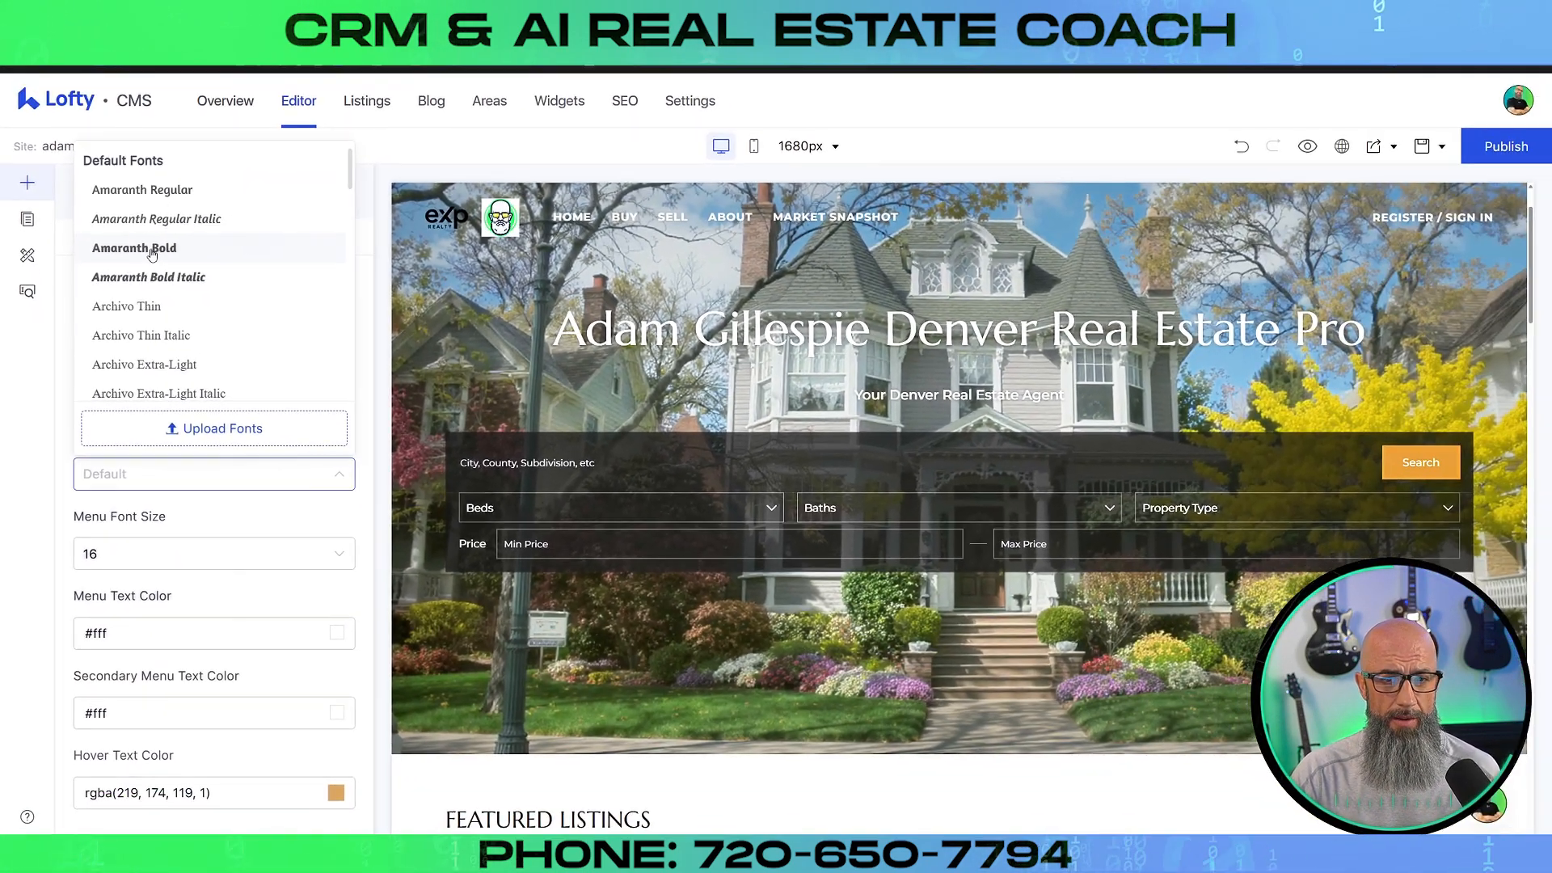
left_click(240, 287)
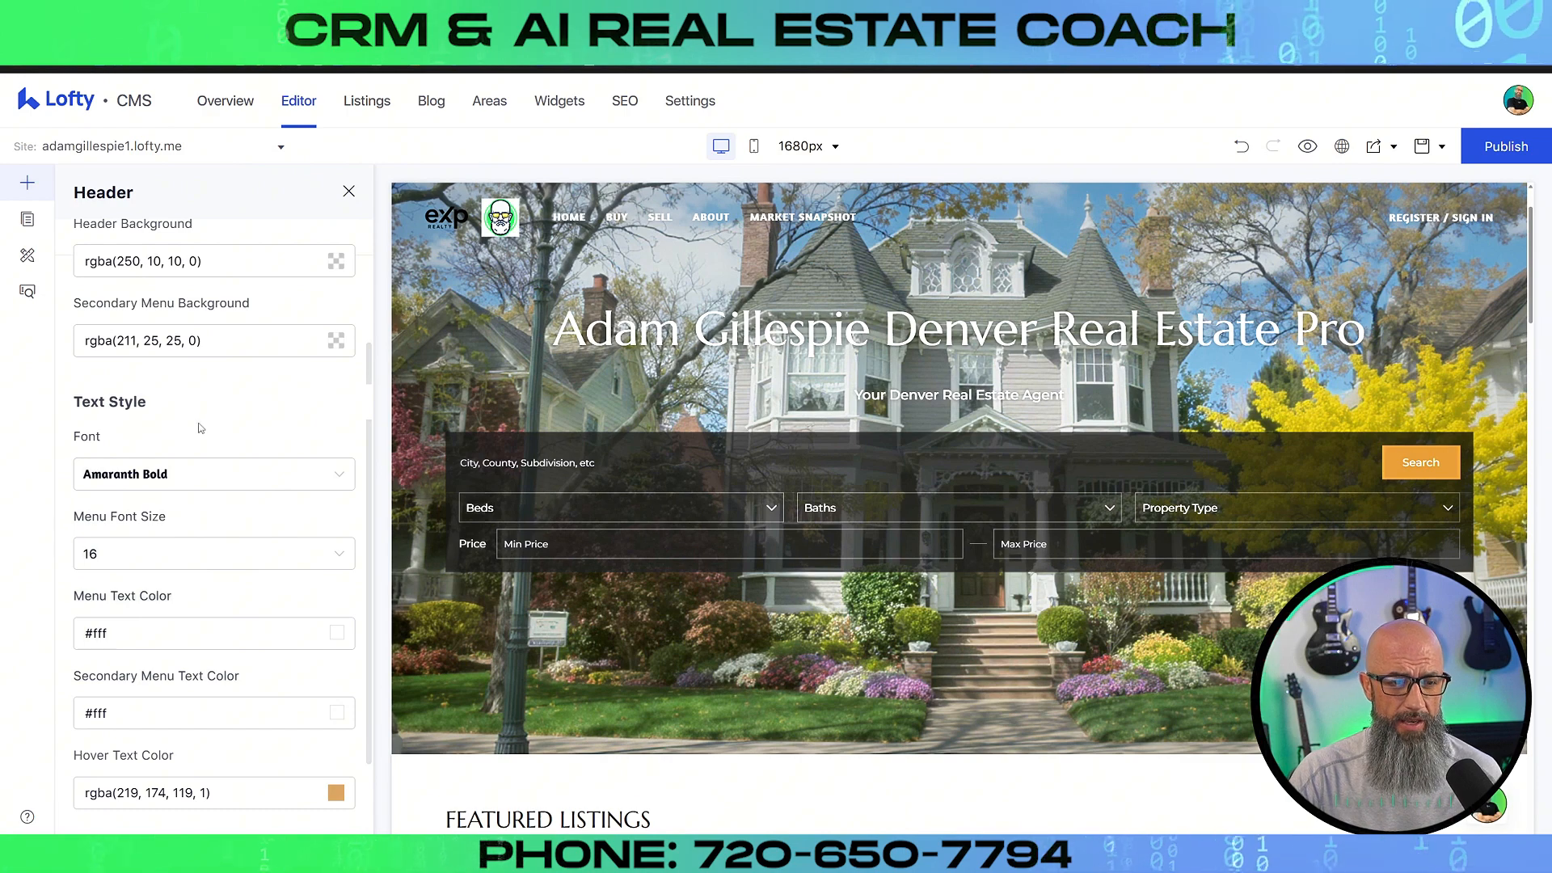
left_click(223, 478)
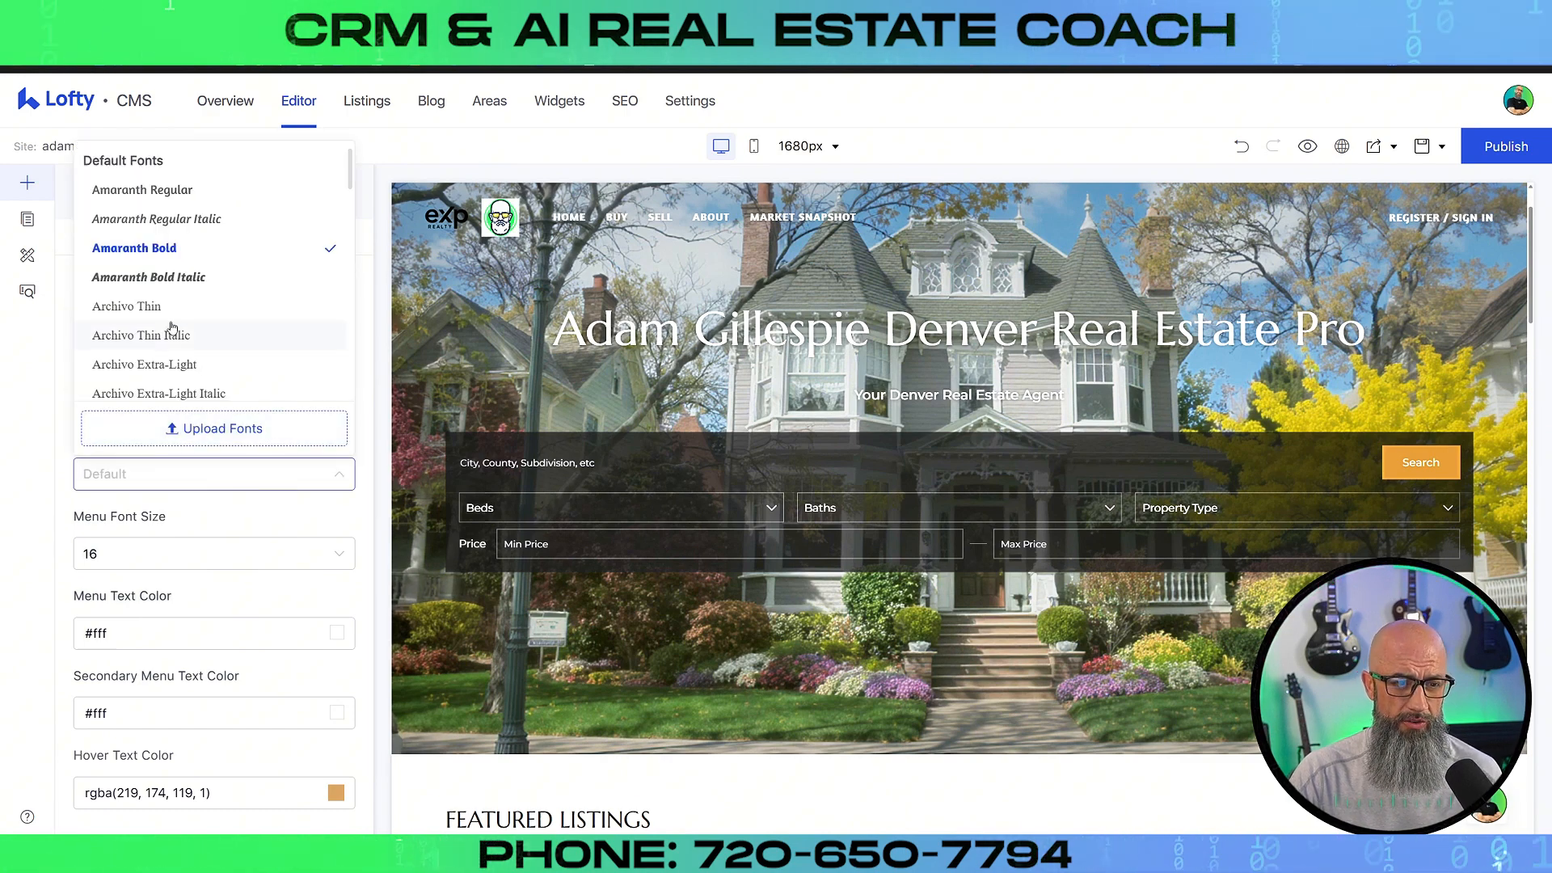
scroll(186, 323, "down", 5)
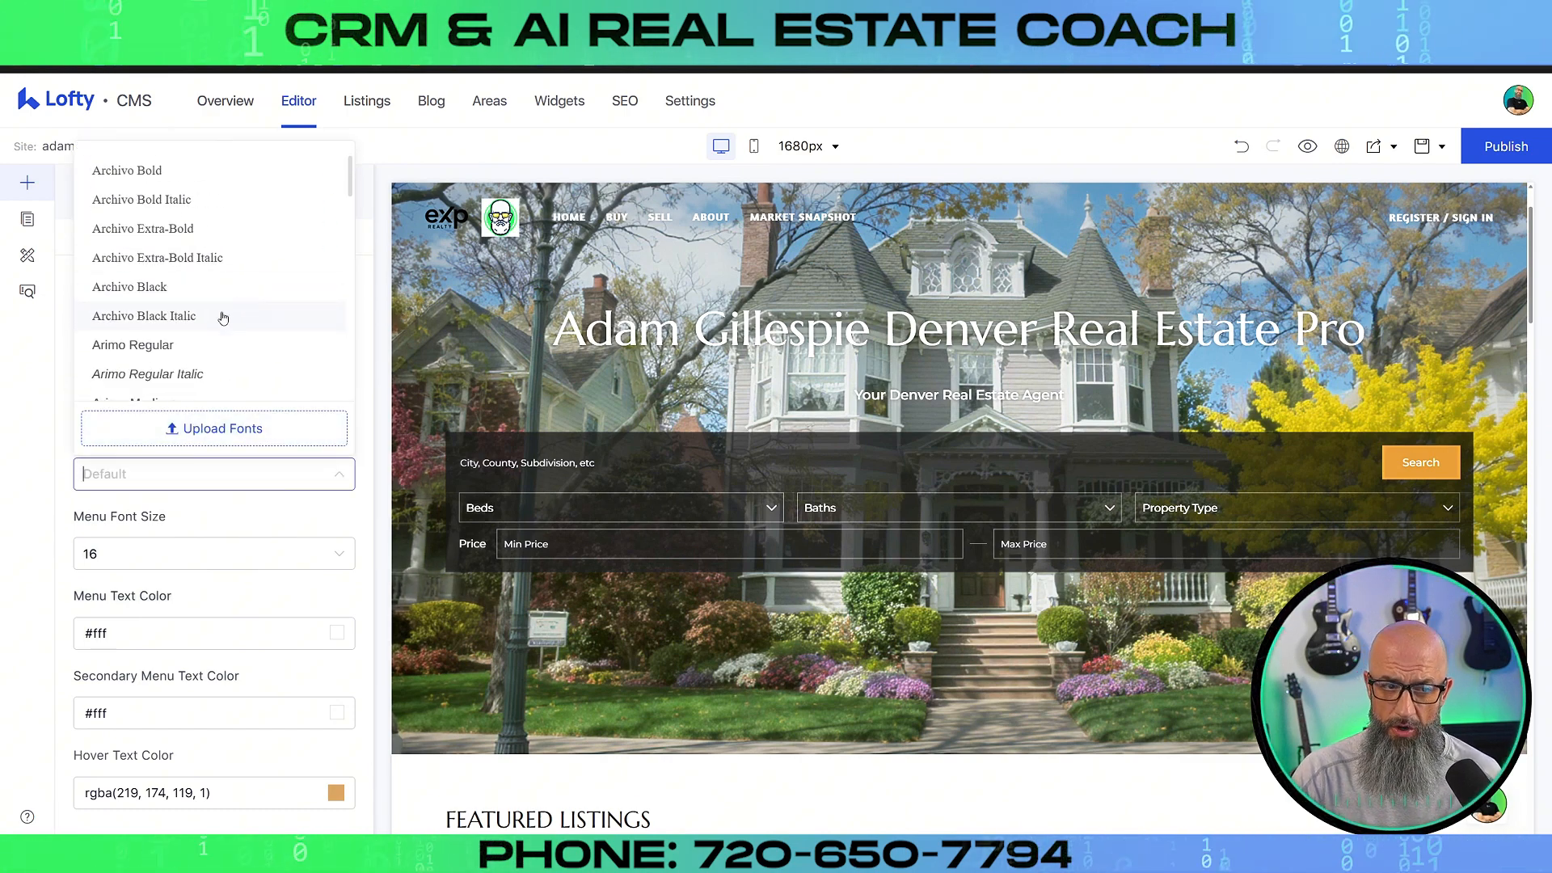
scroll(218, 315, "down", 3)
left_click(166, 307)
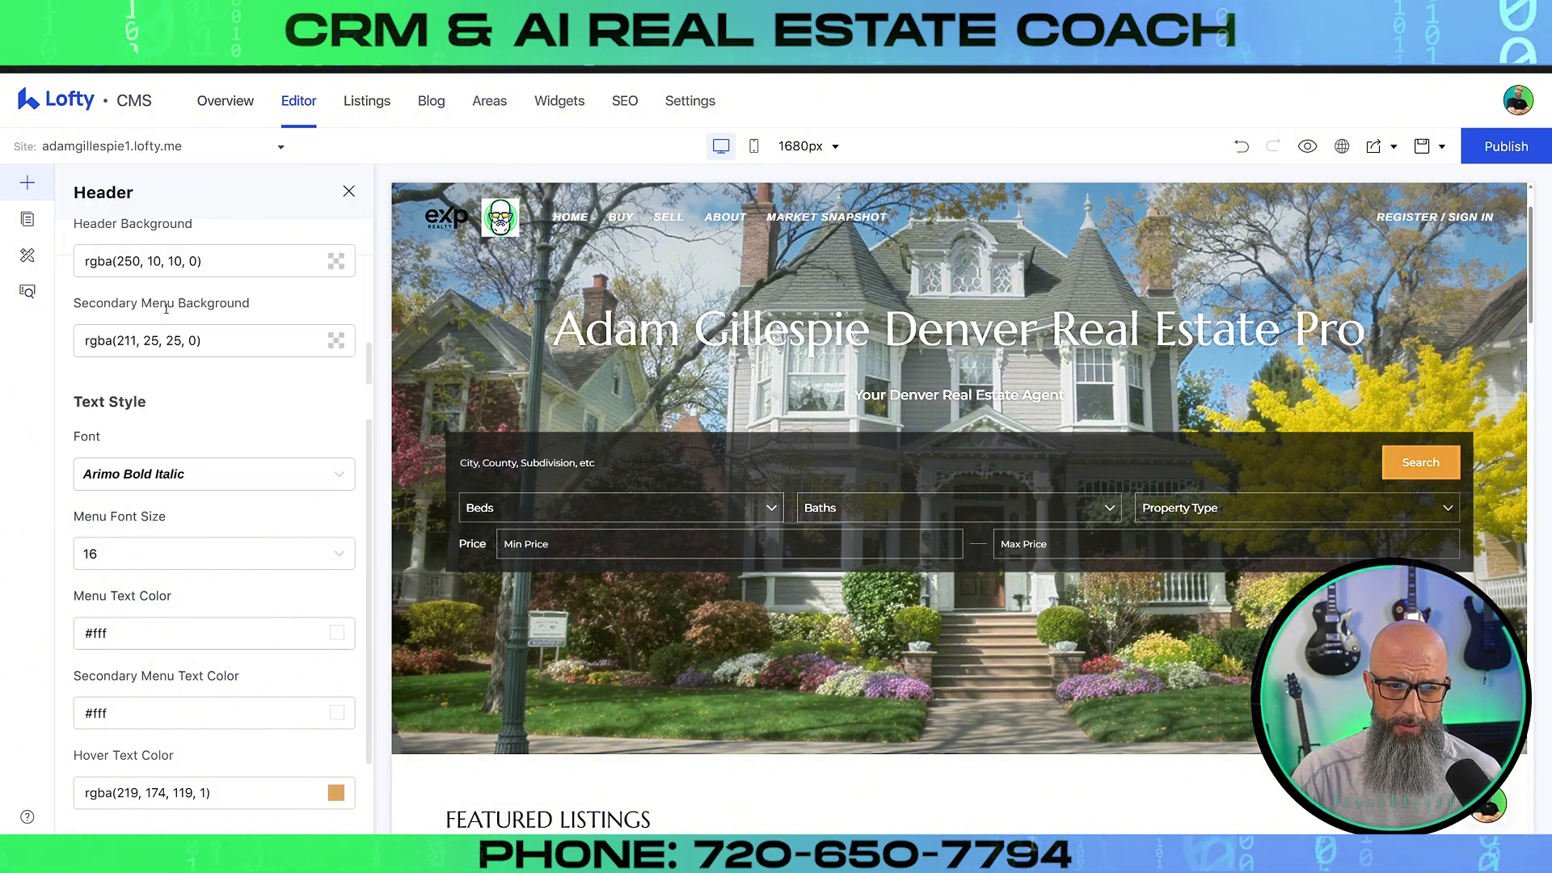
- Set the header text font to Exo 2 Black Italic and the menu font size to 20
scroll(180, 296, "down", 1)
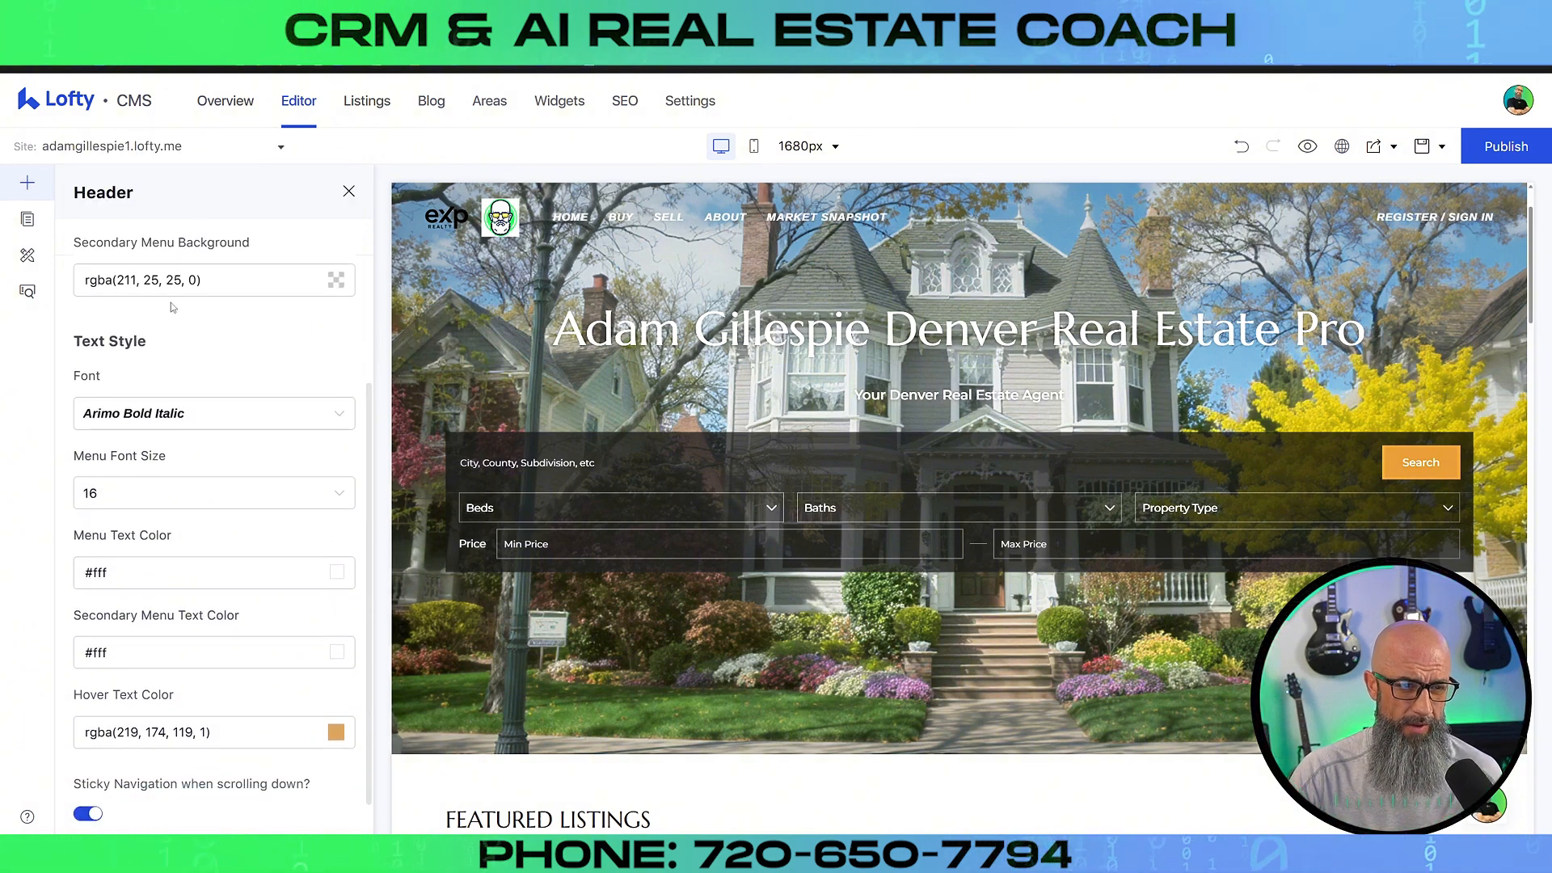
left_click(179, 409)
scroll(187, 477, "down", 1)
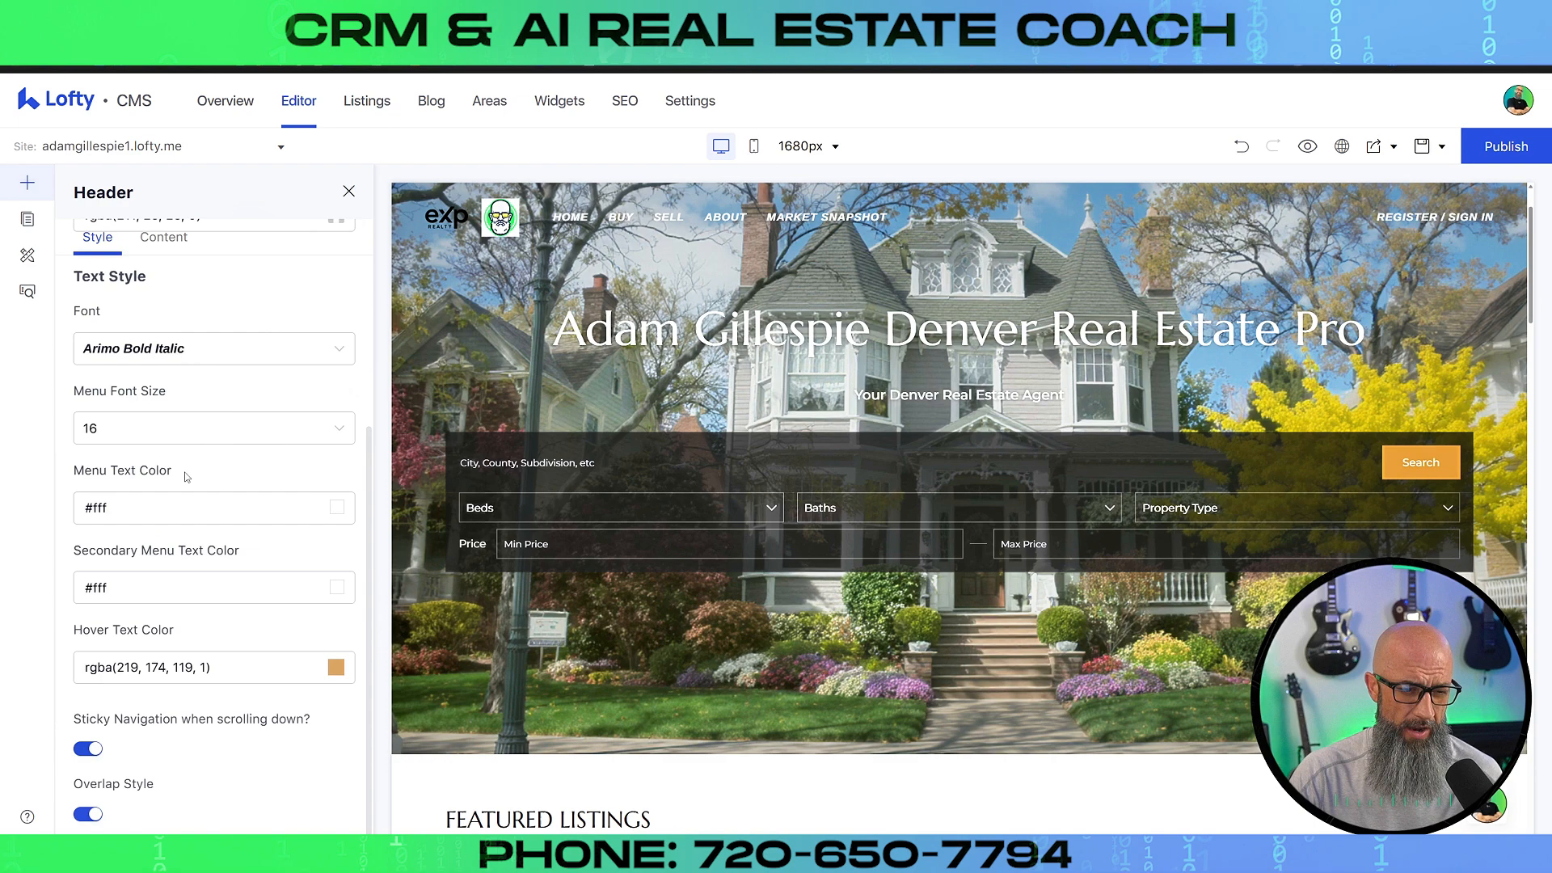
left_click(213, 346)
scroll(185, 460, "down", 10)
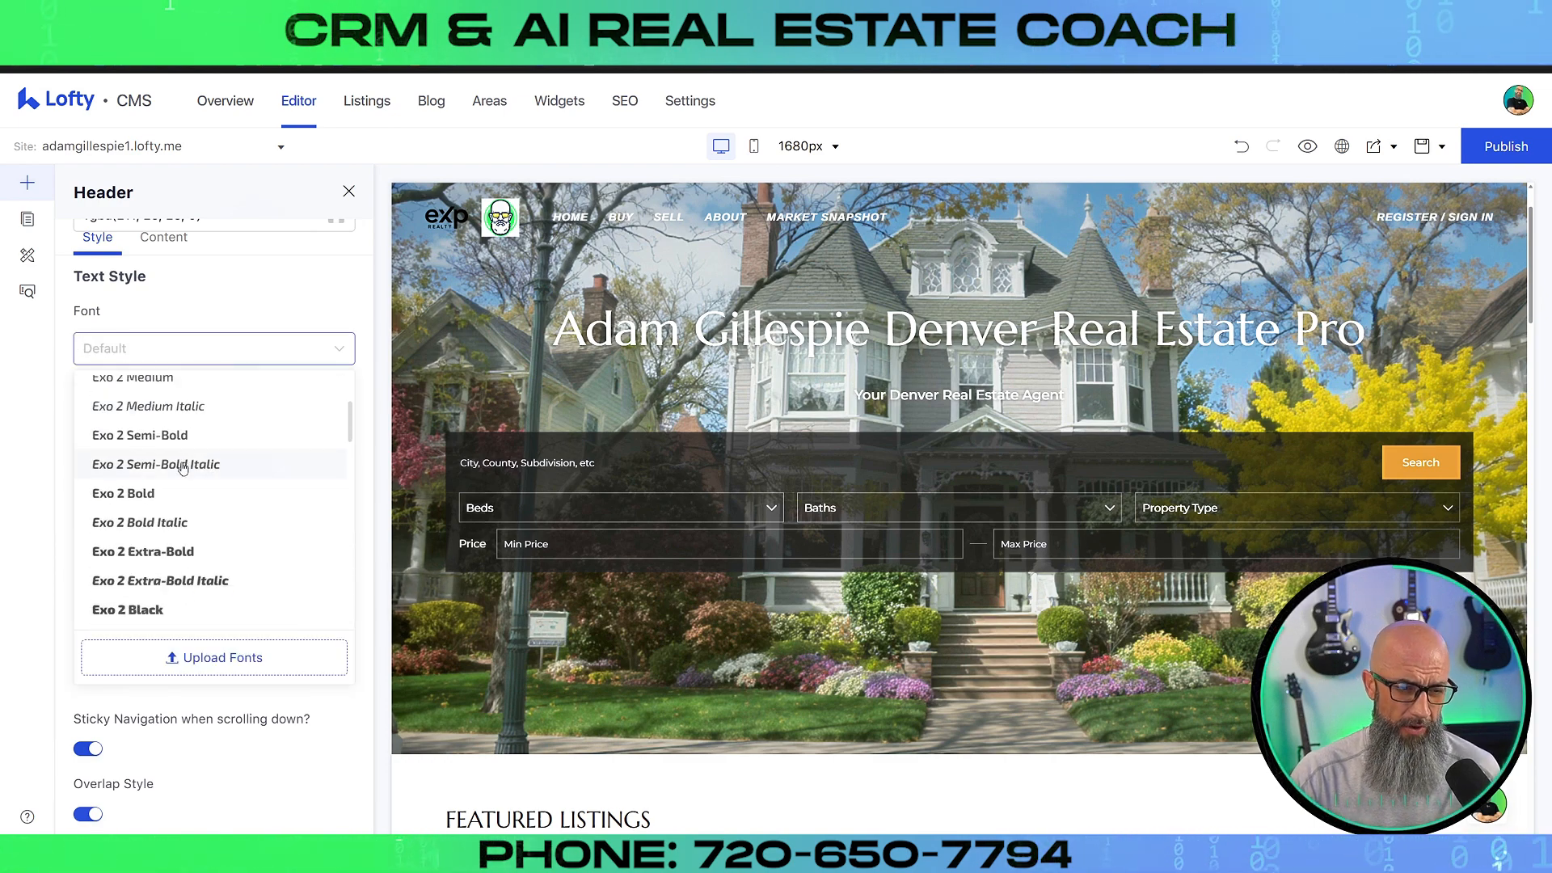
scroll(183, 468, "down", 1)
left_click(144, 579)
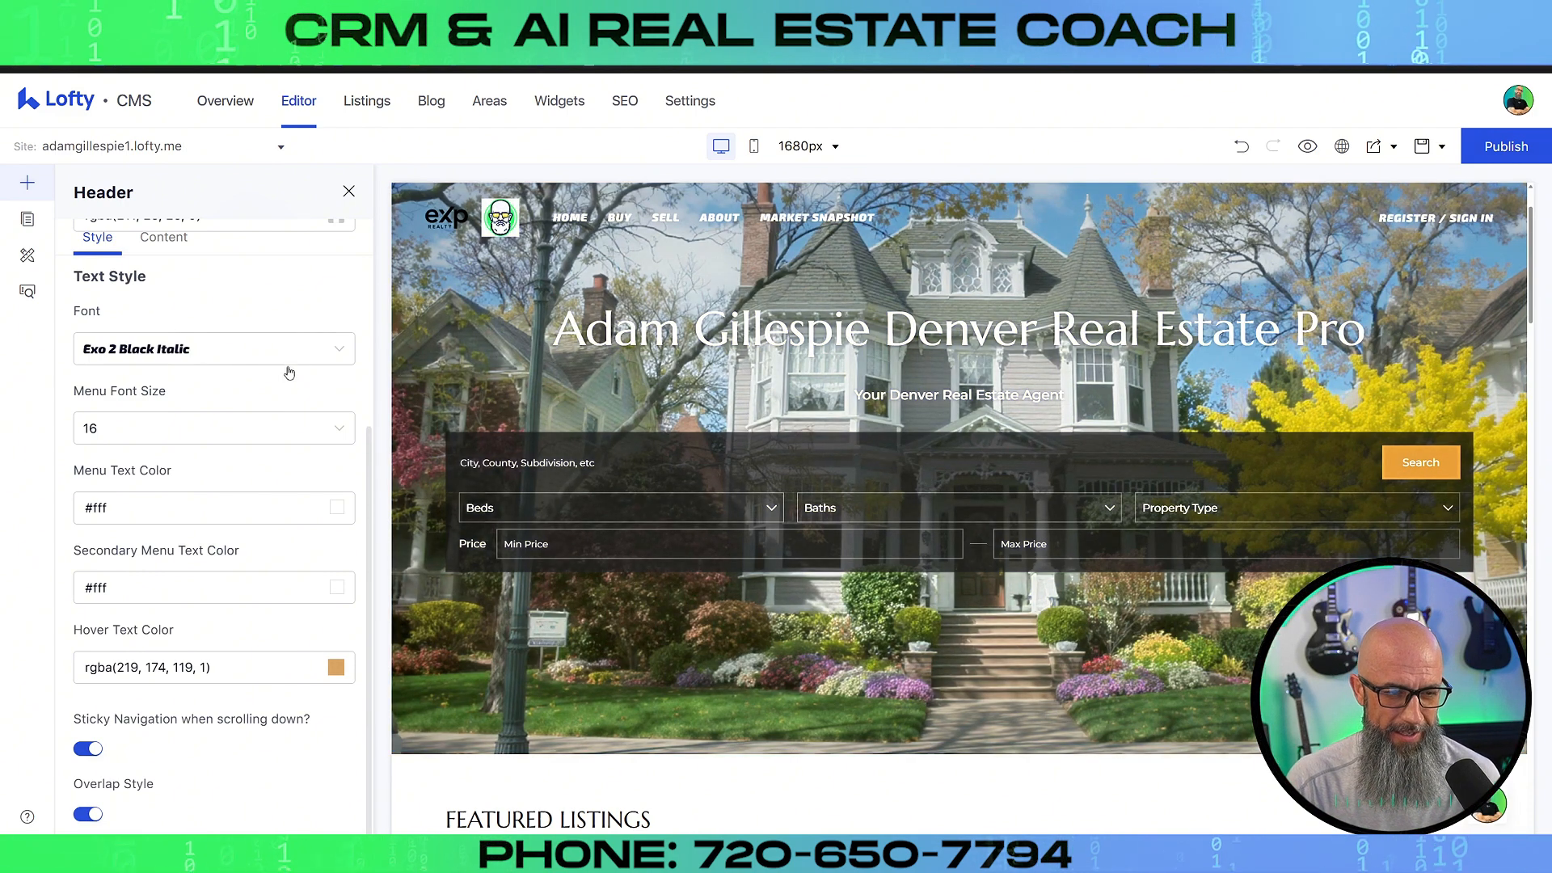
left_click(323, 428)
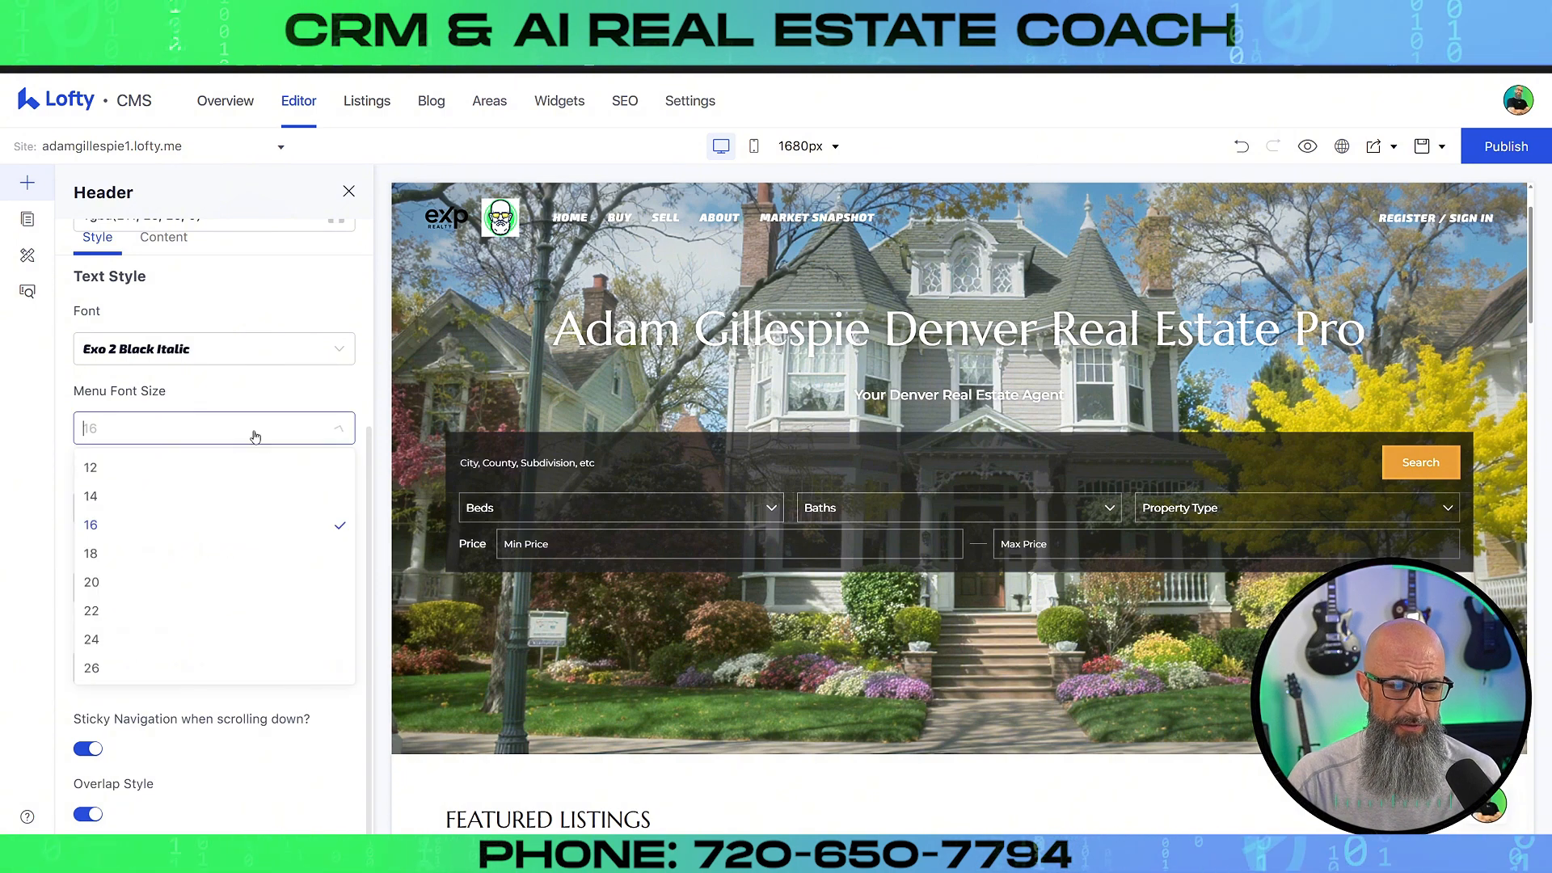
left_click(100, 583)
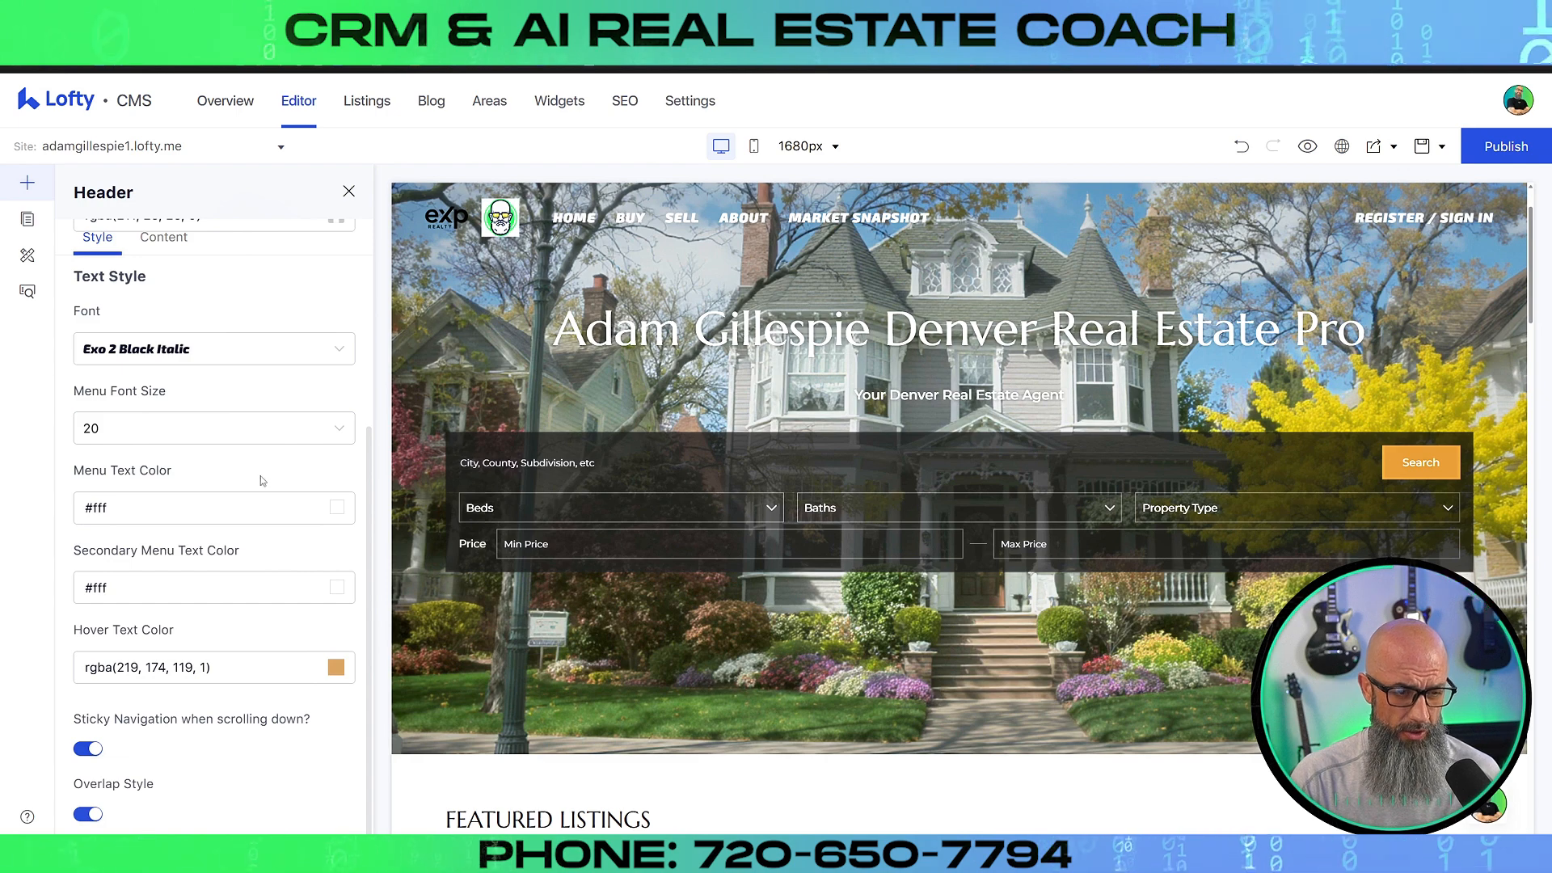
- Try blue for the menu text colour and settle on white, rgba(255, 255, 255, 1)
left_click(337, 509)
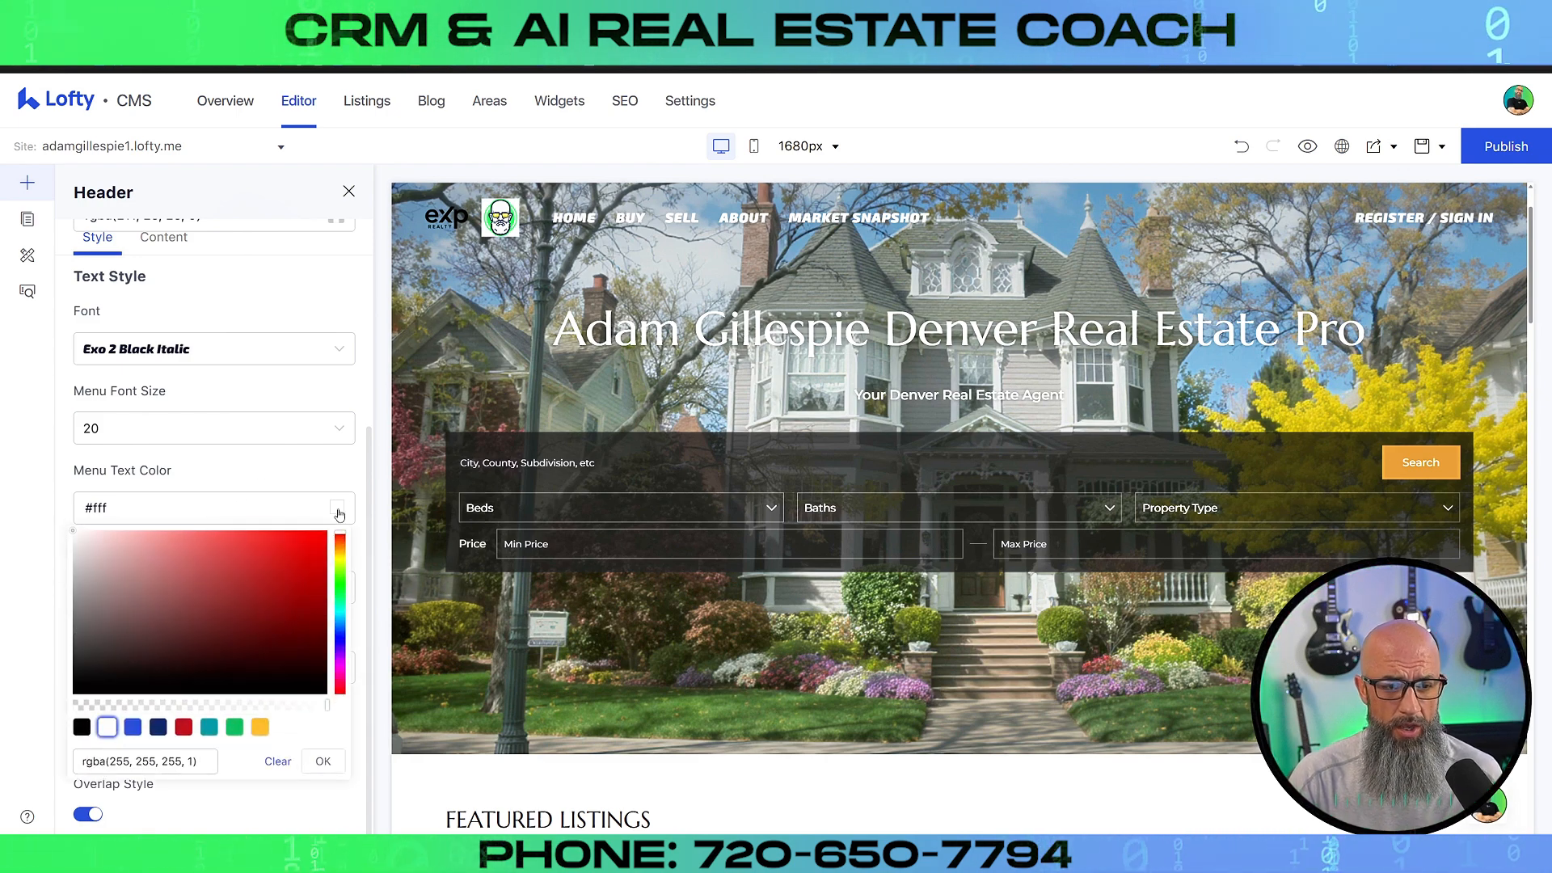
left_click(134, 727)
left_click(108, 727)
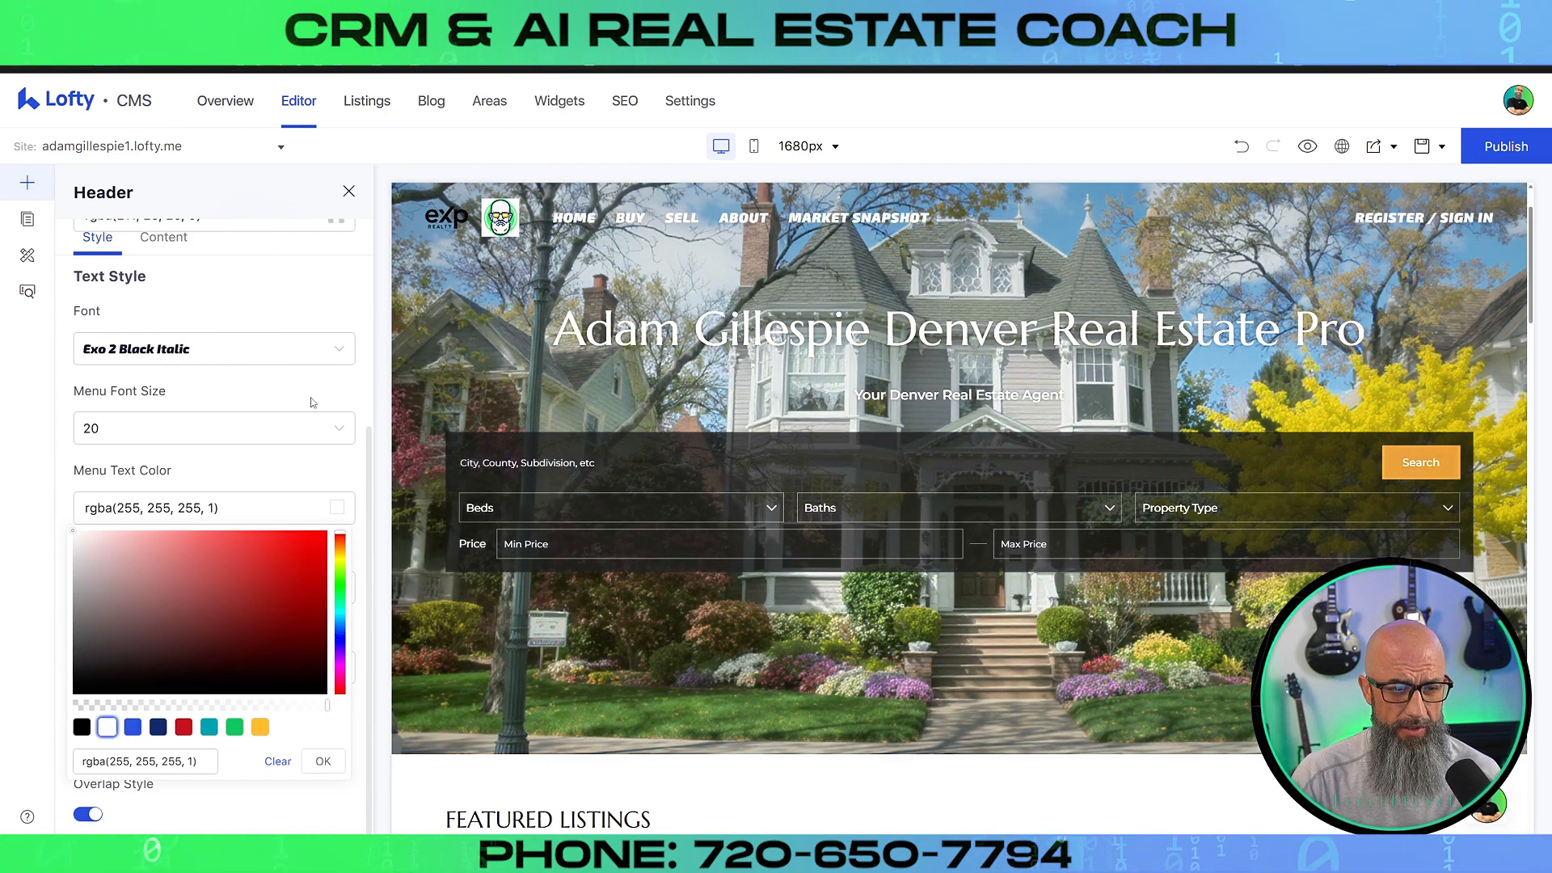
left_click(307, 480)
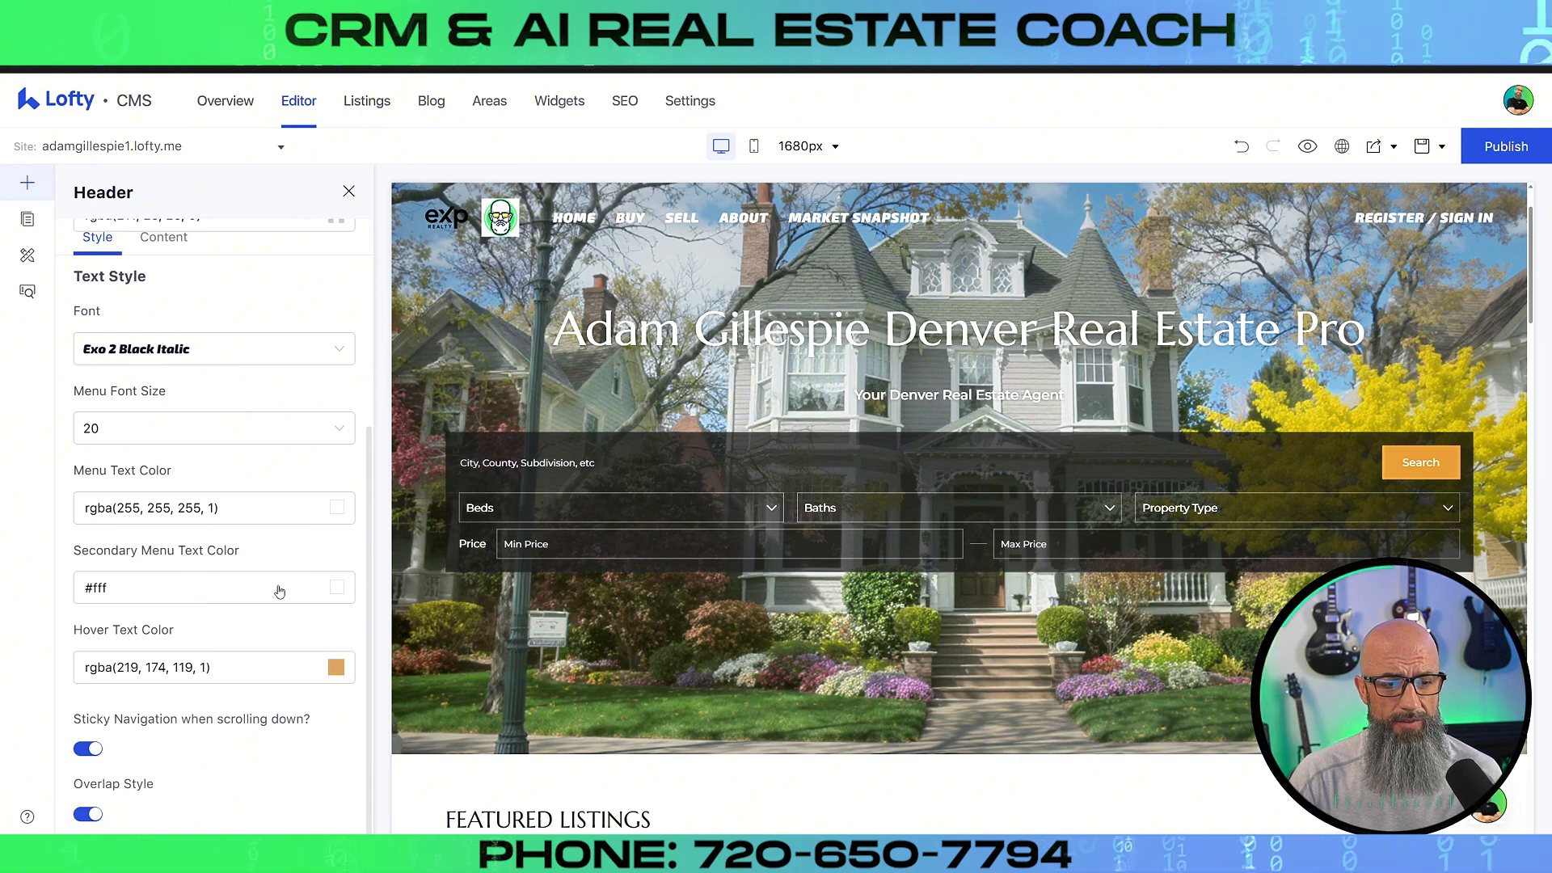
- Try blue and navy for the header's secondary menu text colour and settle on white, rgba(255, 255, 255, 1)
left_click(341, 593)
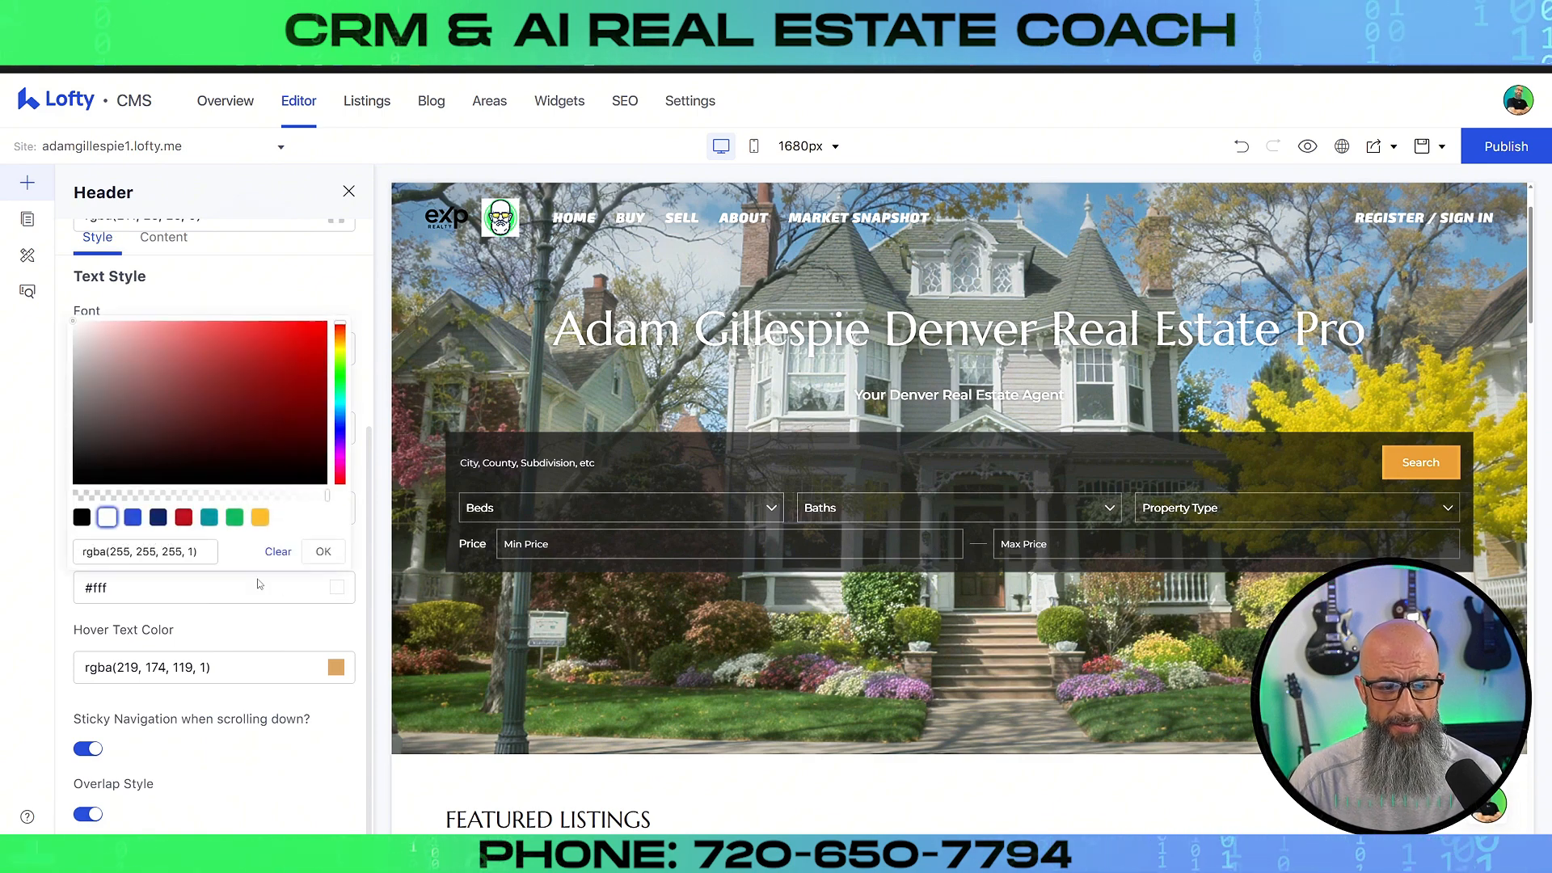
left_click(133, 517)
left_click(158, 517)
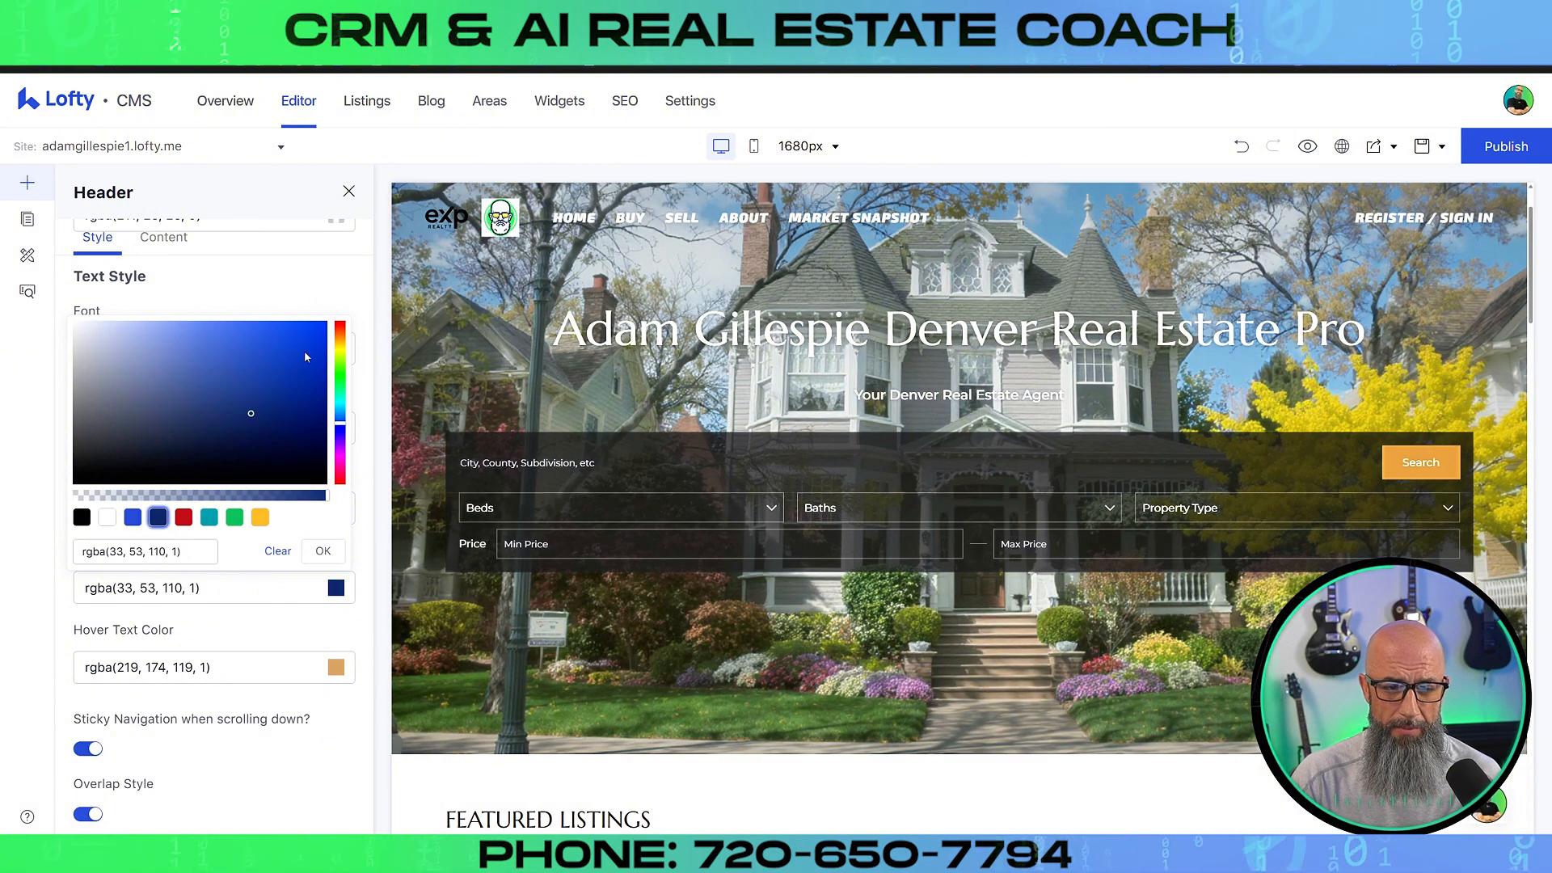
left_click(107, 516)
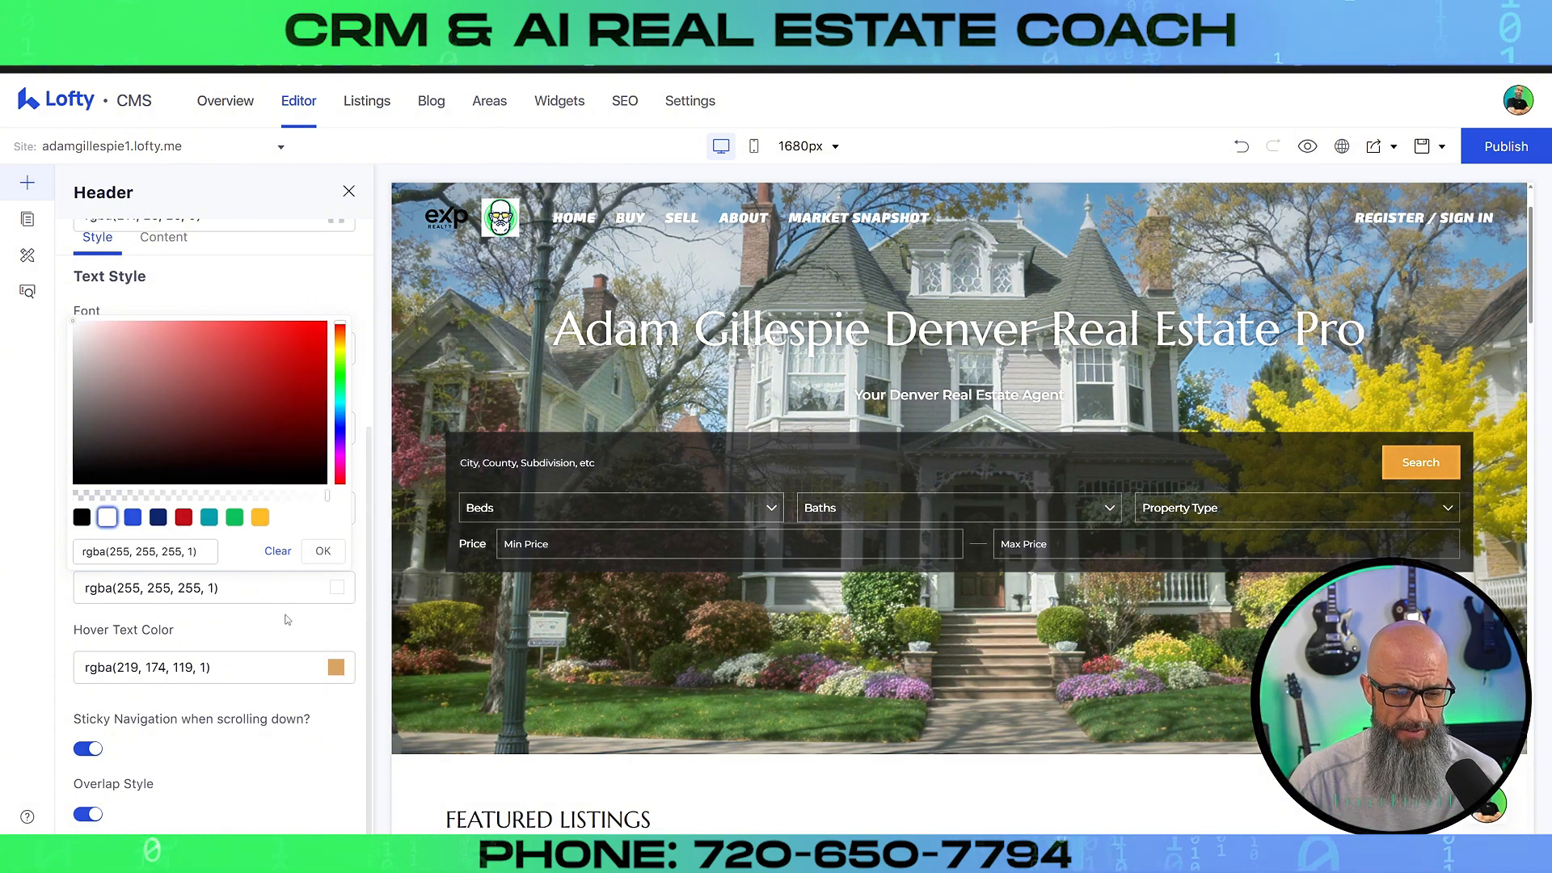
left_click(278, 641)
- Set the header's hover text colour to blue, rgba(59, 92, 222, 1), and preview the menu's hover effect on the site
left_click(333, 677)
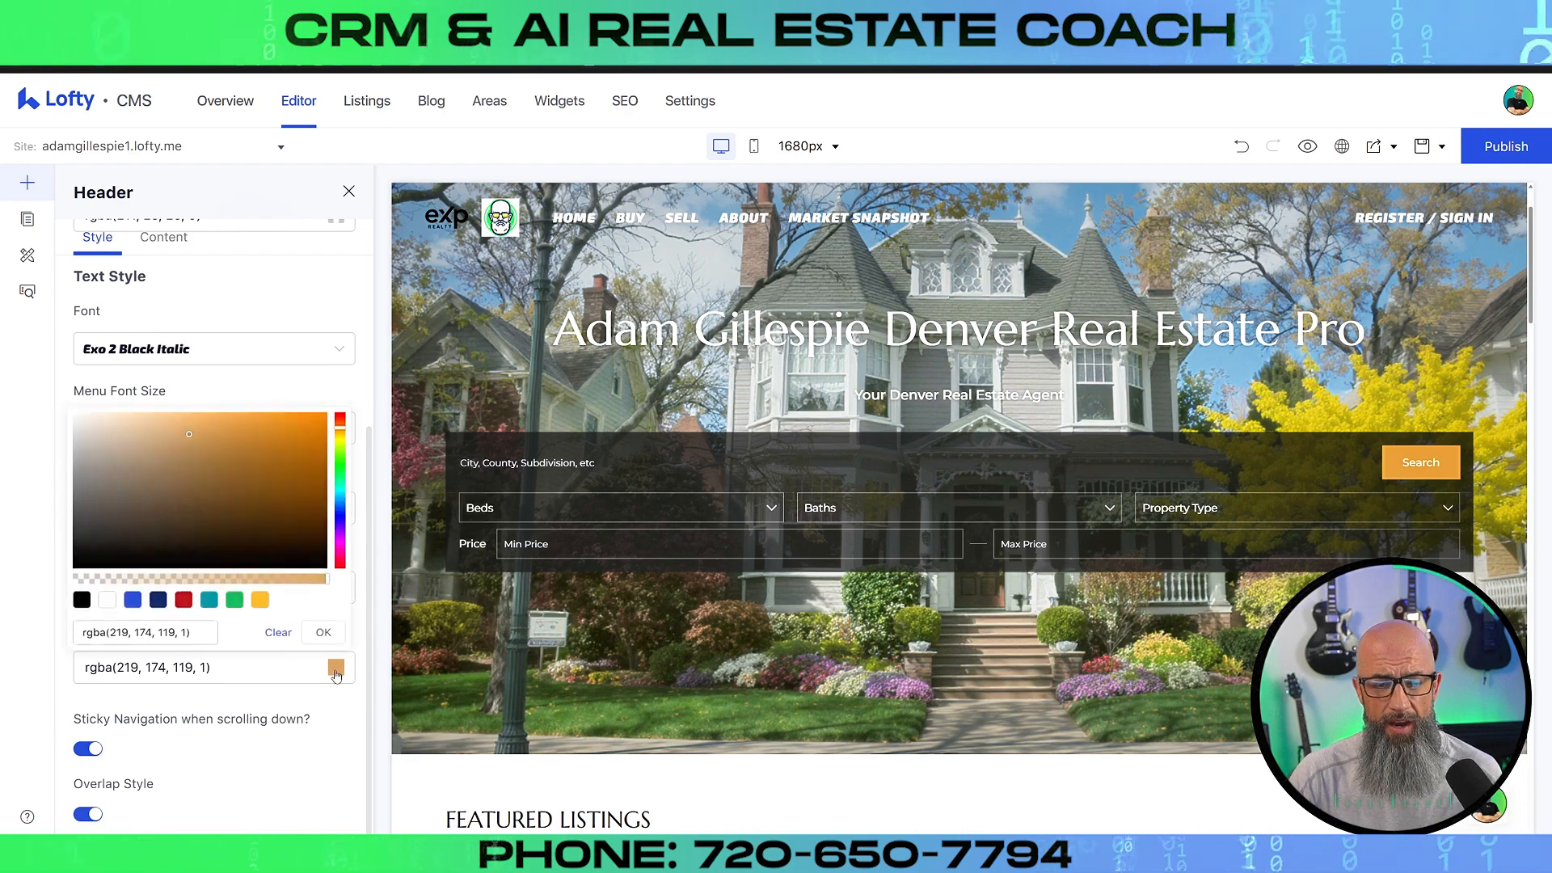
left_click(132, 598)
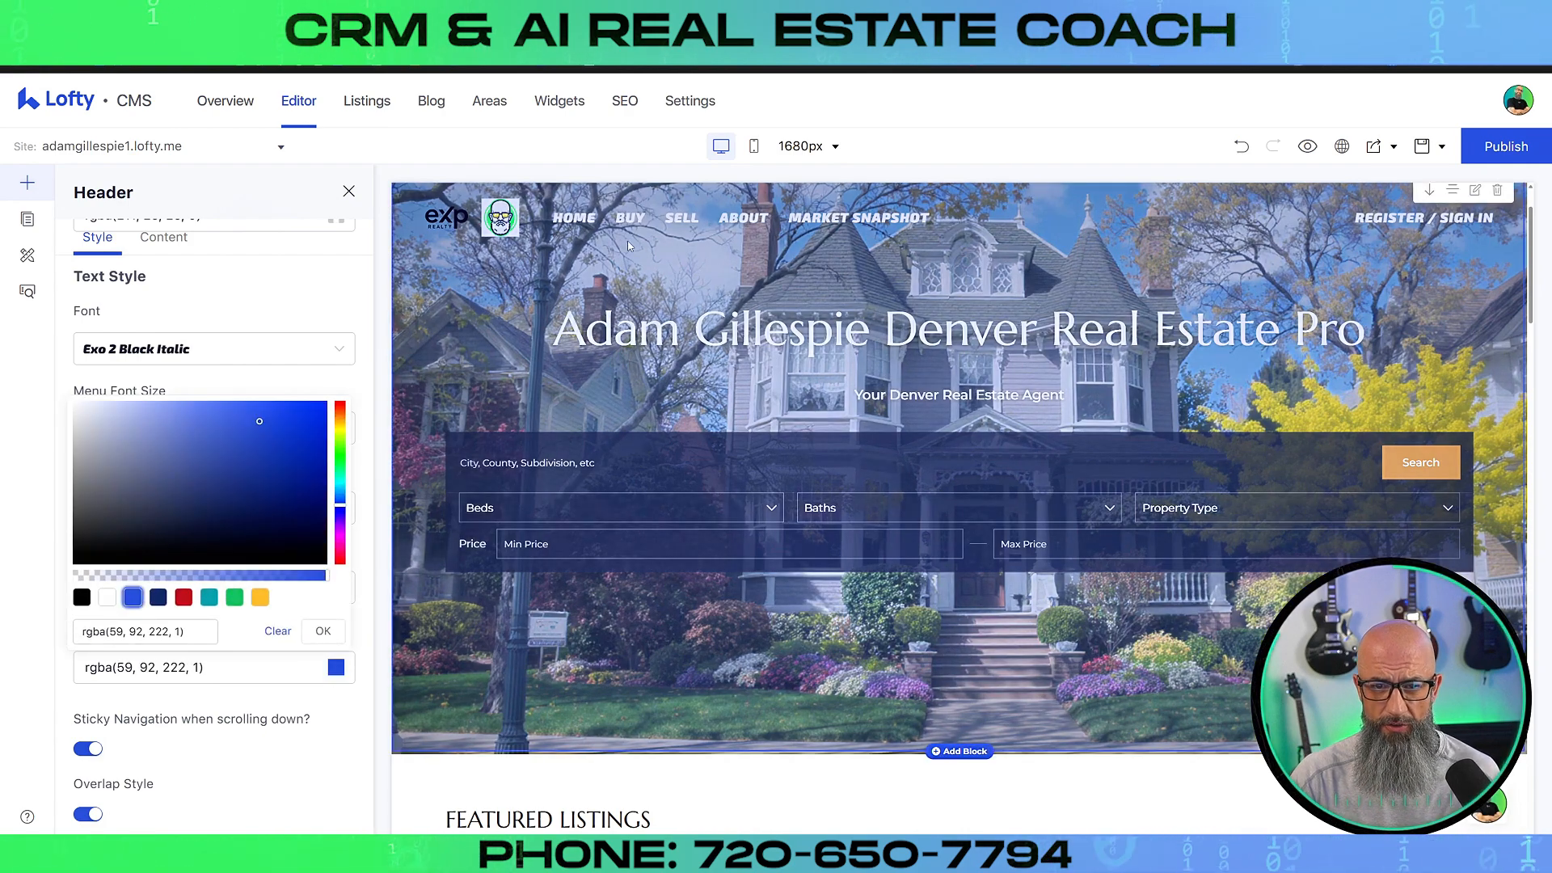
left_click(1308, 149)
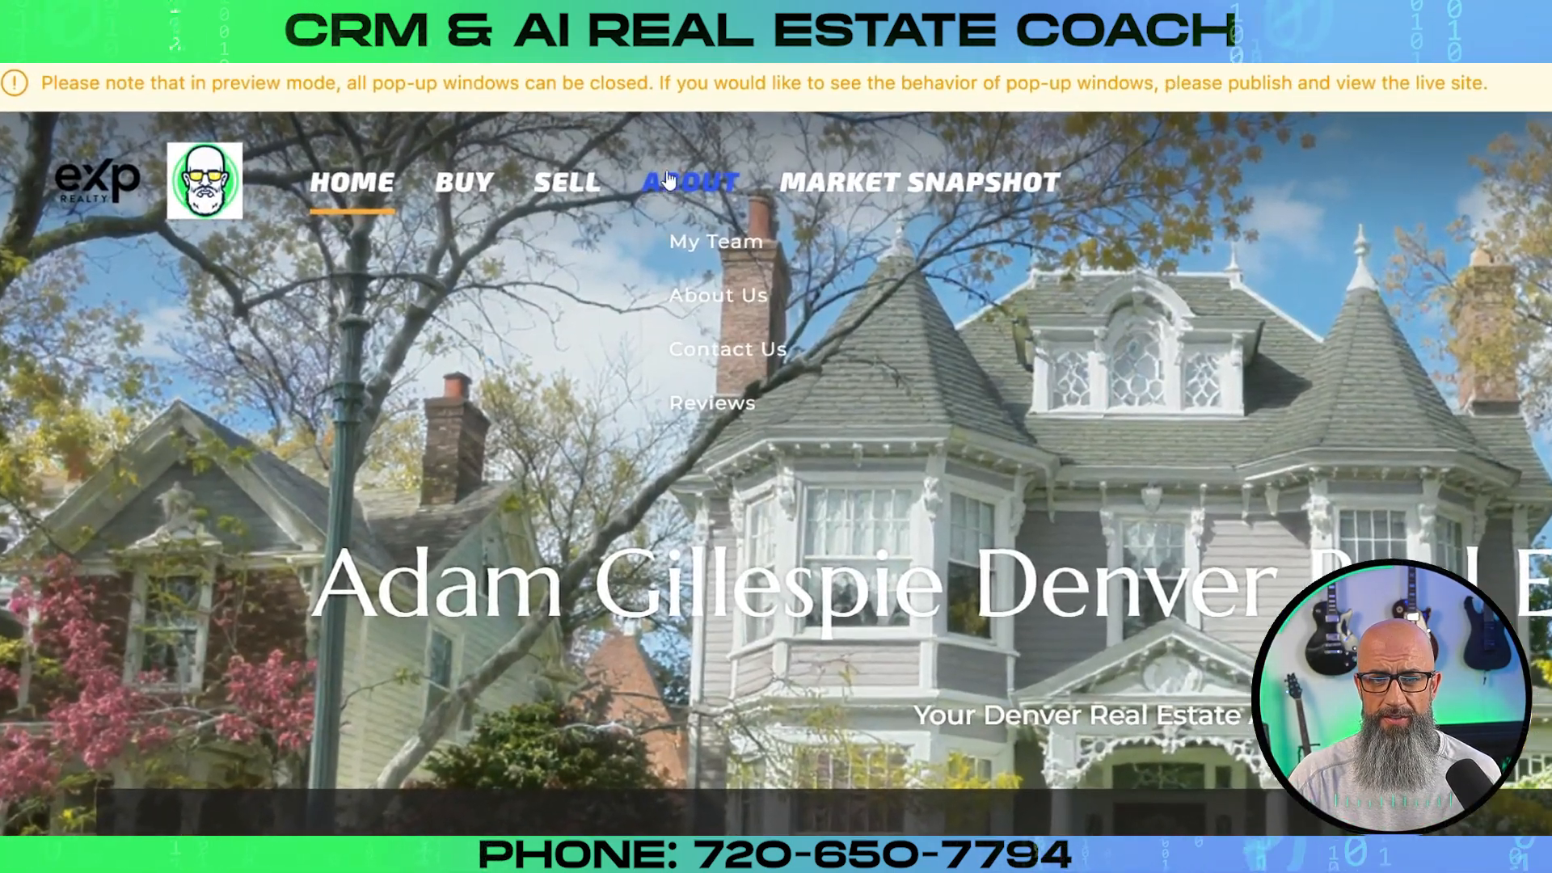
mouse_move(414, 208)
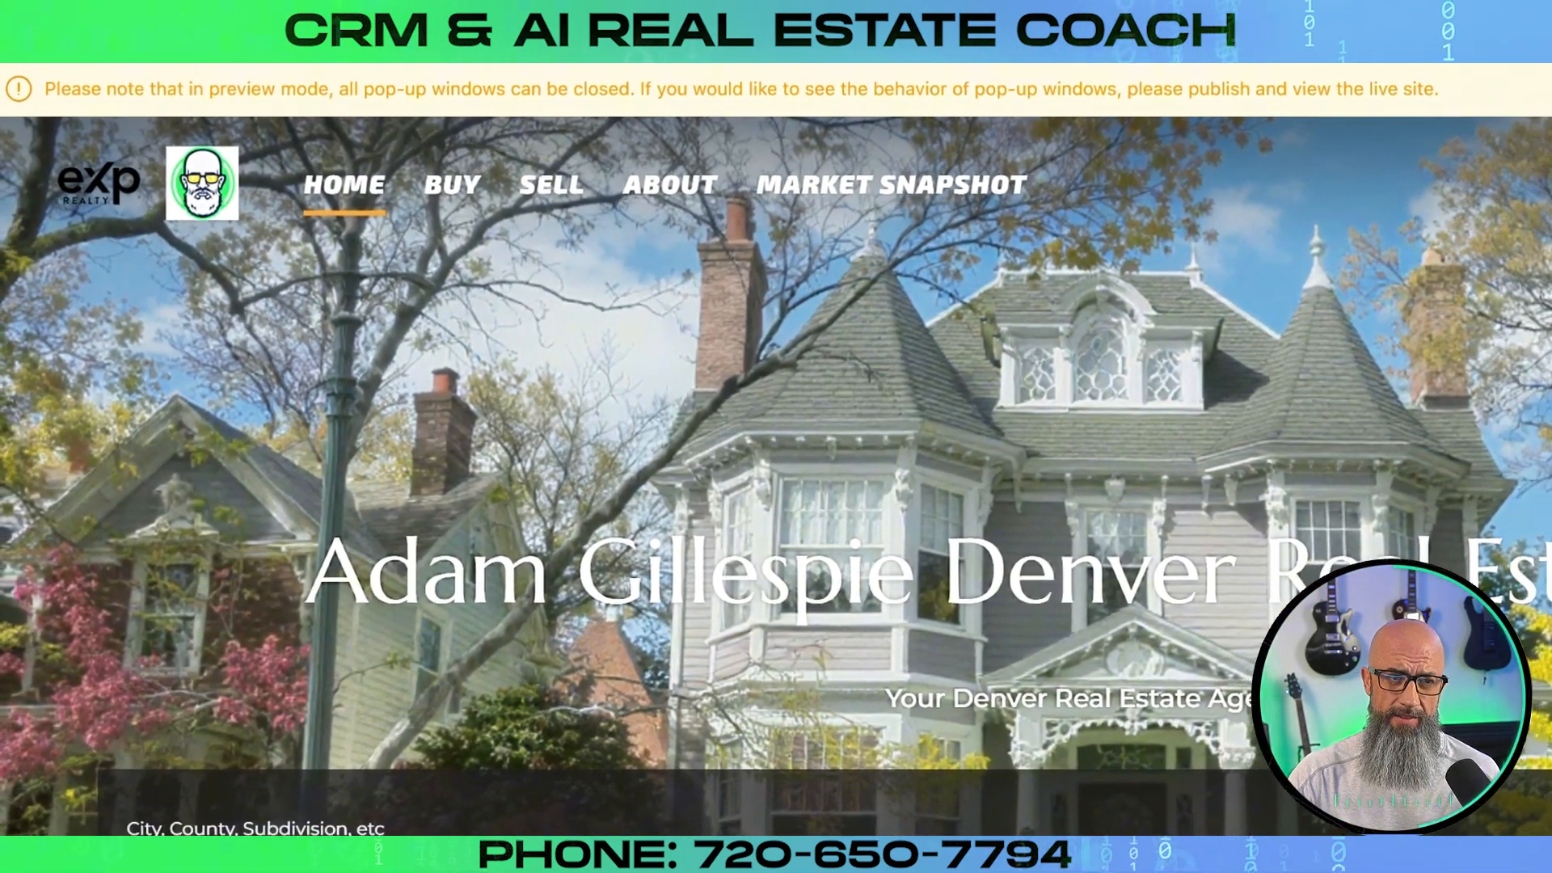
left_click(48, 49)
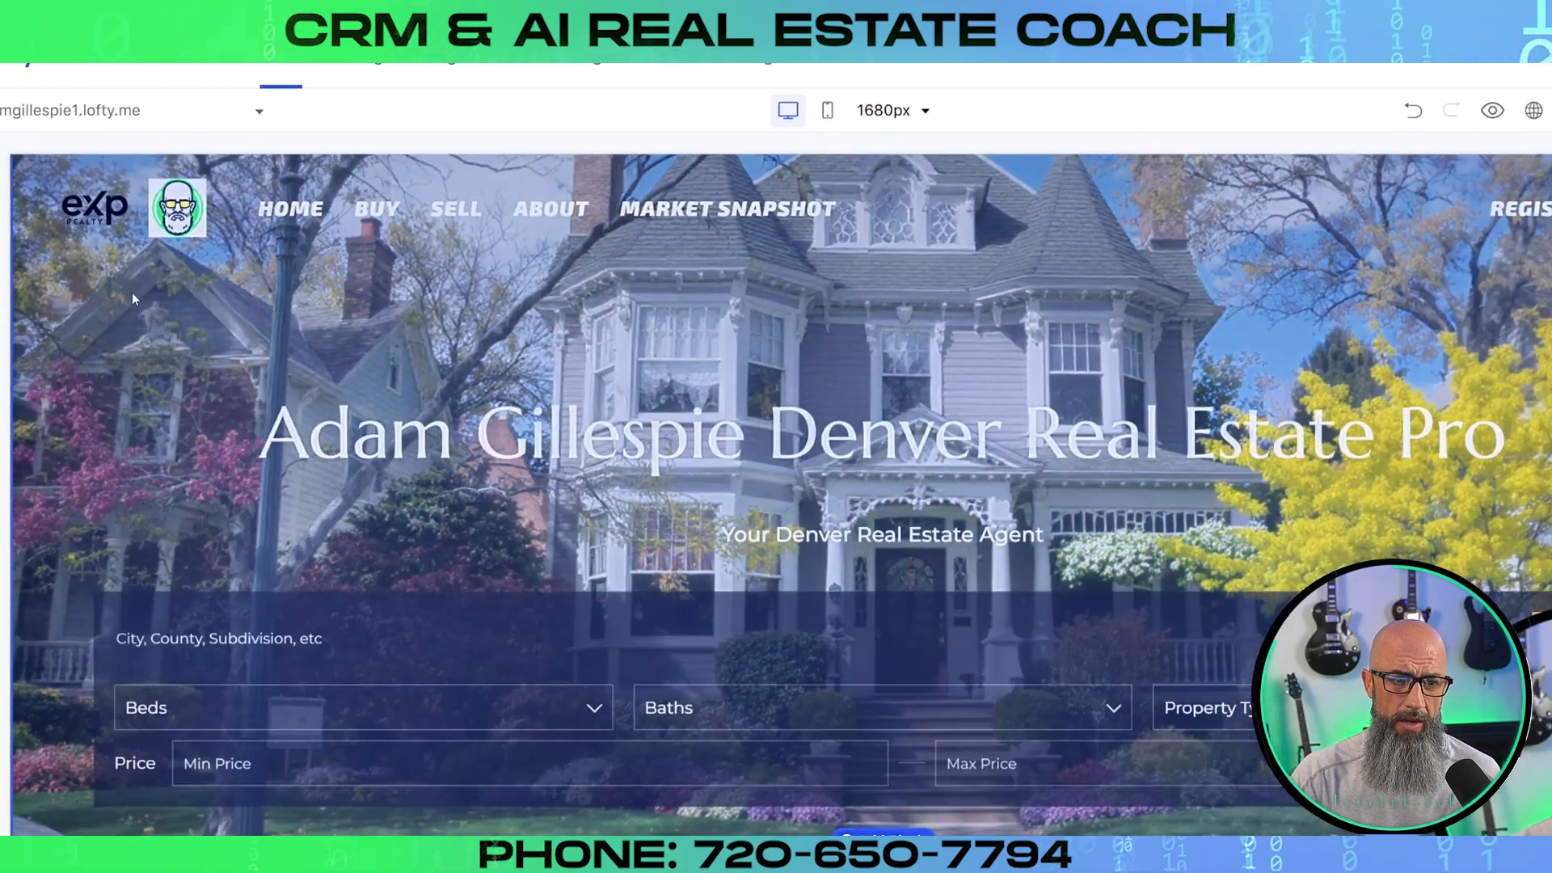
scroll(1450, 197, "up", 2)
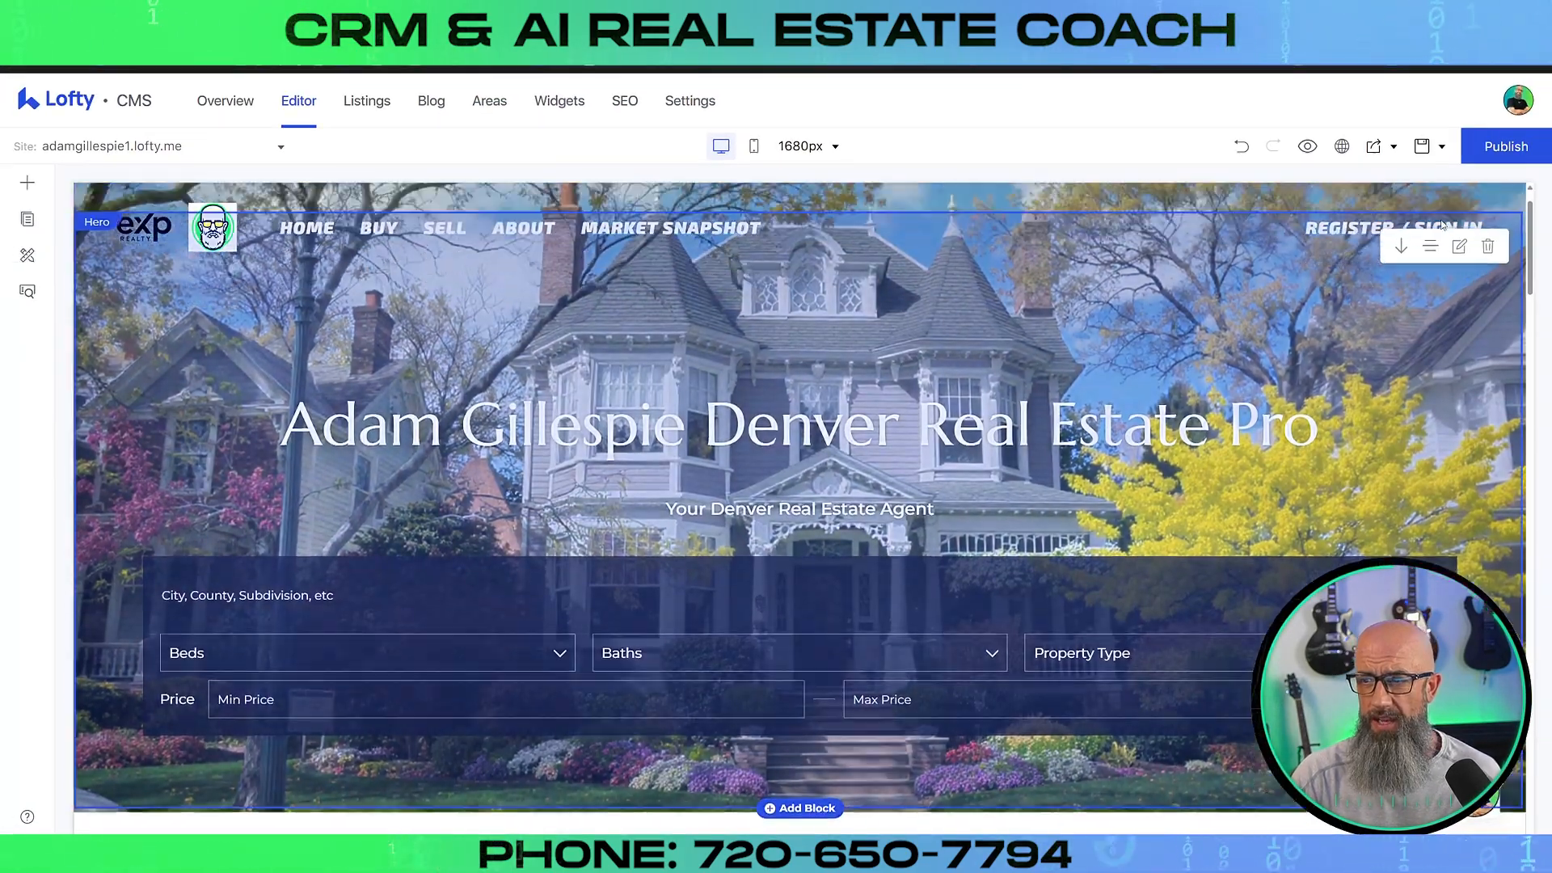
- Set the header's hover text colour to a semi-transparent green, rgba(32, 192, 99, 0.77), after trying white
left_click(1486, 217)
scroll(168, 624, "down", 4)
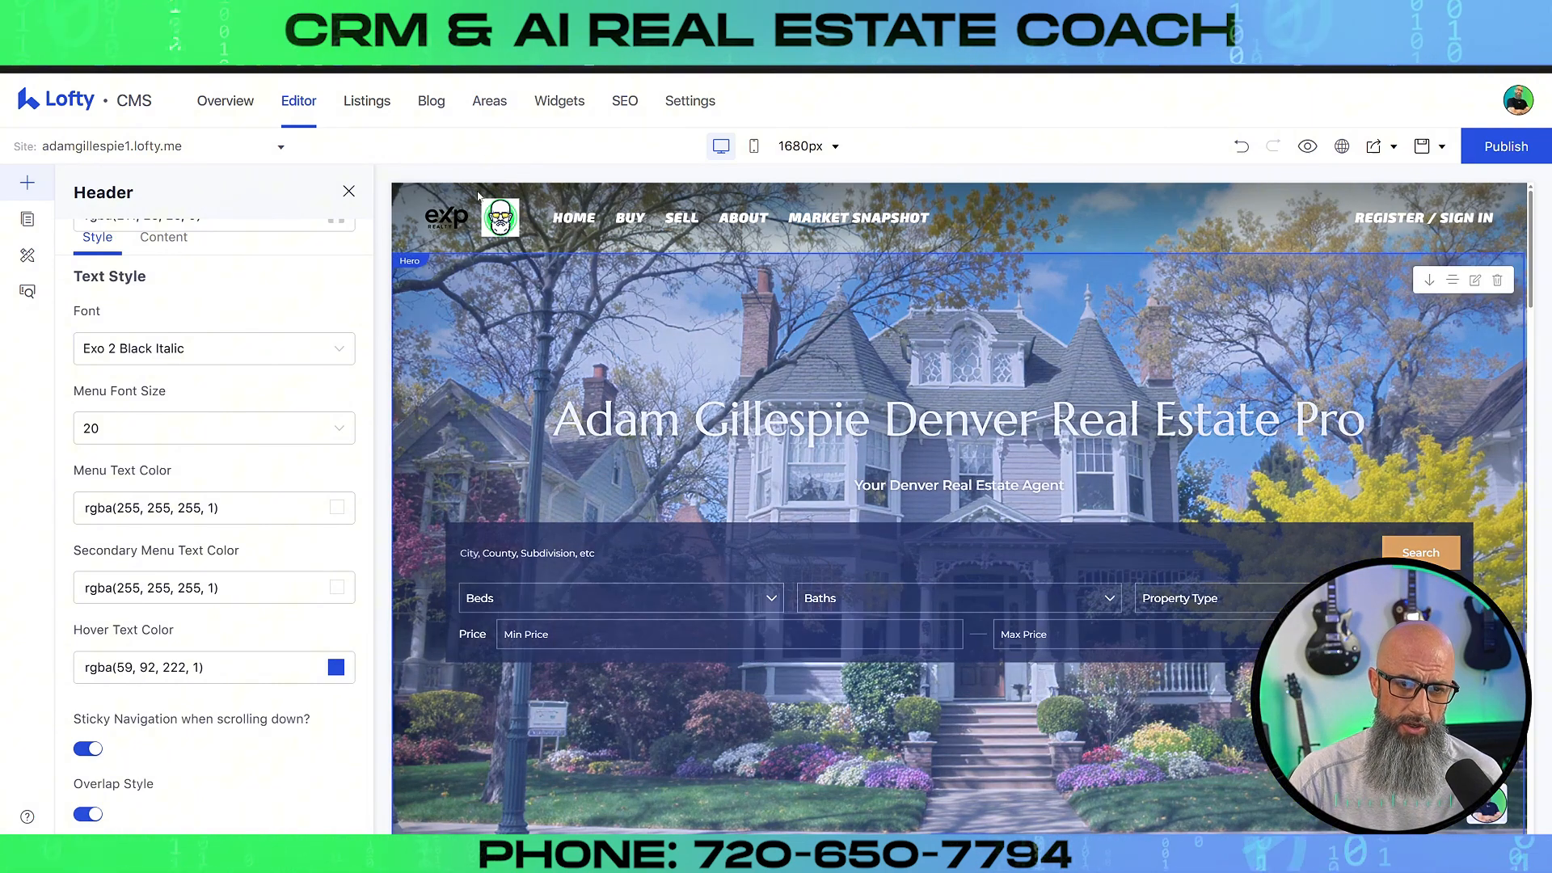
left_click(335, 667)
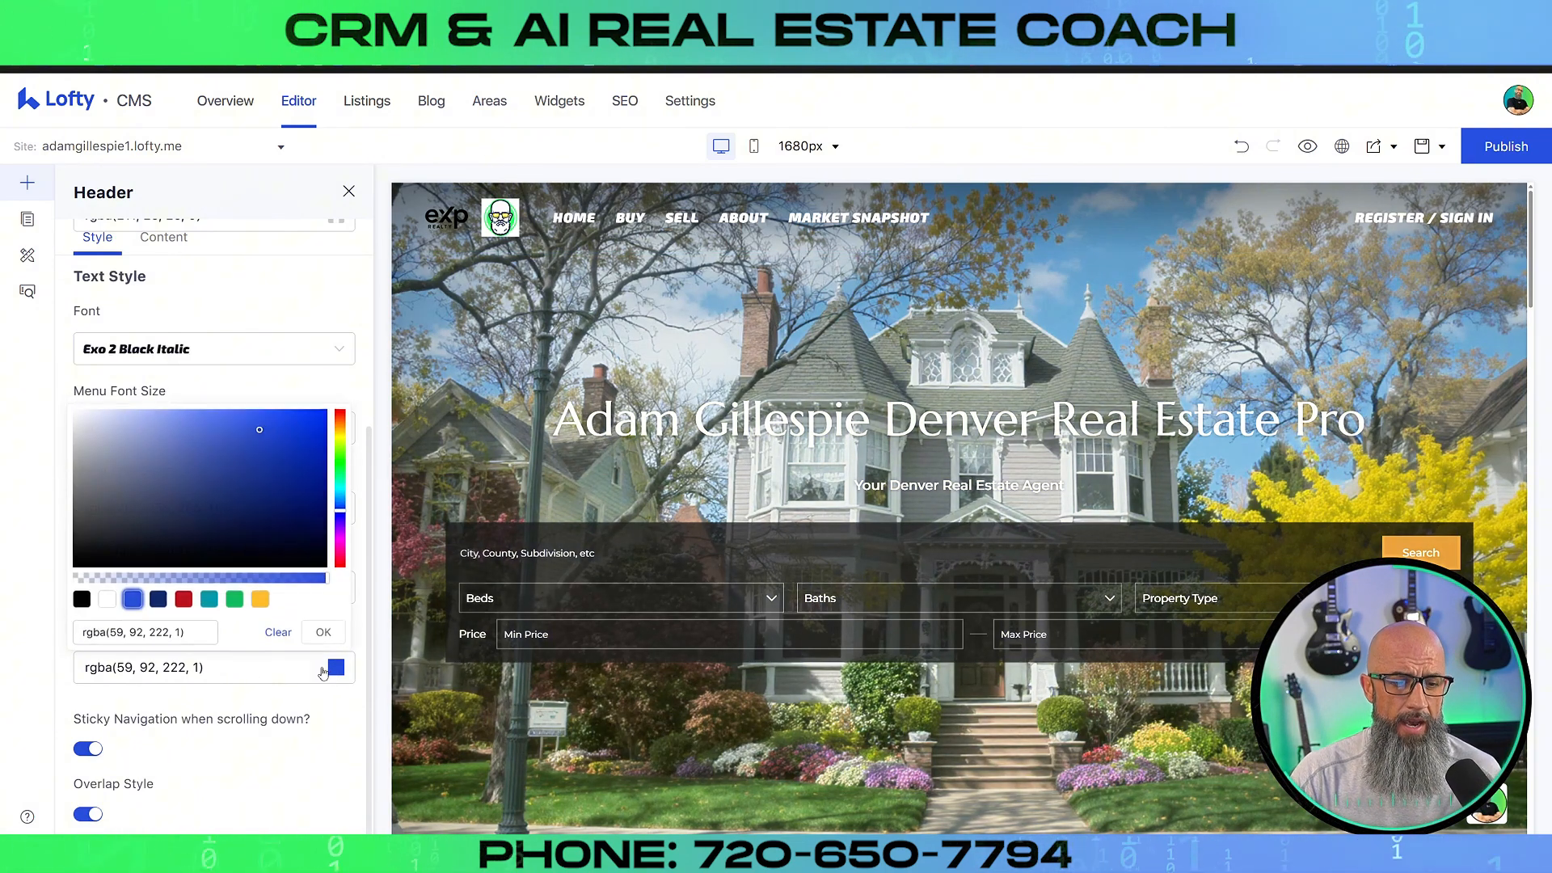
left_click(106, 597)
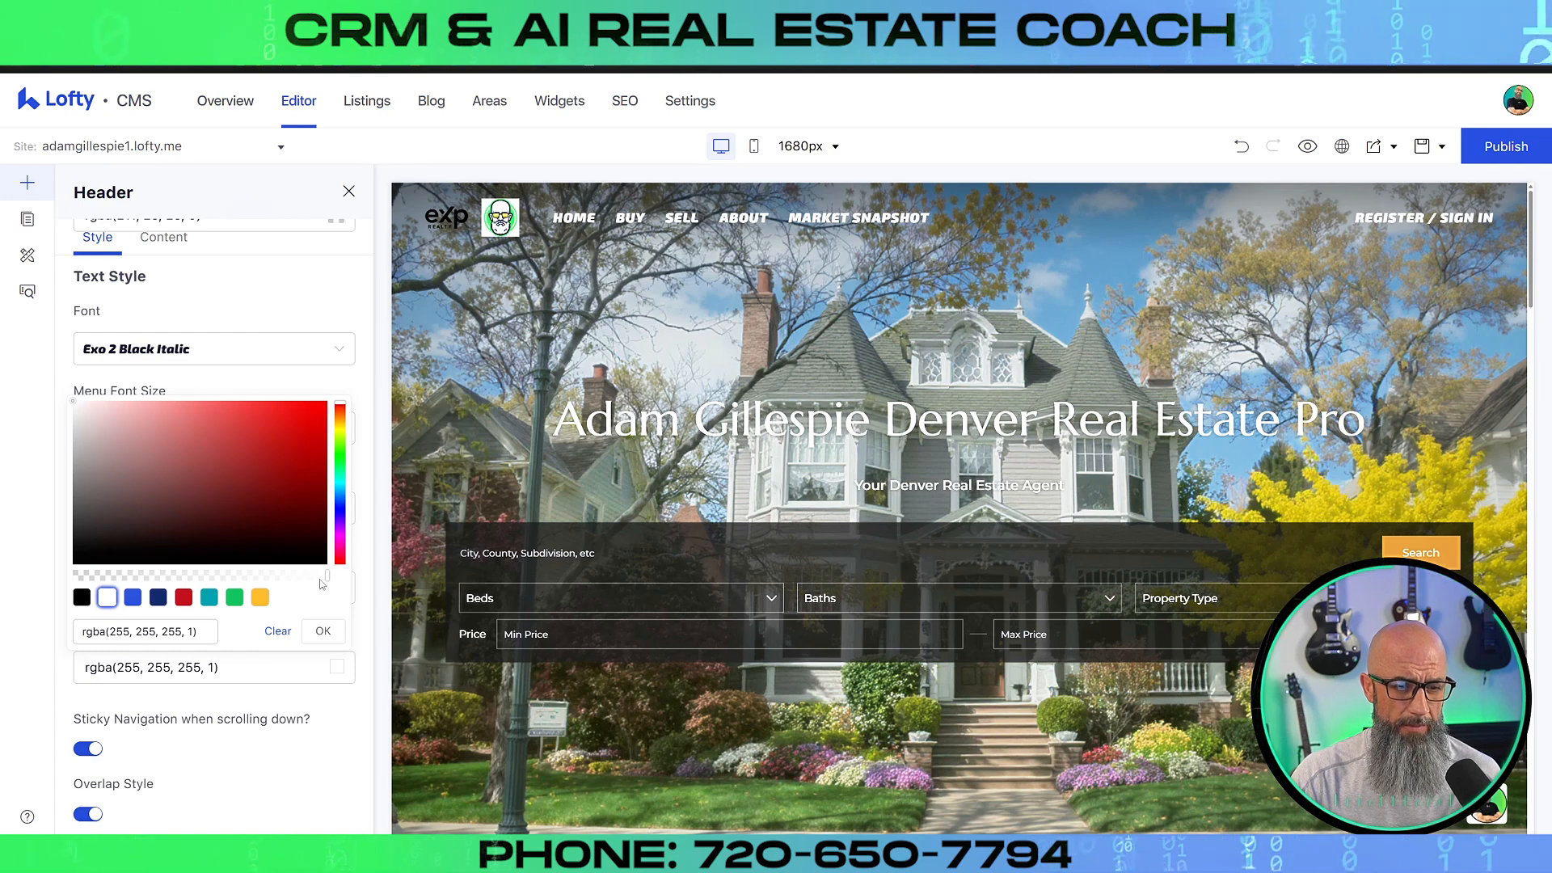
left_click(242, 602)
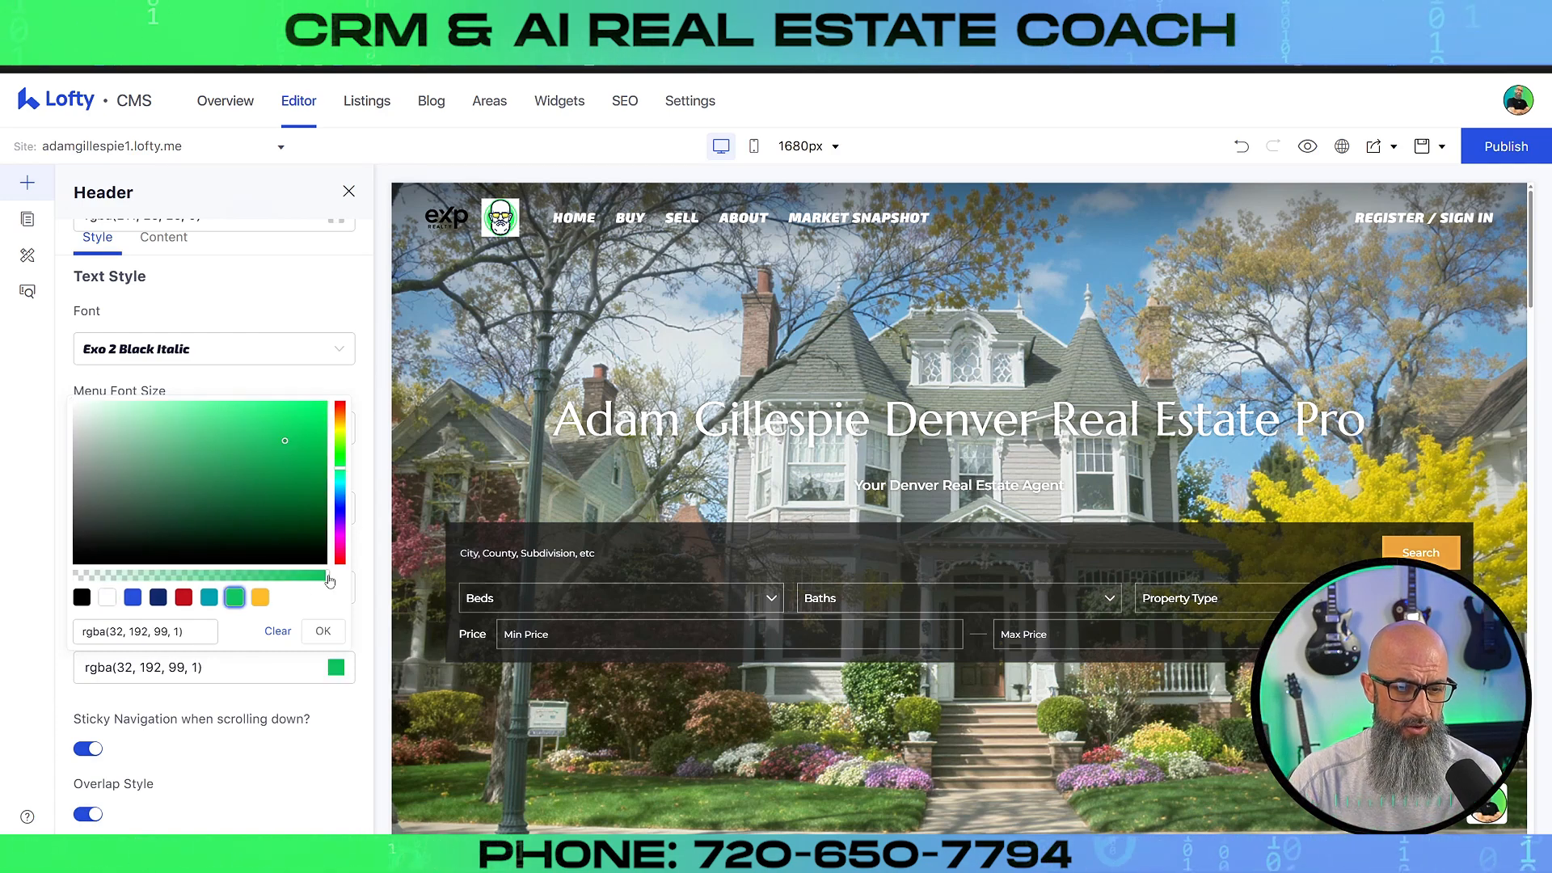
left_click_drag(329, 577, 276, 576)
left_click(64, 541)
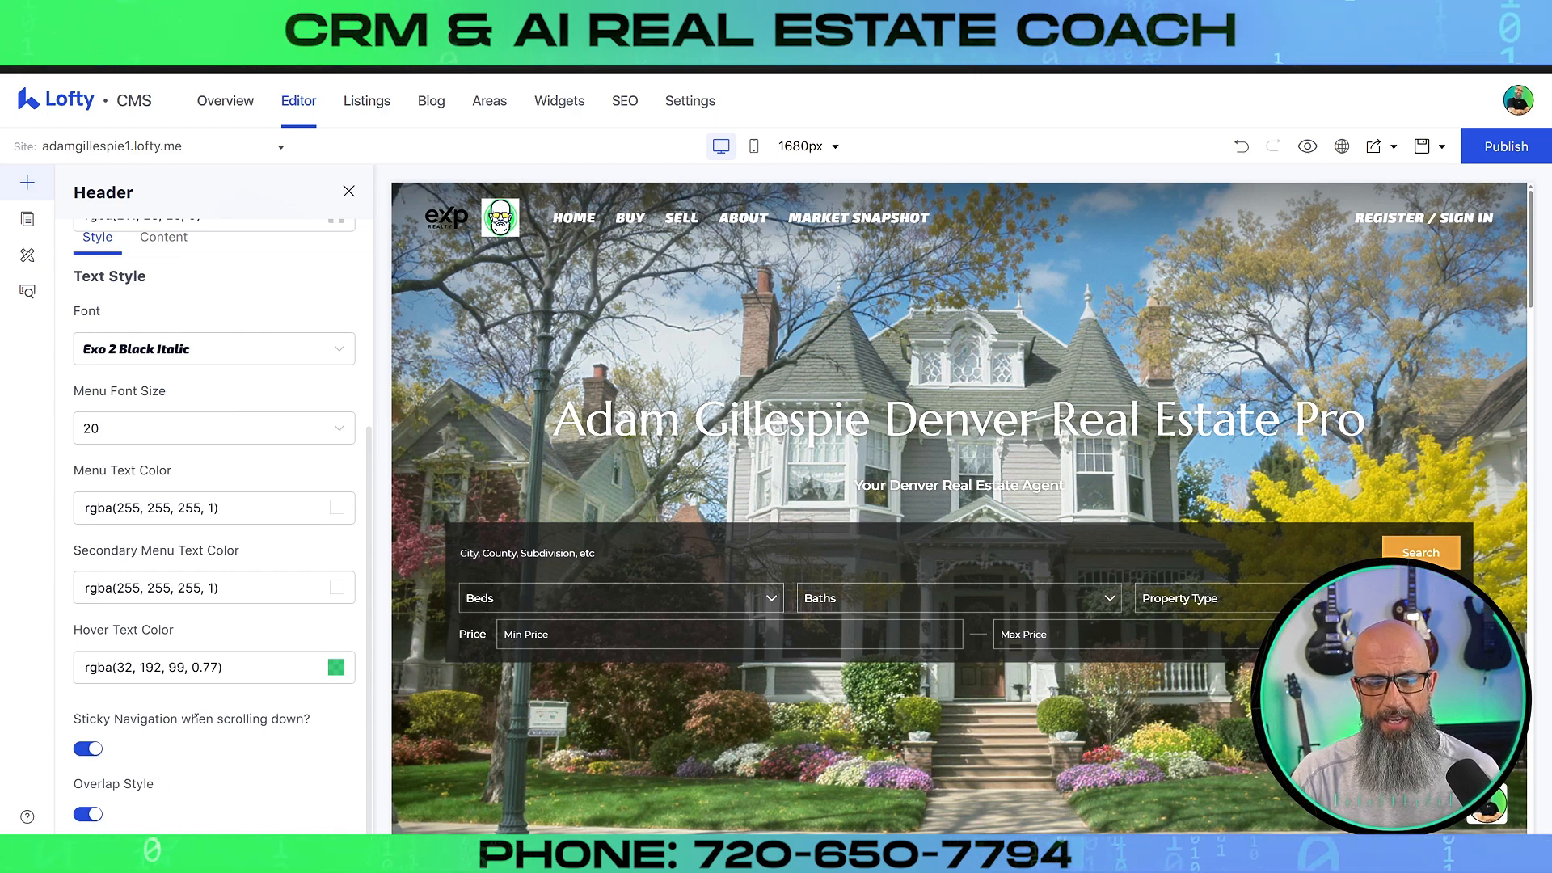
- Compare how the header behaves on scrolling with sticky navigation on and off, leaving it turned off
scroll(825, 235, "down", 3)
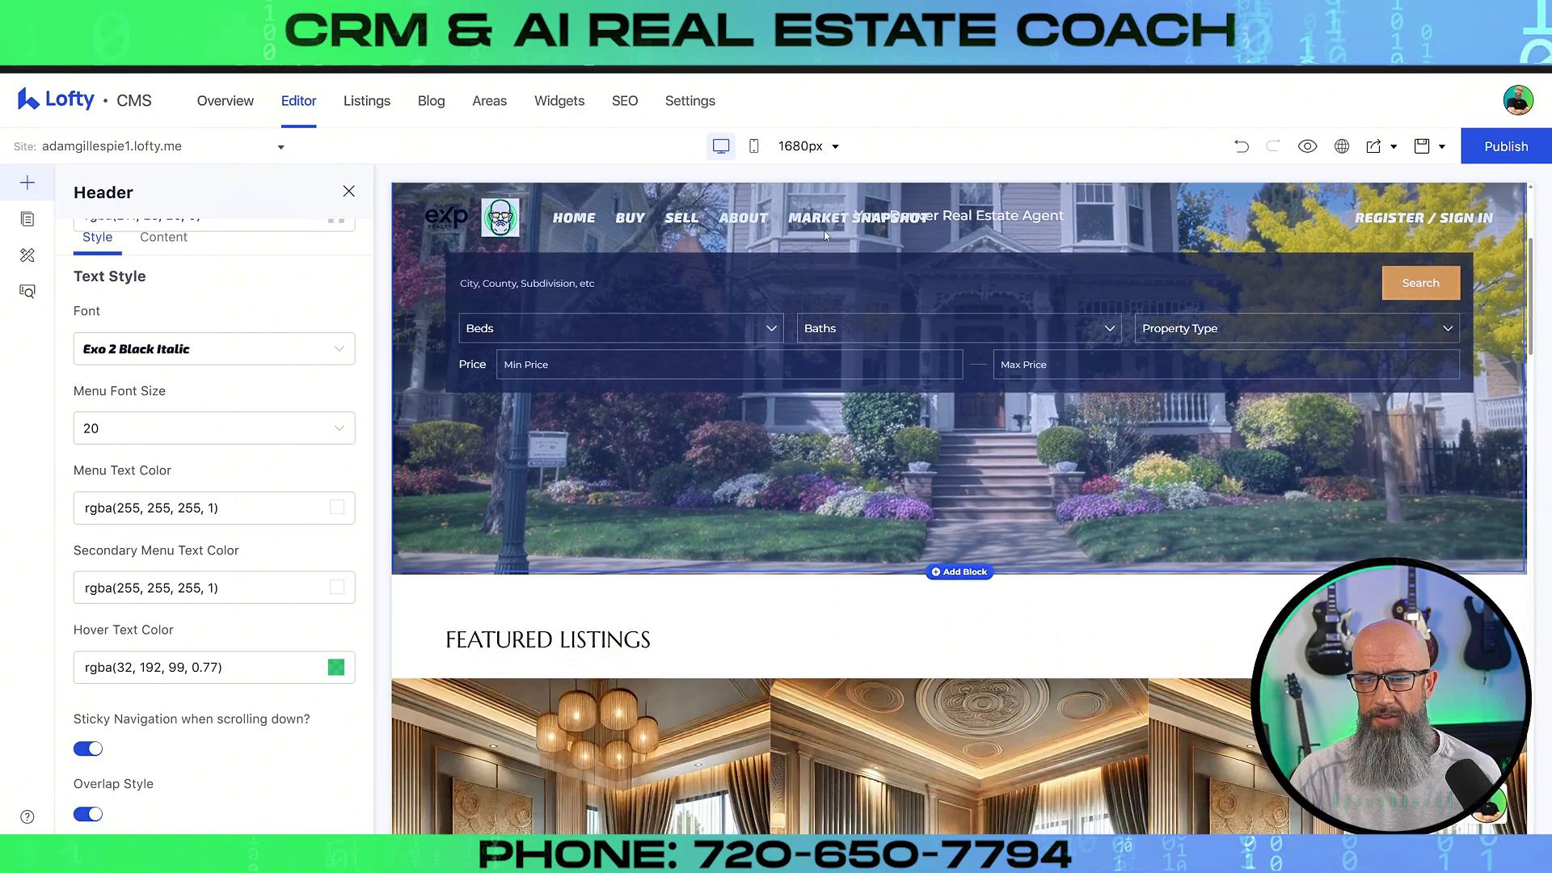
scroll(825, 235, "down", 3)
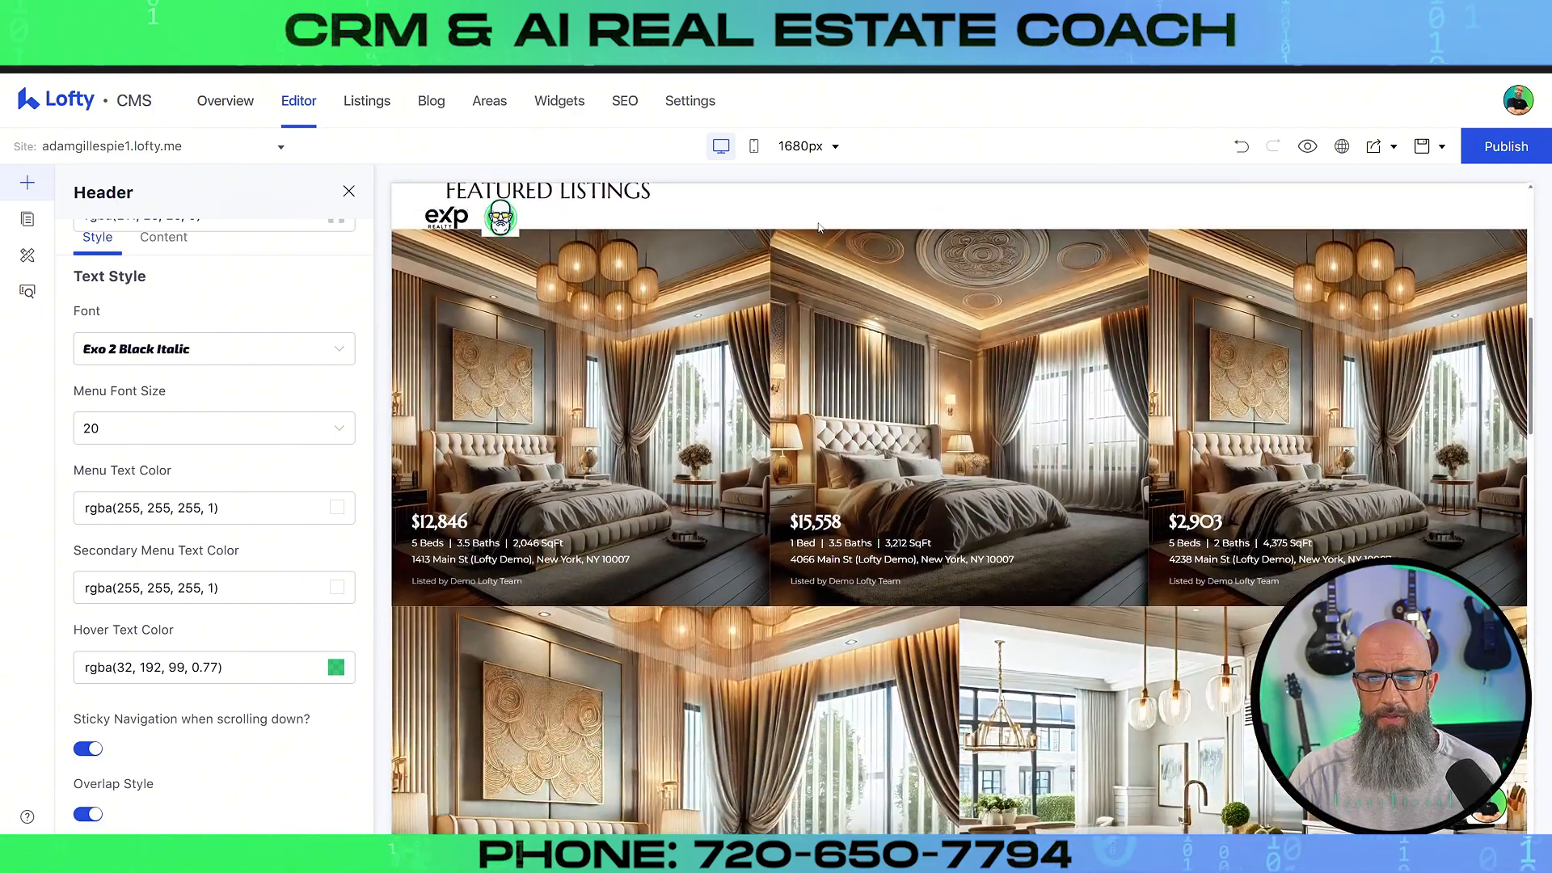
scroll(818, 227, "up", 6)
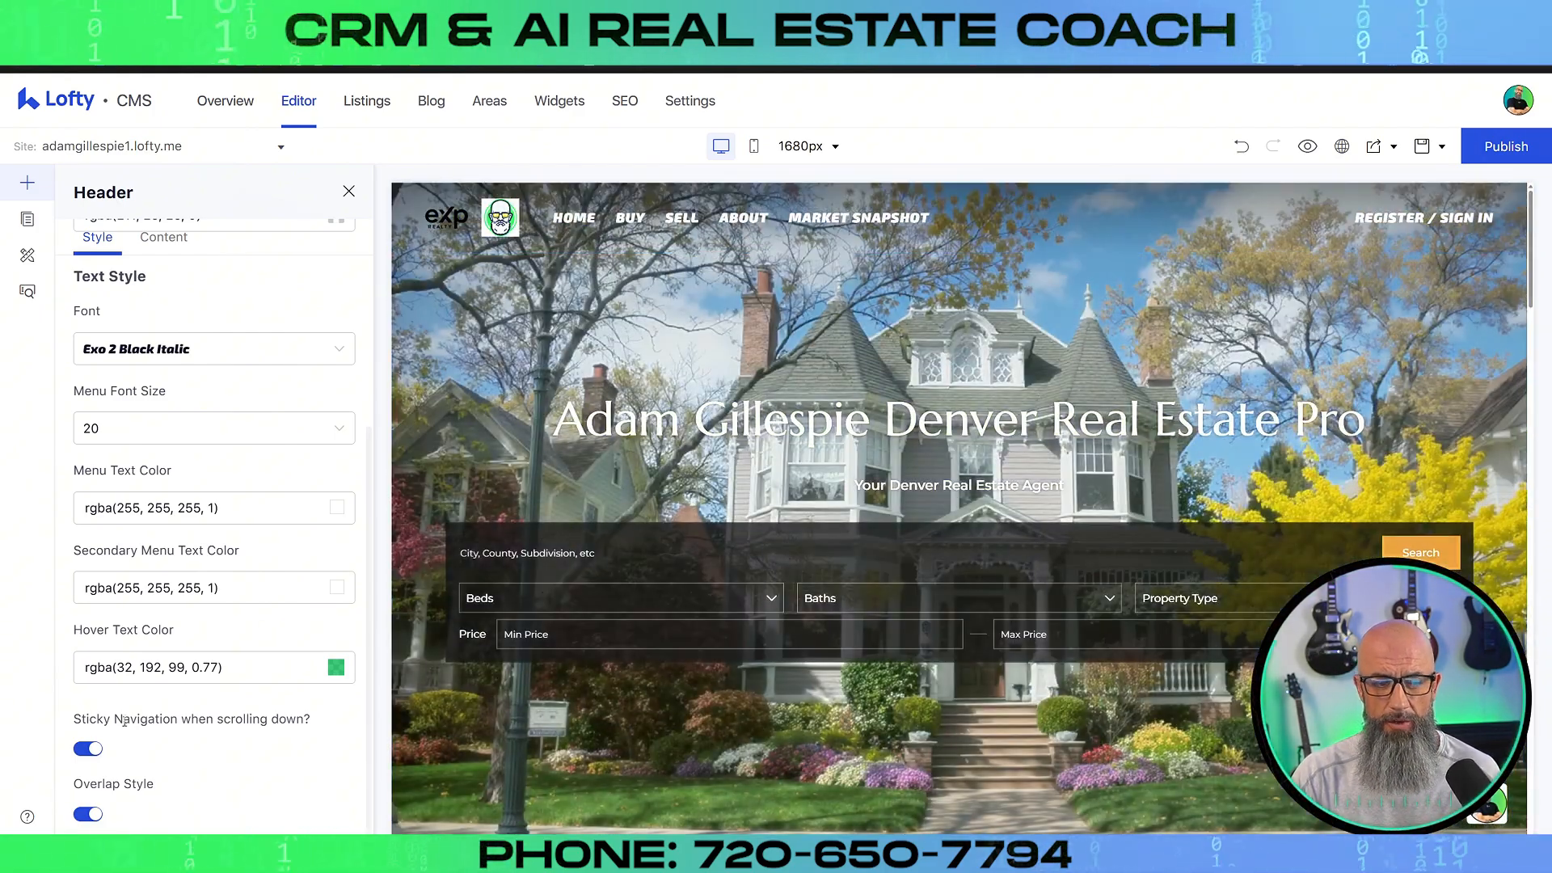
left_click(88, 748)
scroll(754, 337, "down", 4)
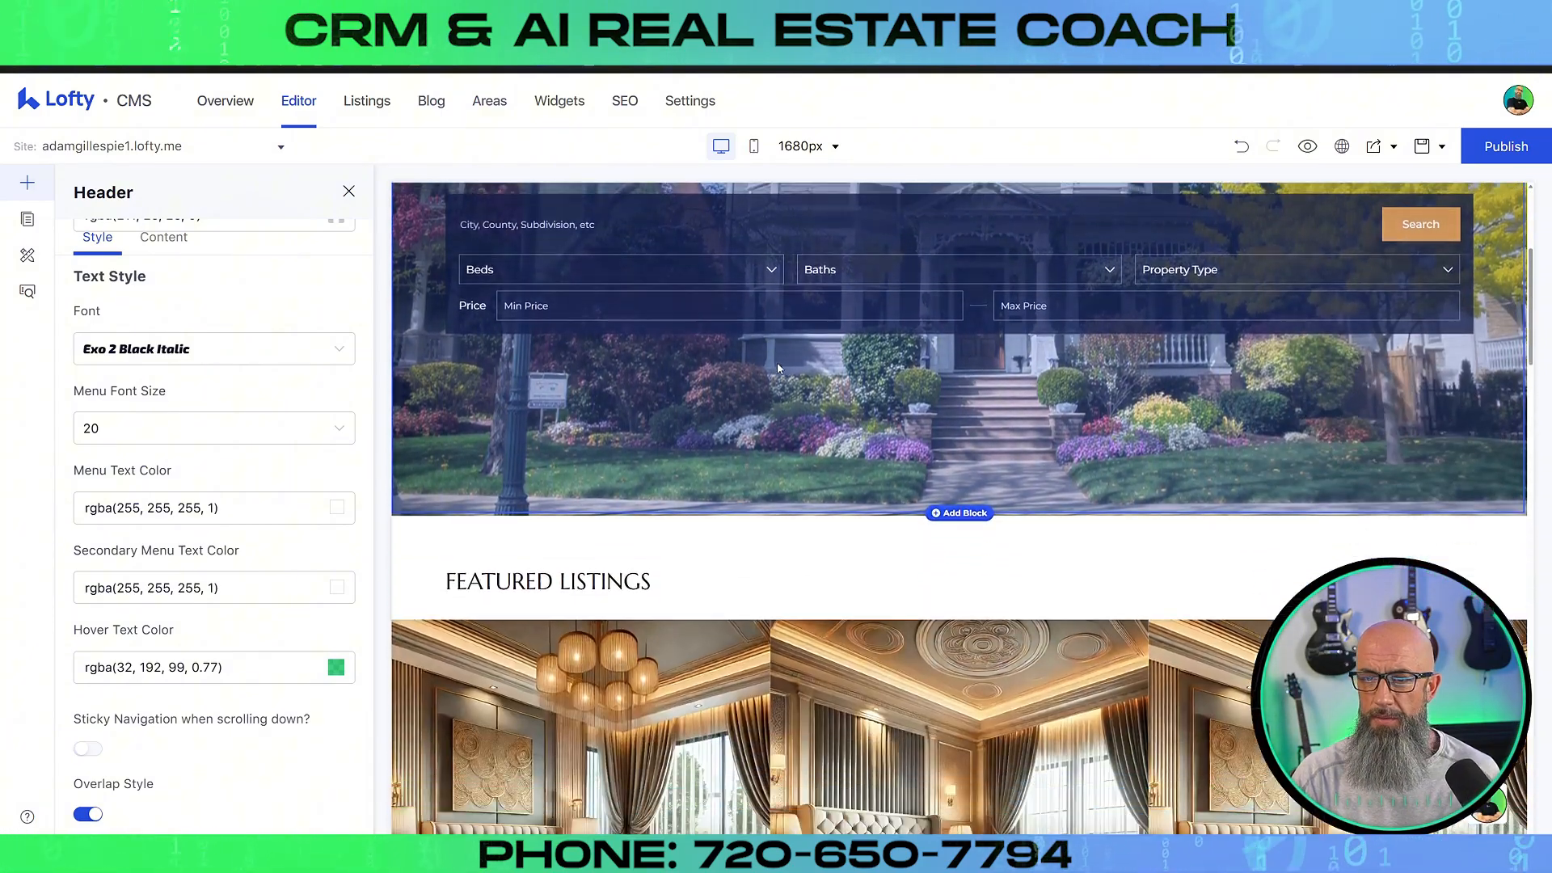
scroll(778, 367, "down", 8)
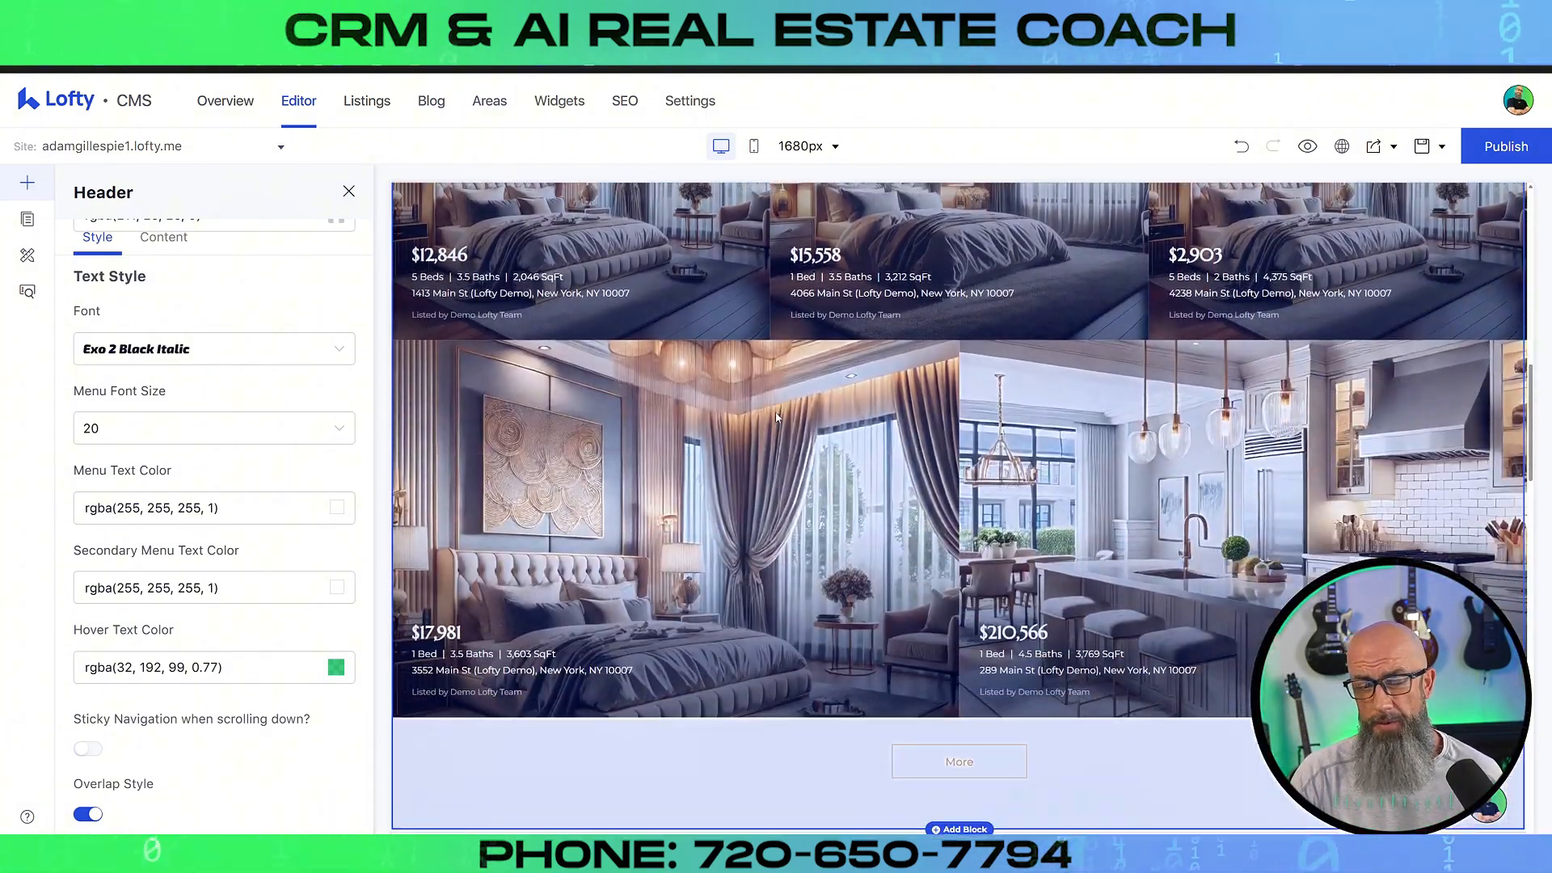
scroll(775, 417, "up", 10)
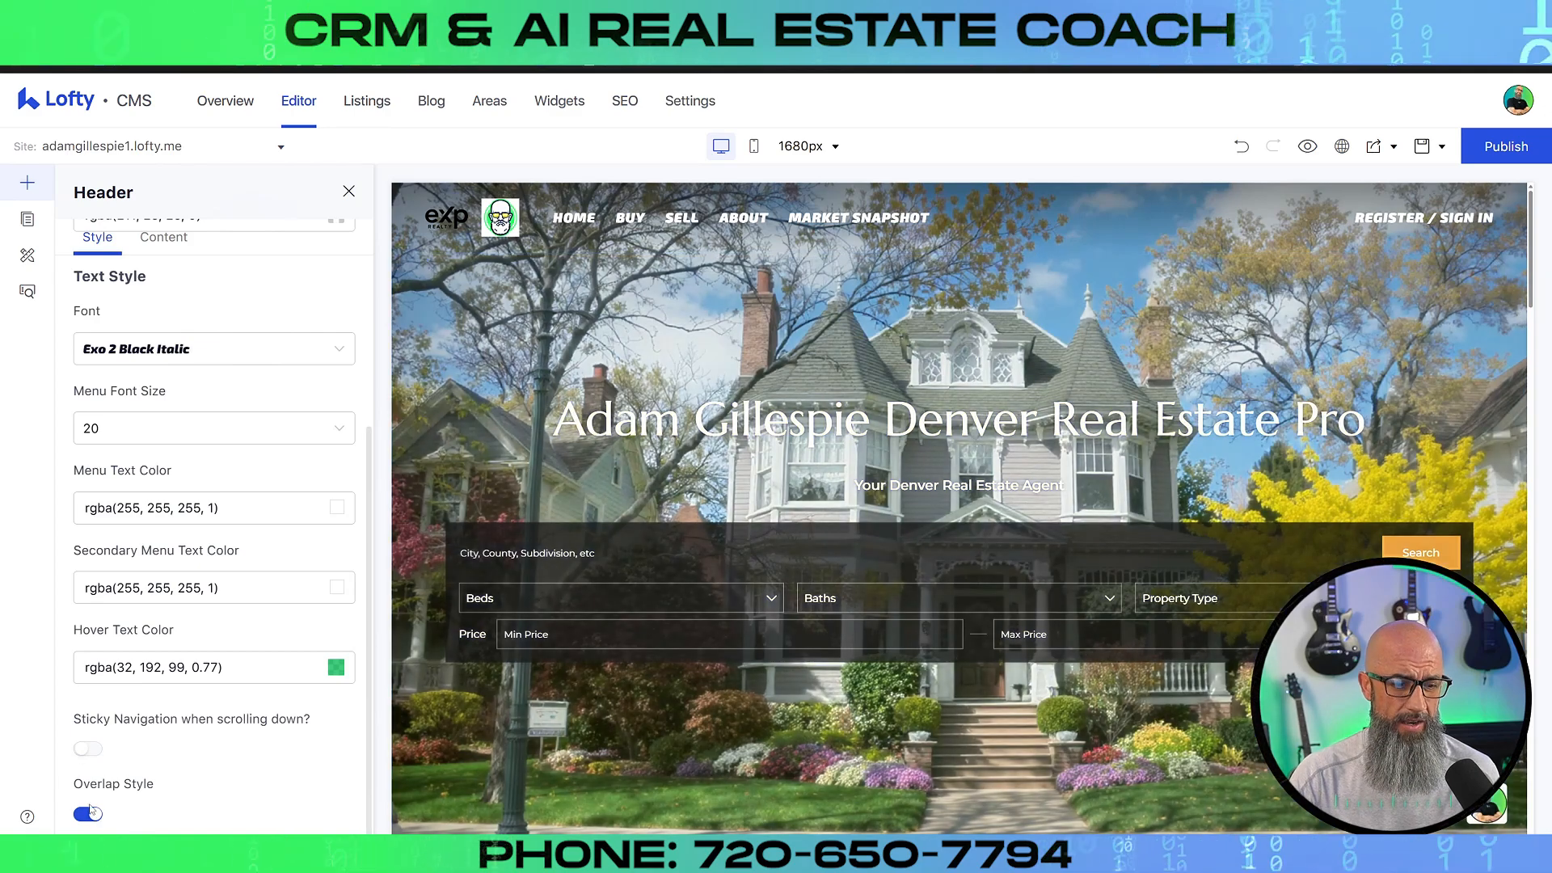
- Try the header with its overlap style turned off, and turn the overlap back on
left_click(90, 815)
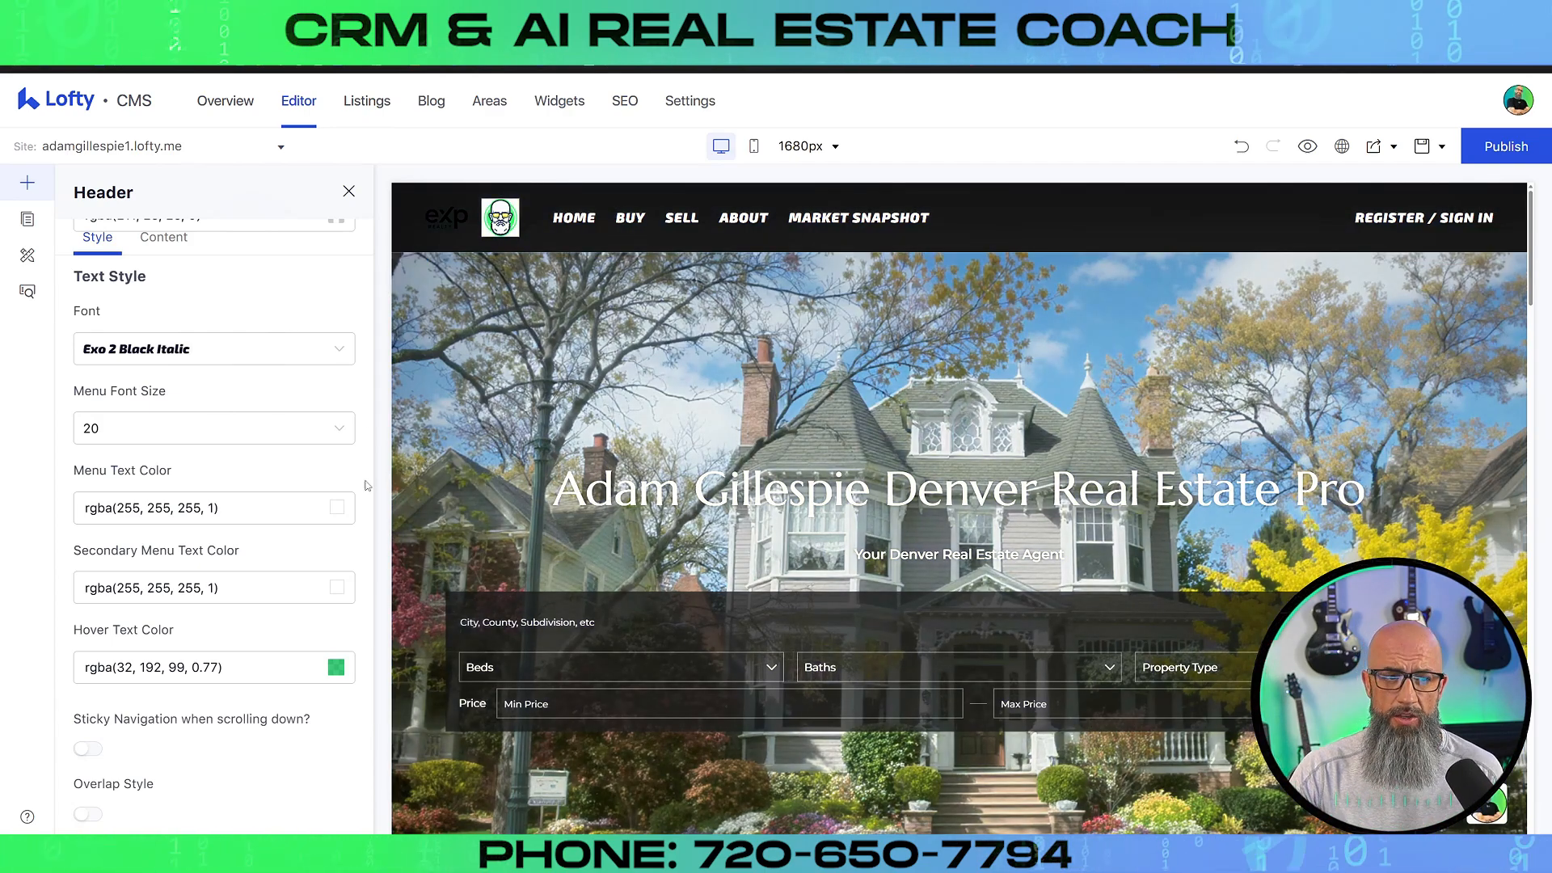
scroll(263, 508, "up", 4)
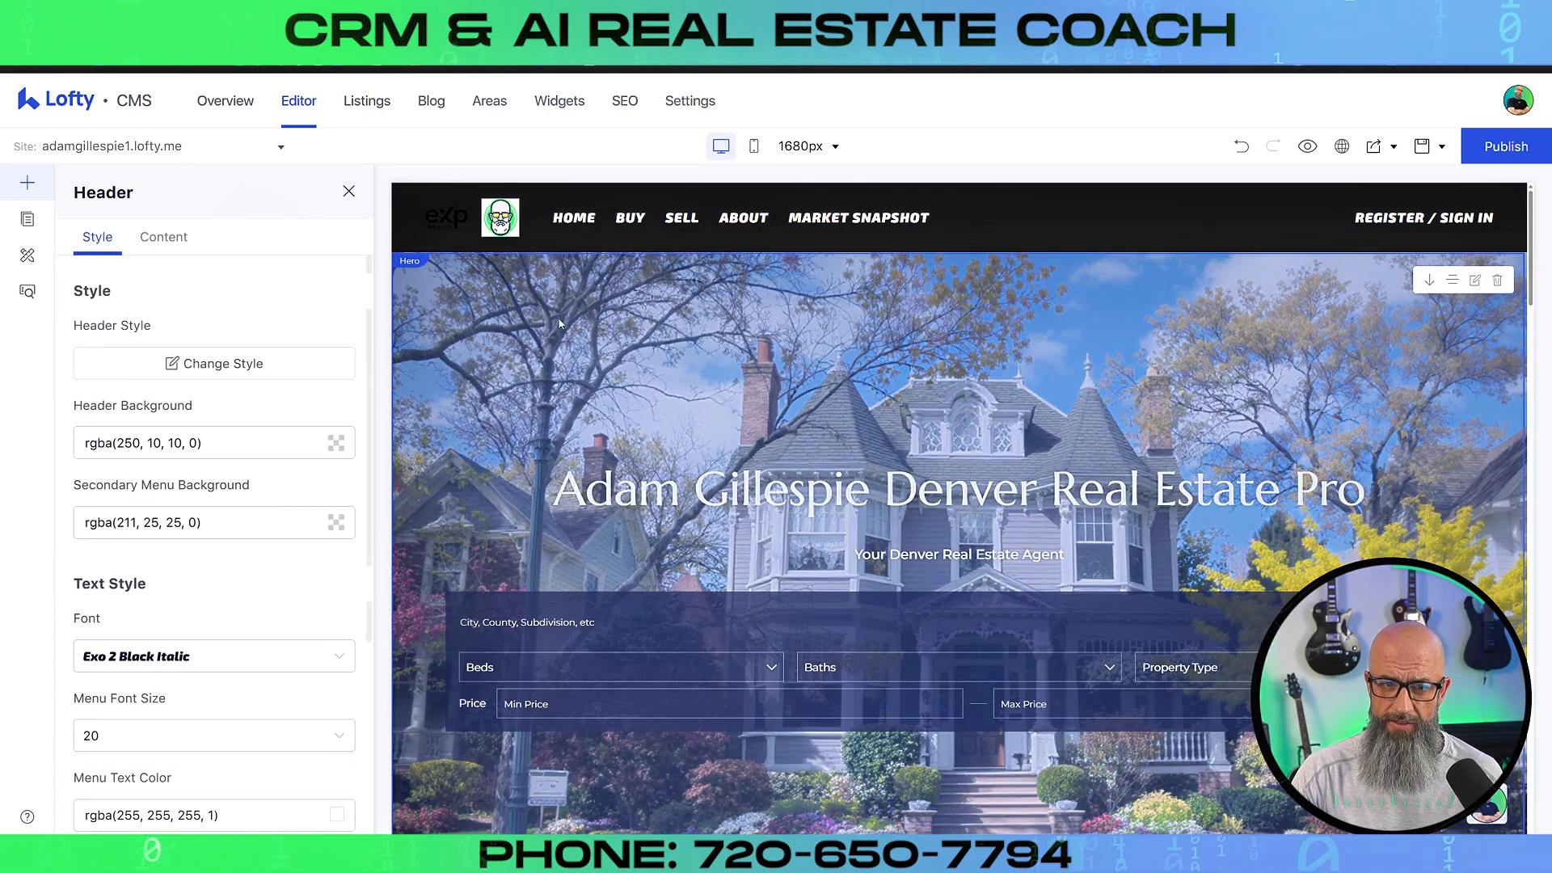
scroll(142, 669, "down", 1)
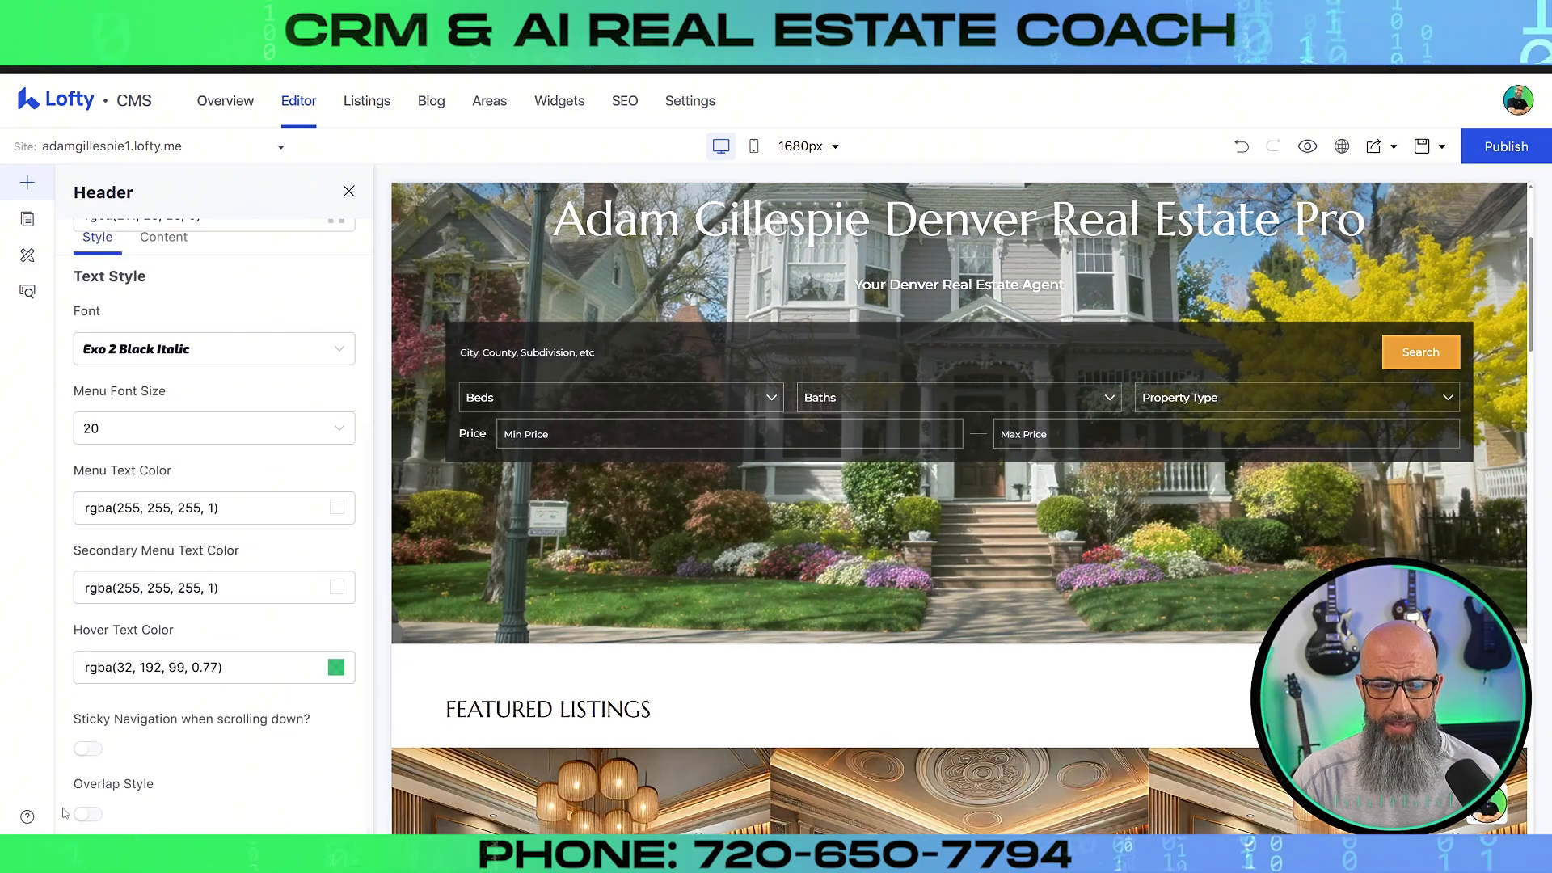
scroll(580, 383, "up", 3)
scroll(683, 265, "up", 1)
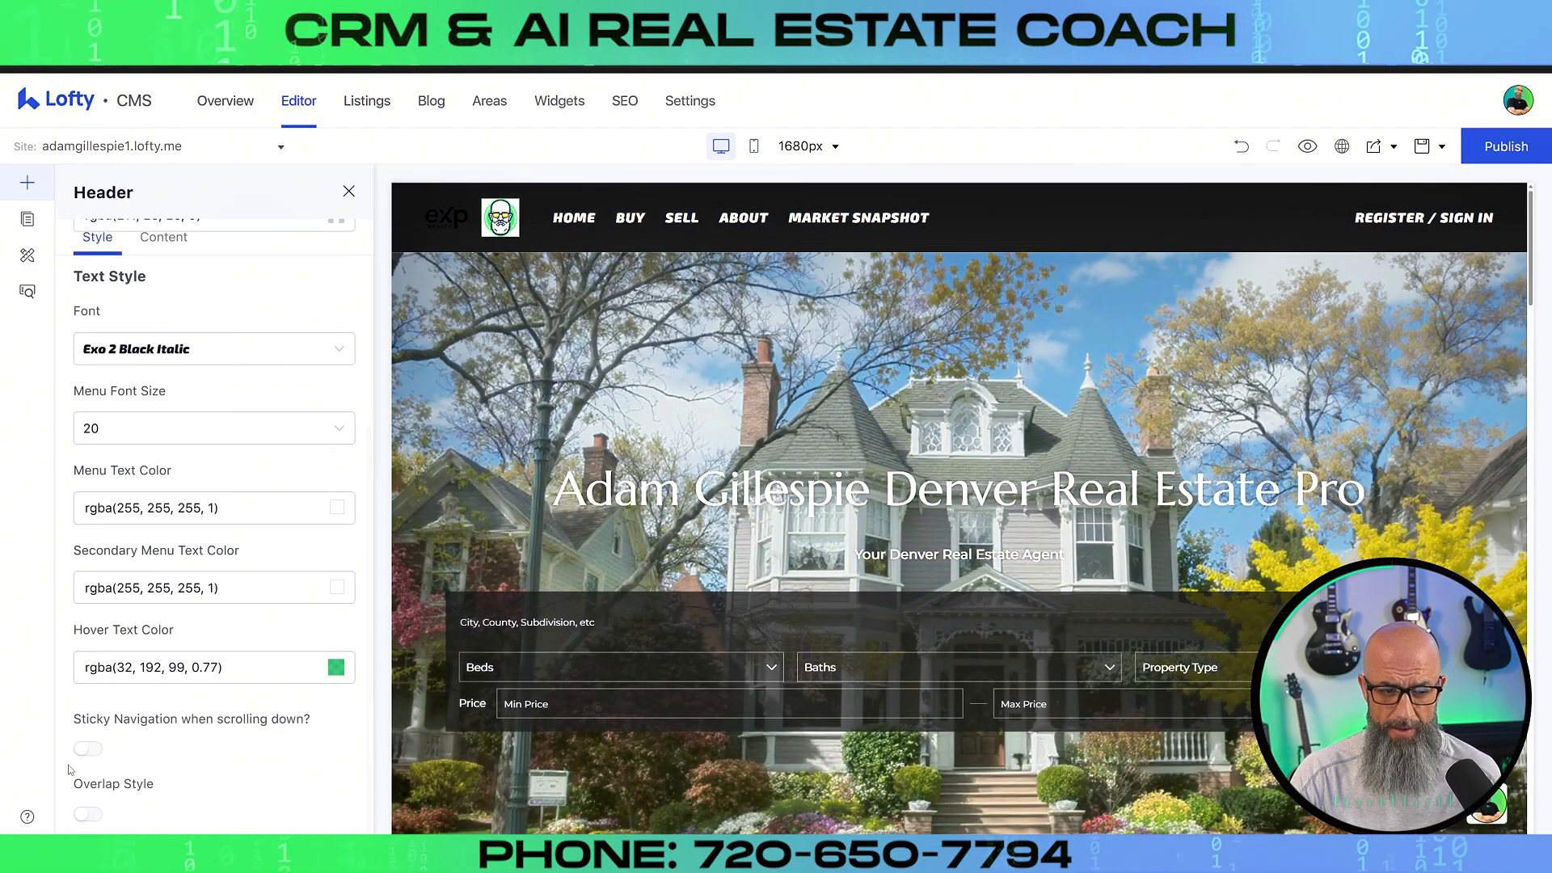
left_click(87, 813)
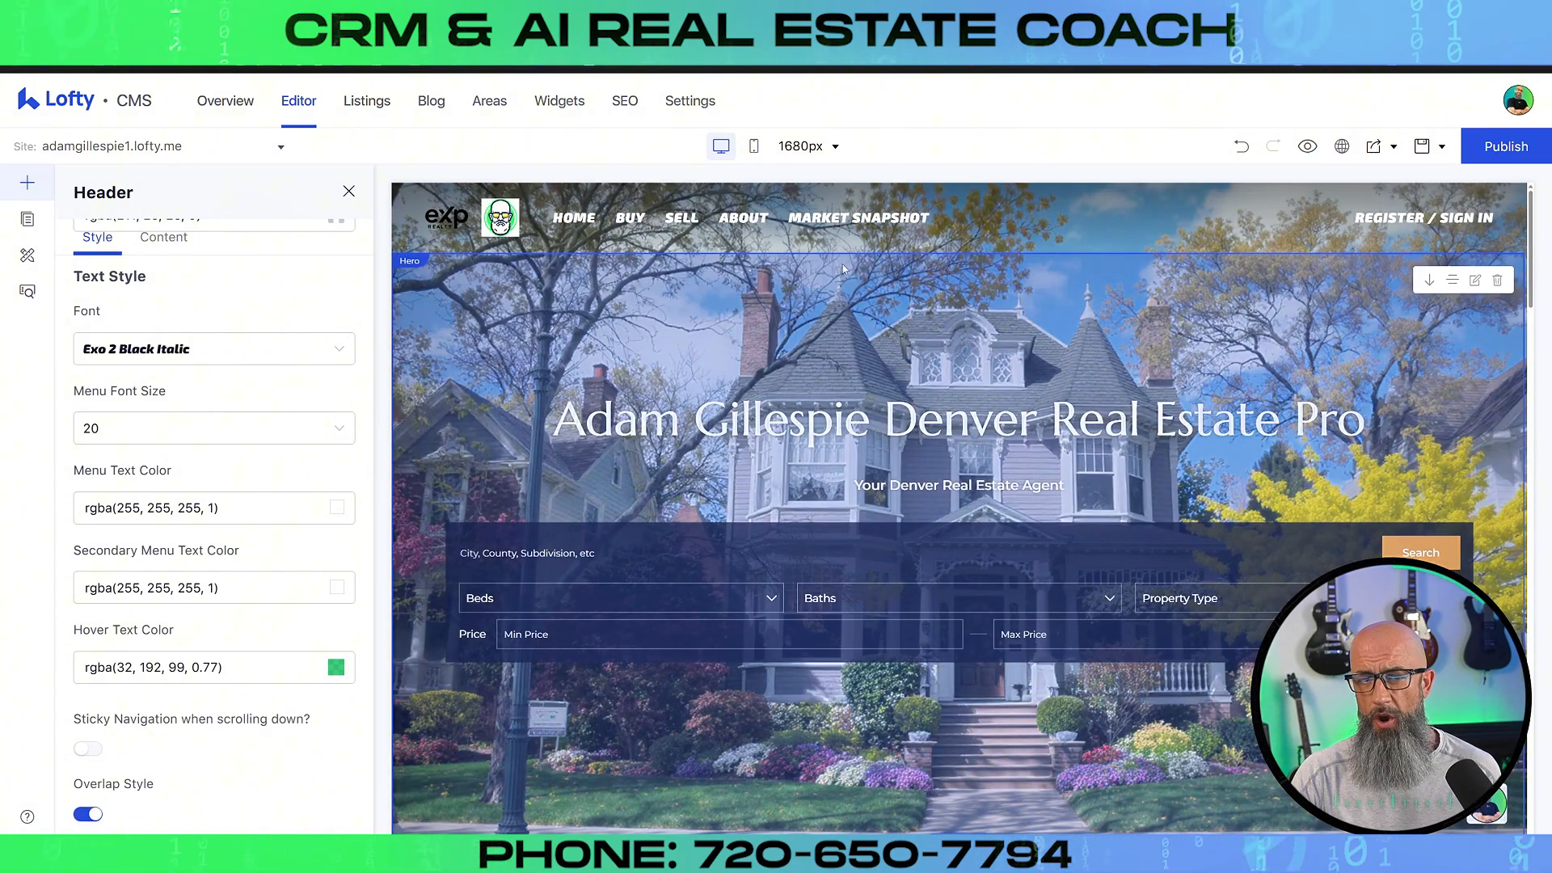
scroll(830, 364, "down", 4)
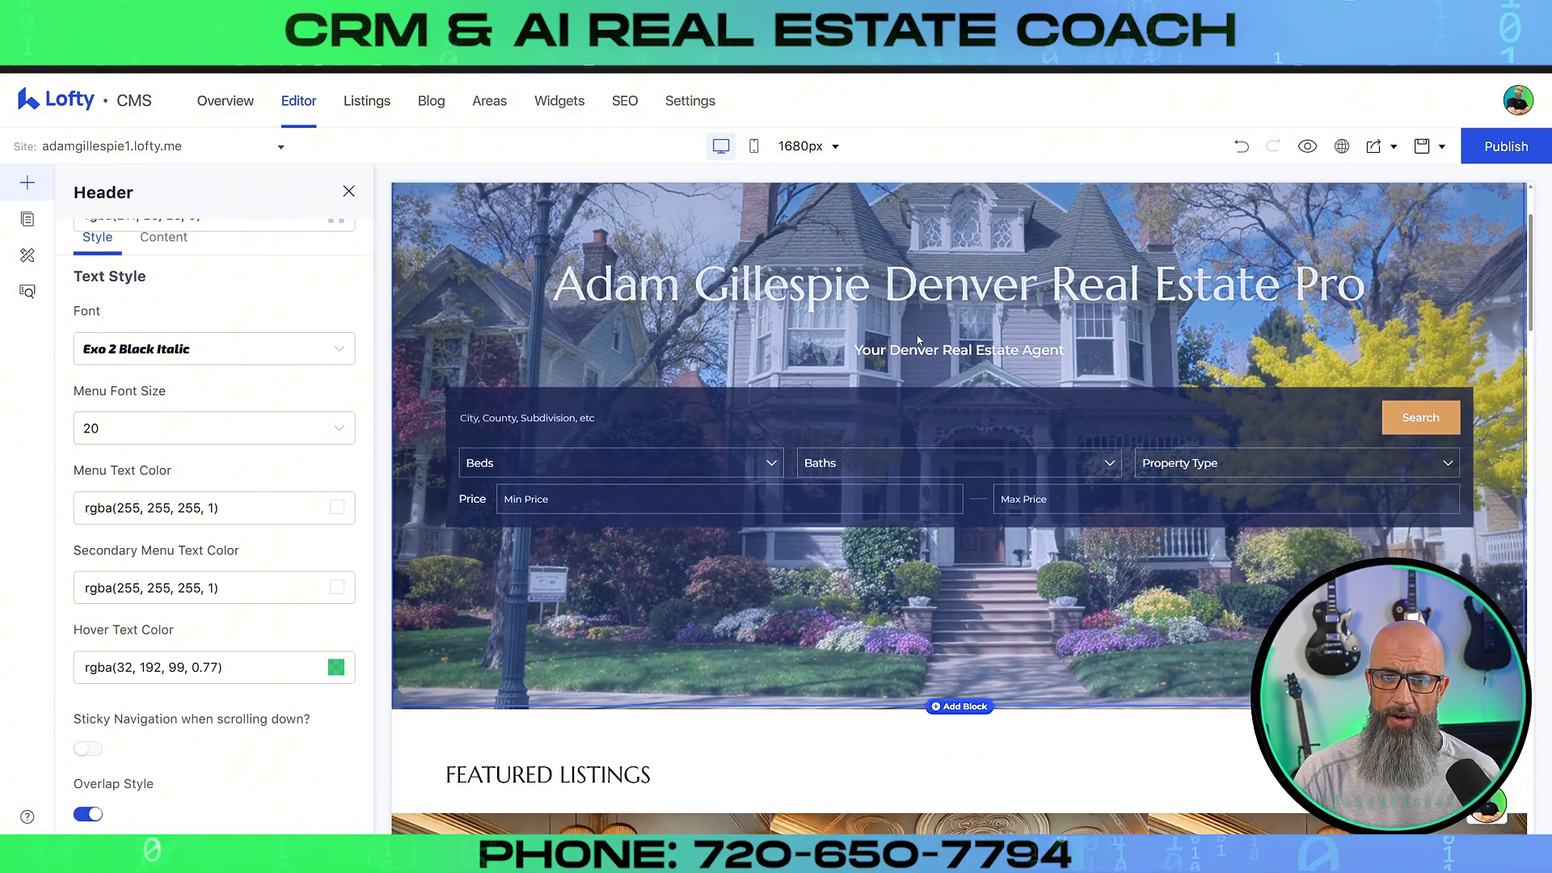
scroll(209, 471, "up", 4)
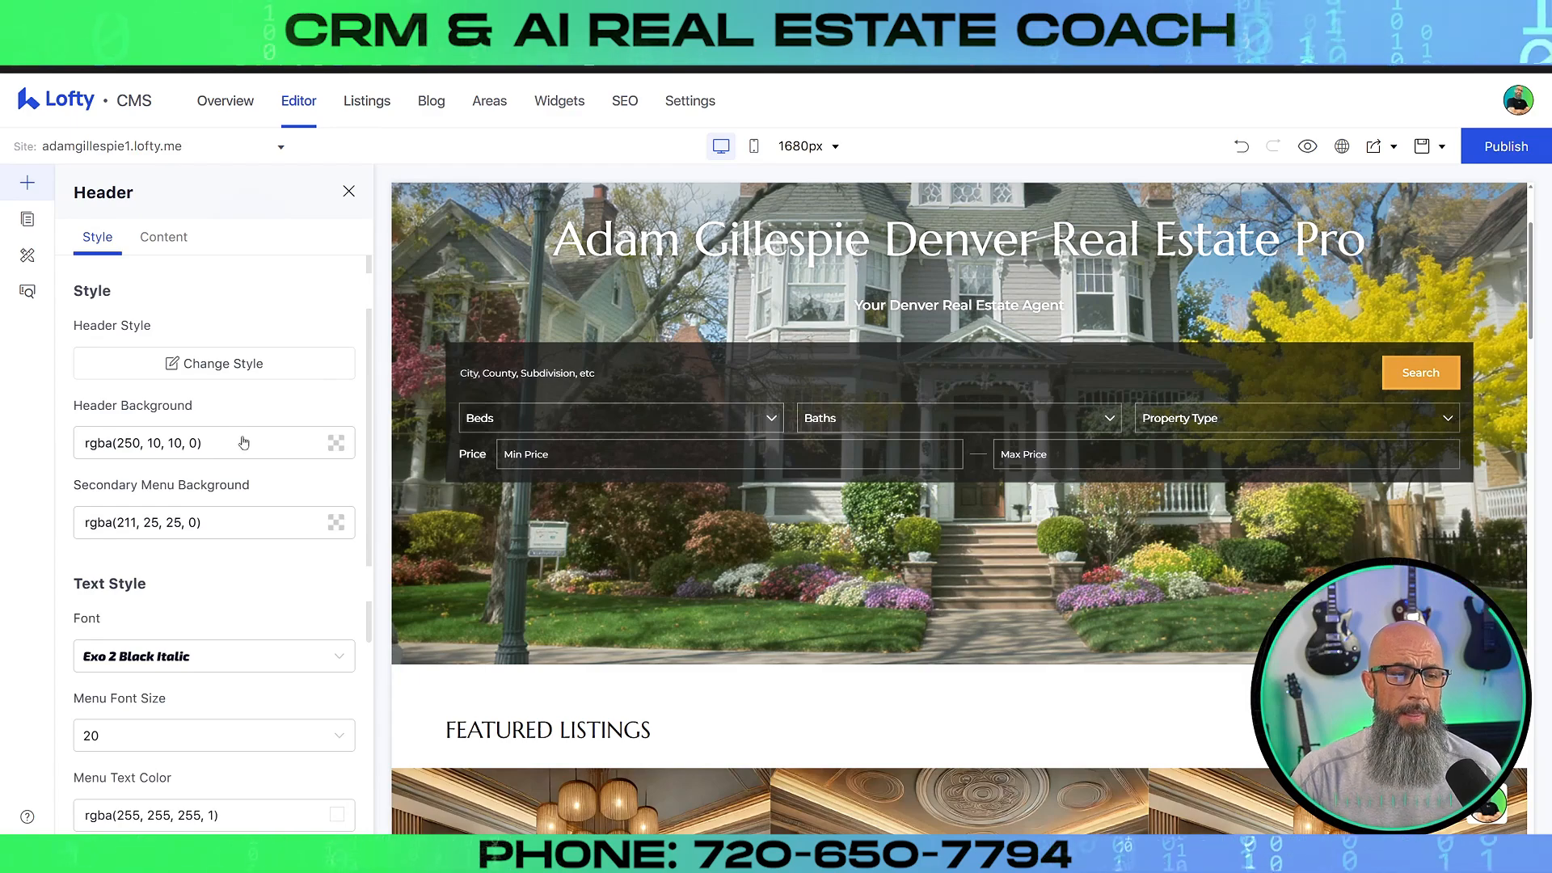
- Move the Featured Listings block down the home page, past the Logo Wall block and below the agent profile block
scroll(954, 385, "down", 3)
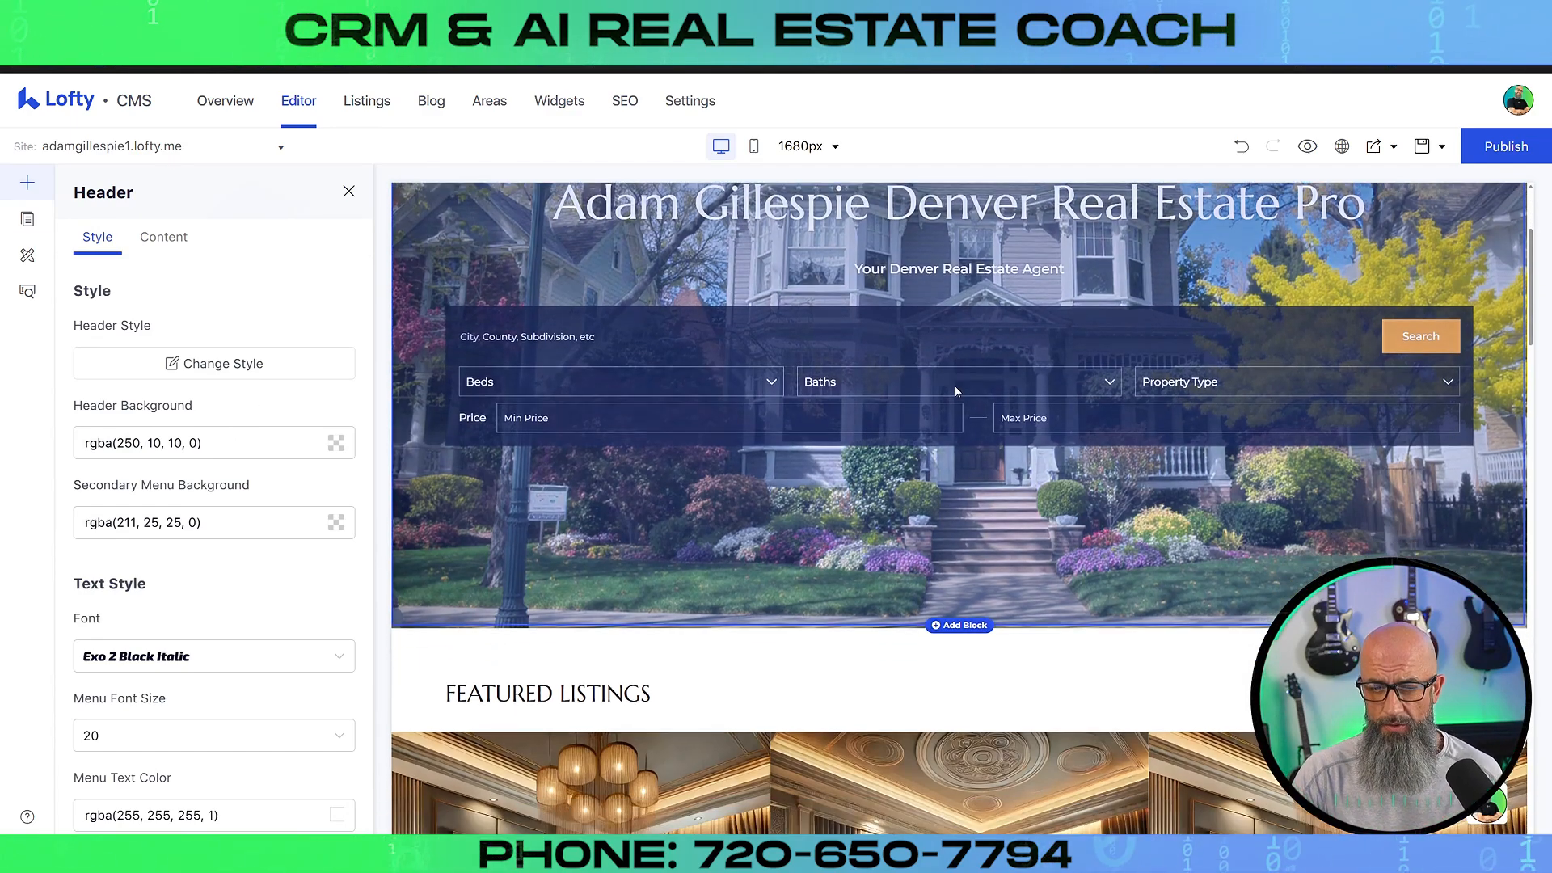
scroll(928, 404, "down", 6)
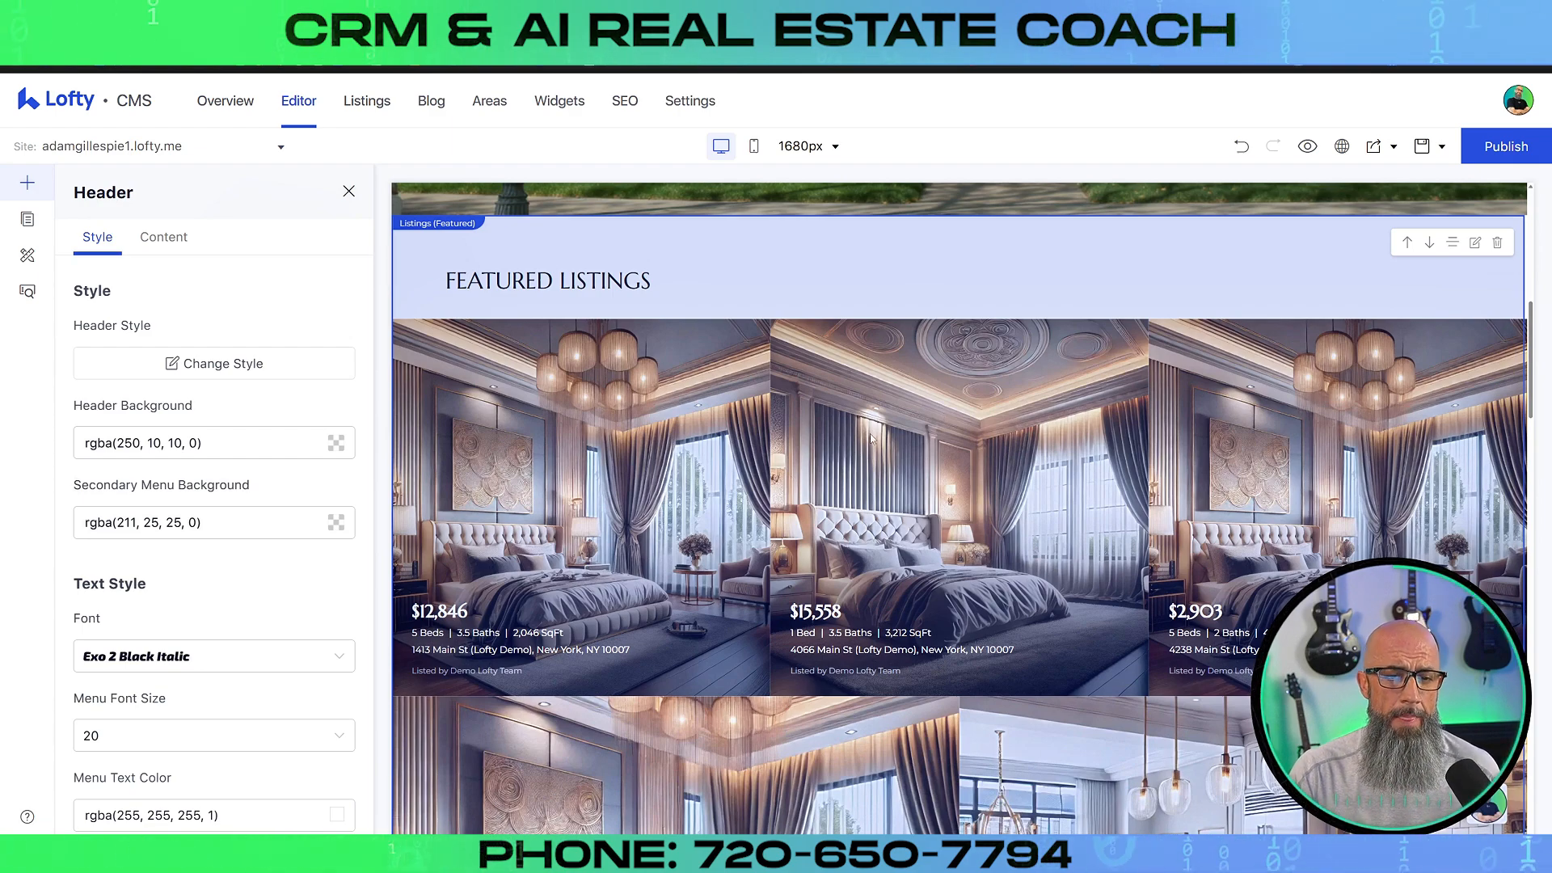
scroll(871, 438, "up", 5)
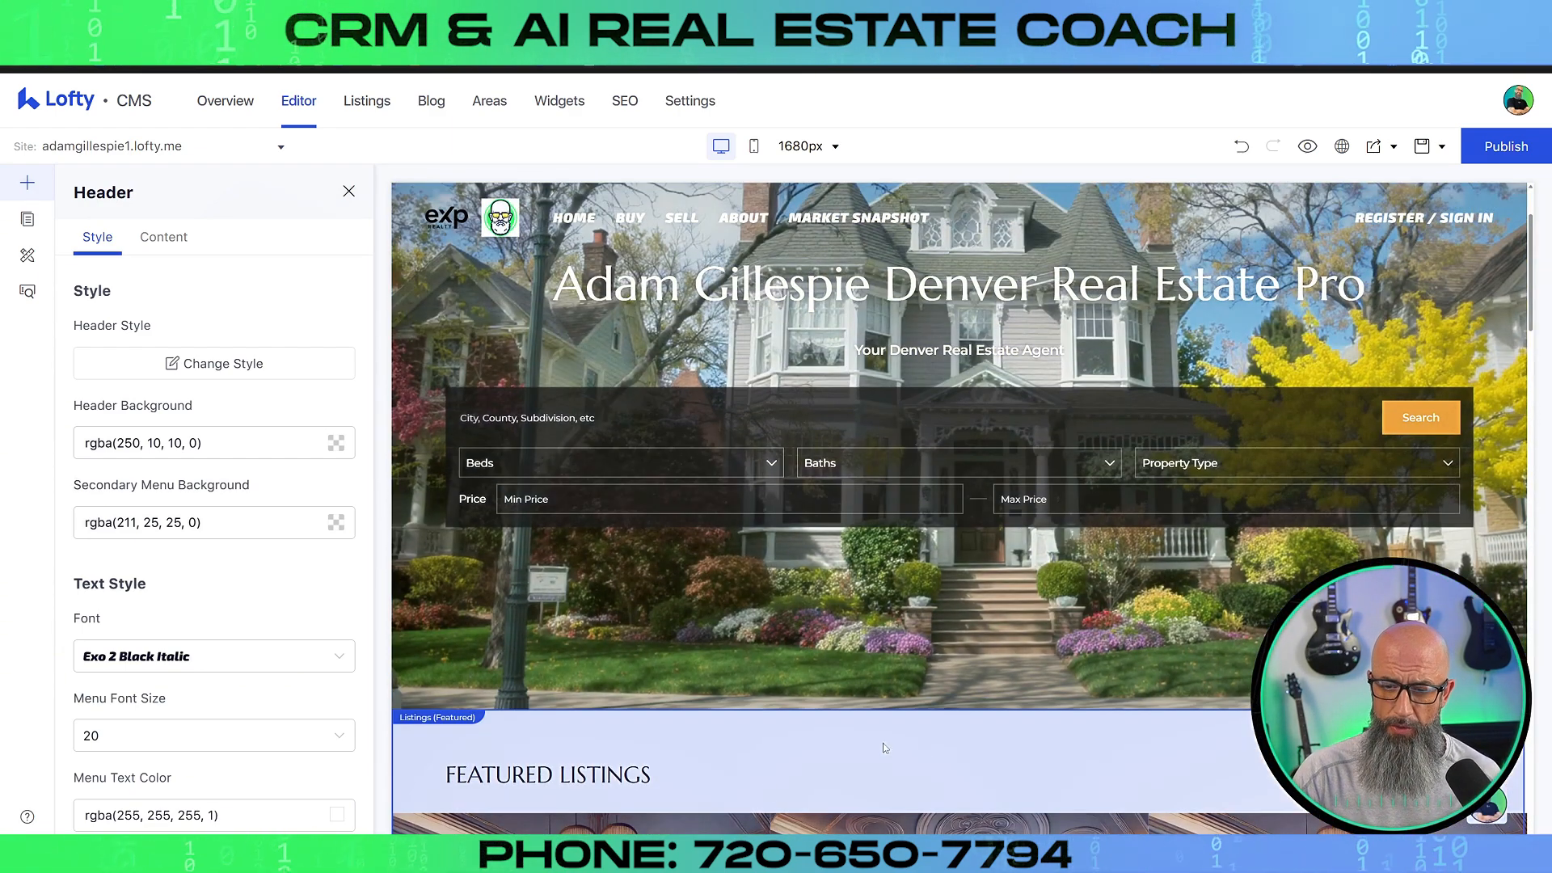
scroll(798, 778, "down", 2)
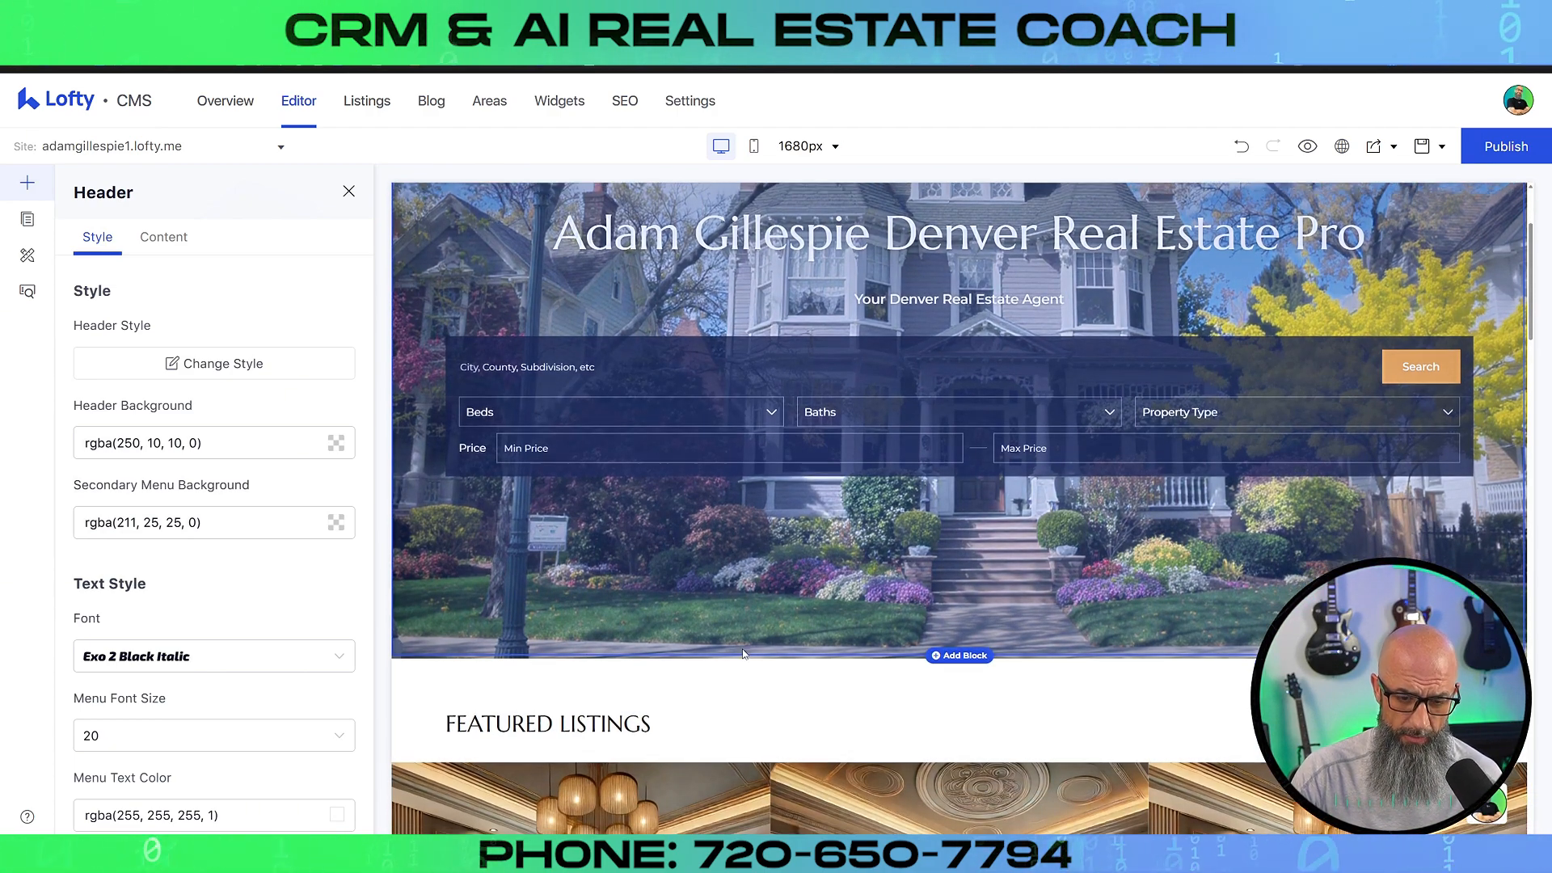
scroll(752, 566, "down", 3)
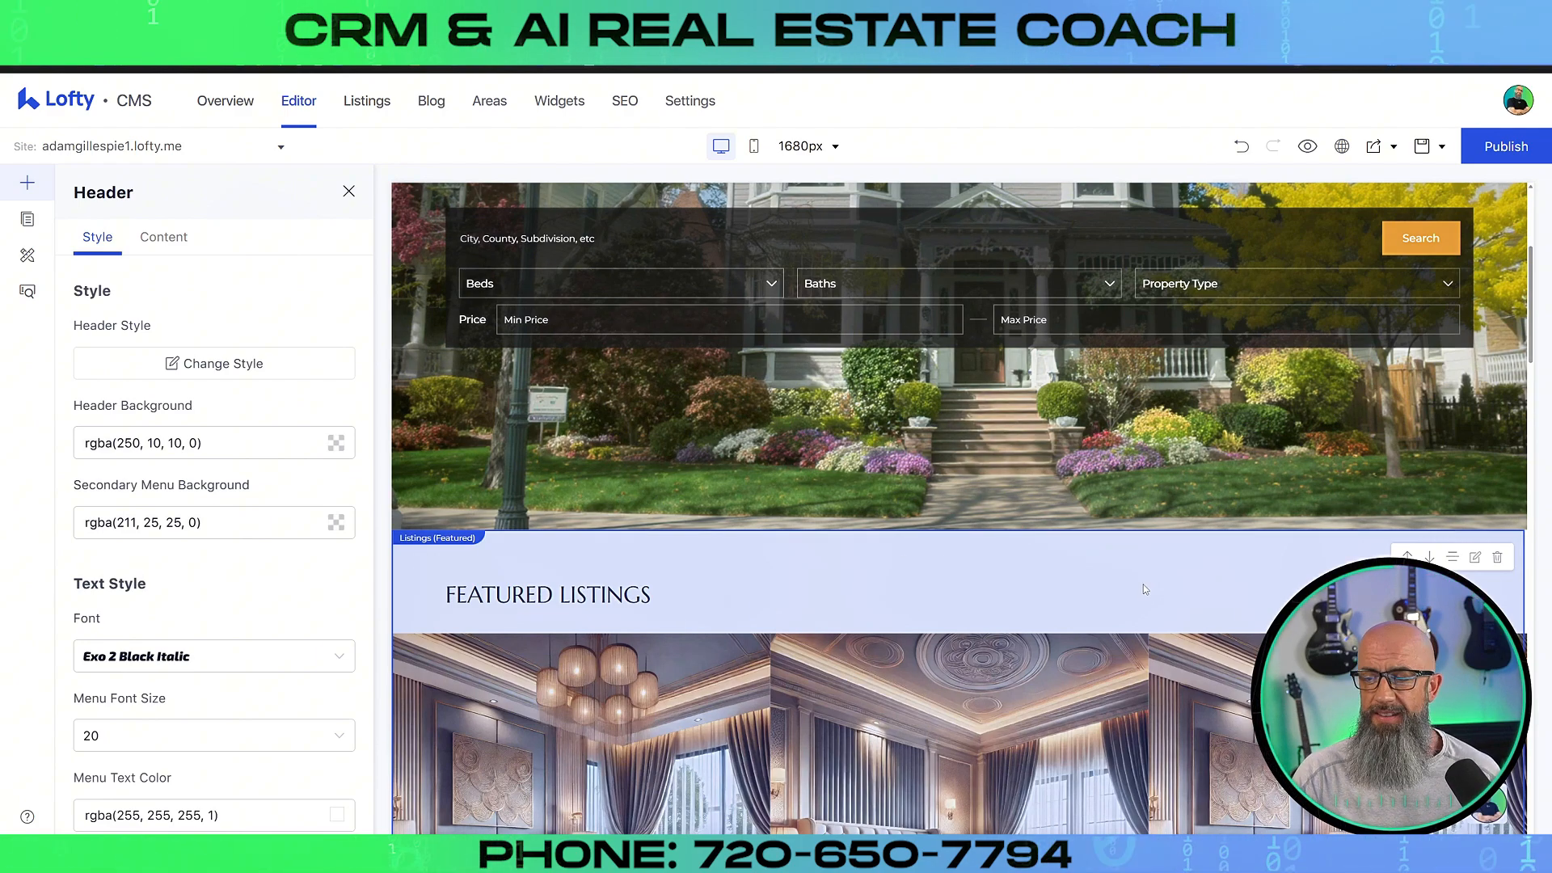
scroll(1167, 572, "up", 3)
scroll(1374, 534, "down", 4)
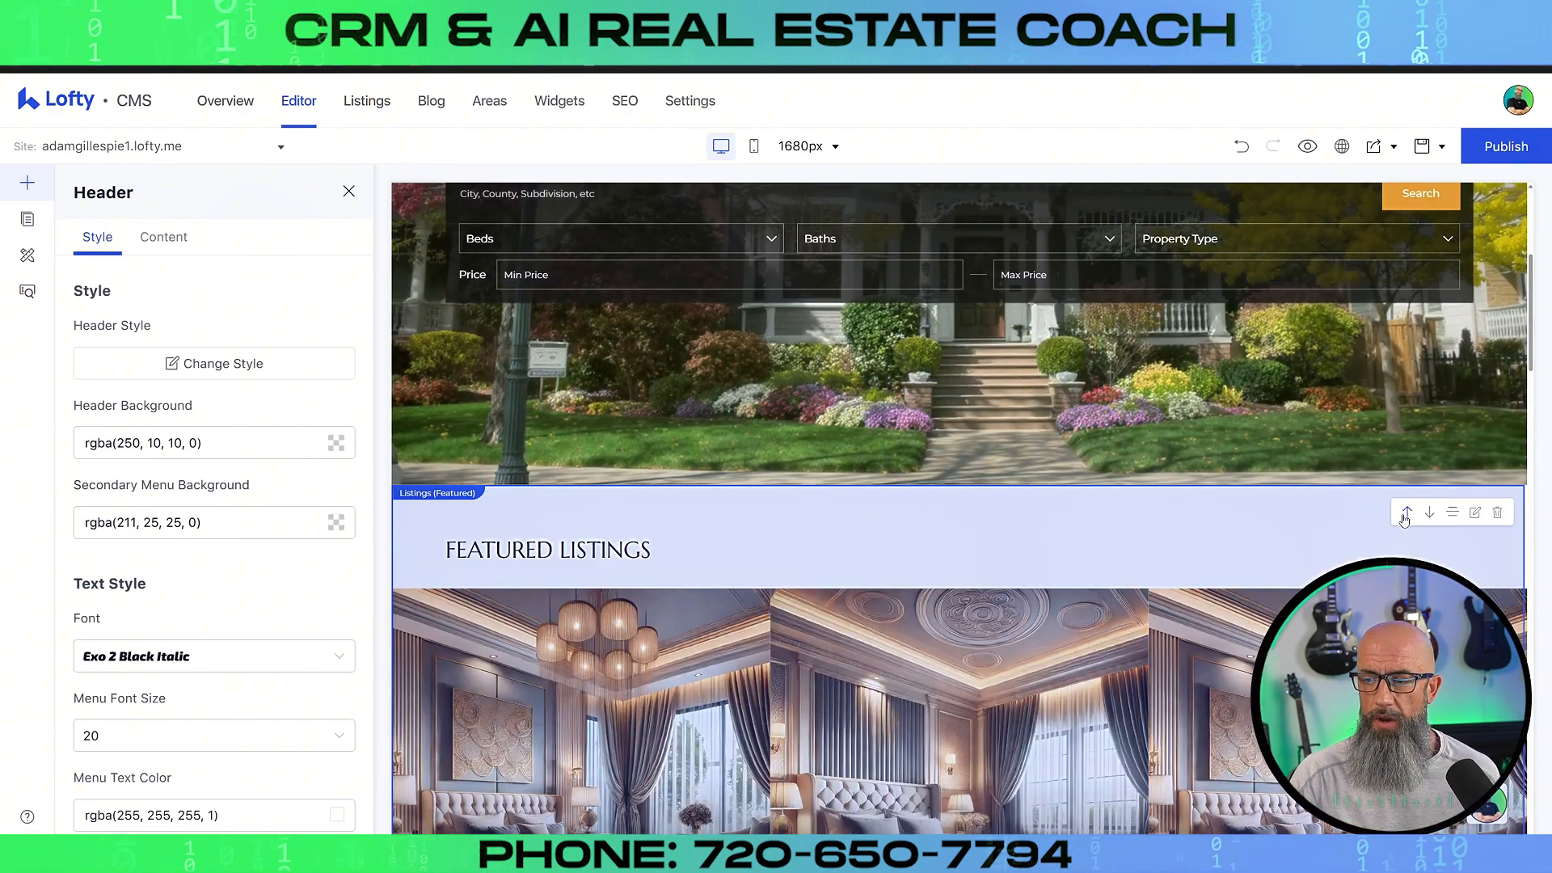
left_click(1429, 514)
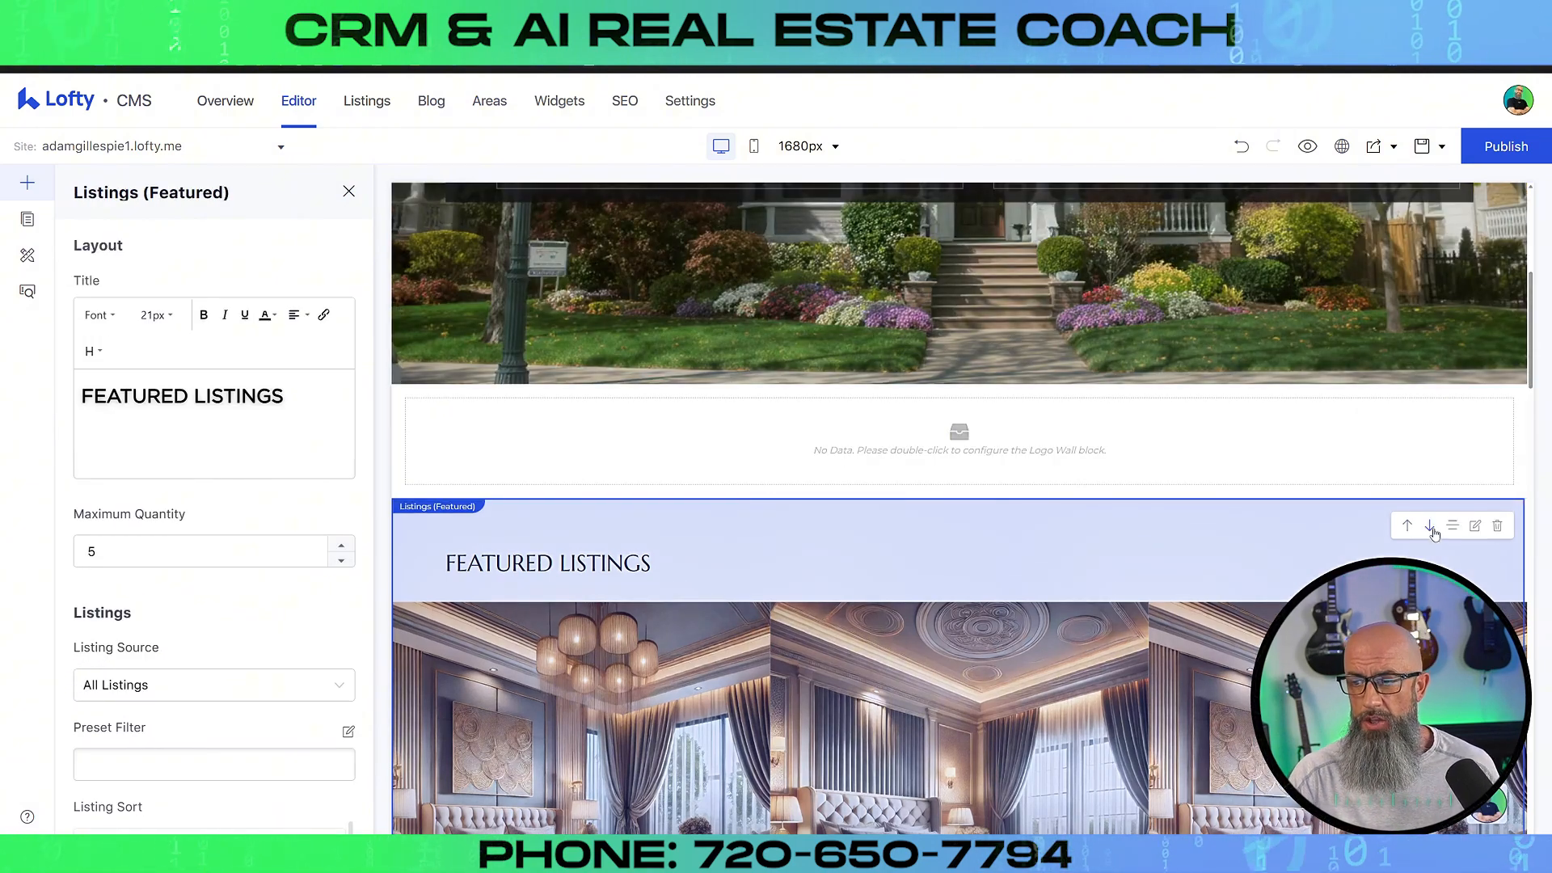
left_click(1429, 526)
left_click(1431, 546)
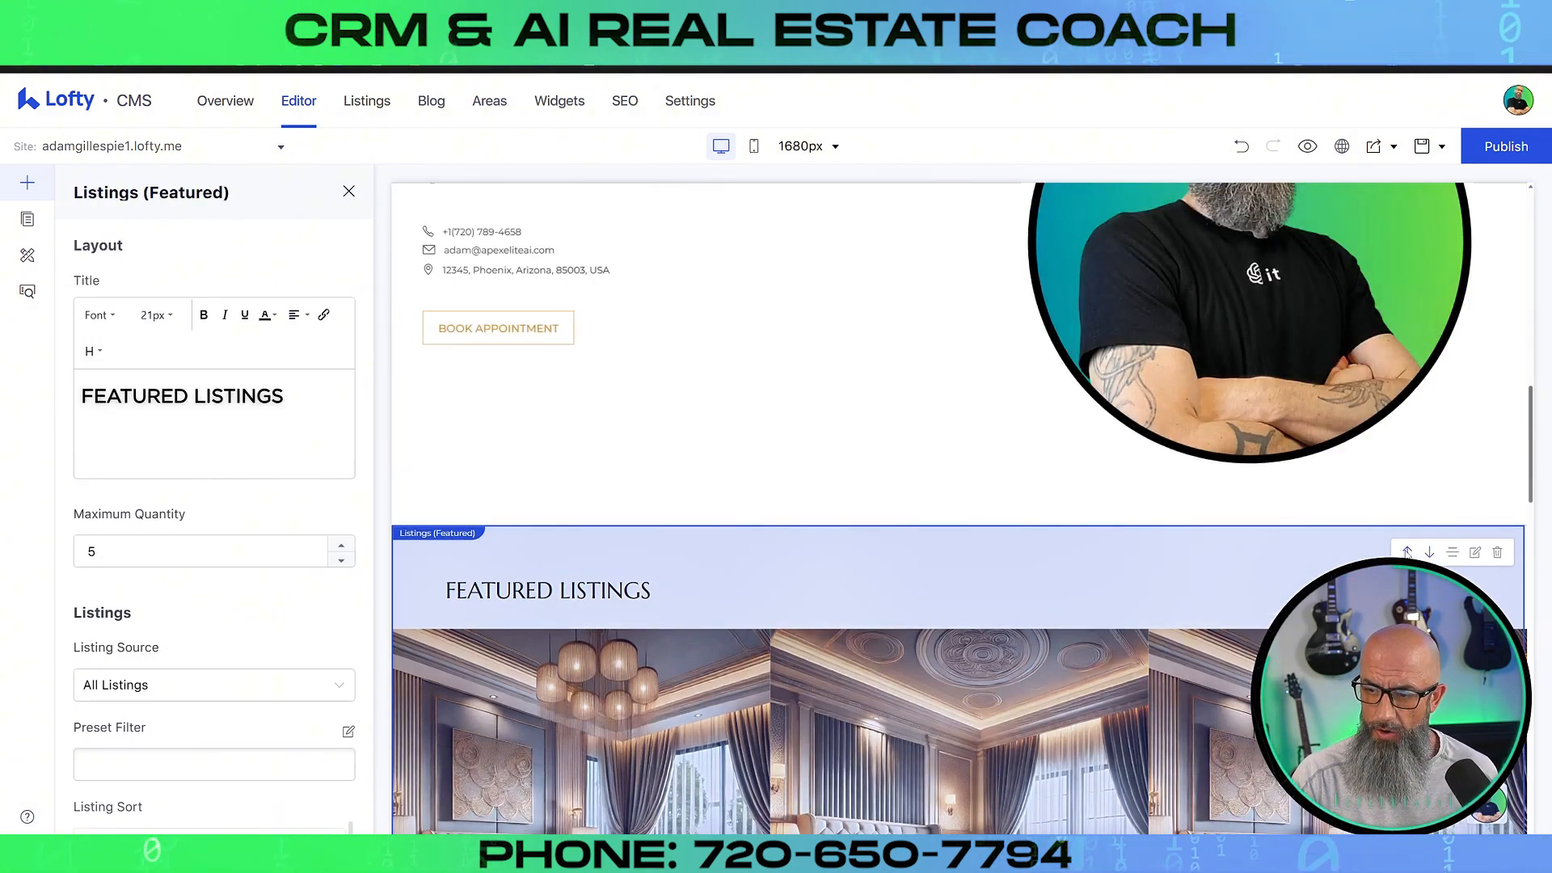
- Move the Featured Listings block back up the home page to directly below the hero search block, and select its title text
left_click(1407, 552)
left_click(1407, 560)
left_click(1407, 572)
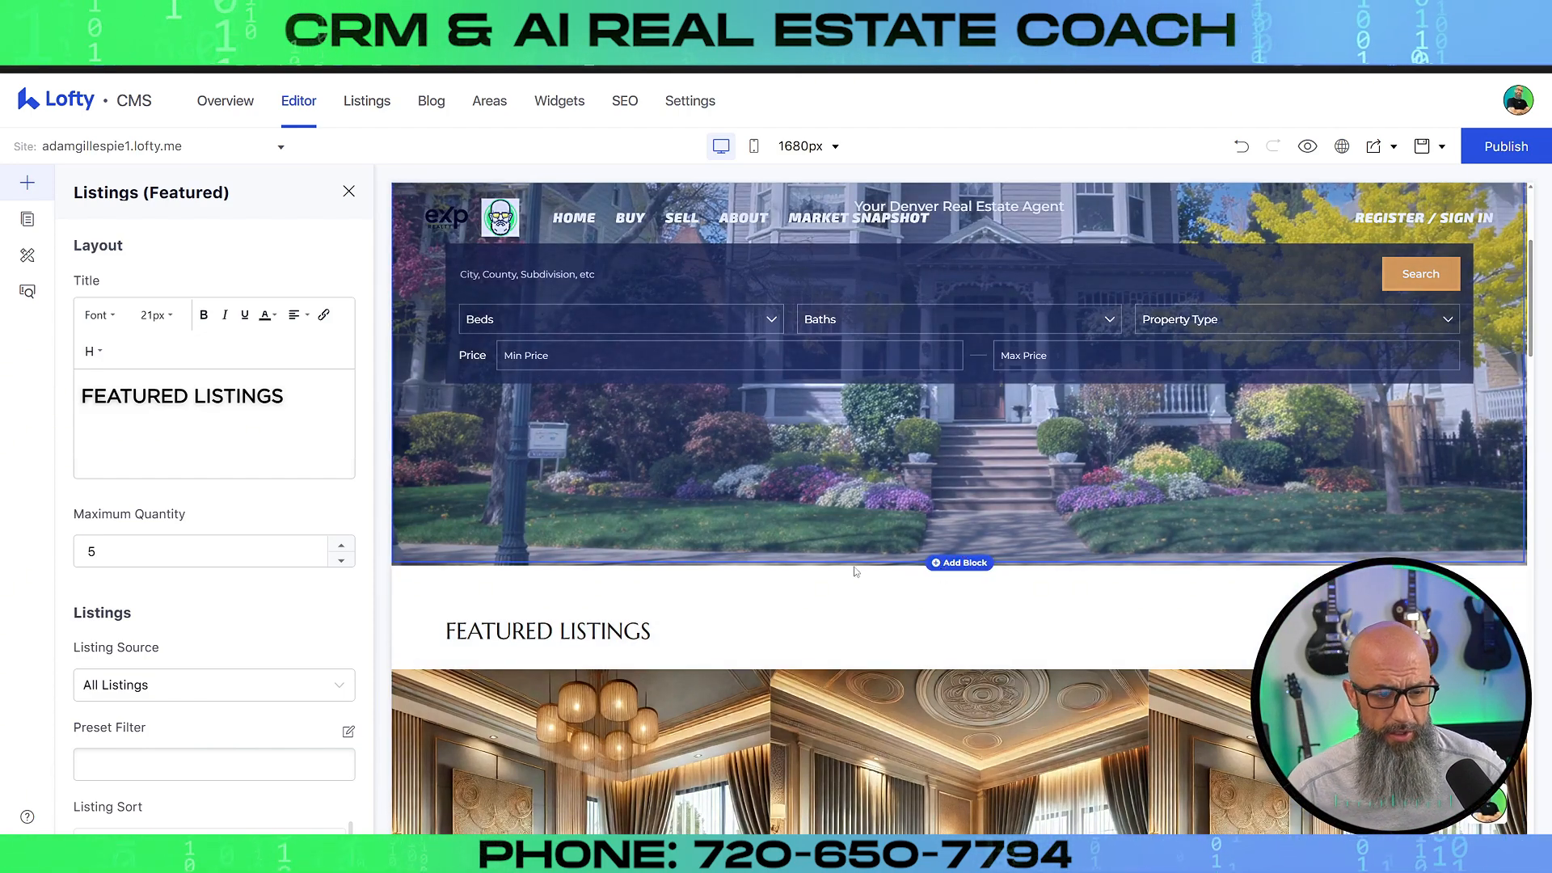
left_click_drag(271, 401, 82, 396)
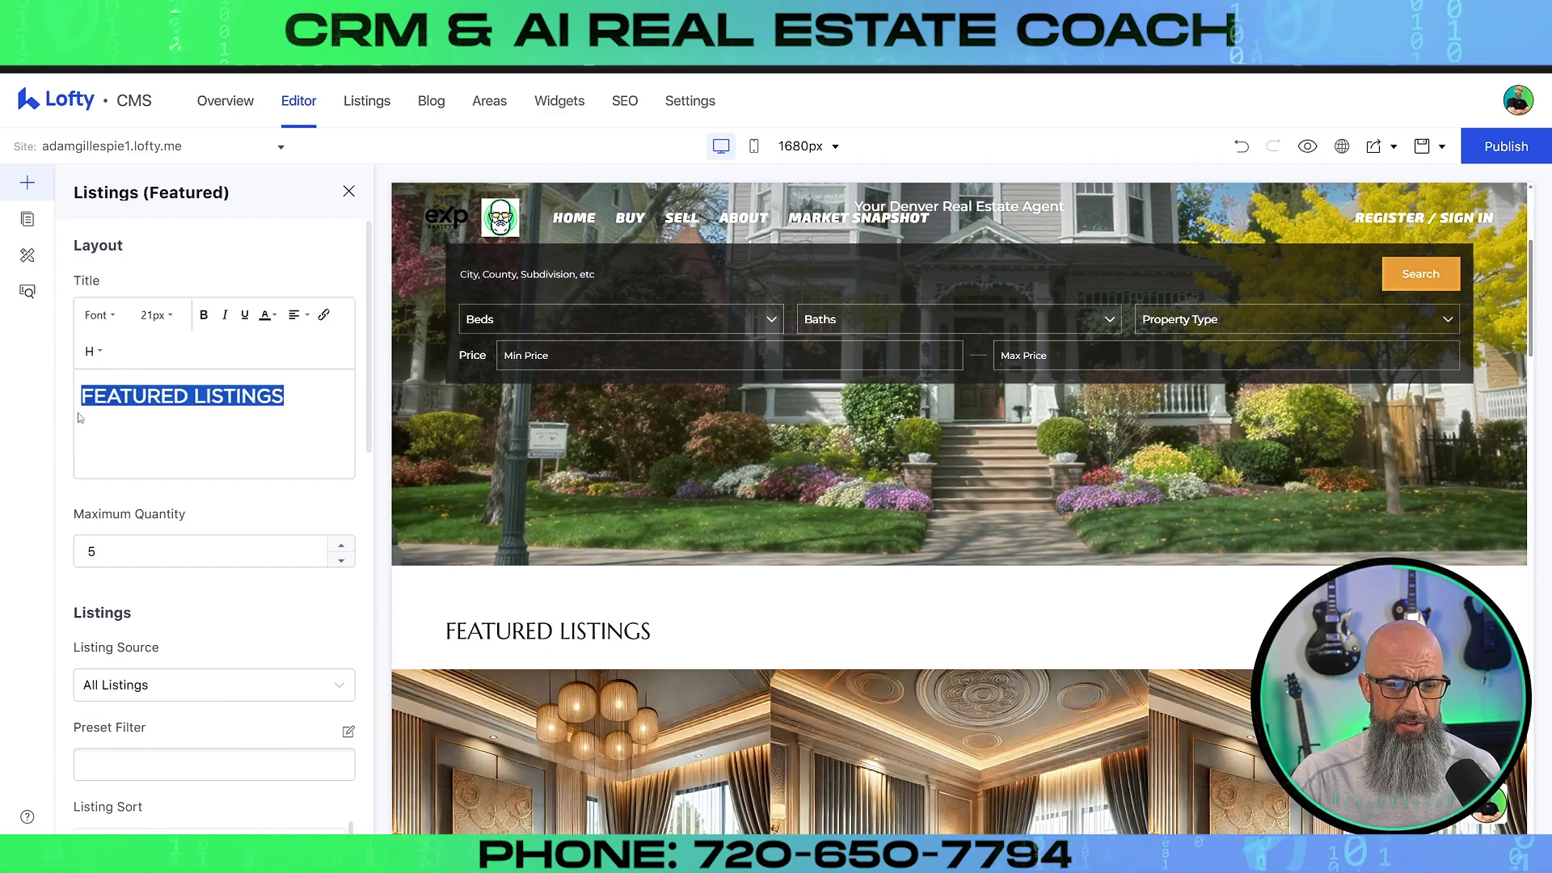
- Try maximum quantities of 6 and 1 for the Featured Listings block, and set it back to 5
scroll(543, 361, "down", 3)
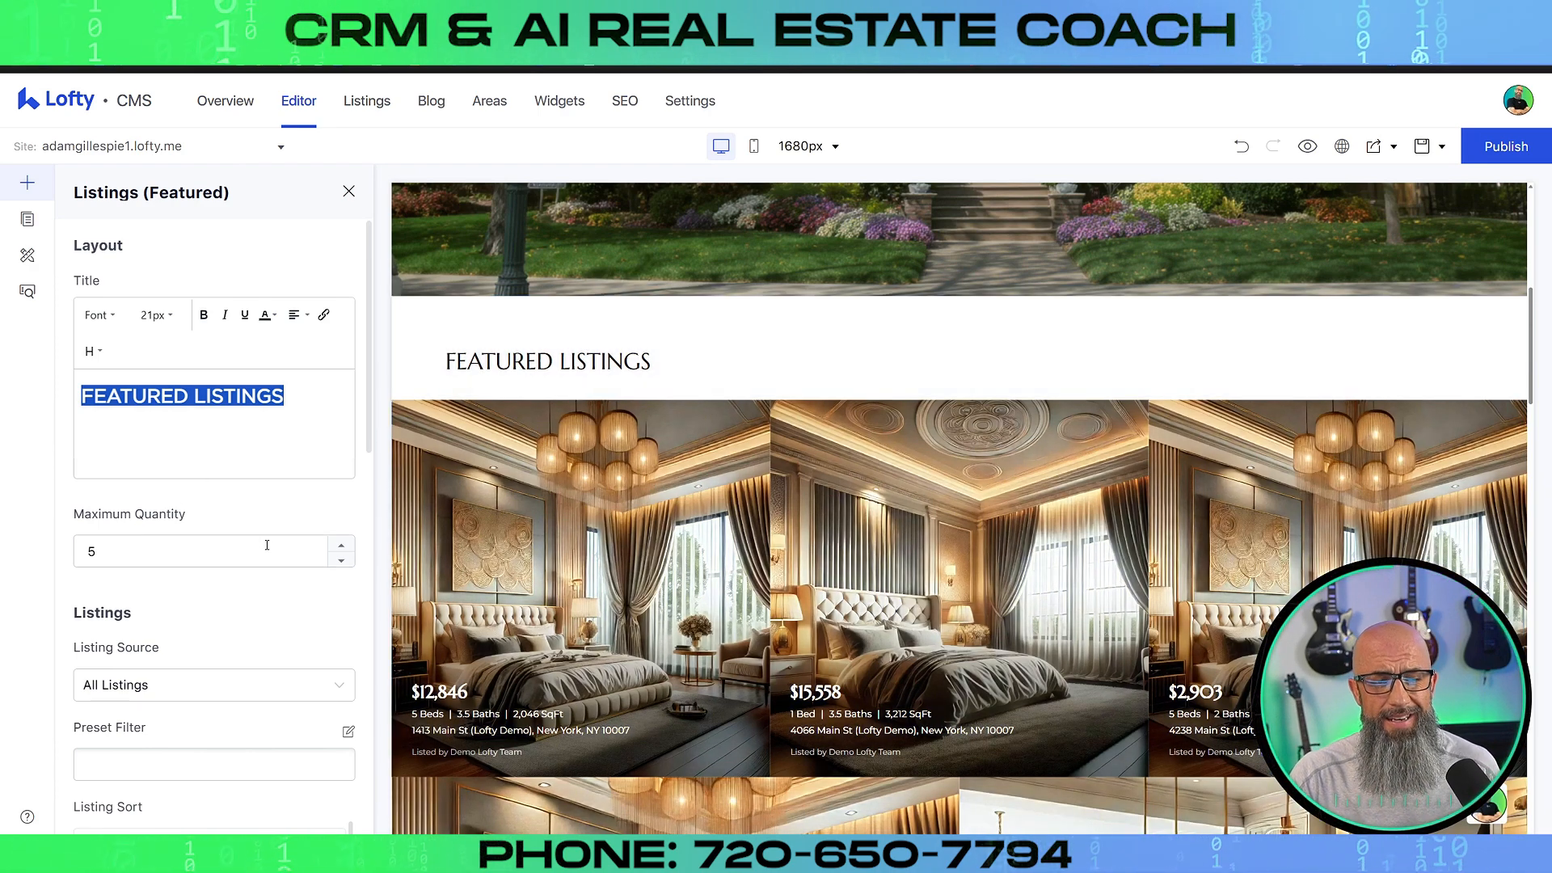
scroll(837, 582, "down", 2)
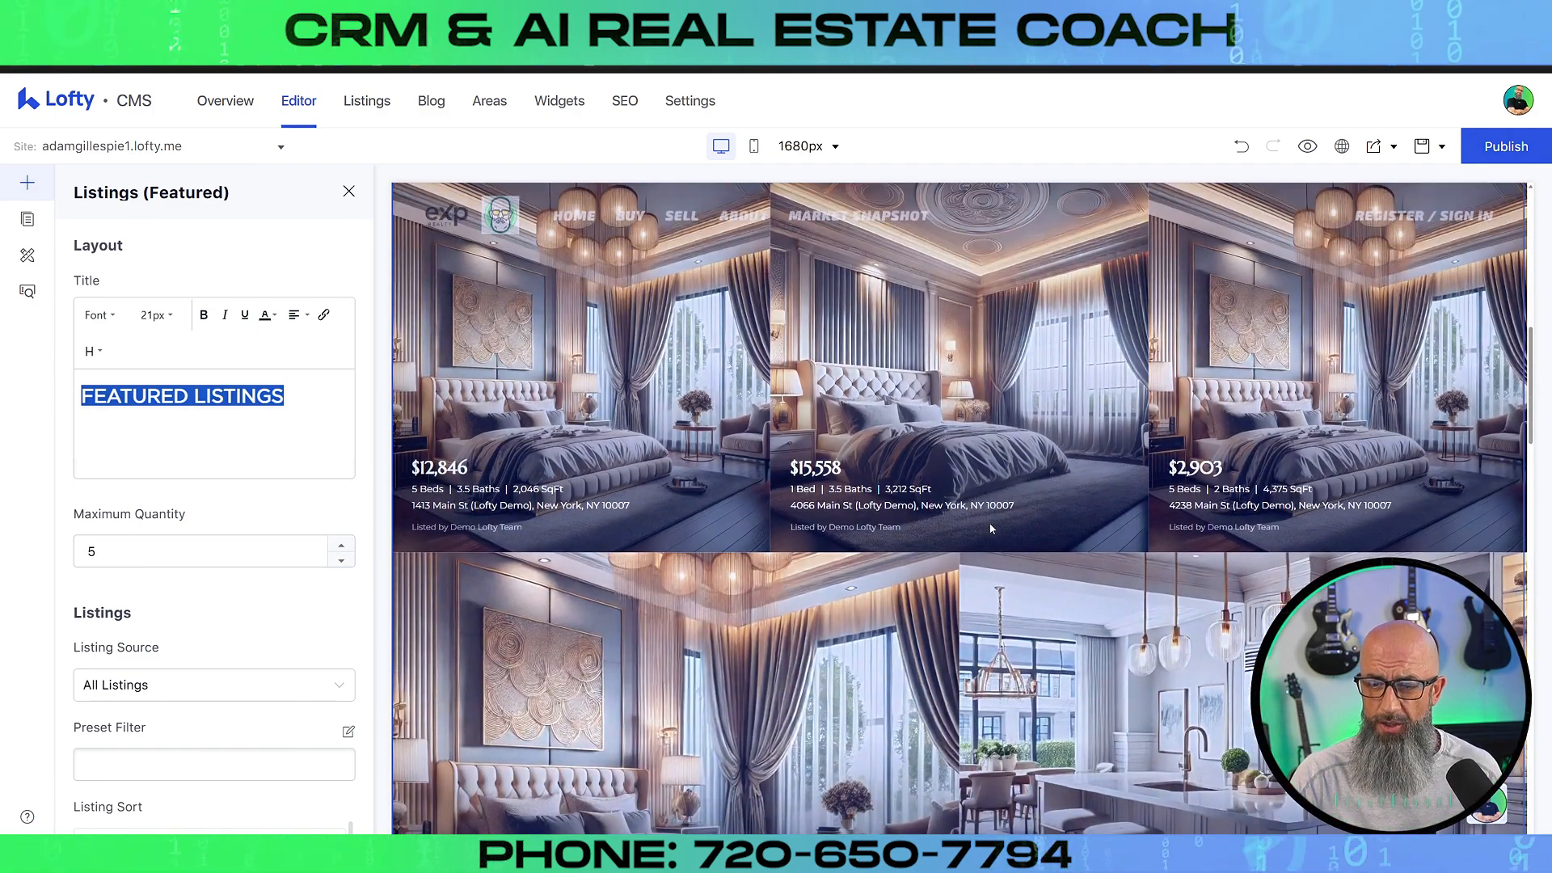
left_click(342, 547)
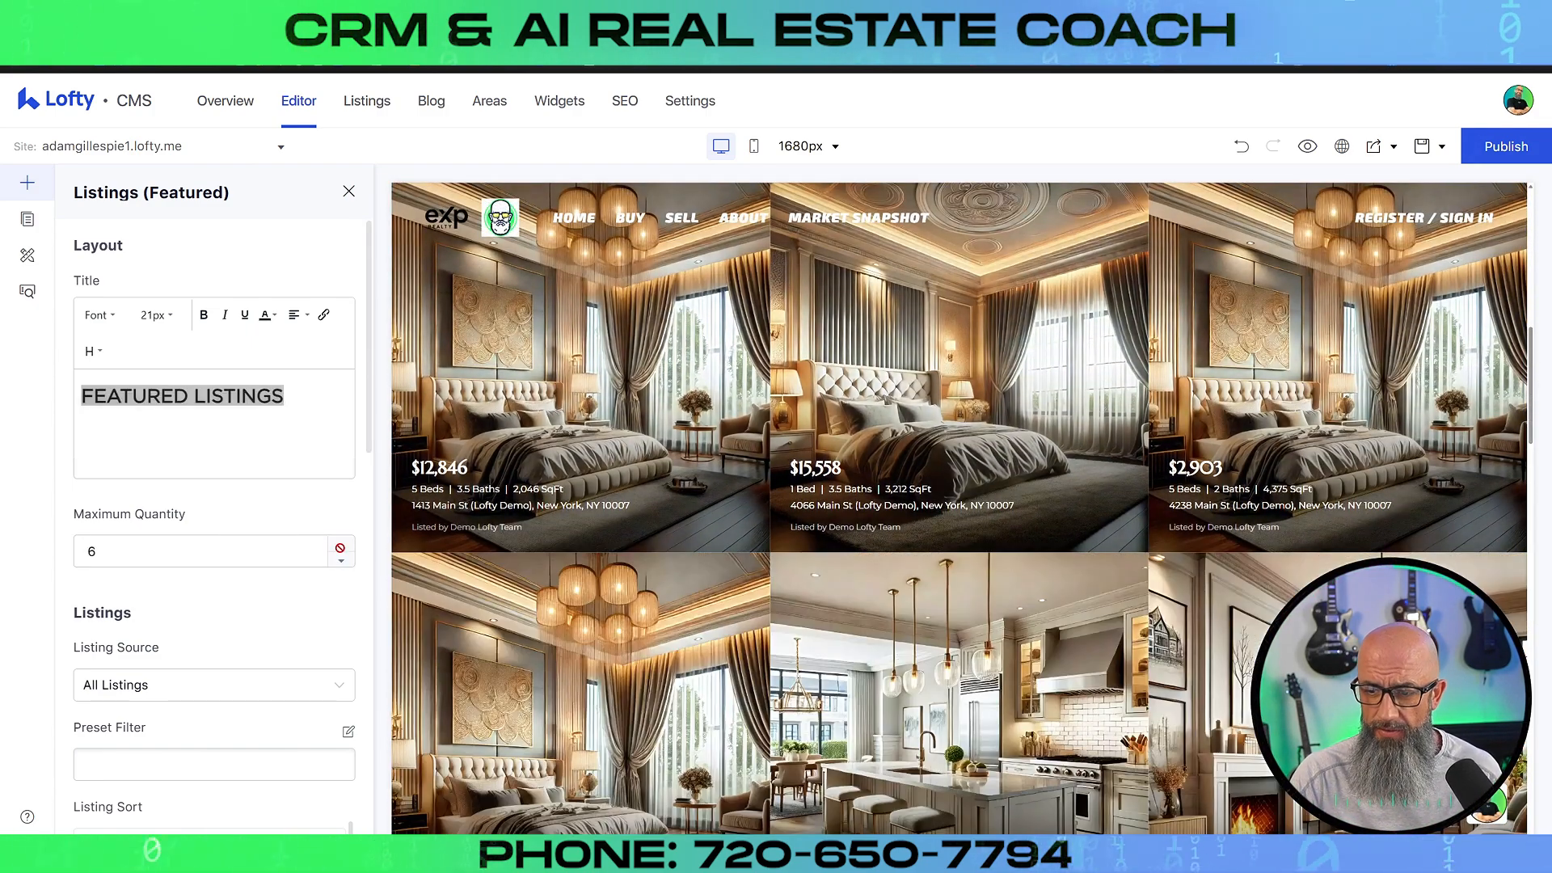
left_click(342, 560)
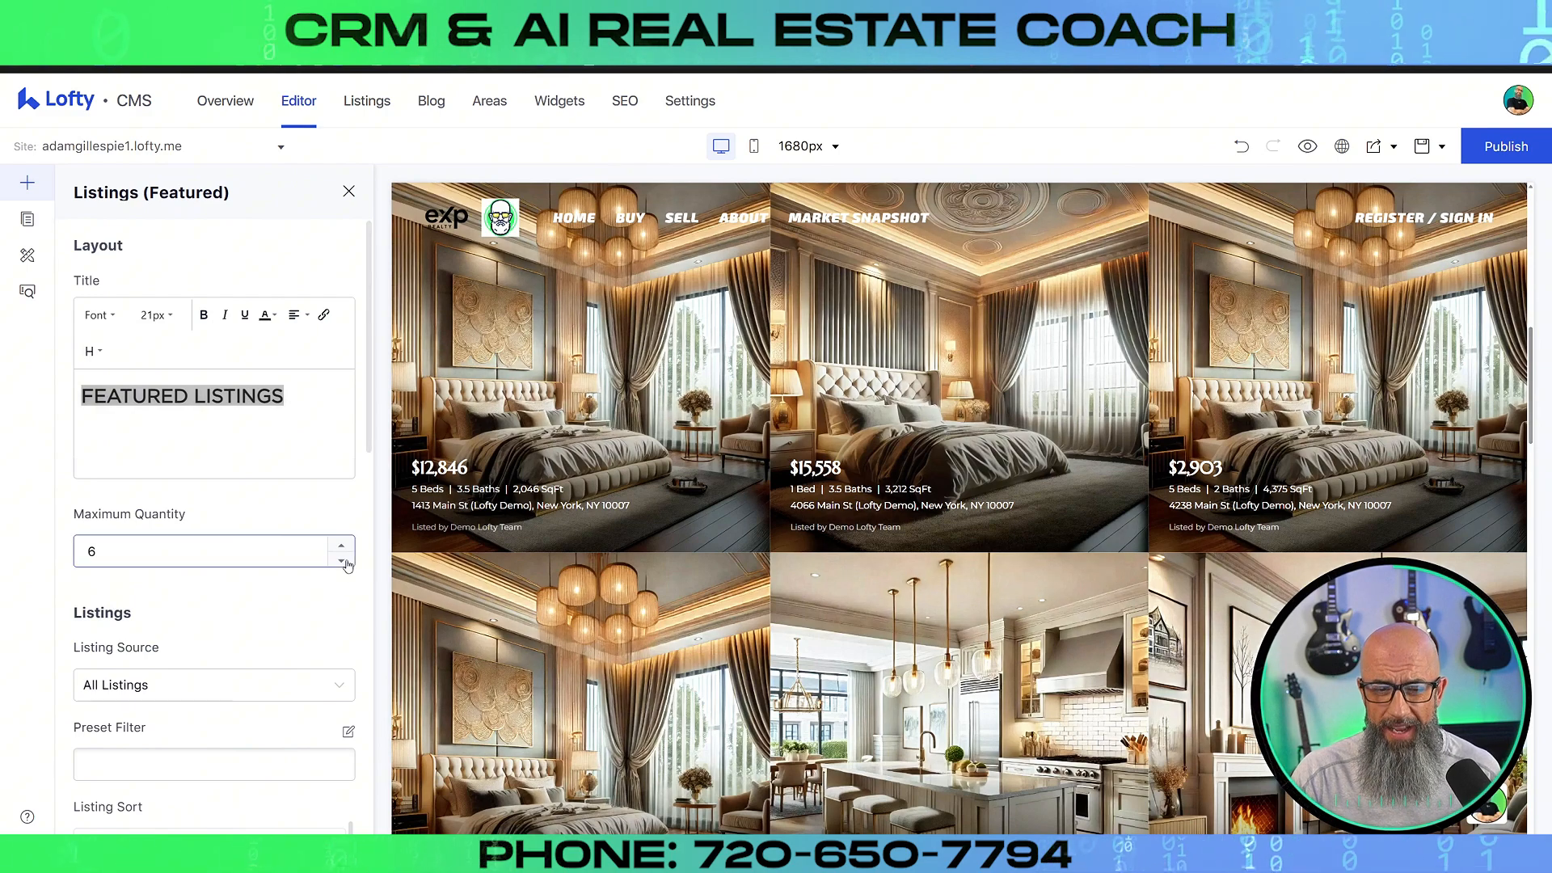
left_click(342, 560)
left_click(342, 560)
left_click(342, 560)
left_click(341, 560)
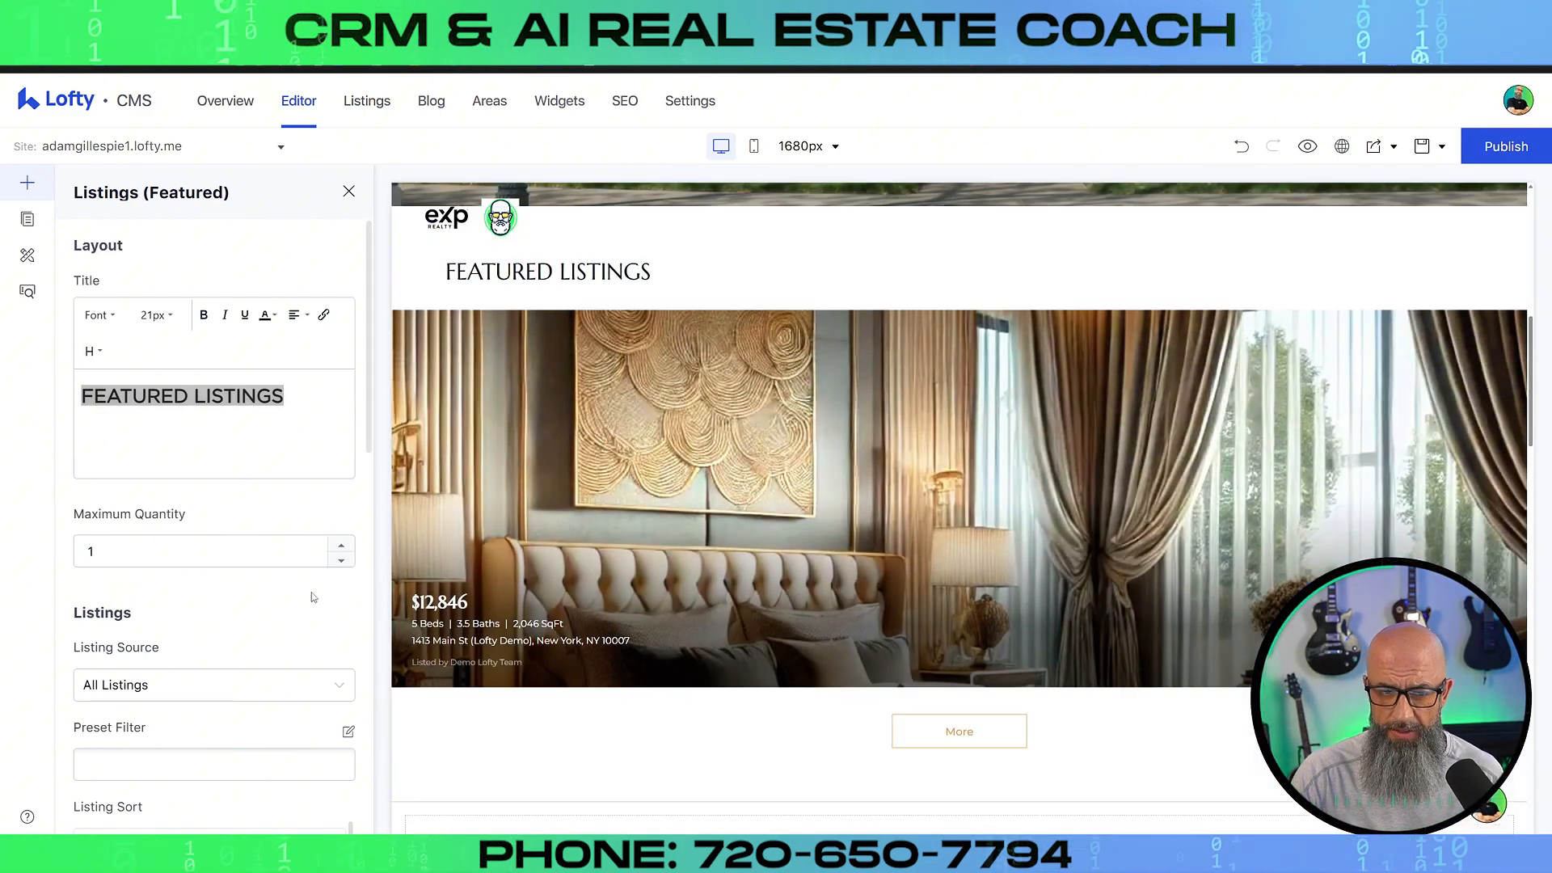
left_click(341, 549)
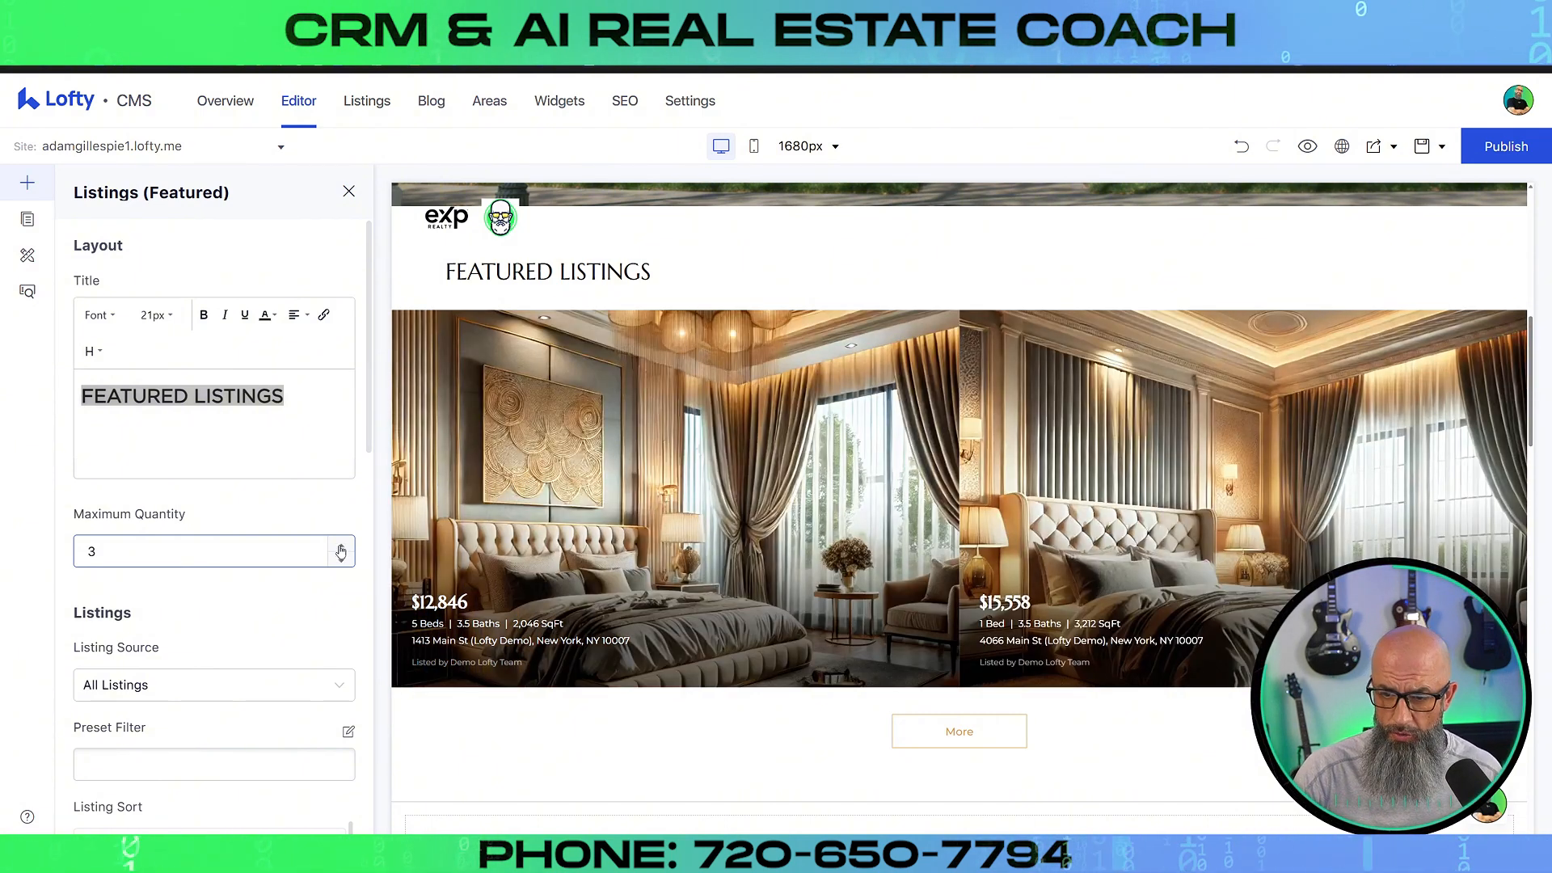
left_click(341, 545)
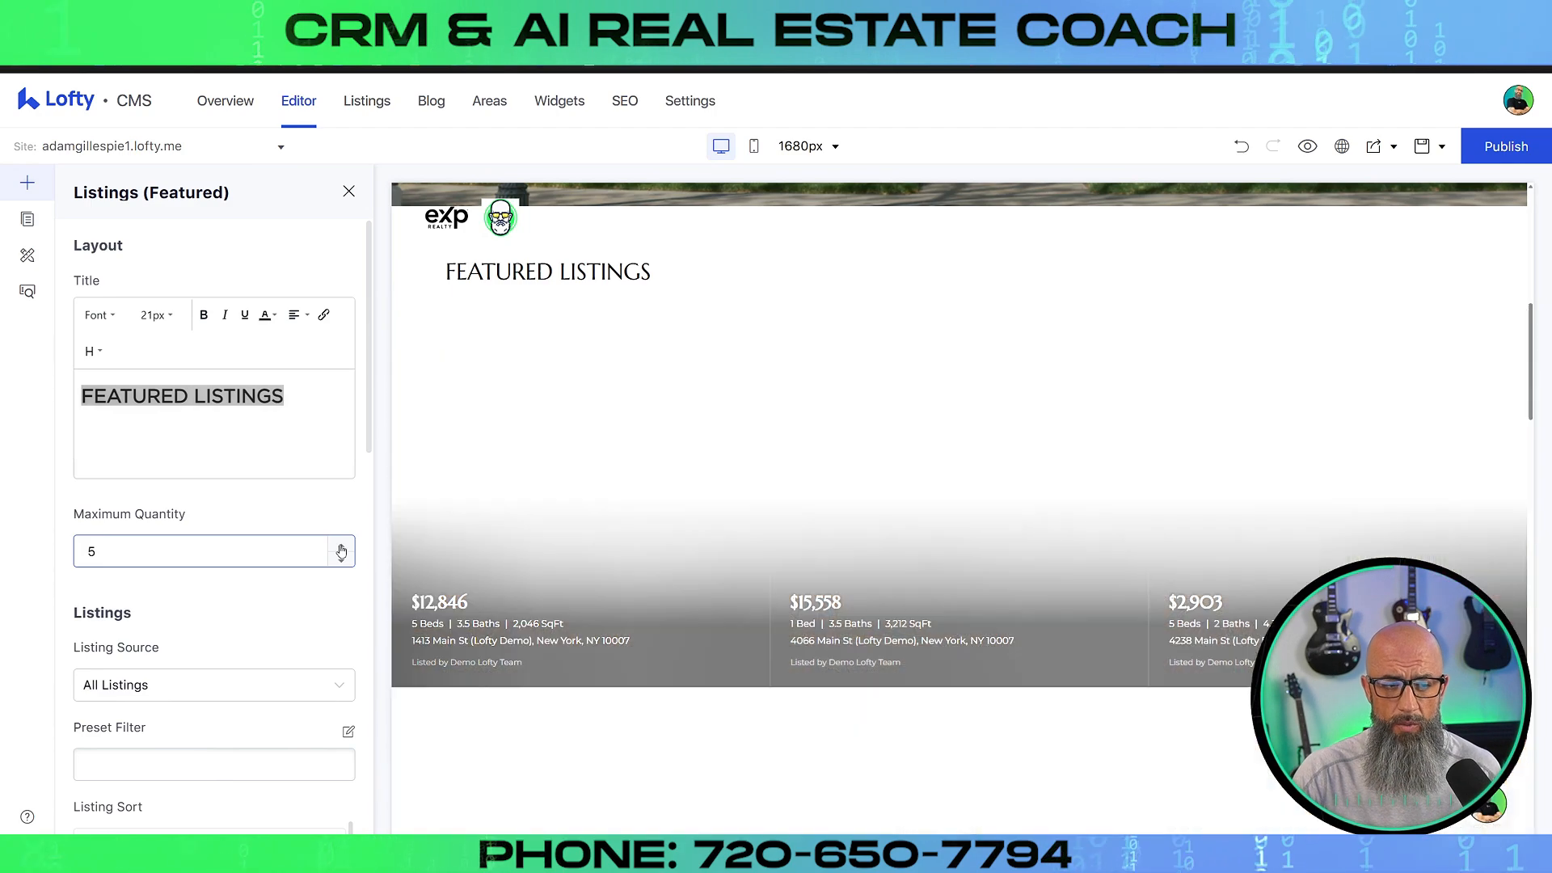
left_click(341, 546)
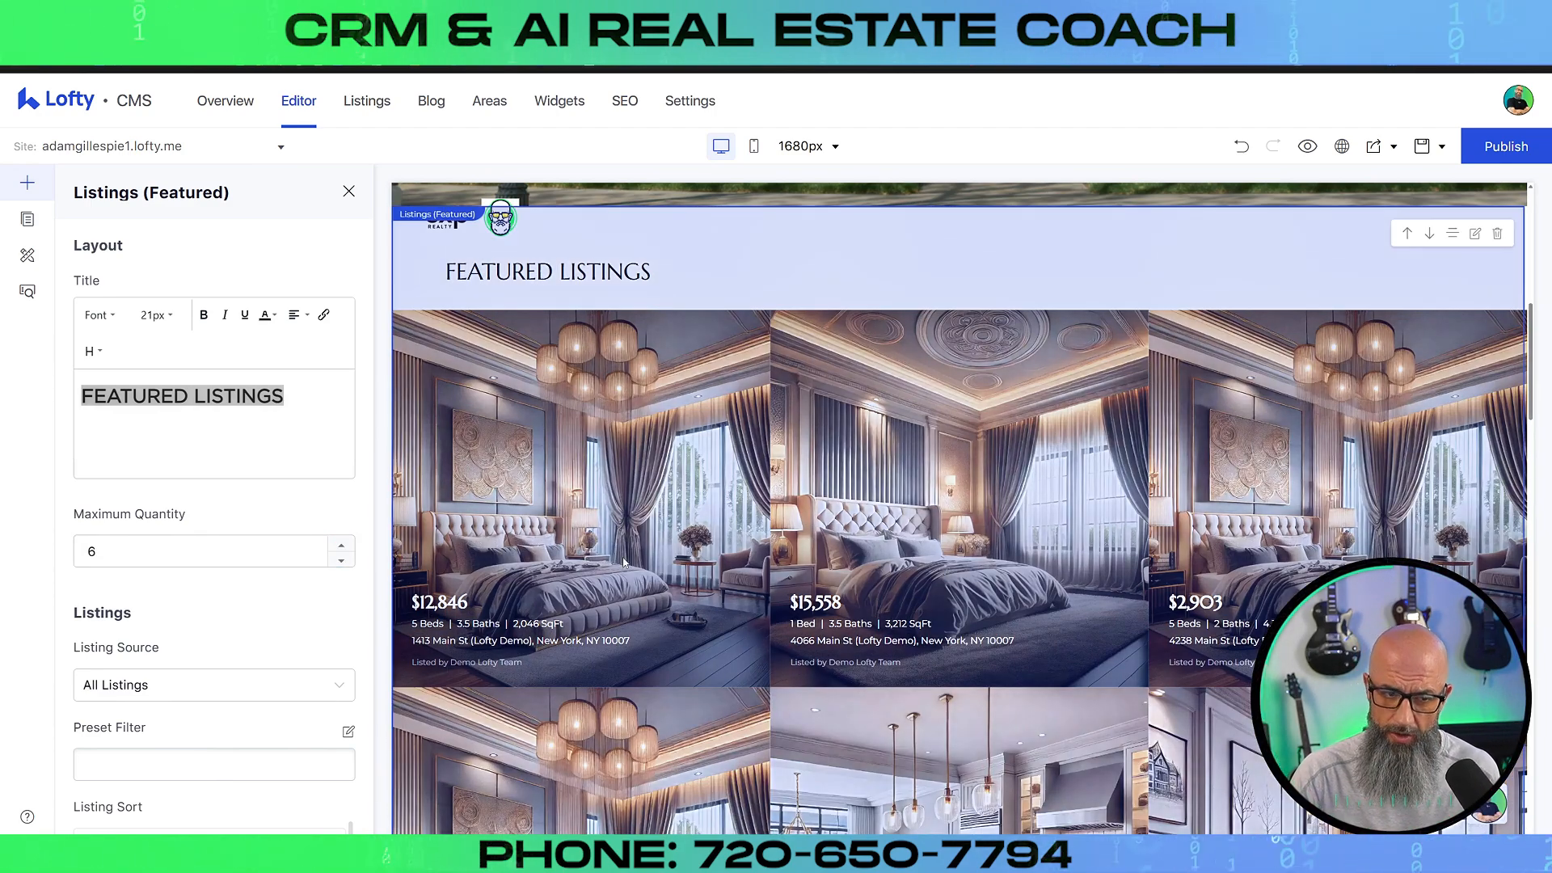
left_click(341, 560)
- Try Sold Listings, My Listings and Office Listings as the listing source of the Featured Listings block
scroll(838, 560, "down", 1)
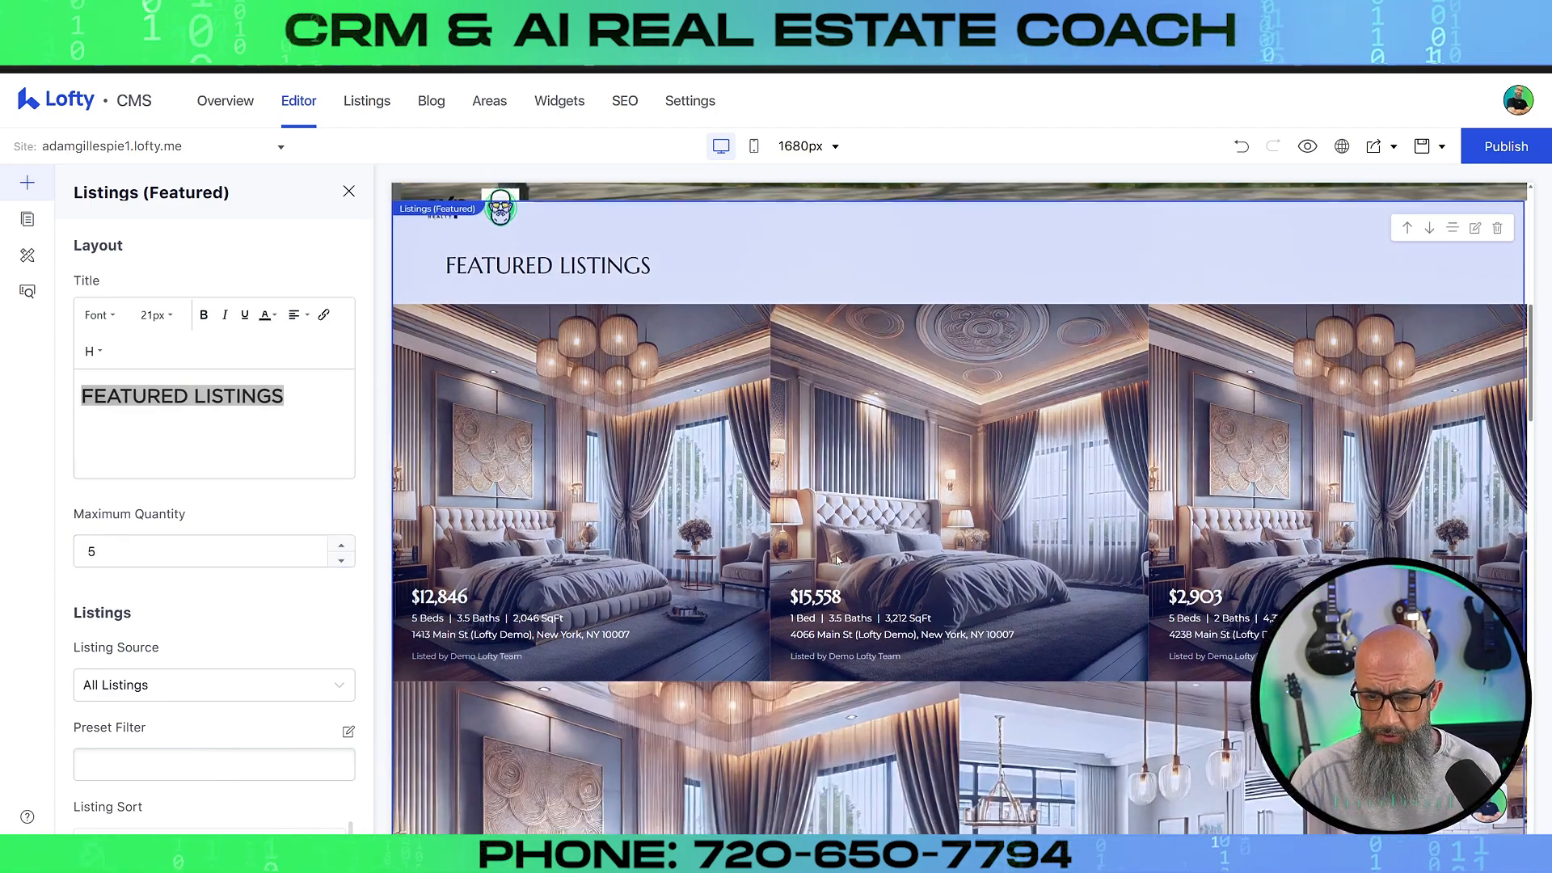
scroll(837, 560, "down", 2)
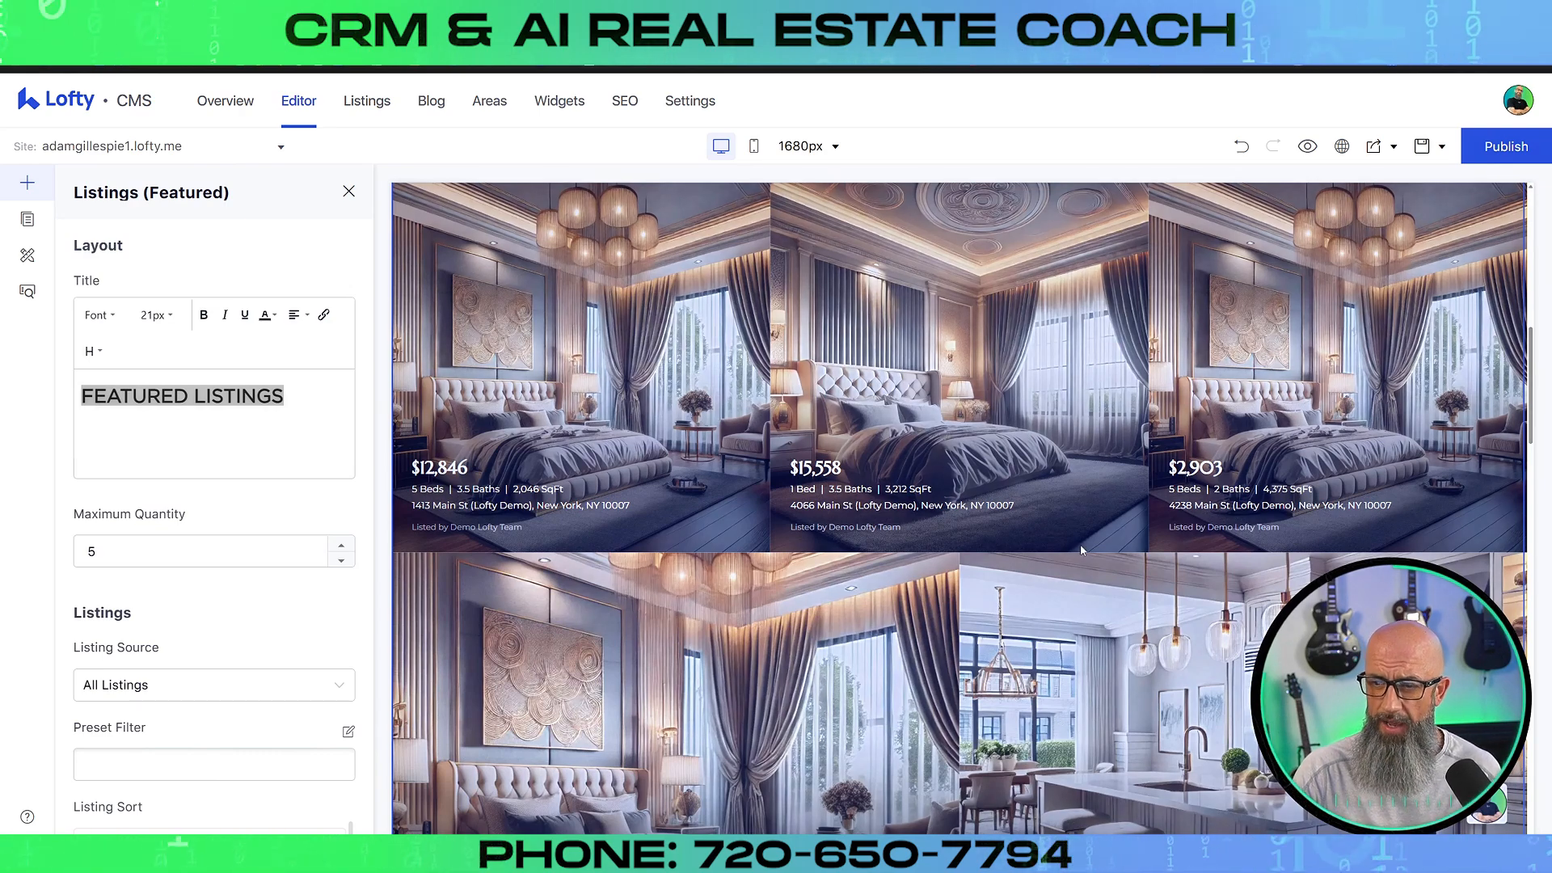
scroll(1055, 528, "down", 1)
scroll(161, 614, "down", 3)
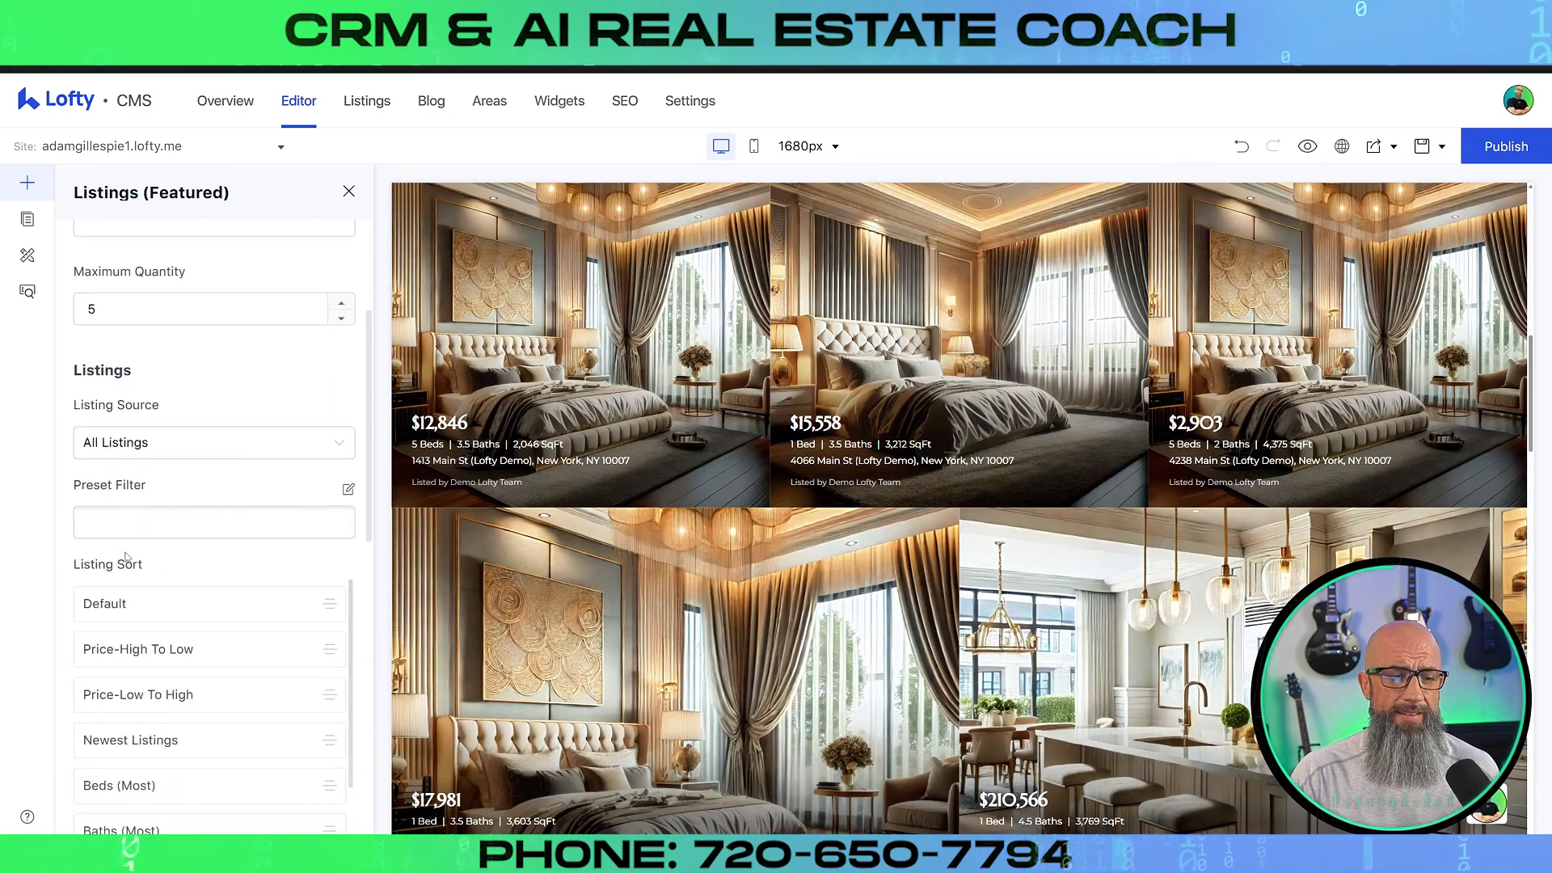
left_click(342, 452)
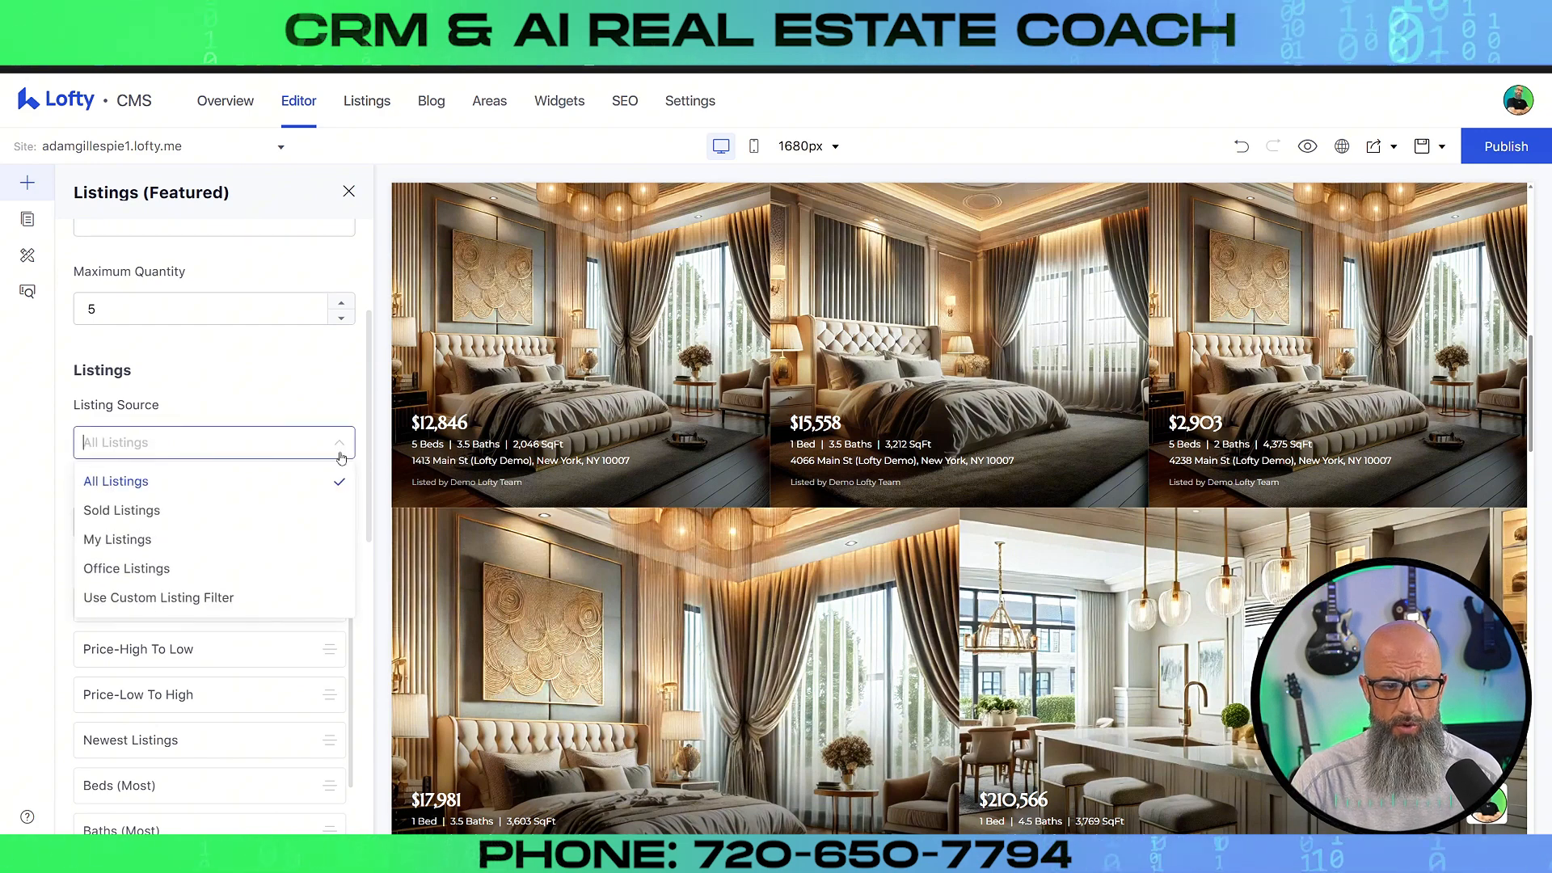
left_click(173, 519)
left_click(178, 444)
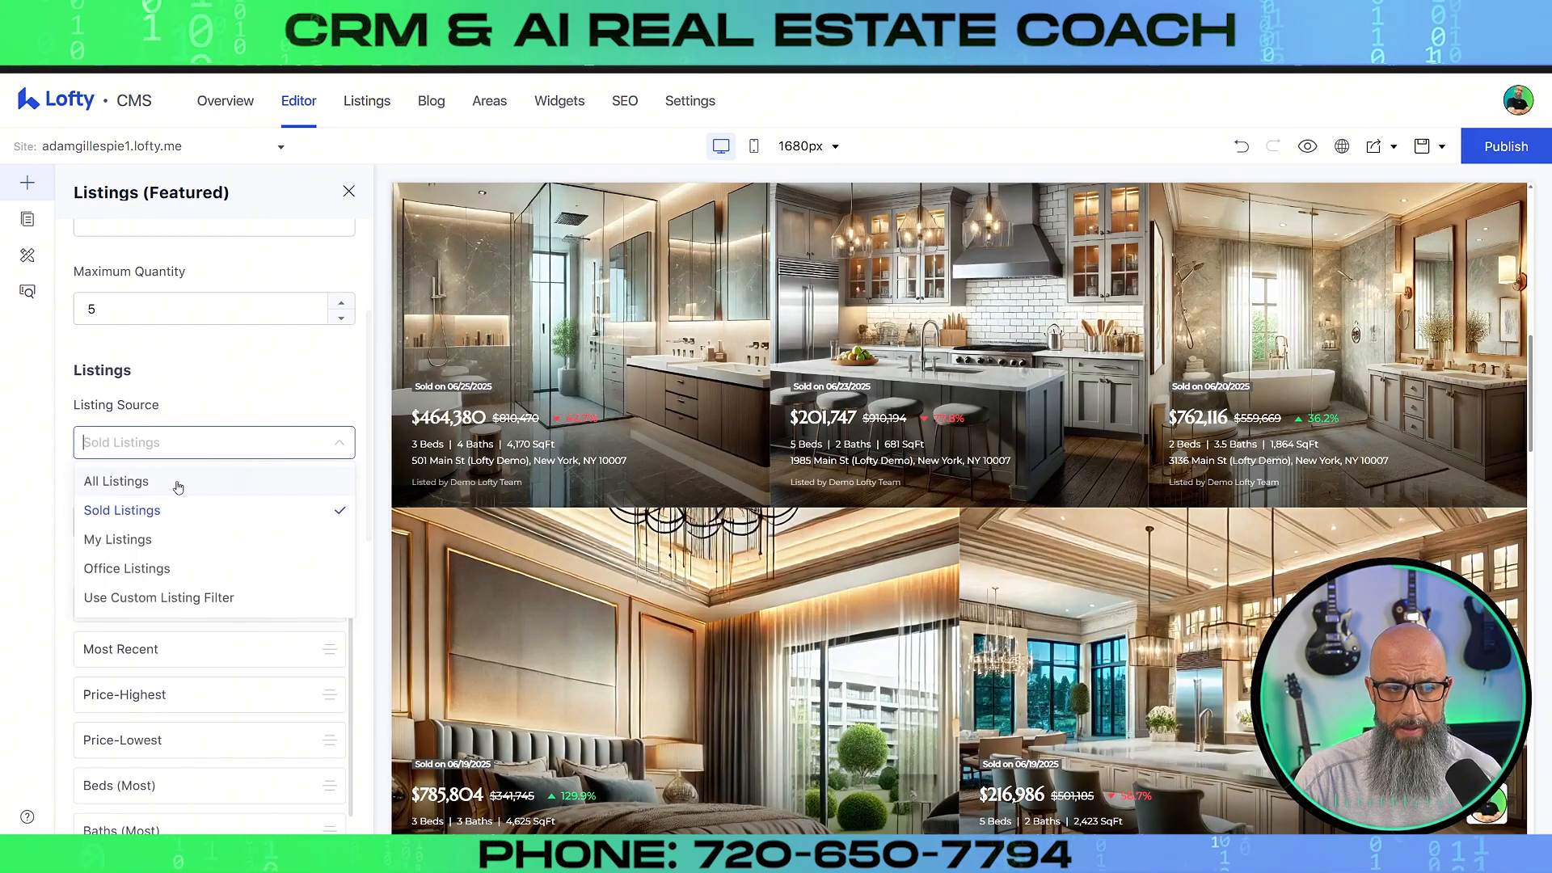
left_click(121, 539)
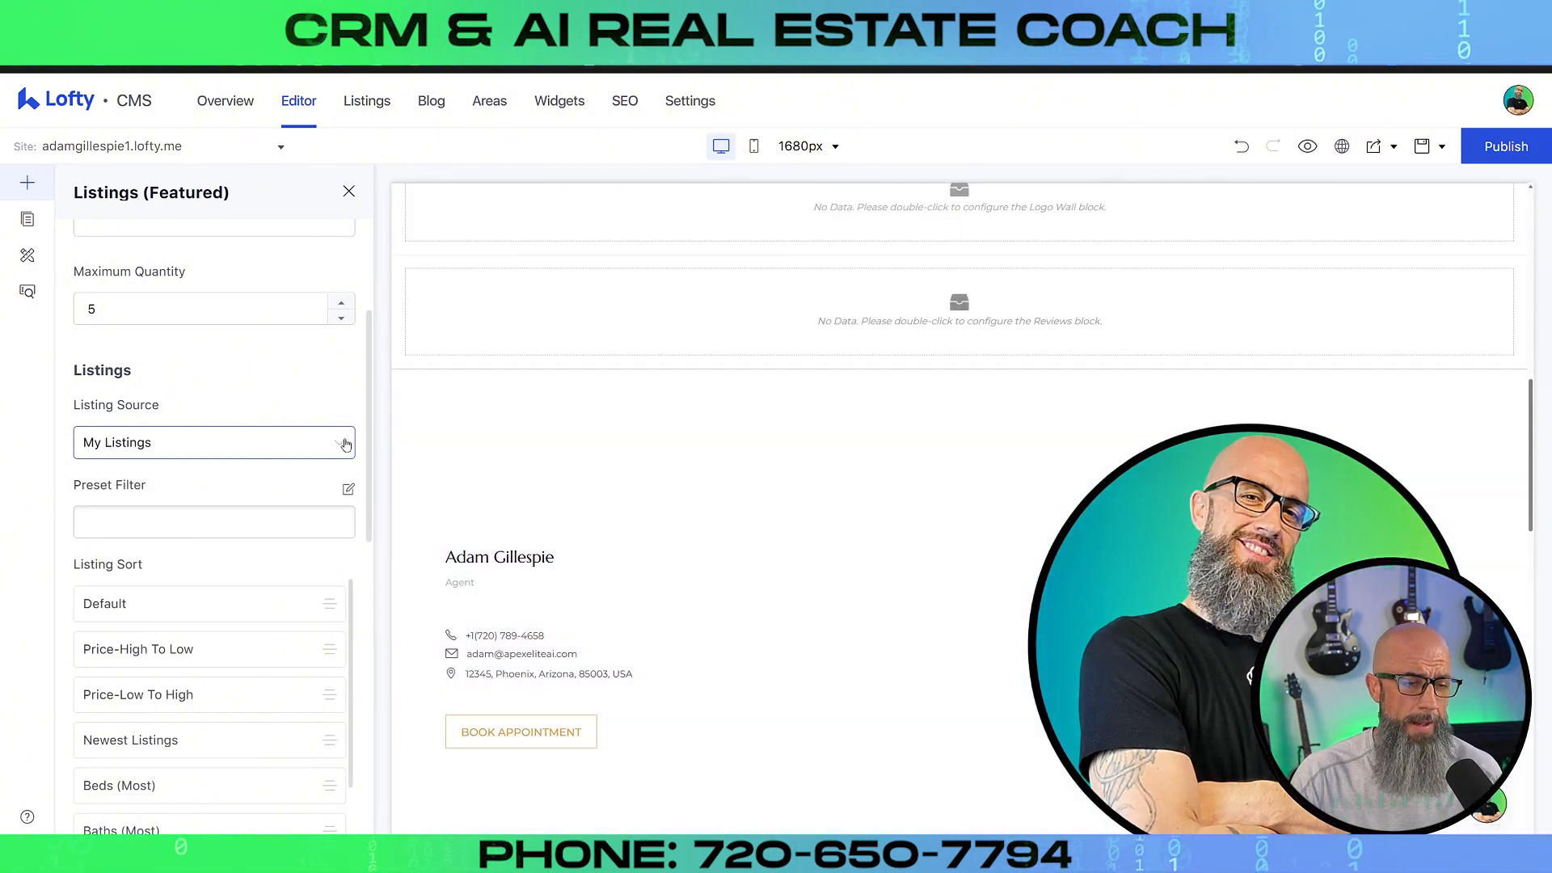
left_click(345, 444)
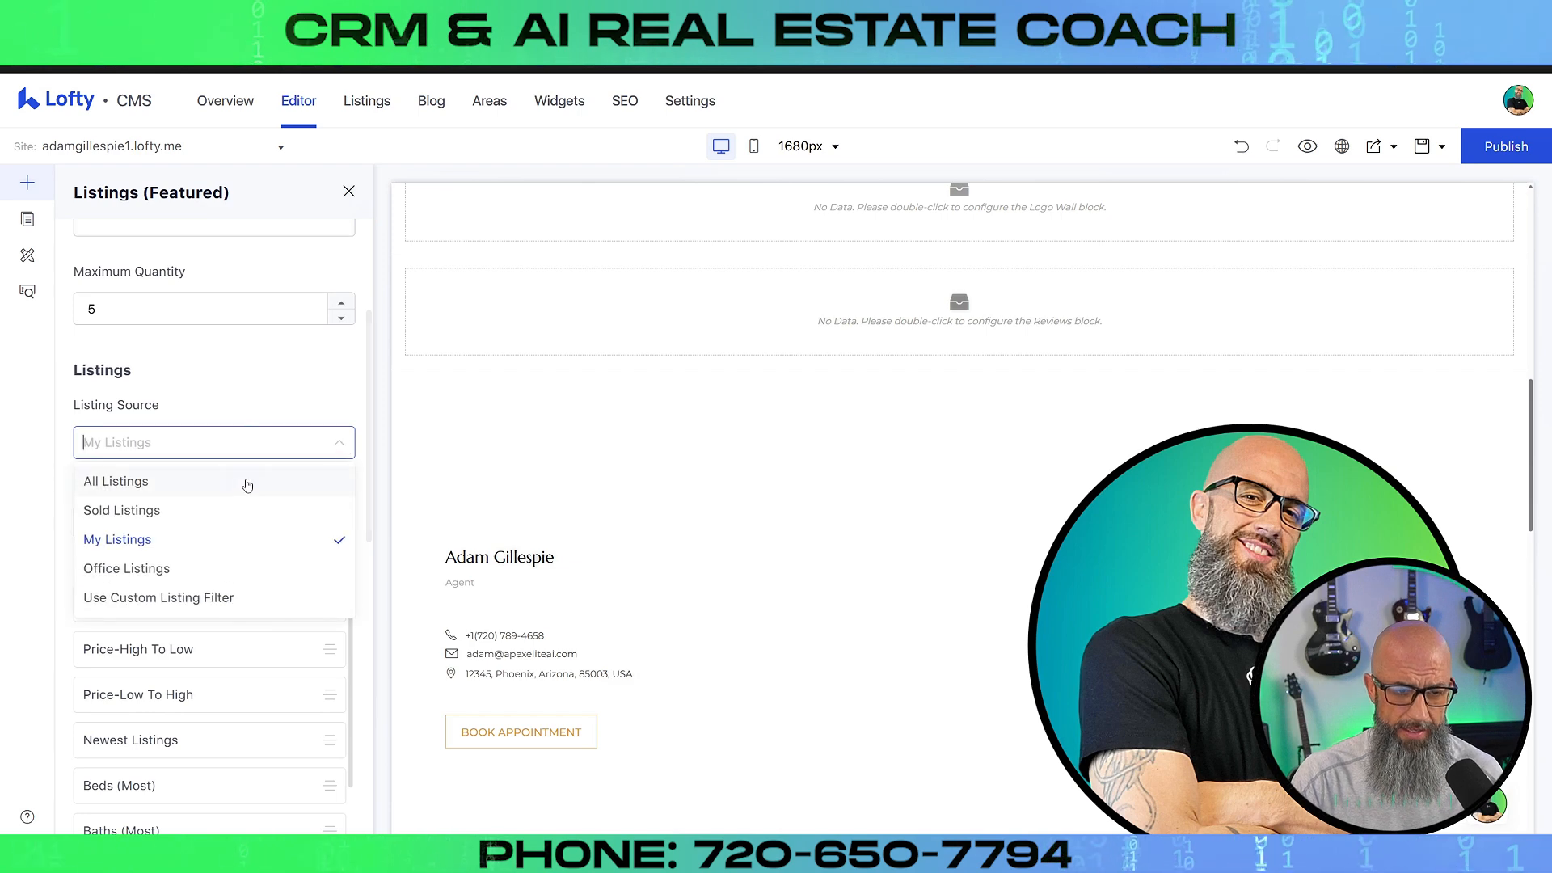
left_click(167, 570)
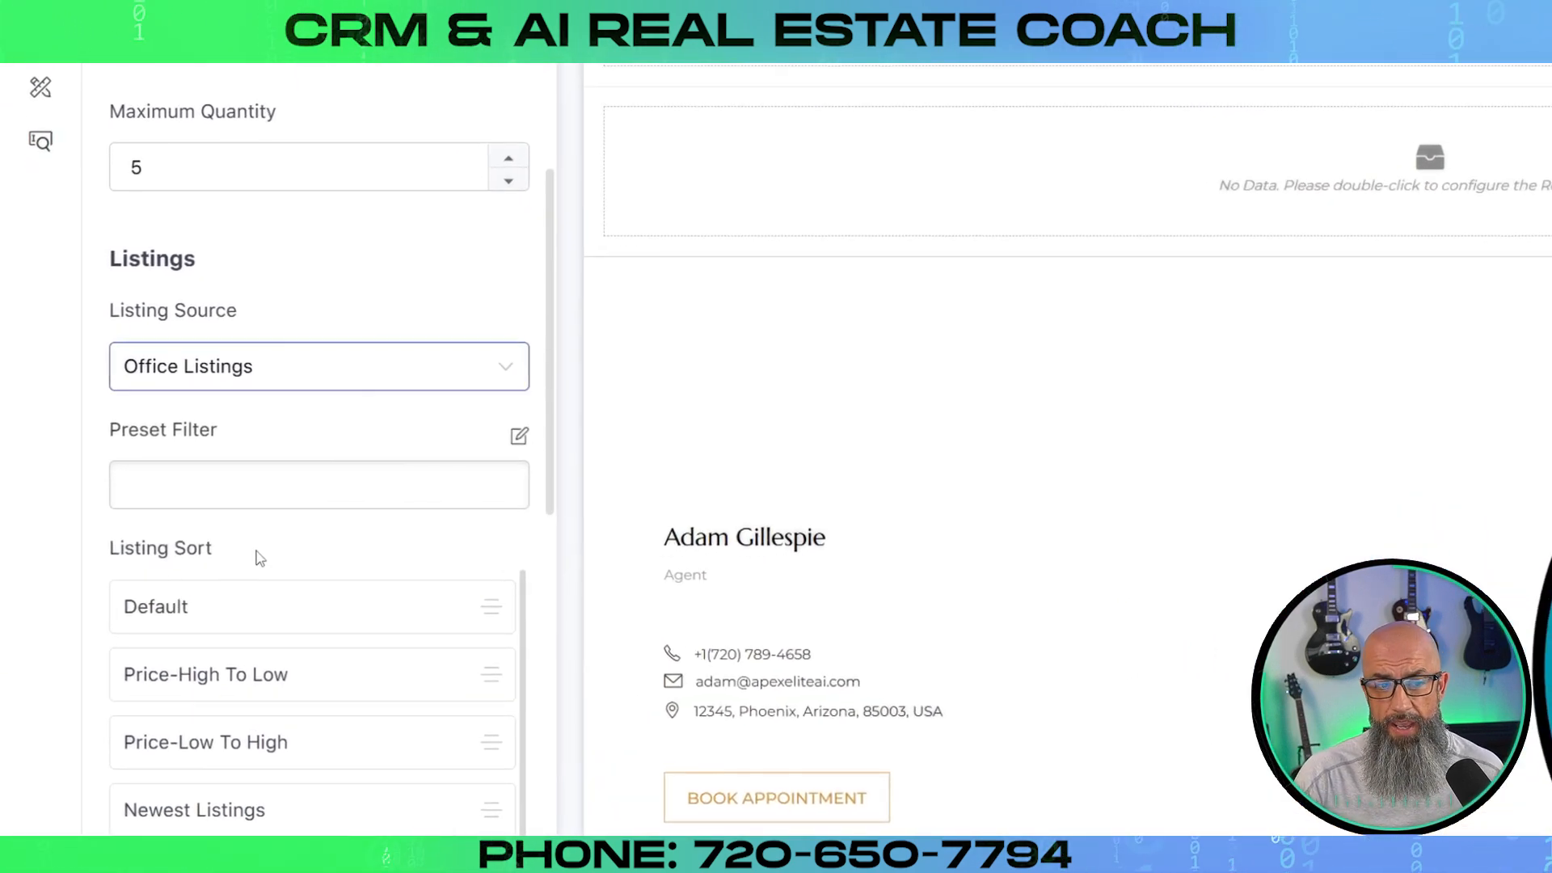
- Try a custom listing filter with the property type Condo, cancel it, and return the listing source to All Listings
left_click(509, 376)
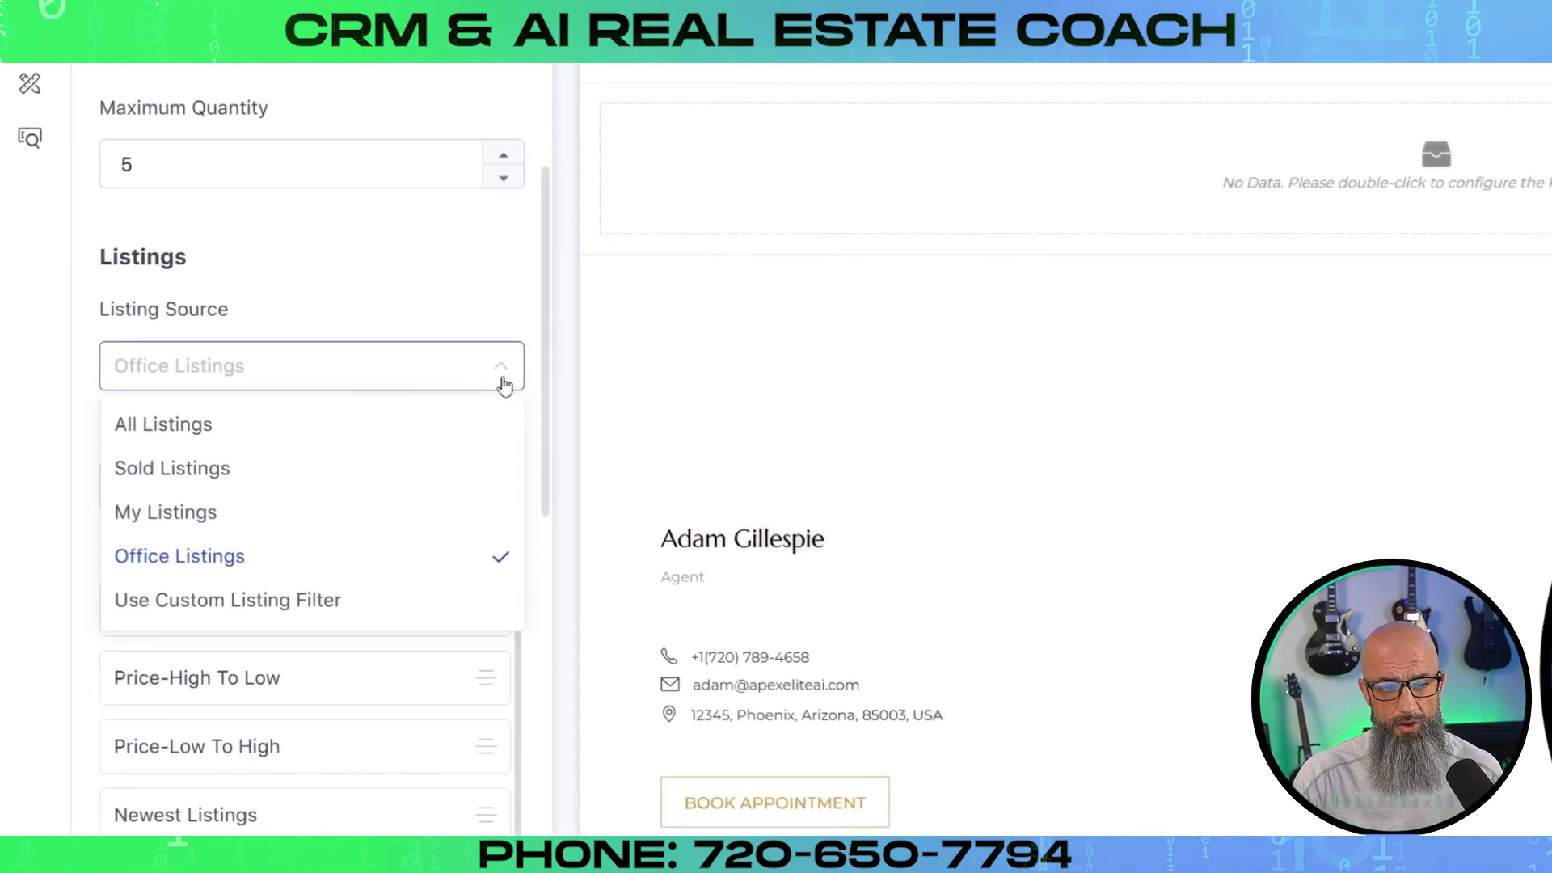
left_click(226, 602)
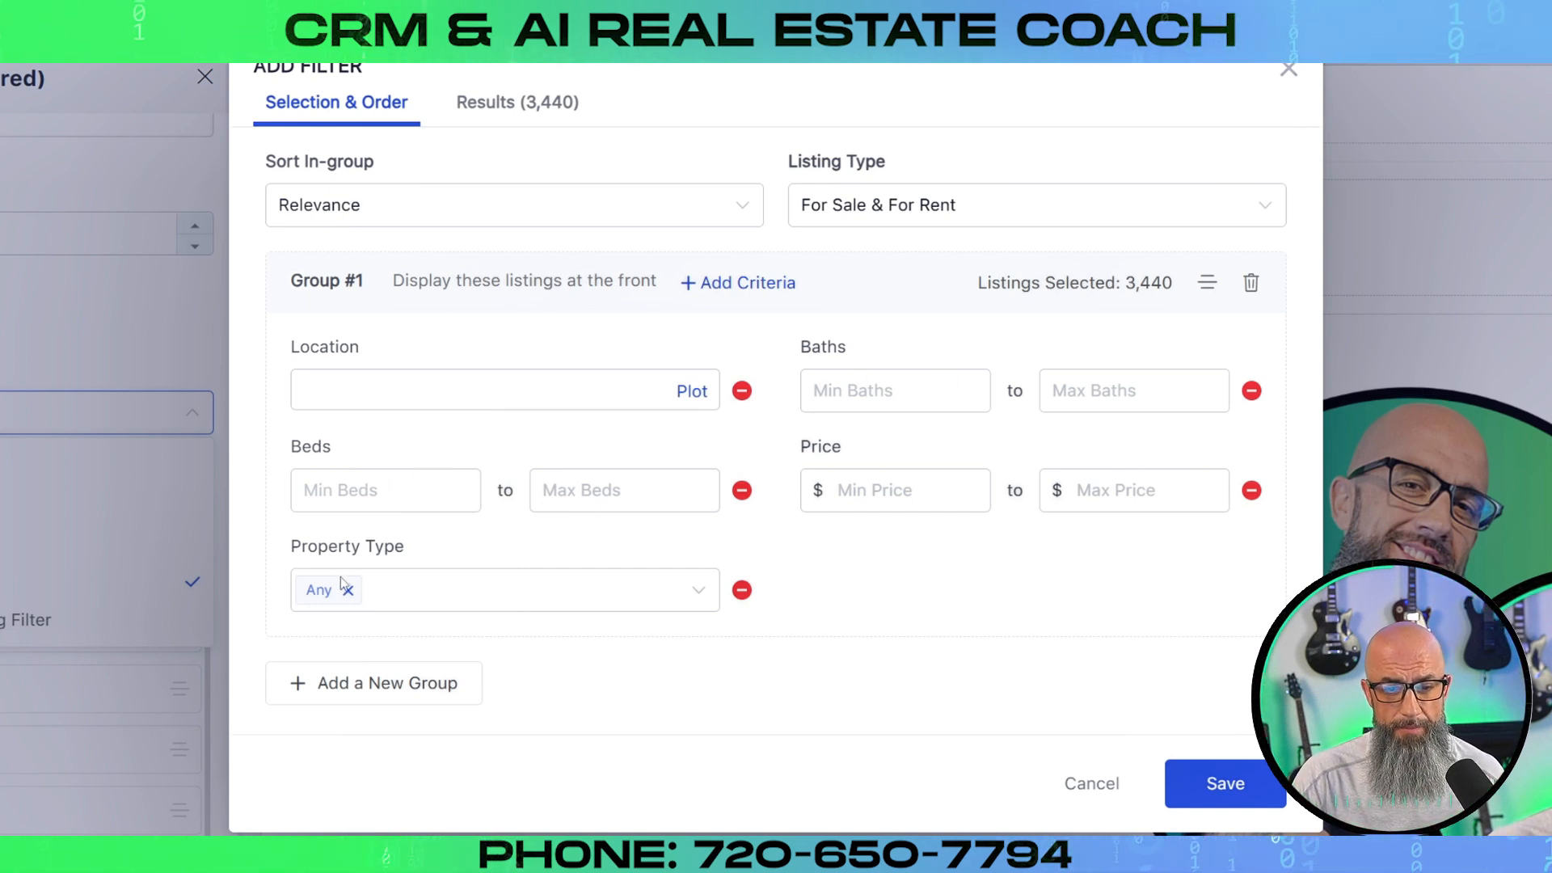
left_click(693, 591)
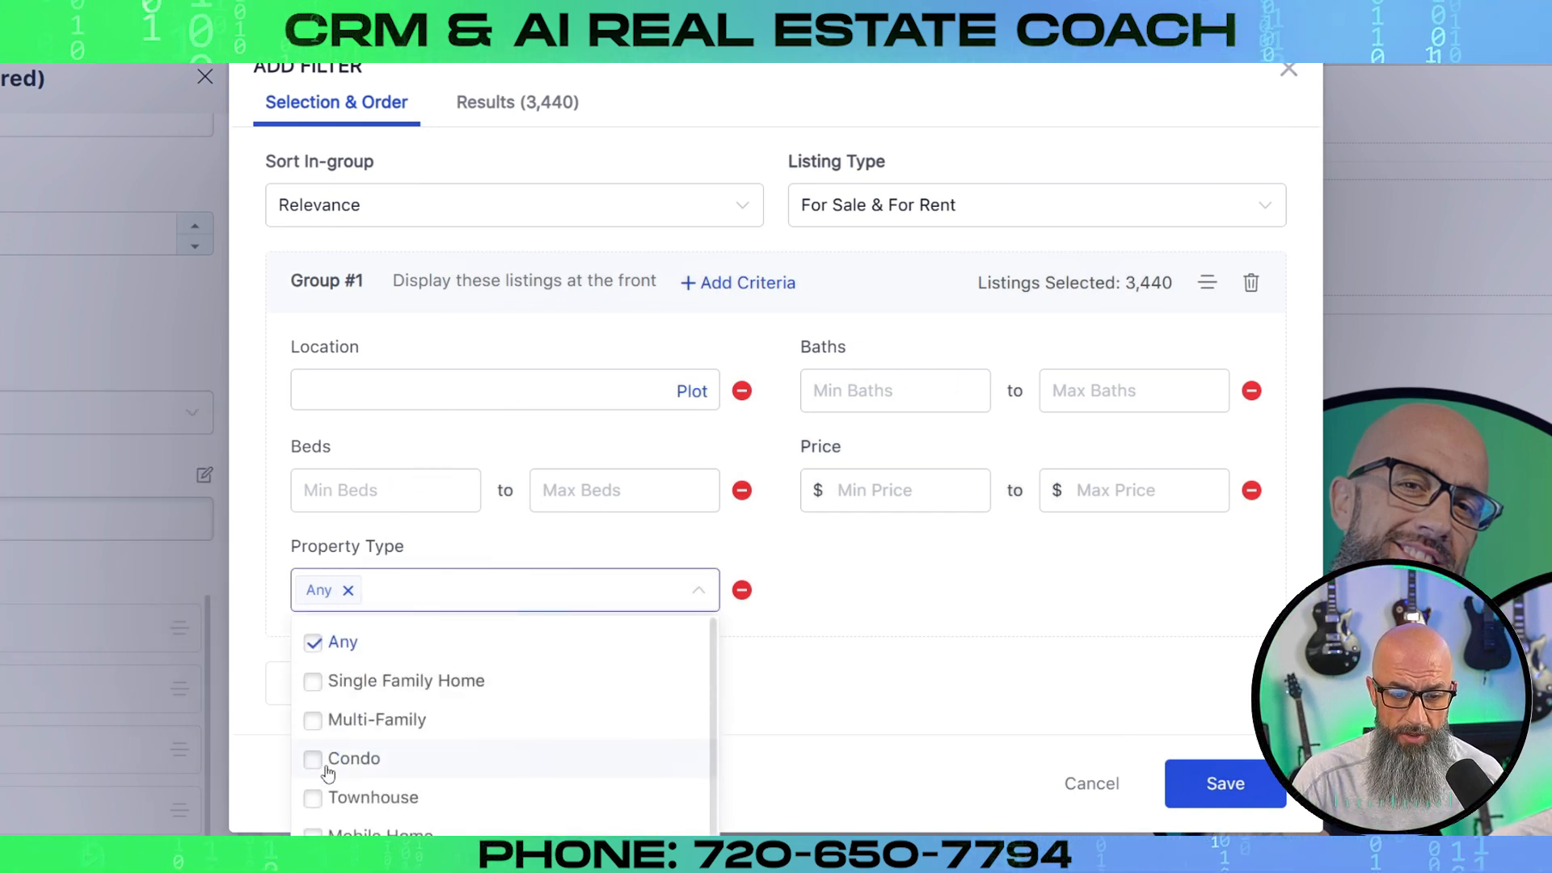
left_click(324, 764)
left_click(314, 642)
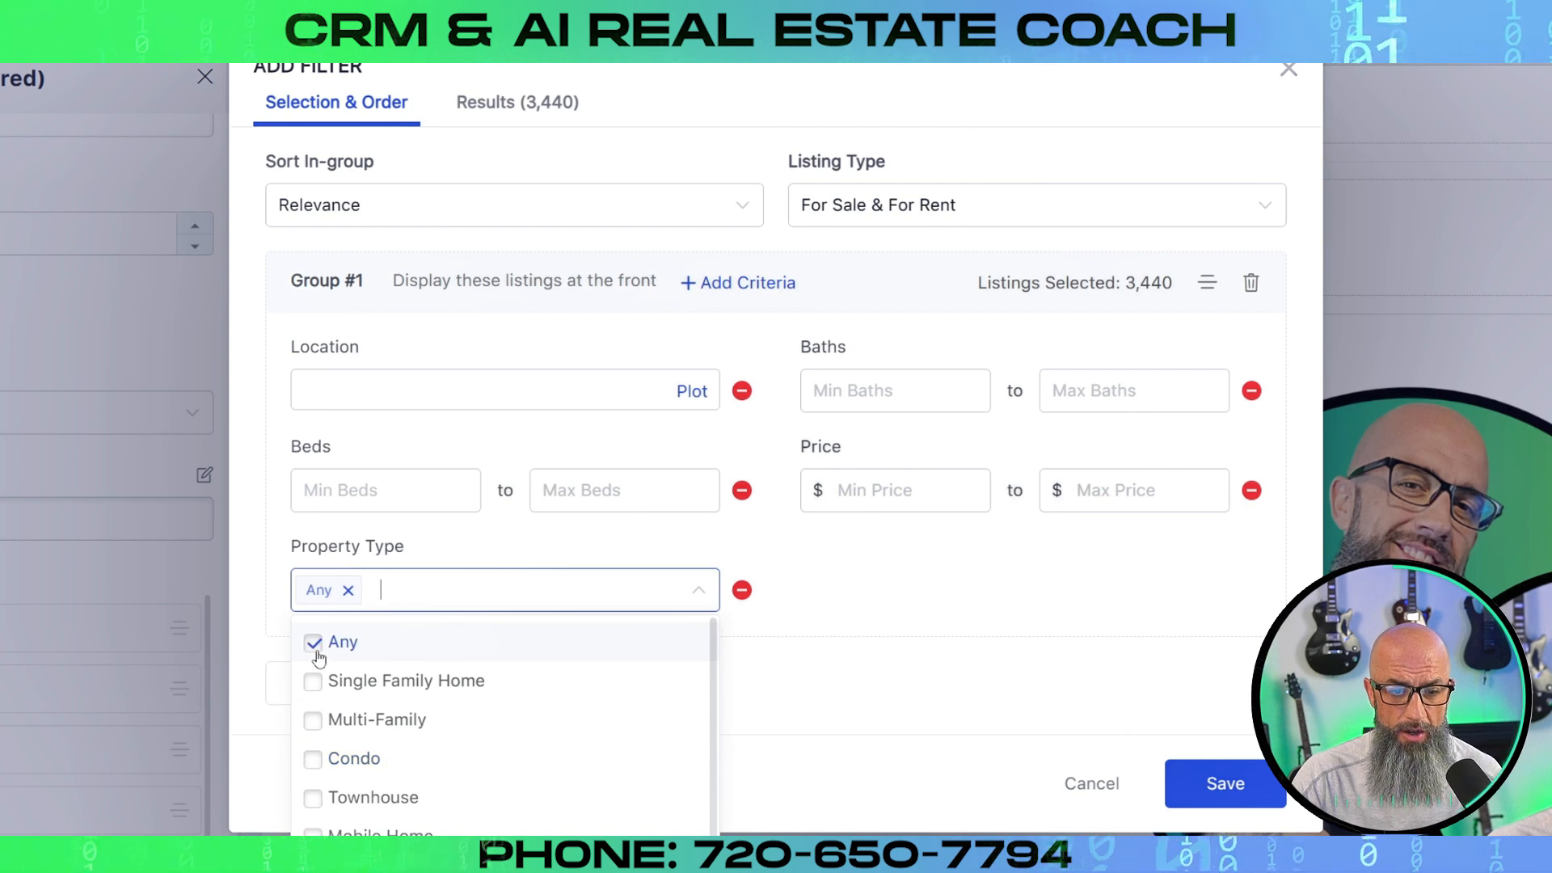
left_click(315, 766)
left_click(824, 648)
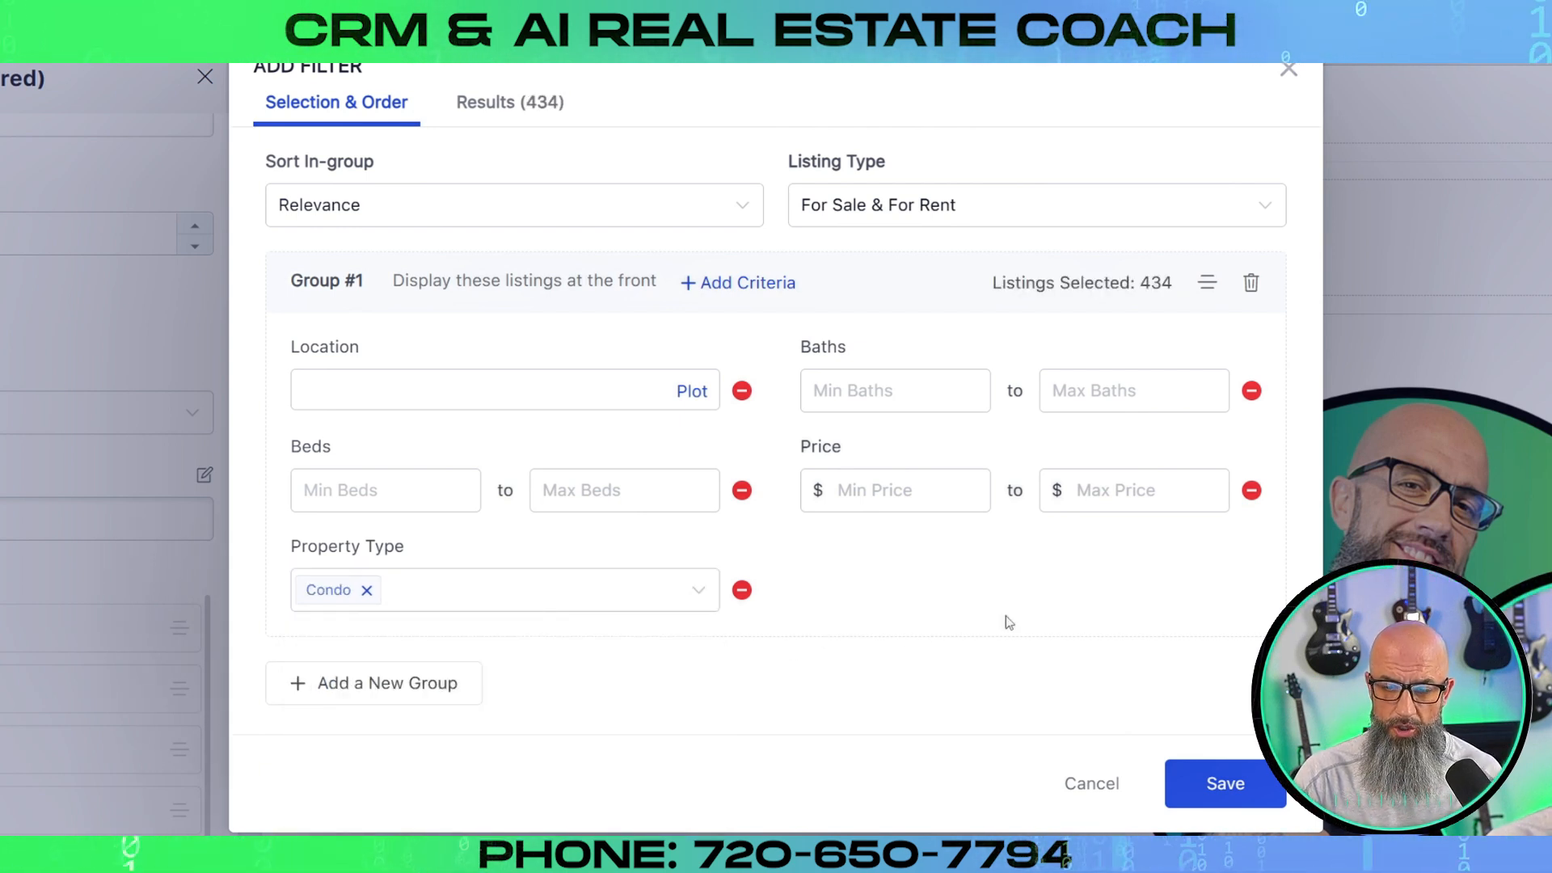
left_click(470, 399)
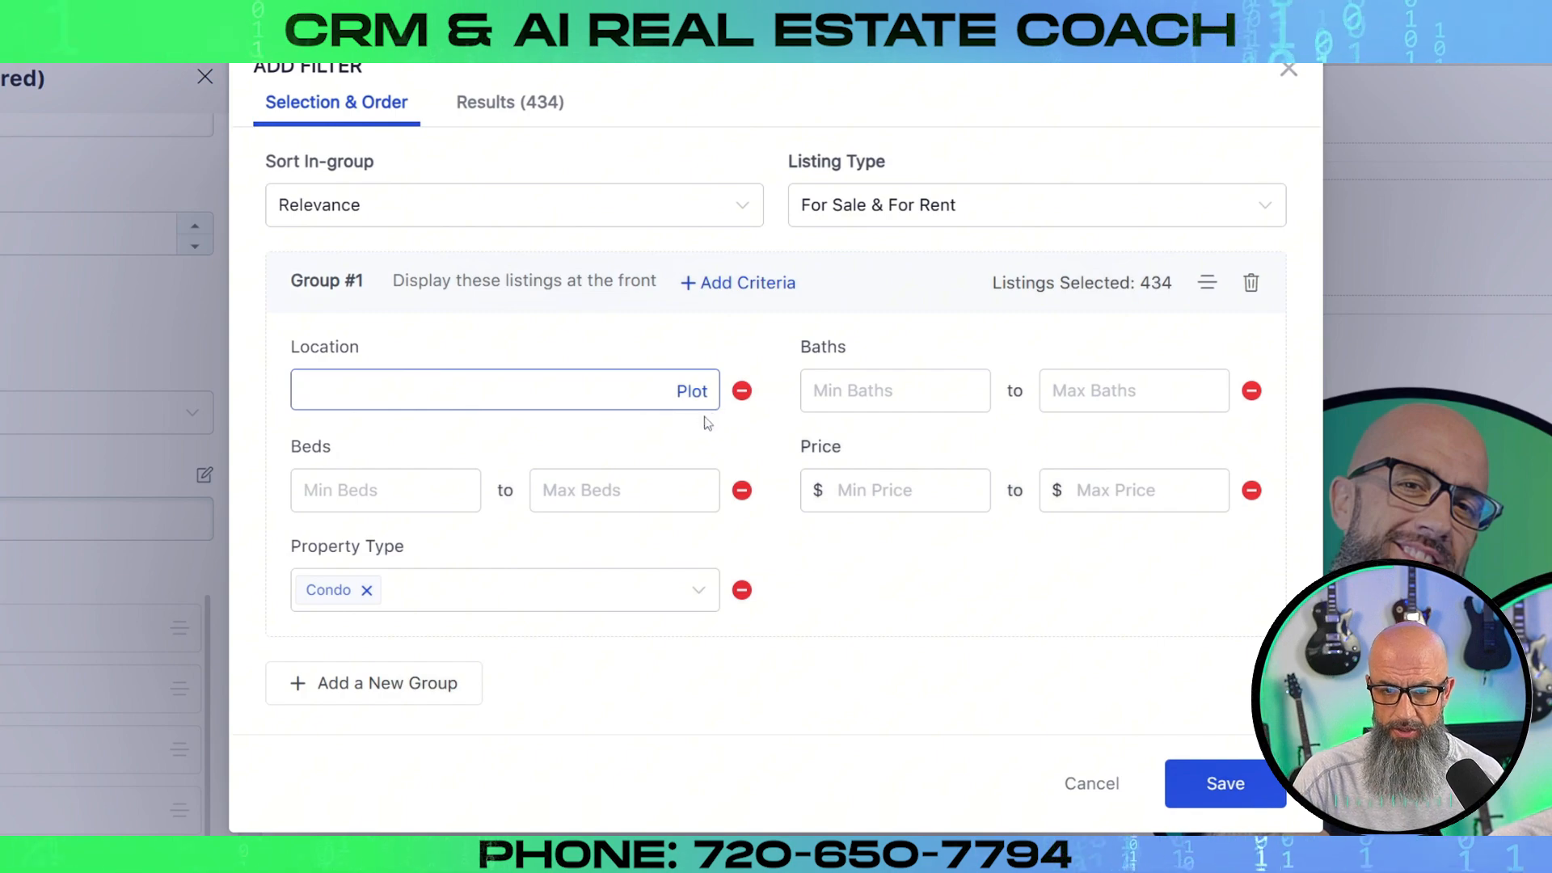
left_click(1091, 783)
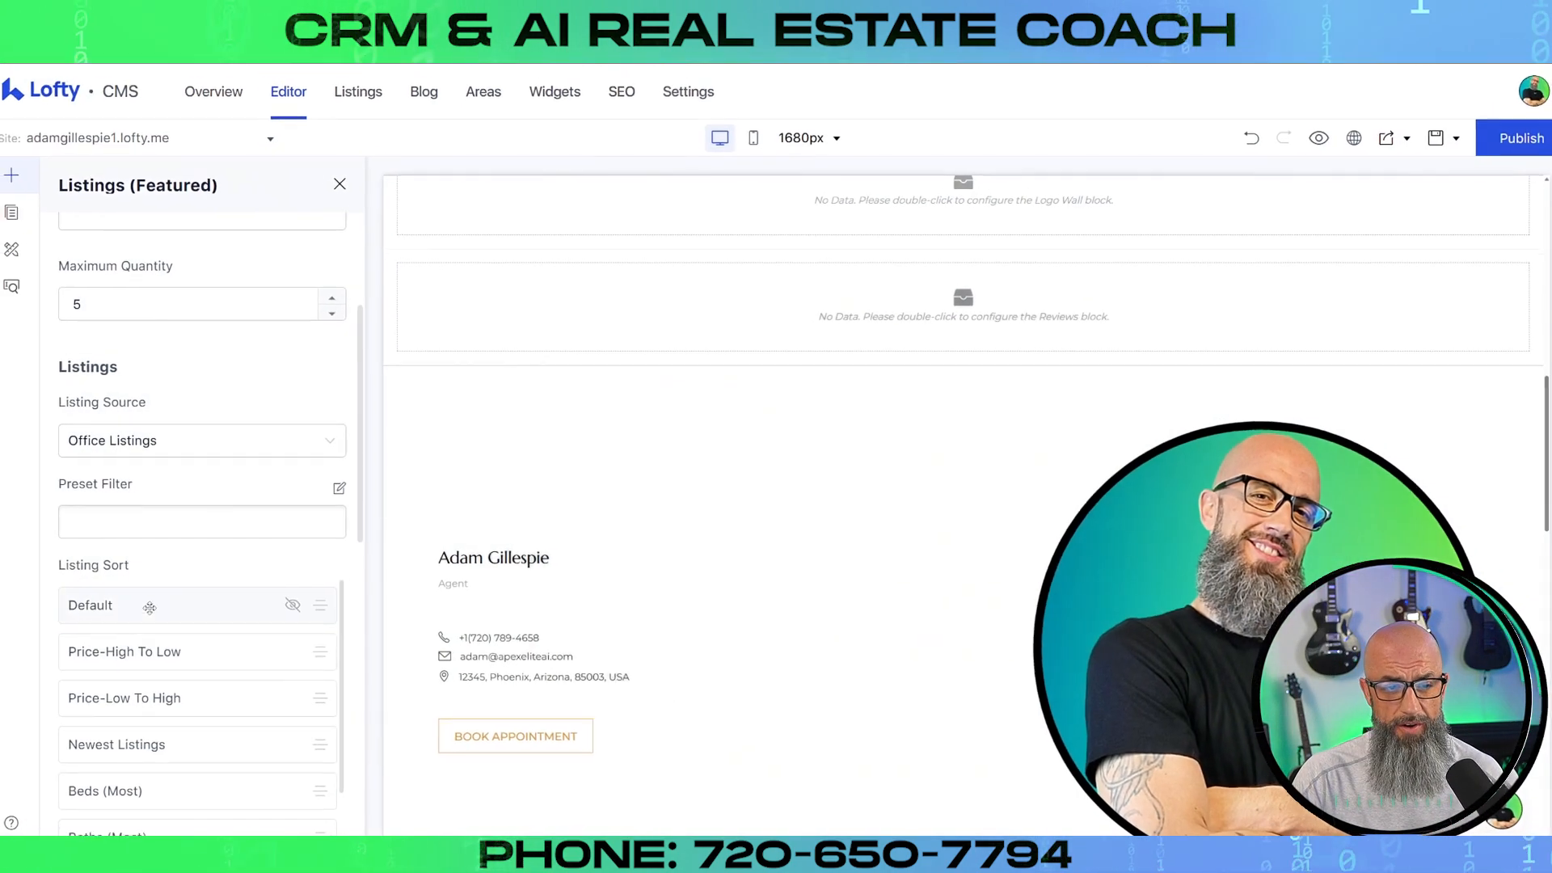
left_click(194, 445)
left_click(122, 478)
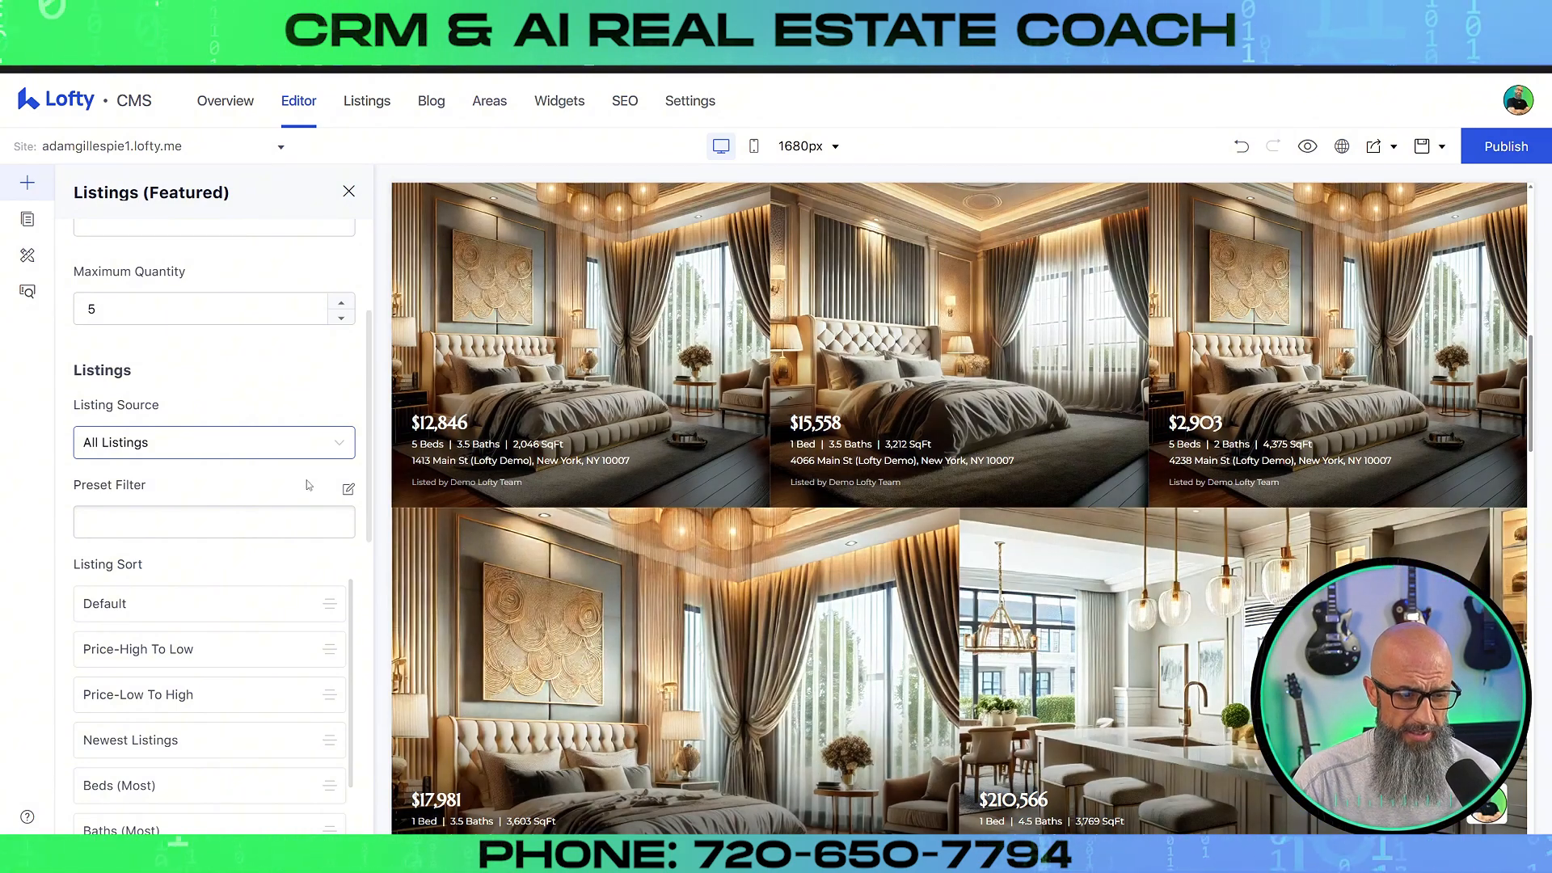
- Try hiding the Beds (Most) option in the listing sort, and show it again
scroll(284, 490, "down", 3)
scroll(284, 490, "down", 4)
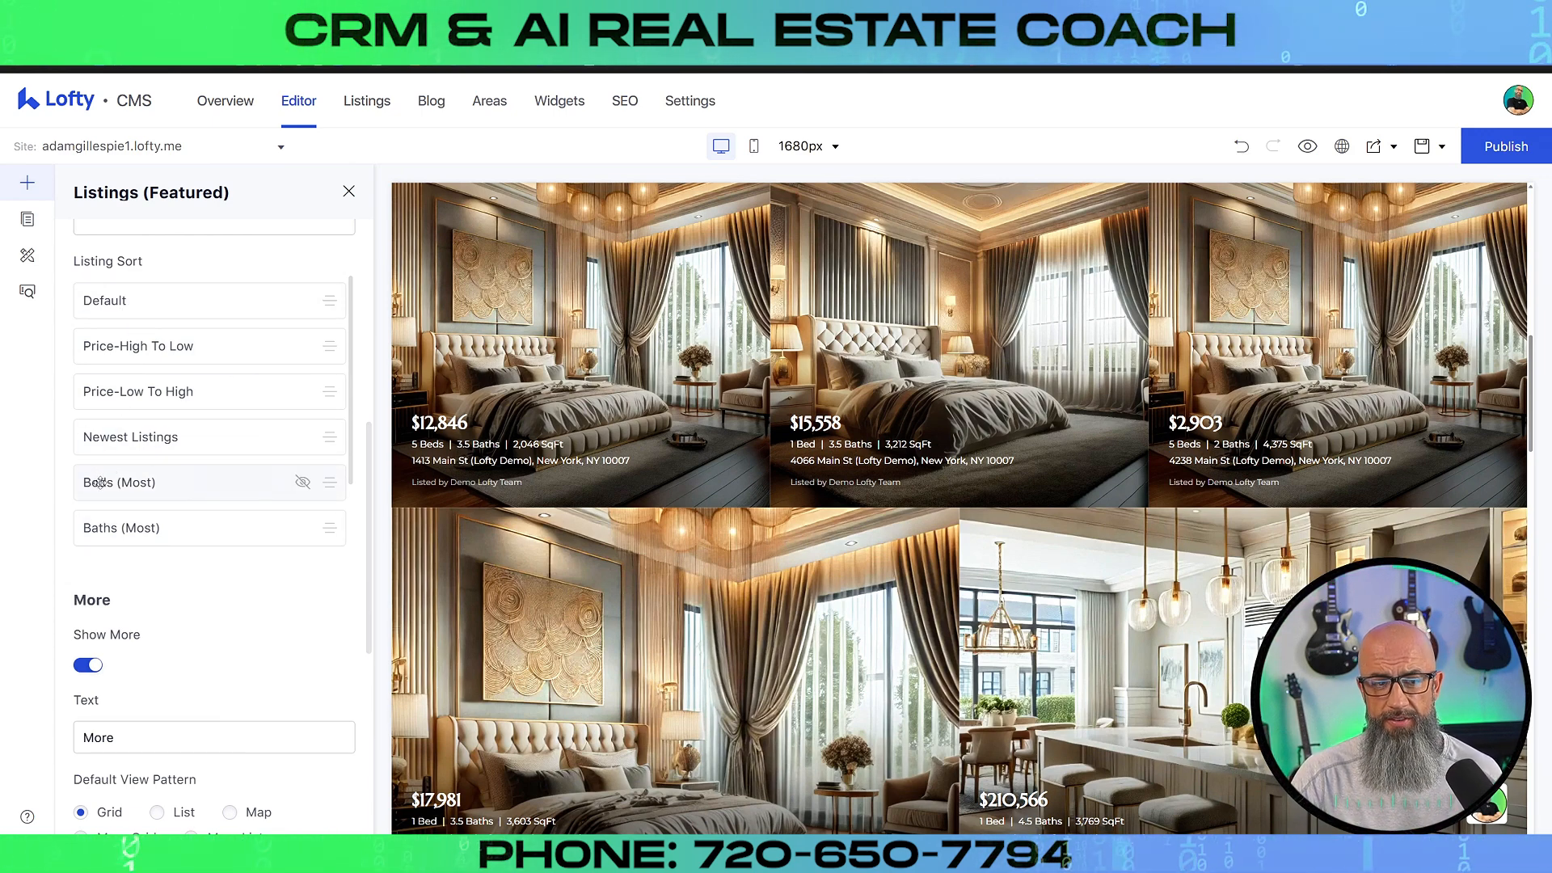
left_click(301, 483)
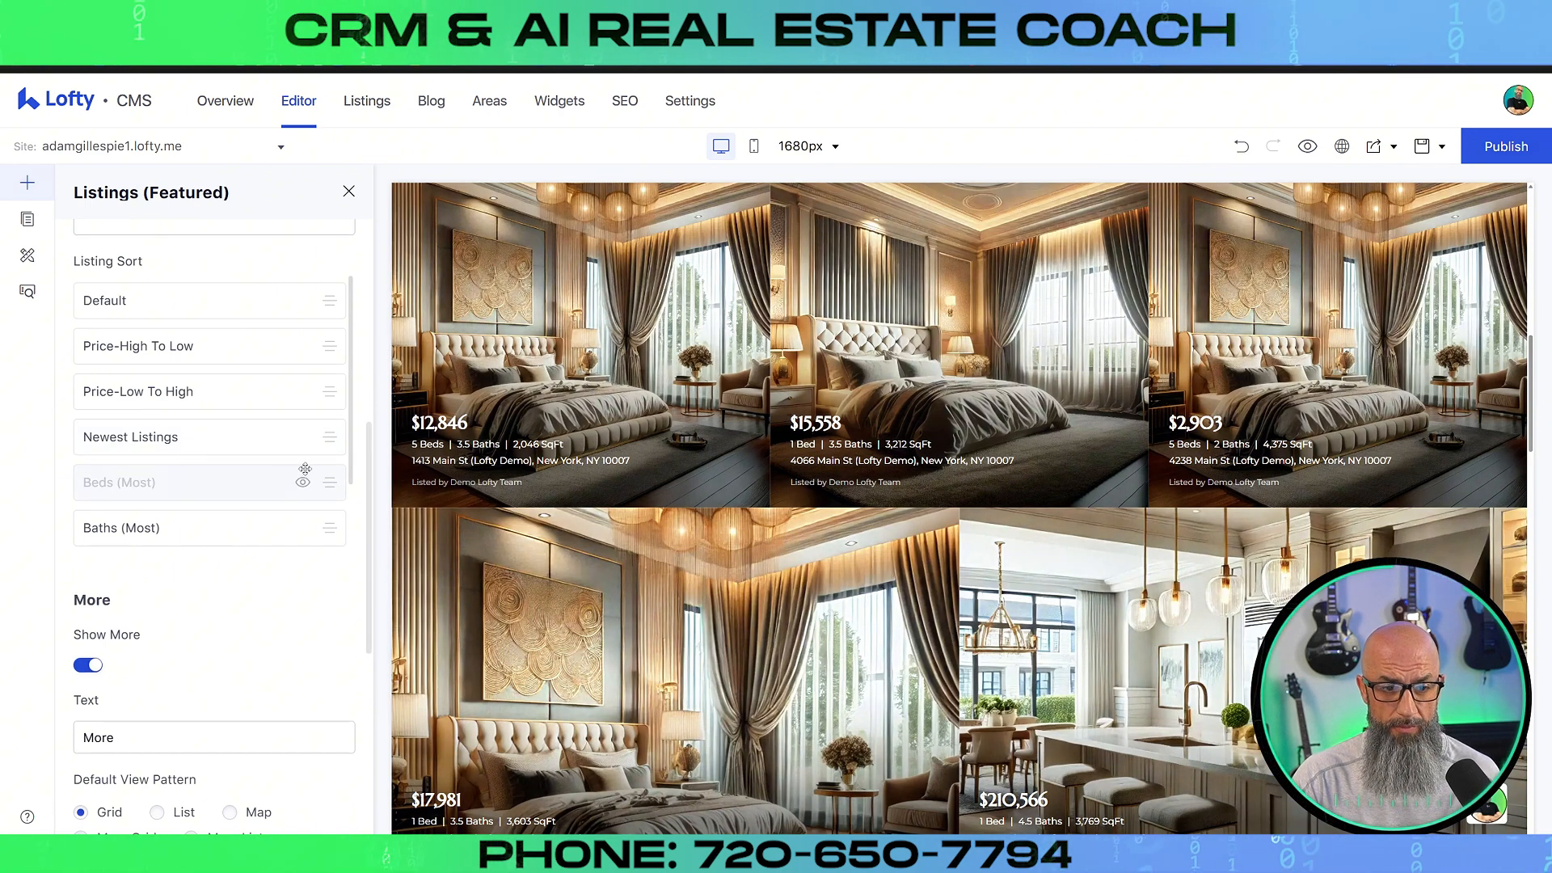
left_click(303, 483)
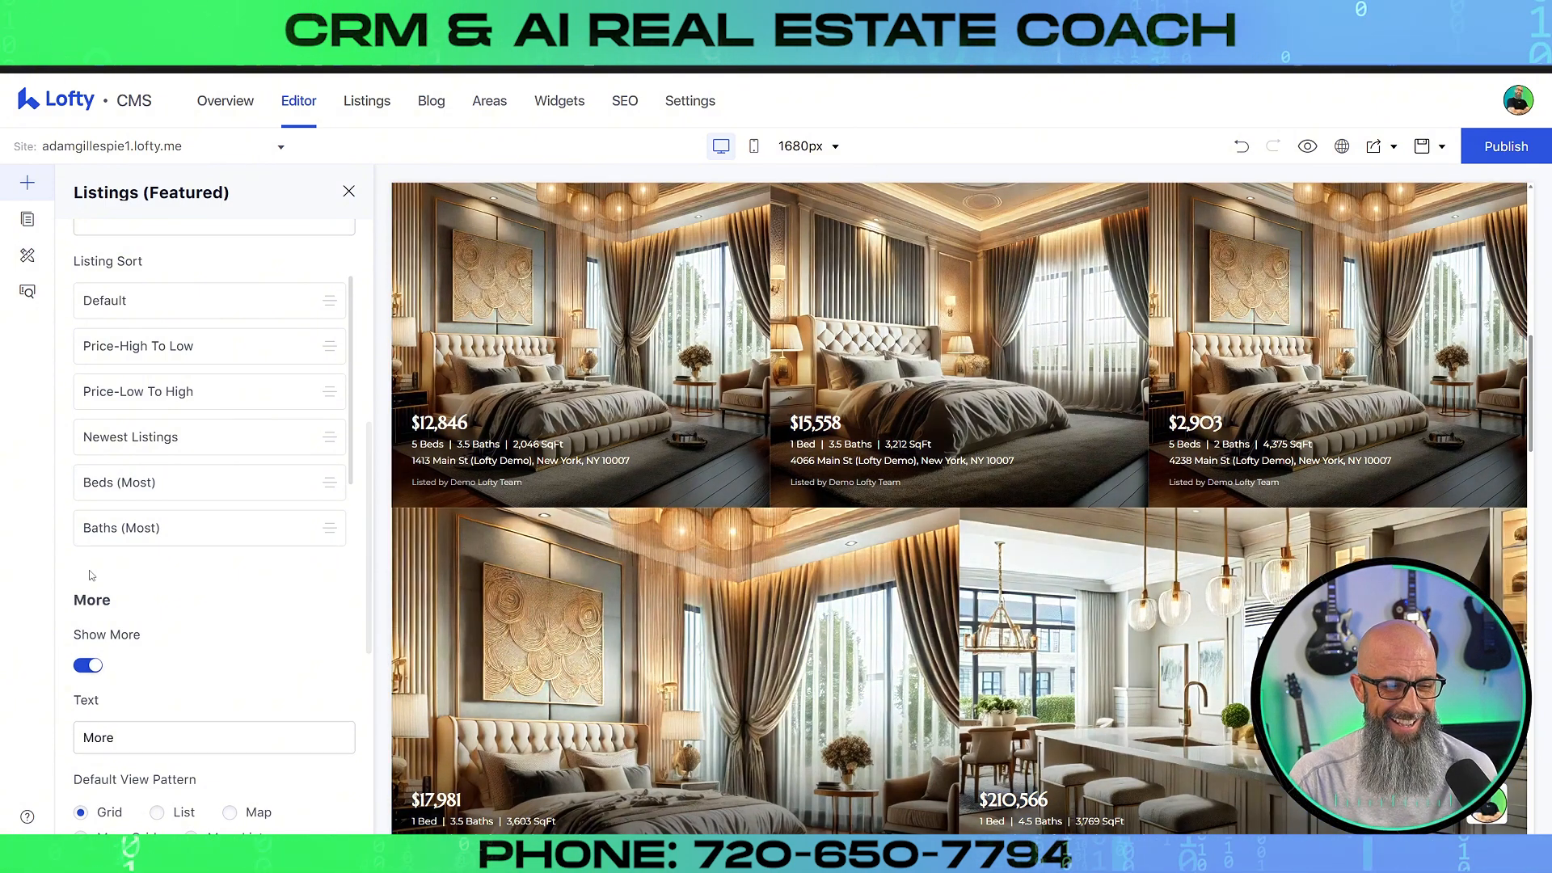
- Try the Featured Listings block without its More button, and turn Show More back on
scroll(248, 510, "down", 3)
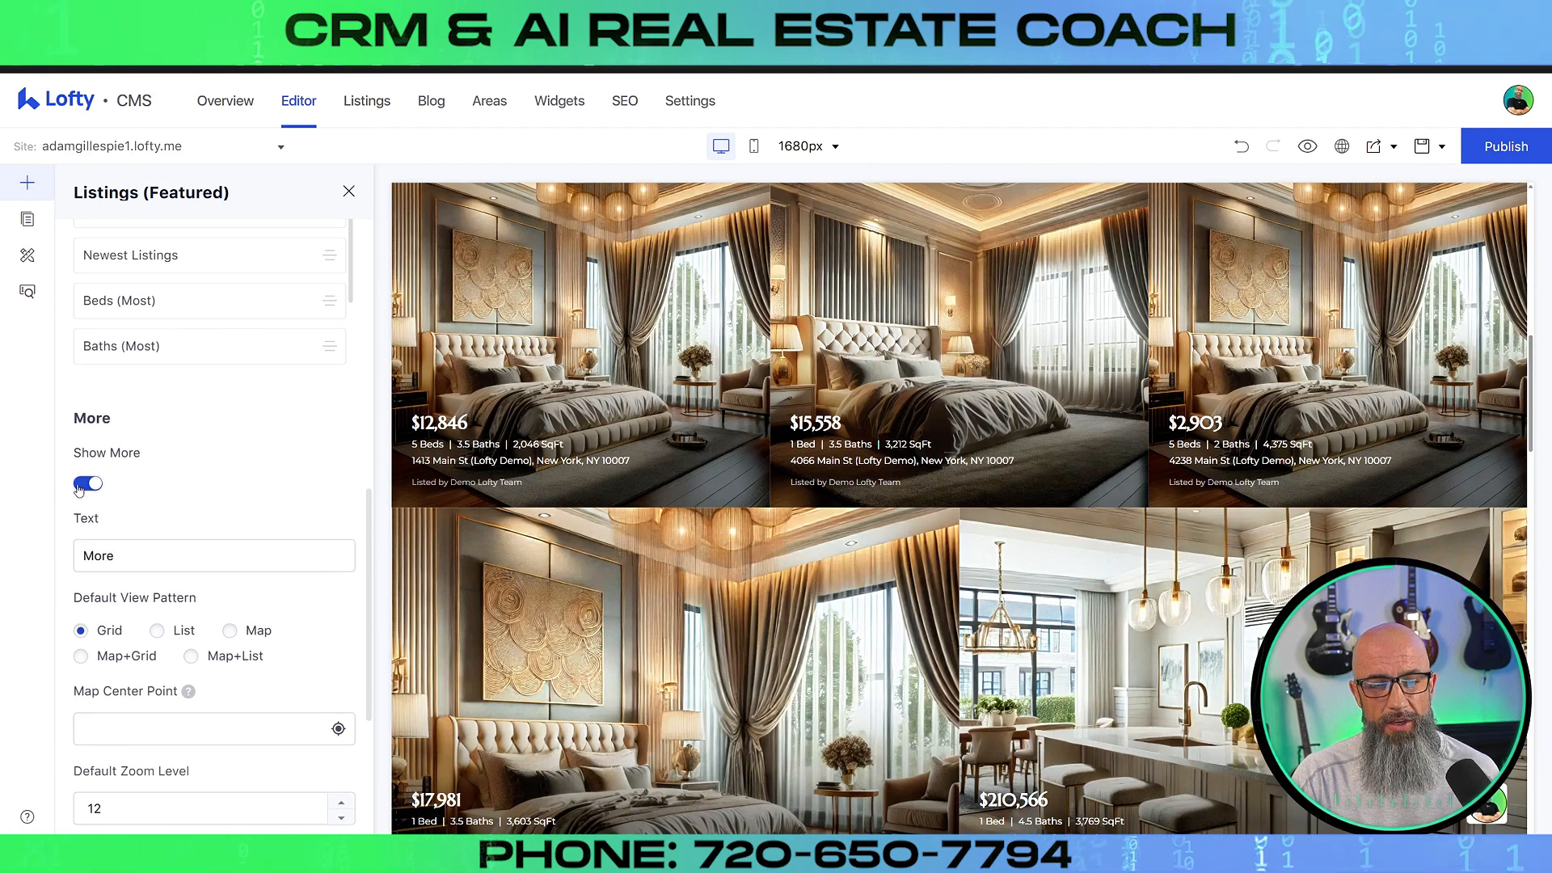
scroll(933, 679, "down", 3)
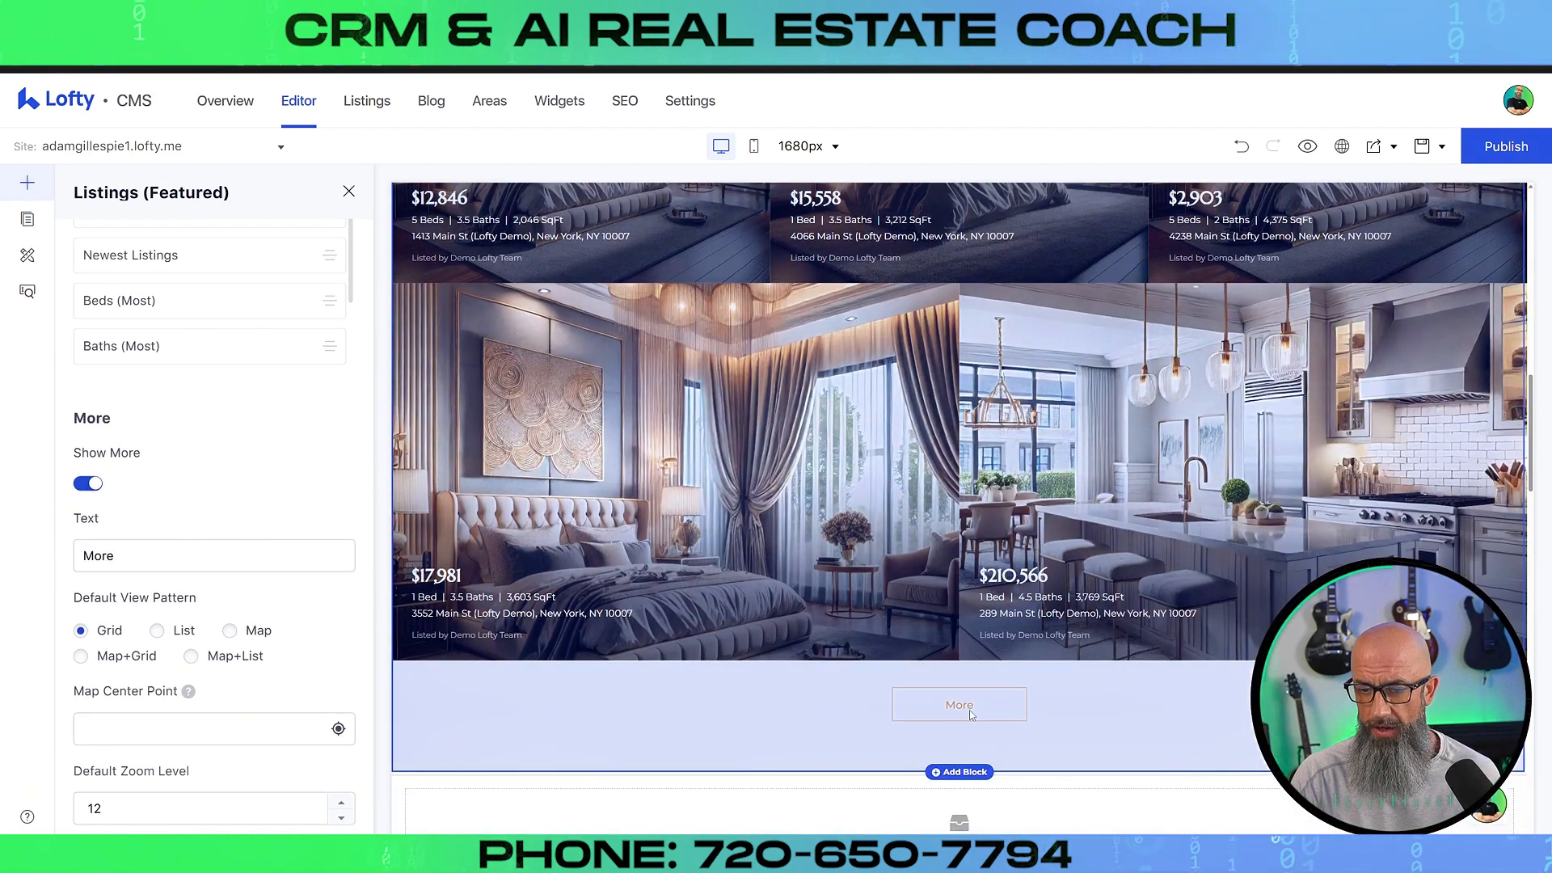
left_click(93, 485)
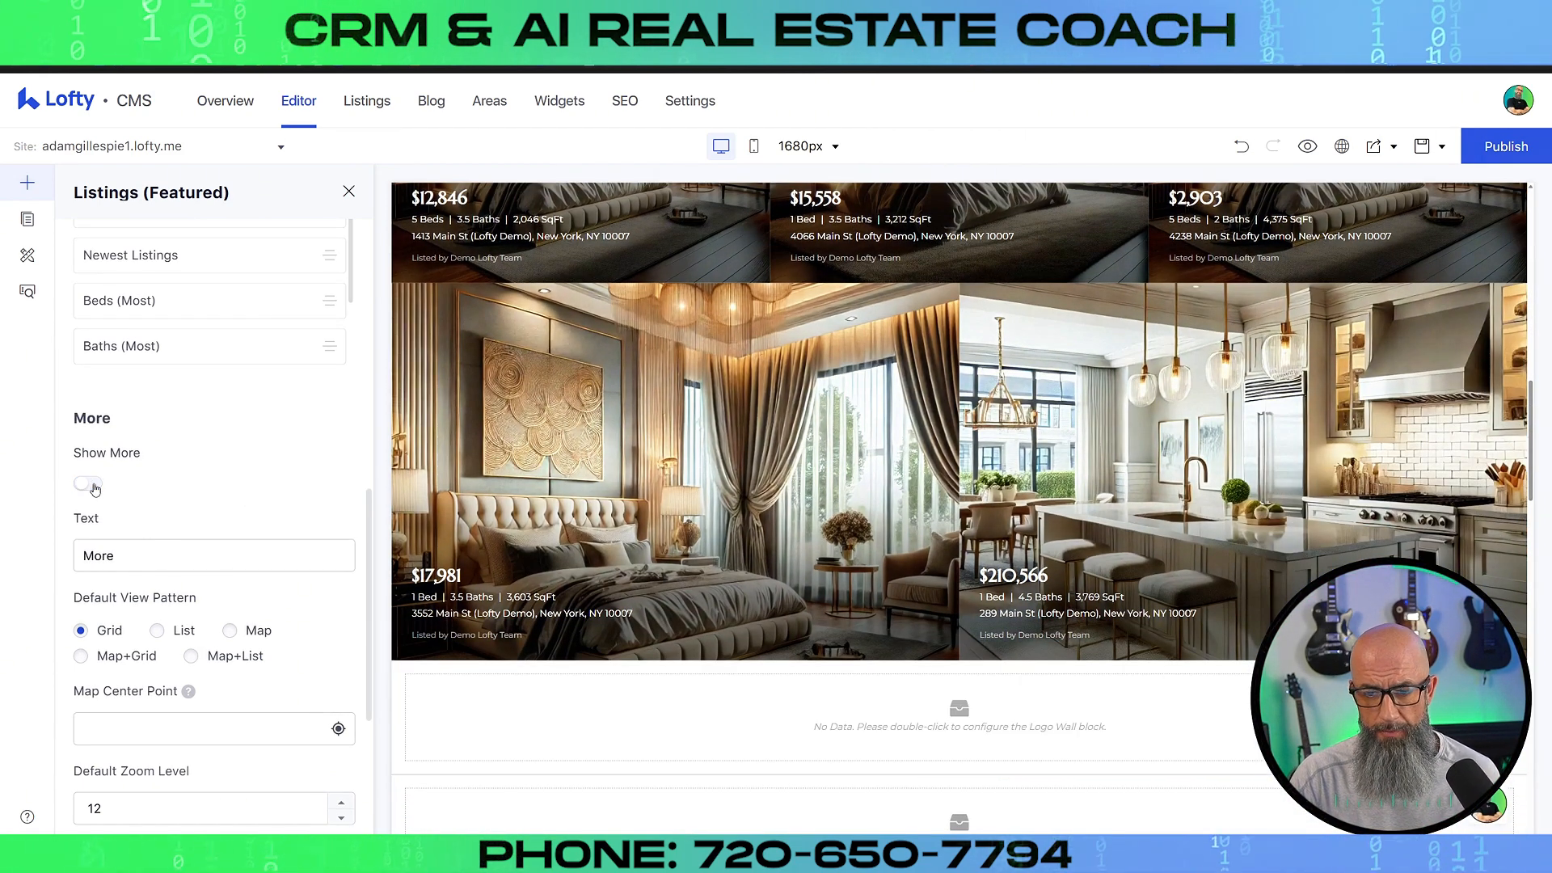
left_click(88, 485)
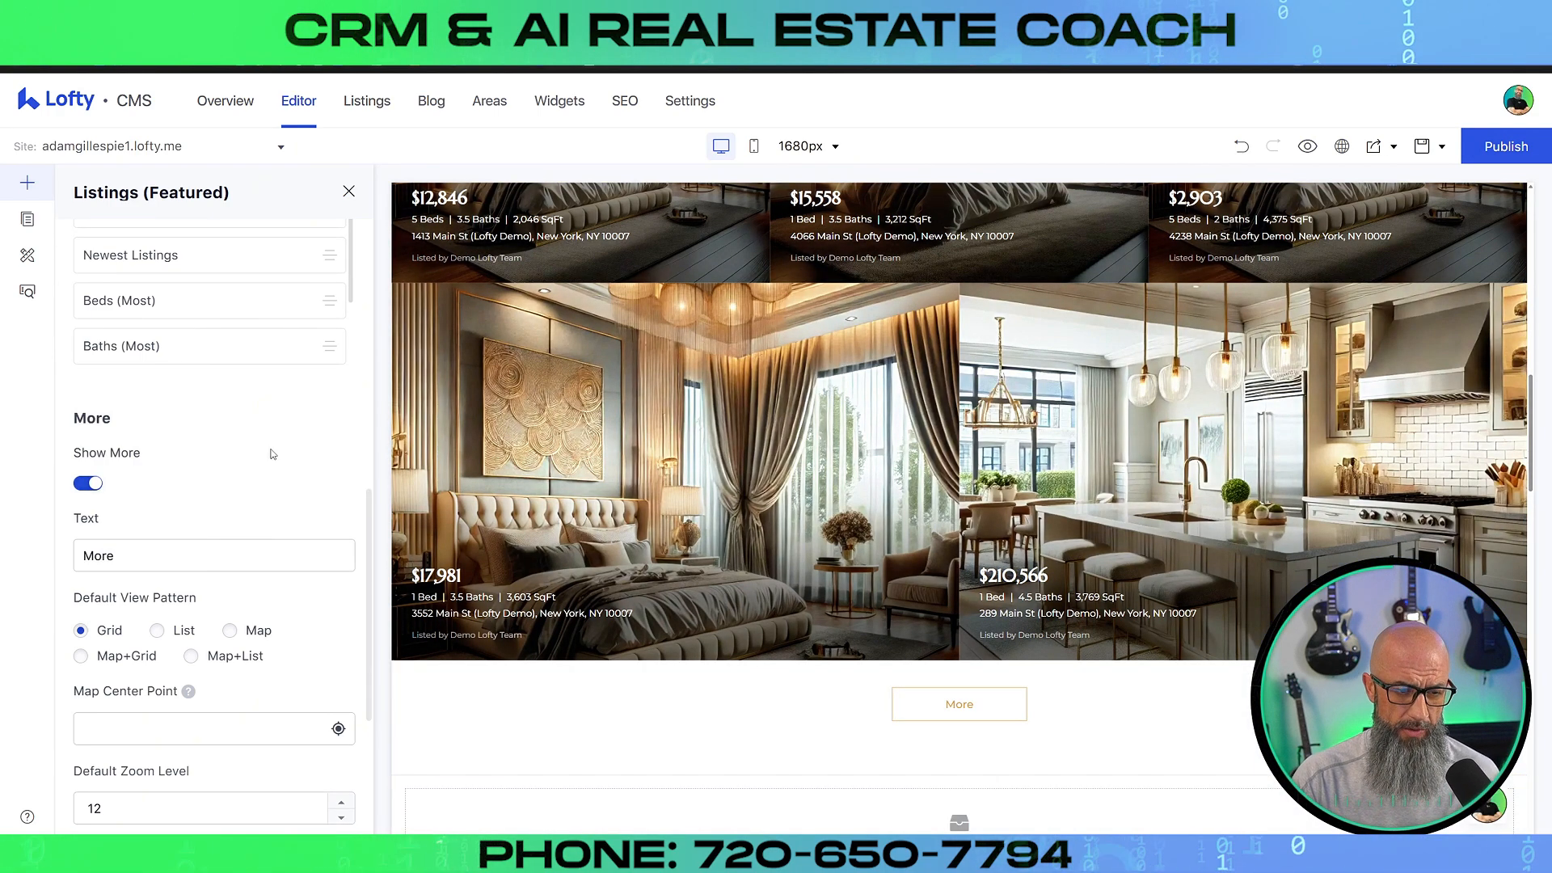
- Change the text of the button below the featured listings to "See More"
left_click(121, 556)
left_click_drag(122, 555, 49, 559)
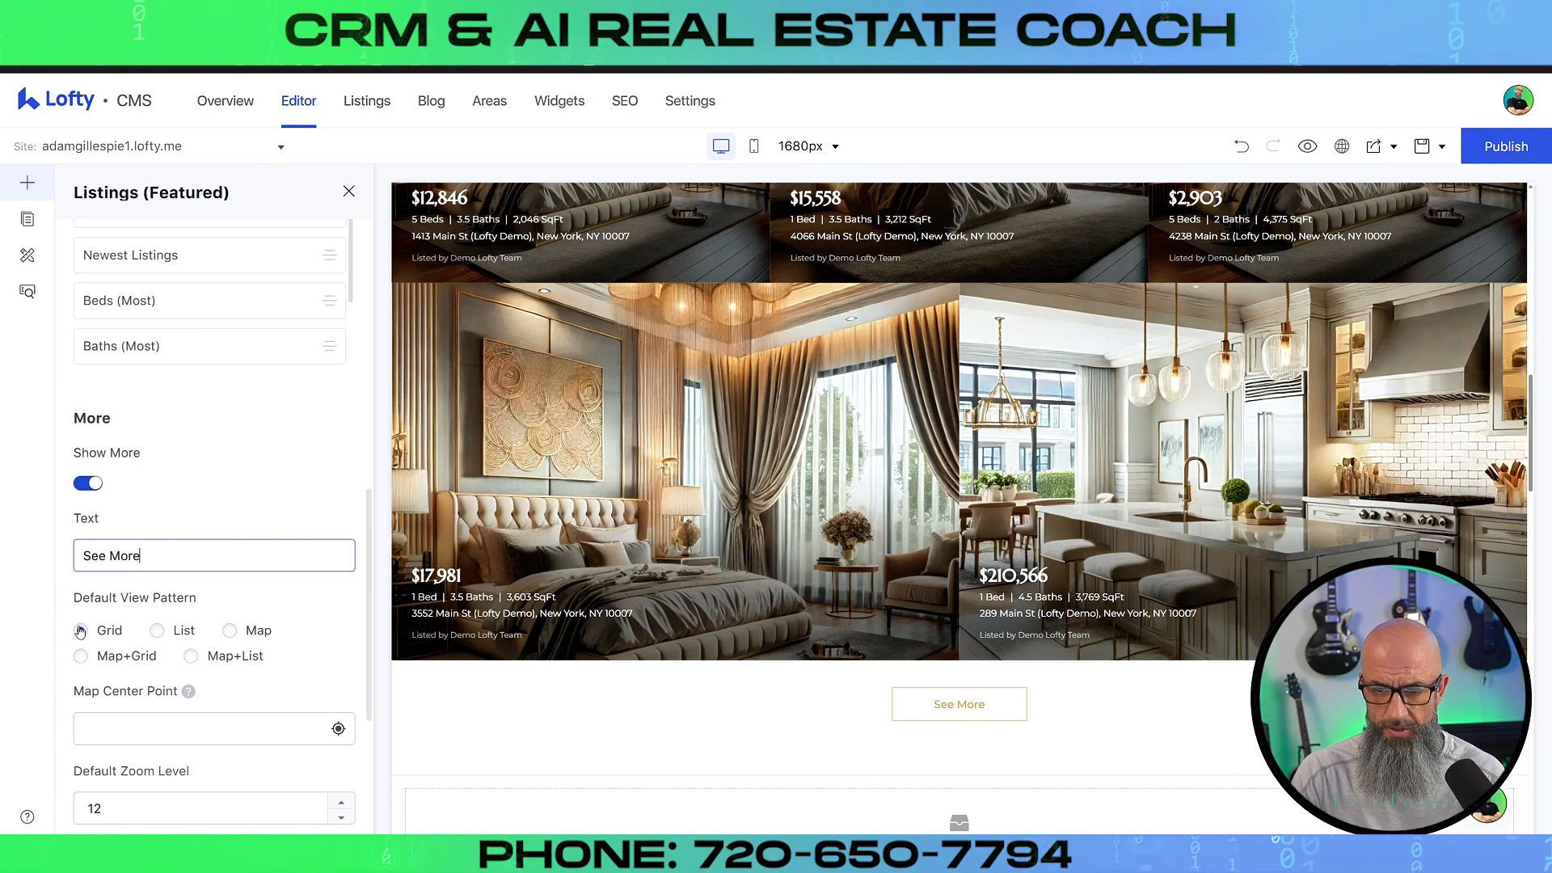
scroll(93, 558, "down", 2)
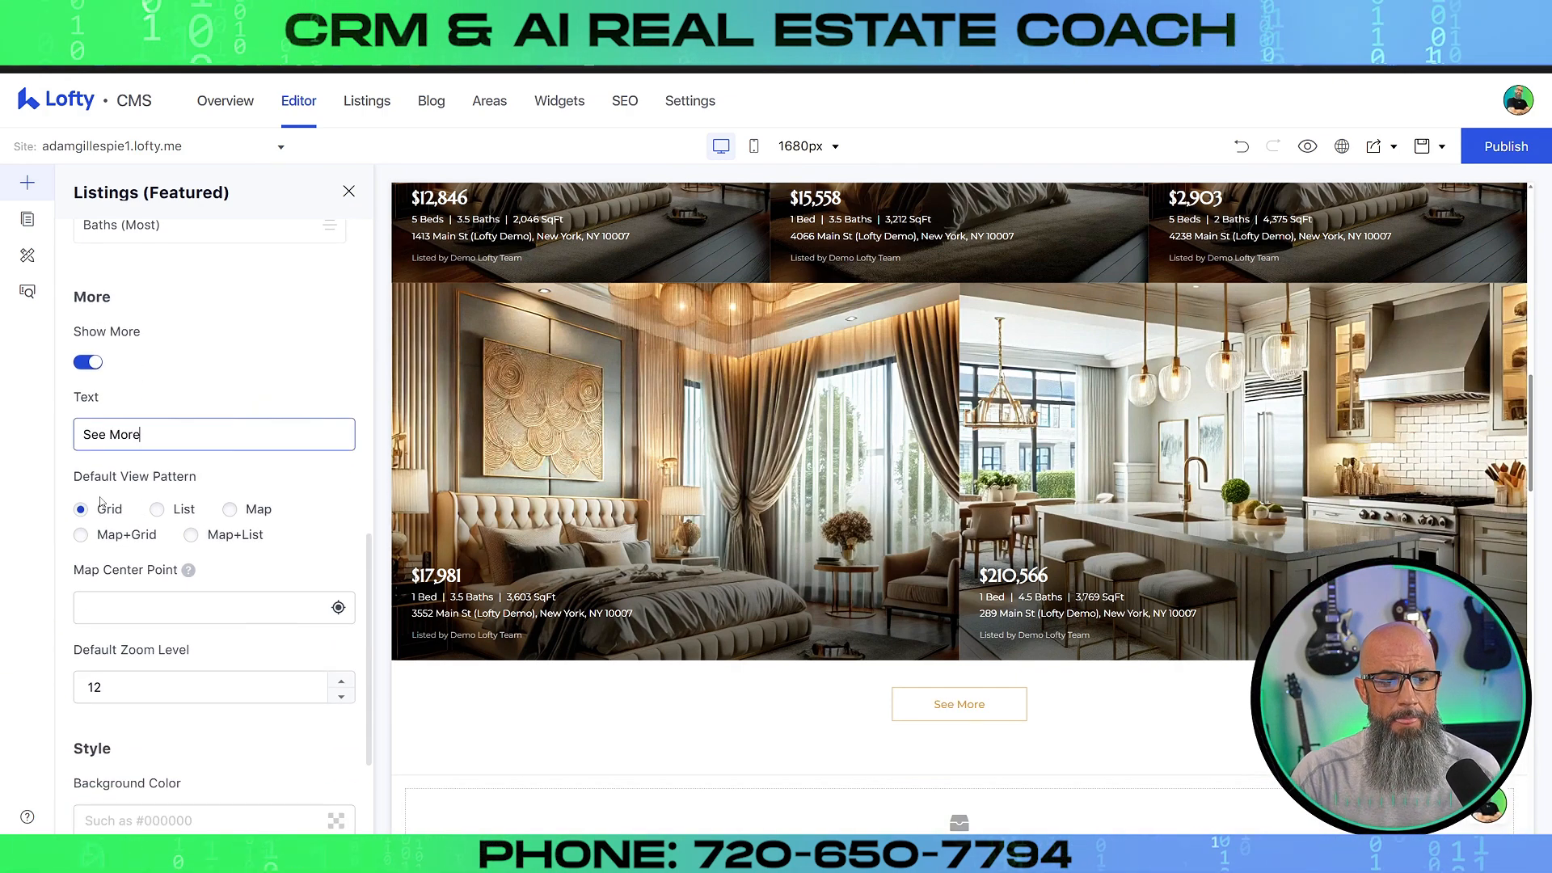
- Try List as the default view pattern behind the See More button, return it to Grid, and go to the map center point
left_click(156, 513)
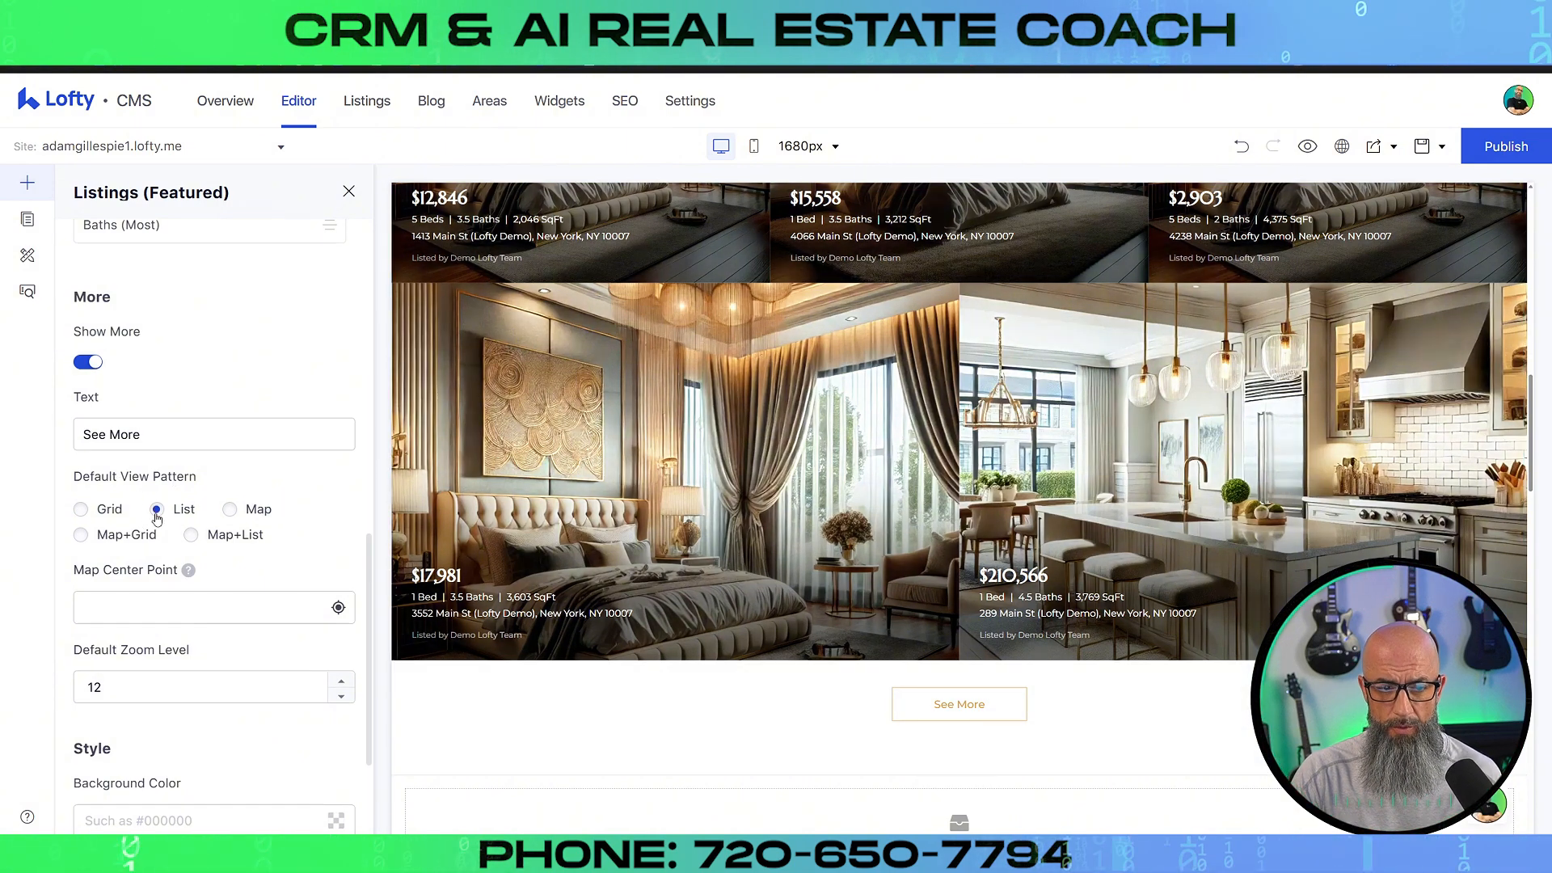
left_click(82, 511)
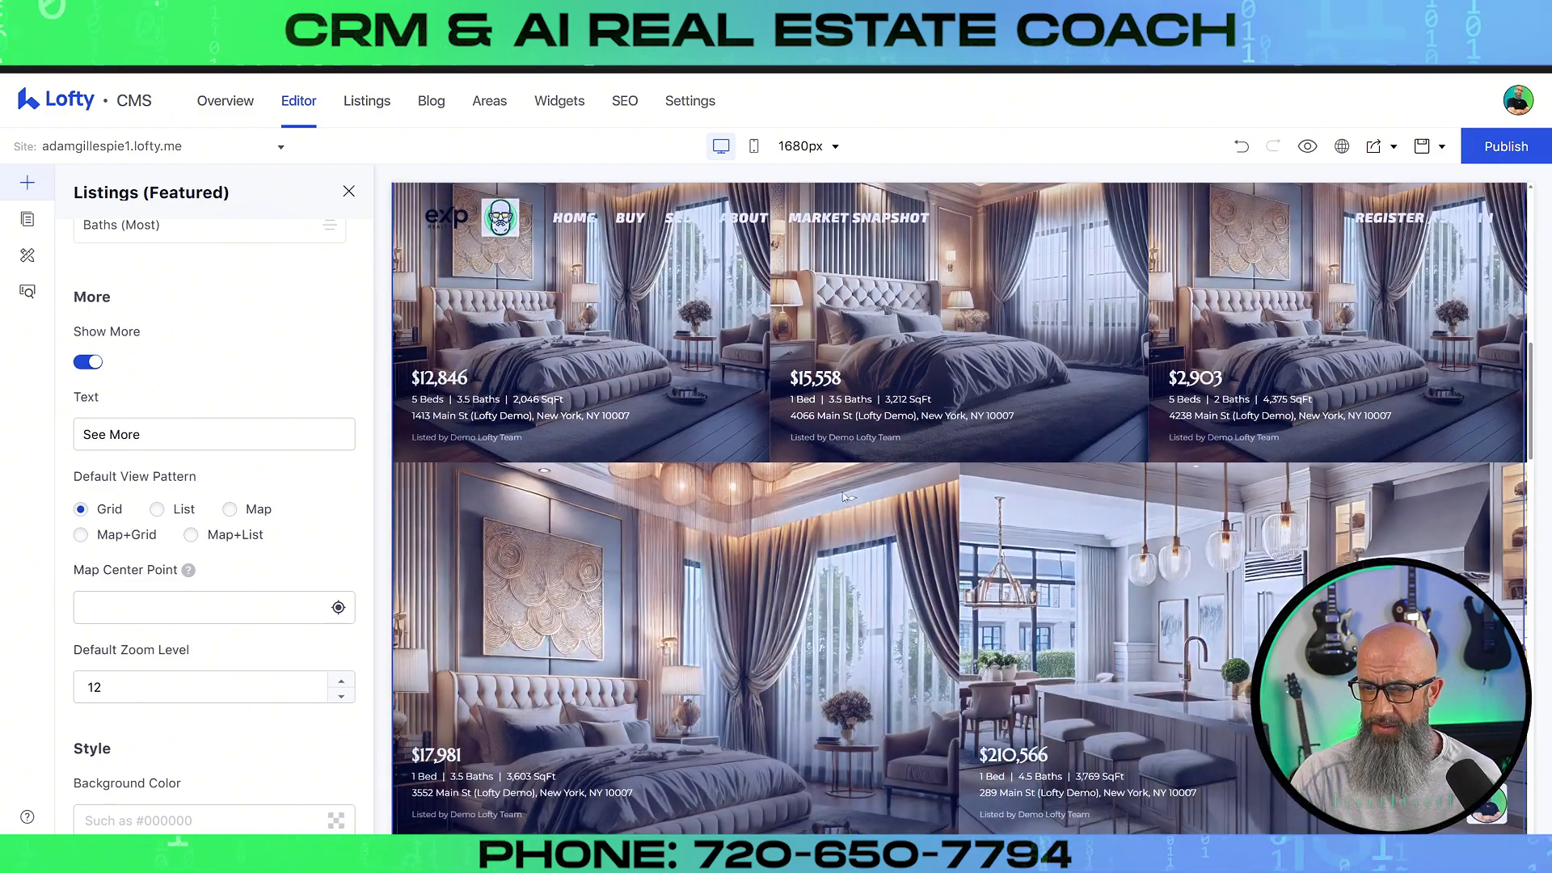
scroll(898, 441, "down", 1)
scroll(234, 556, "down", 1)
scroll(234, 555, "down", 2)
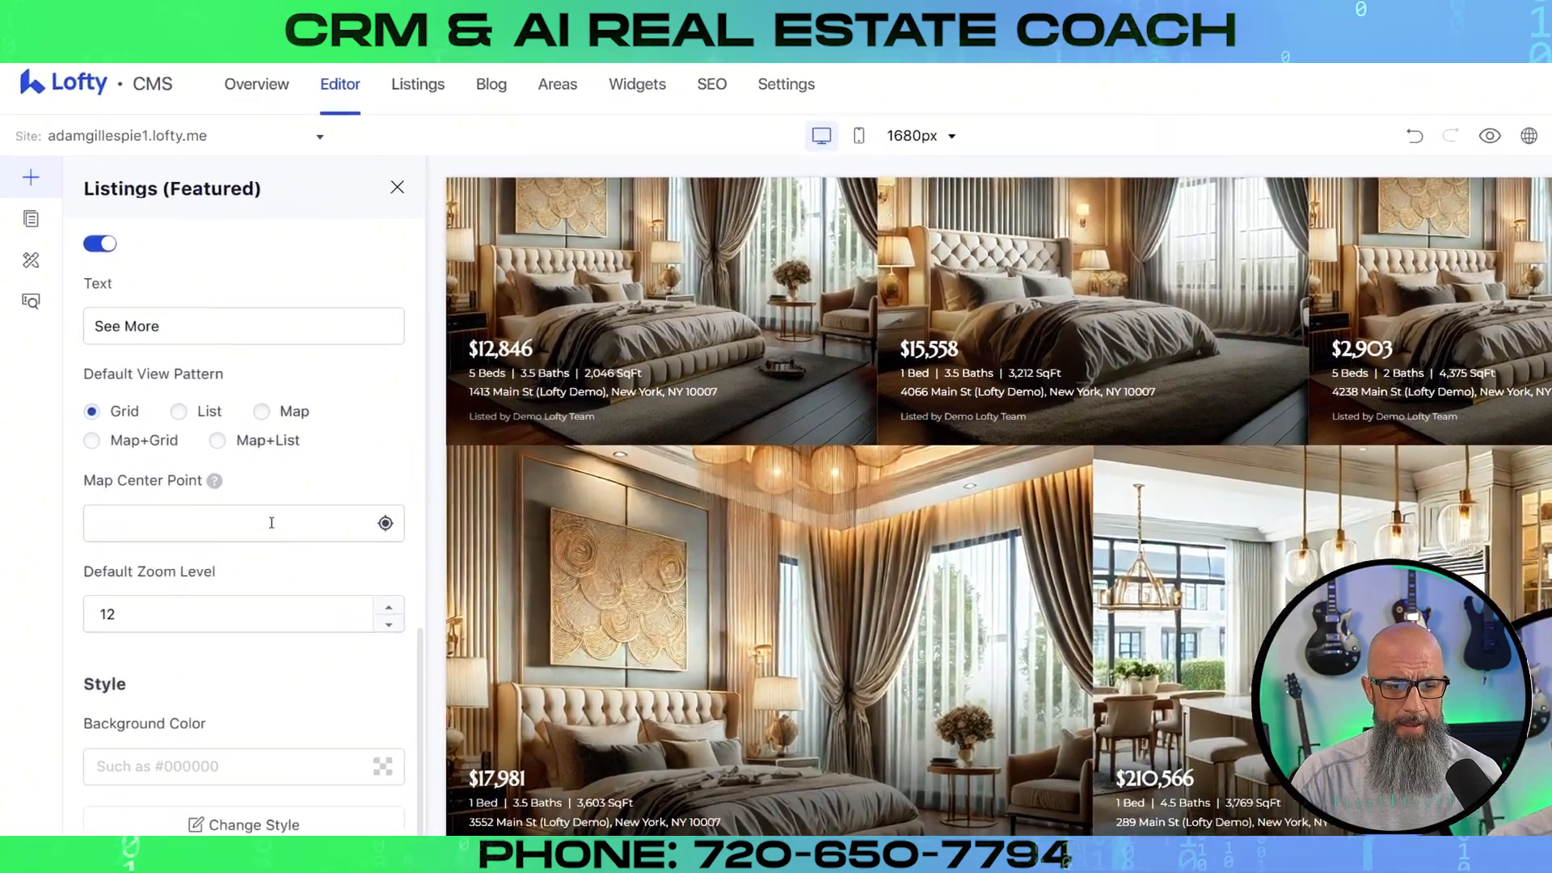
left_click(191, 480)
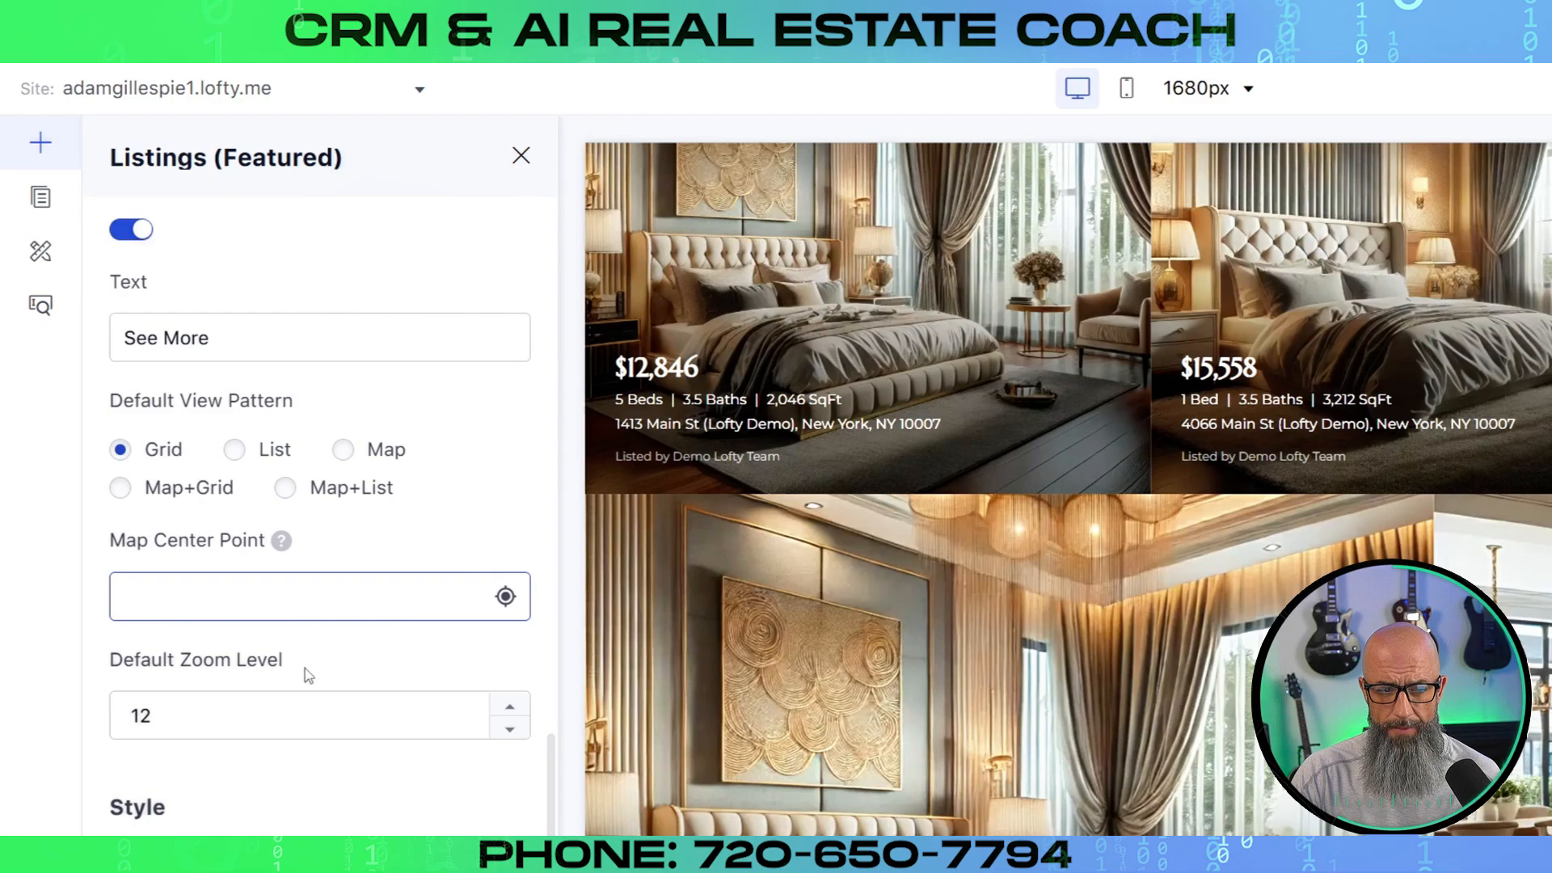
- Set the Featured Listings block's background color to the fully transparent rgba(255, 0, 0, 0)
scroll(308, 676, "down", 3)
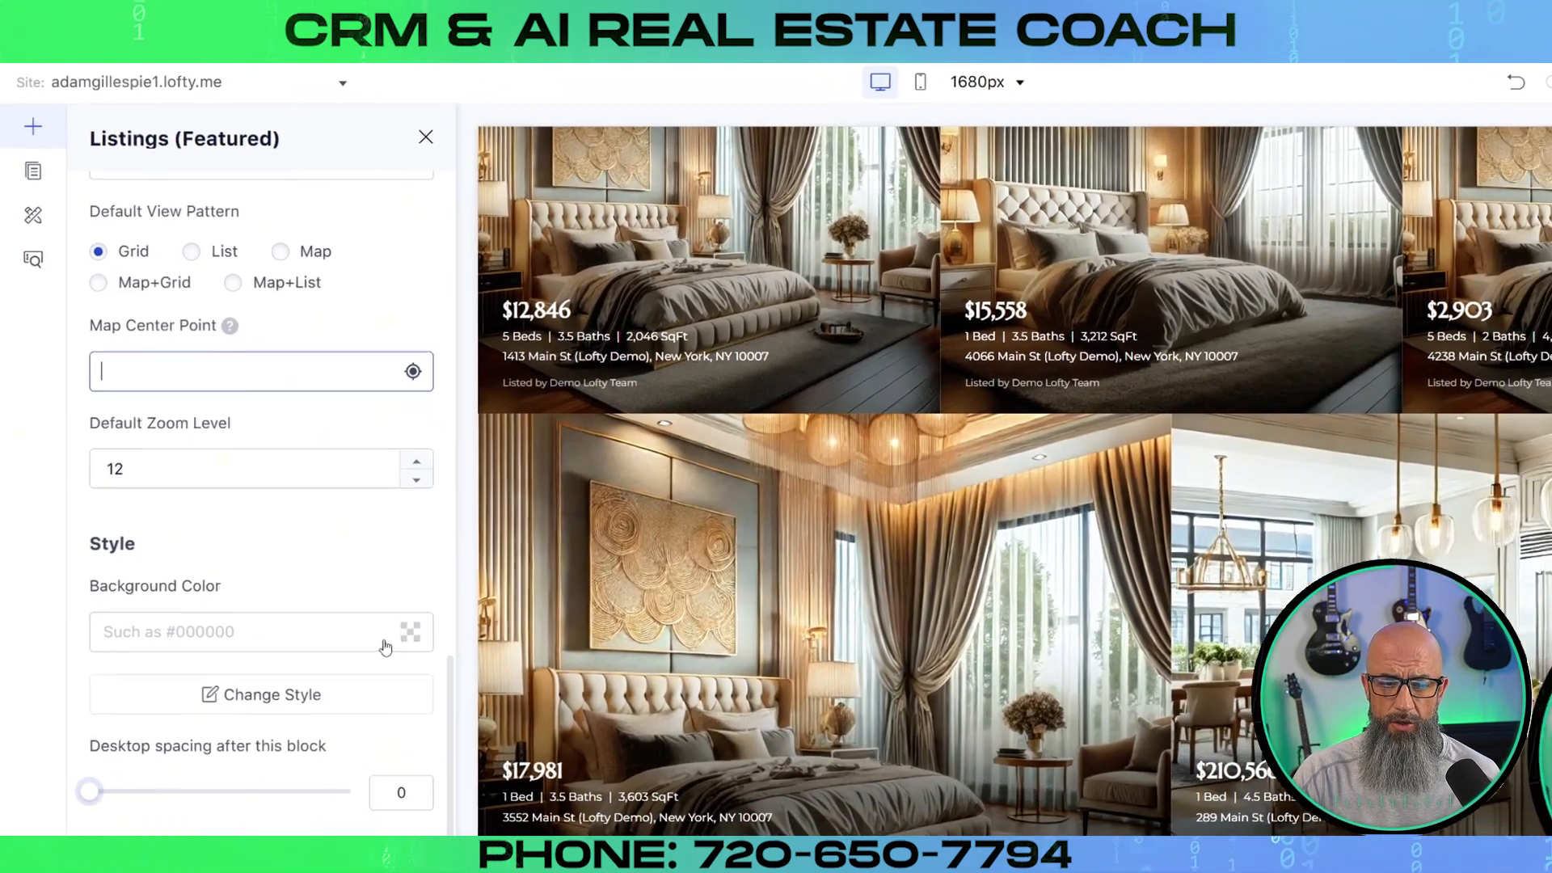
scroll(715, 553, "down", 2)
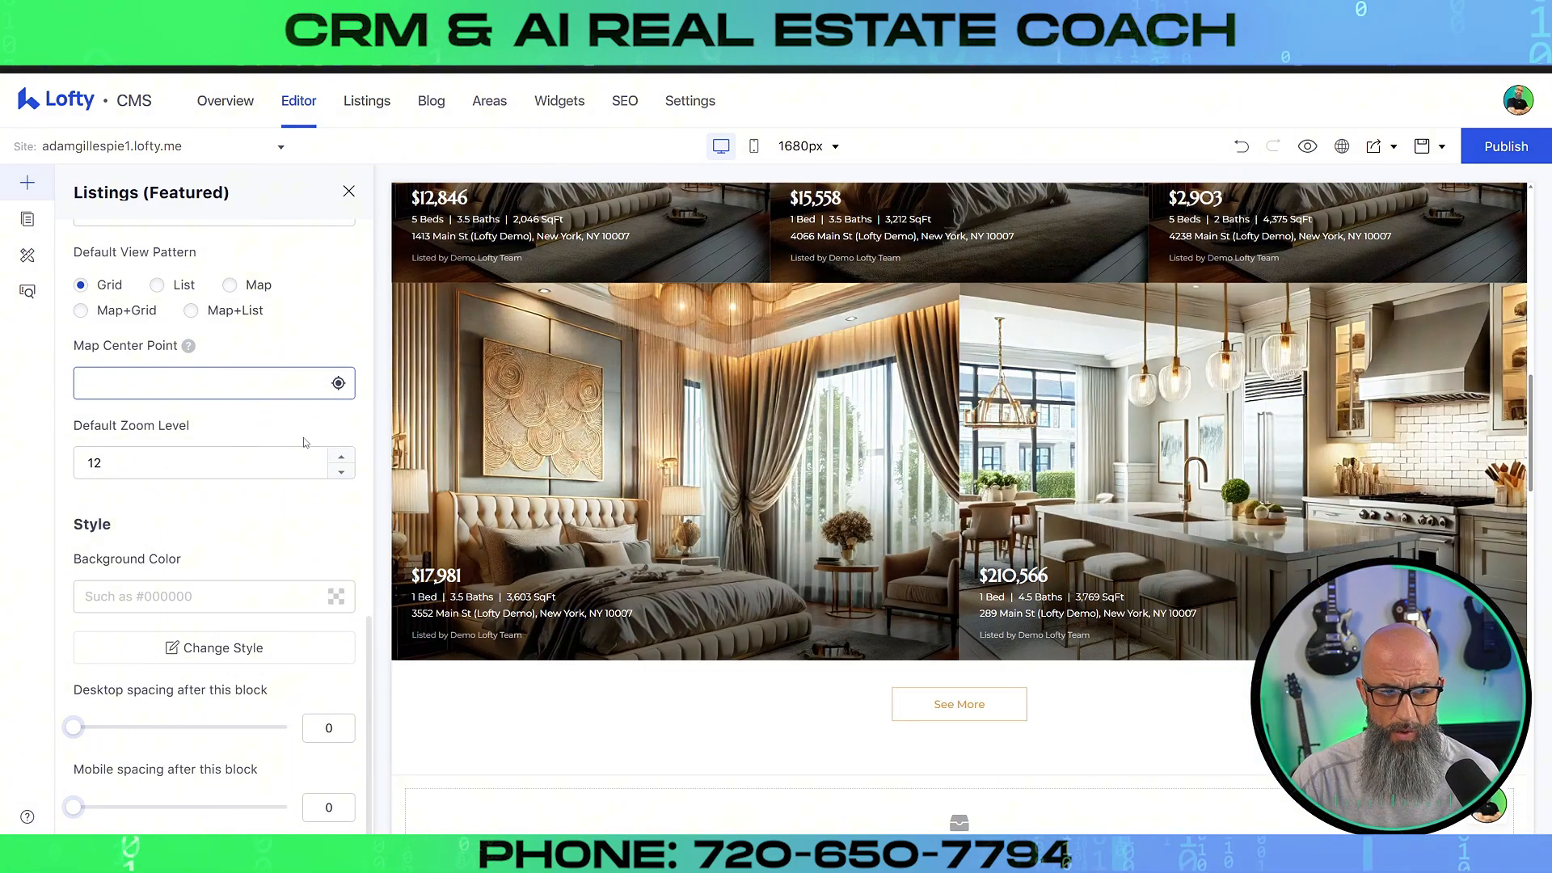
left_click(338, 600)
left_click_drag(85, 503, 51, 503)
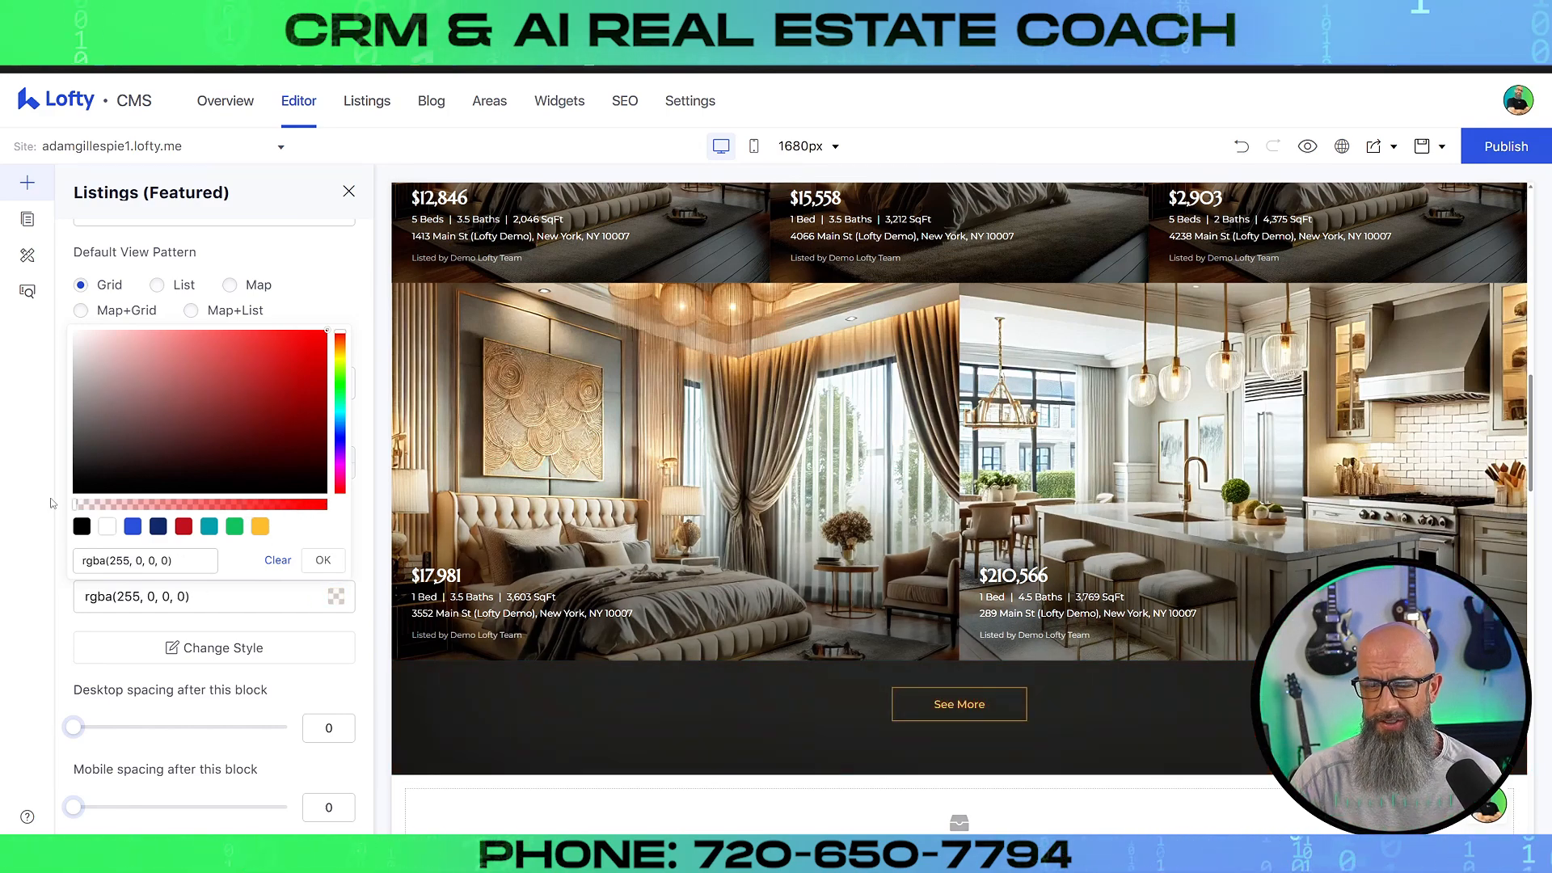
left_click(322, 560)
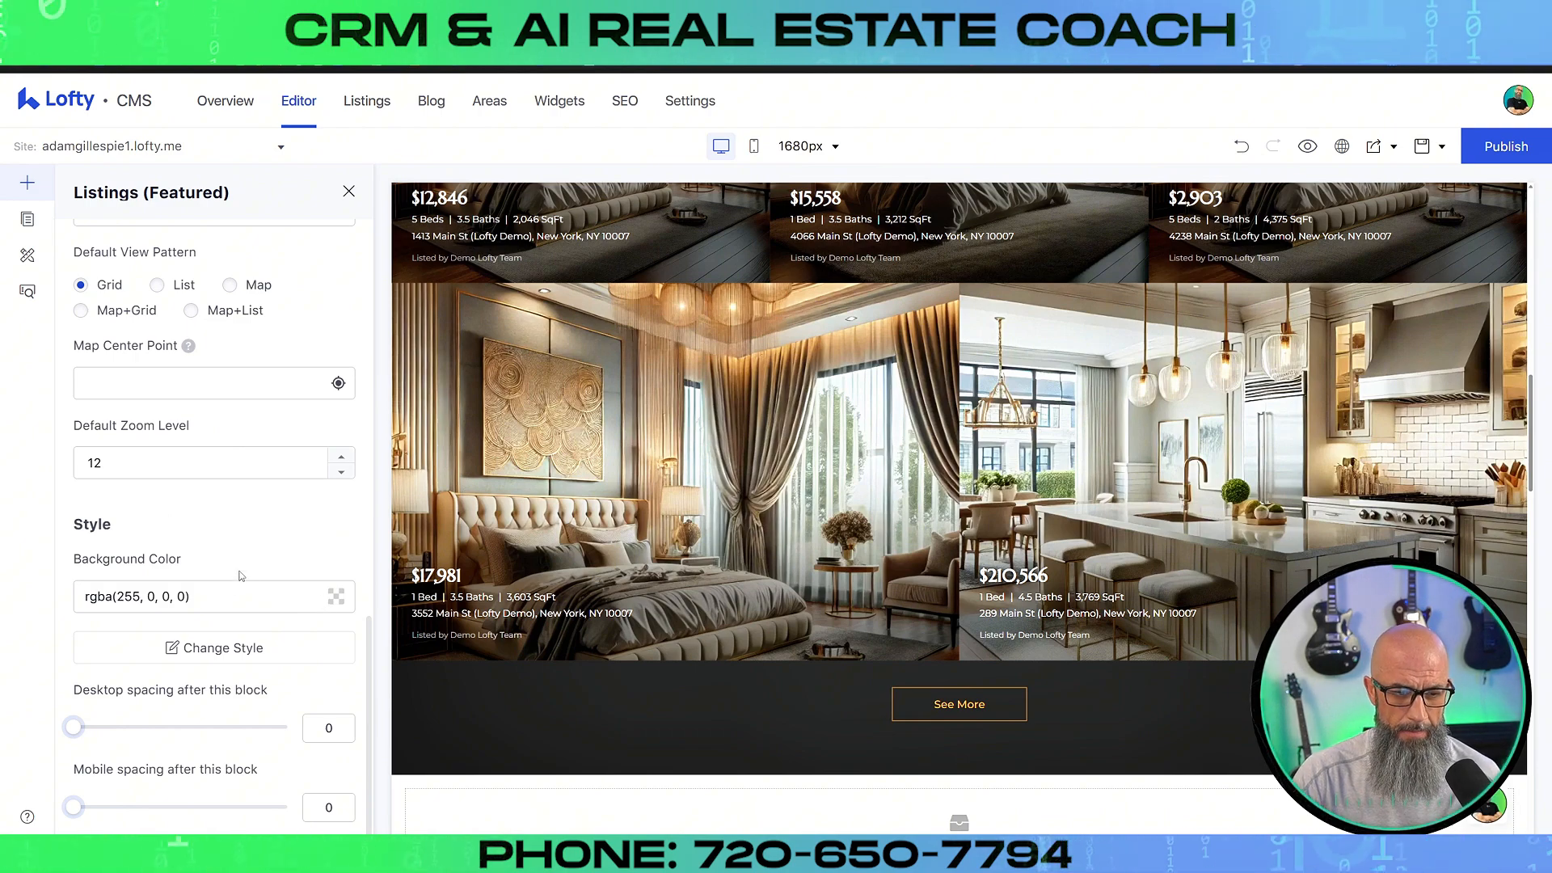
- Browse the alternative layout styles for the Featured Listings block and close the block's settings without choosing another
left_click(206, 652)
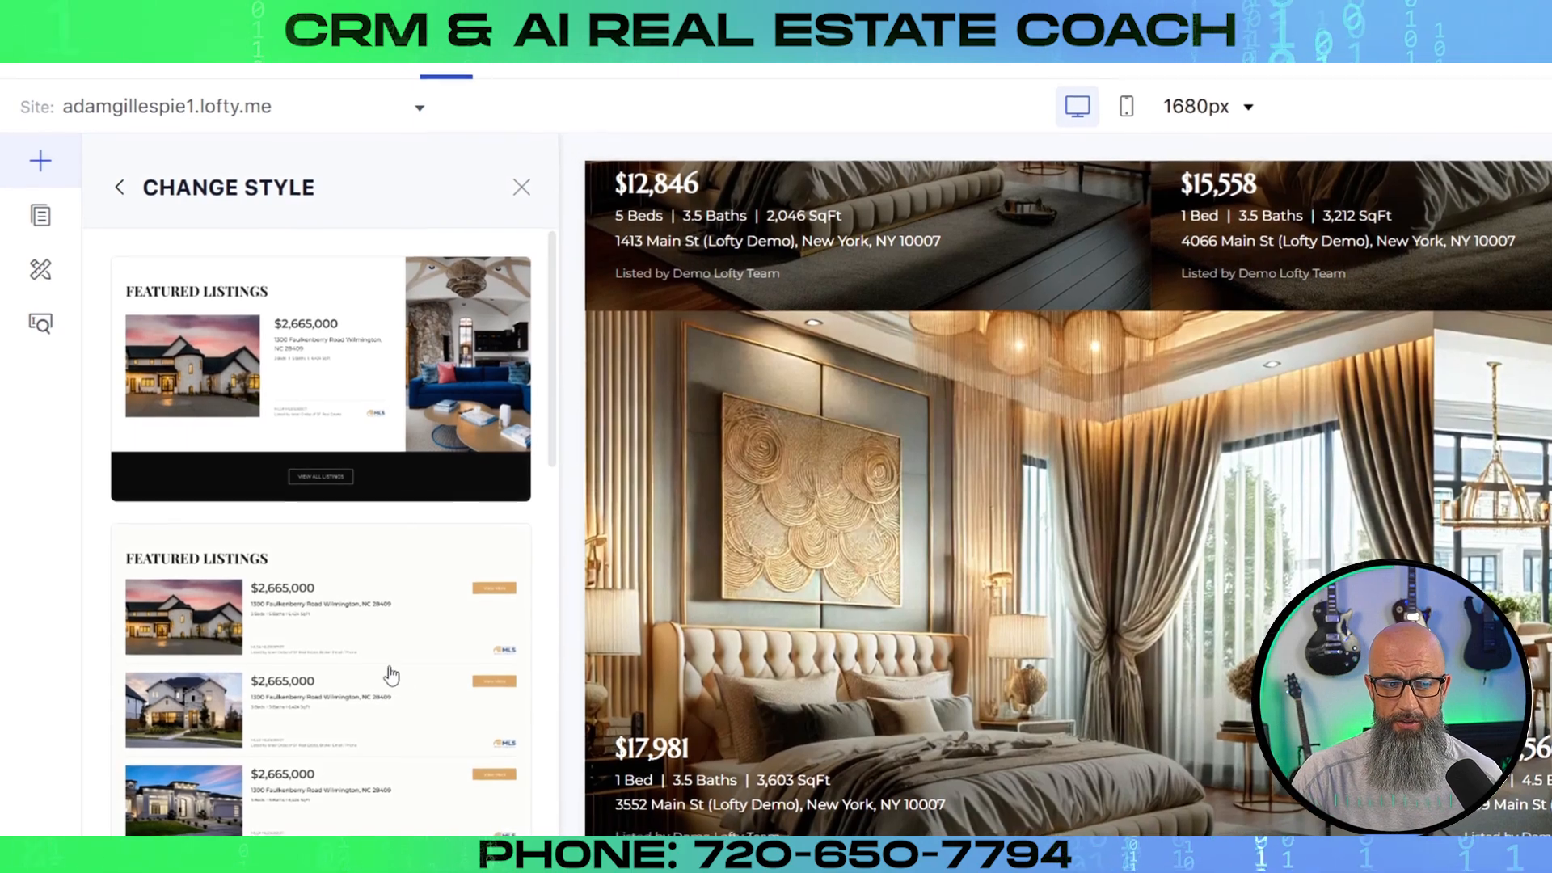
scroll(266, 570, "down", 1)
scroll(349, 673, "down", 3)
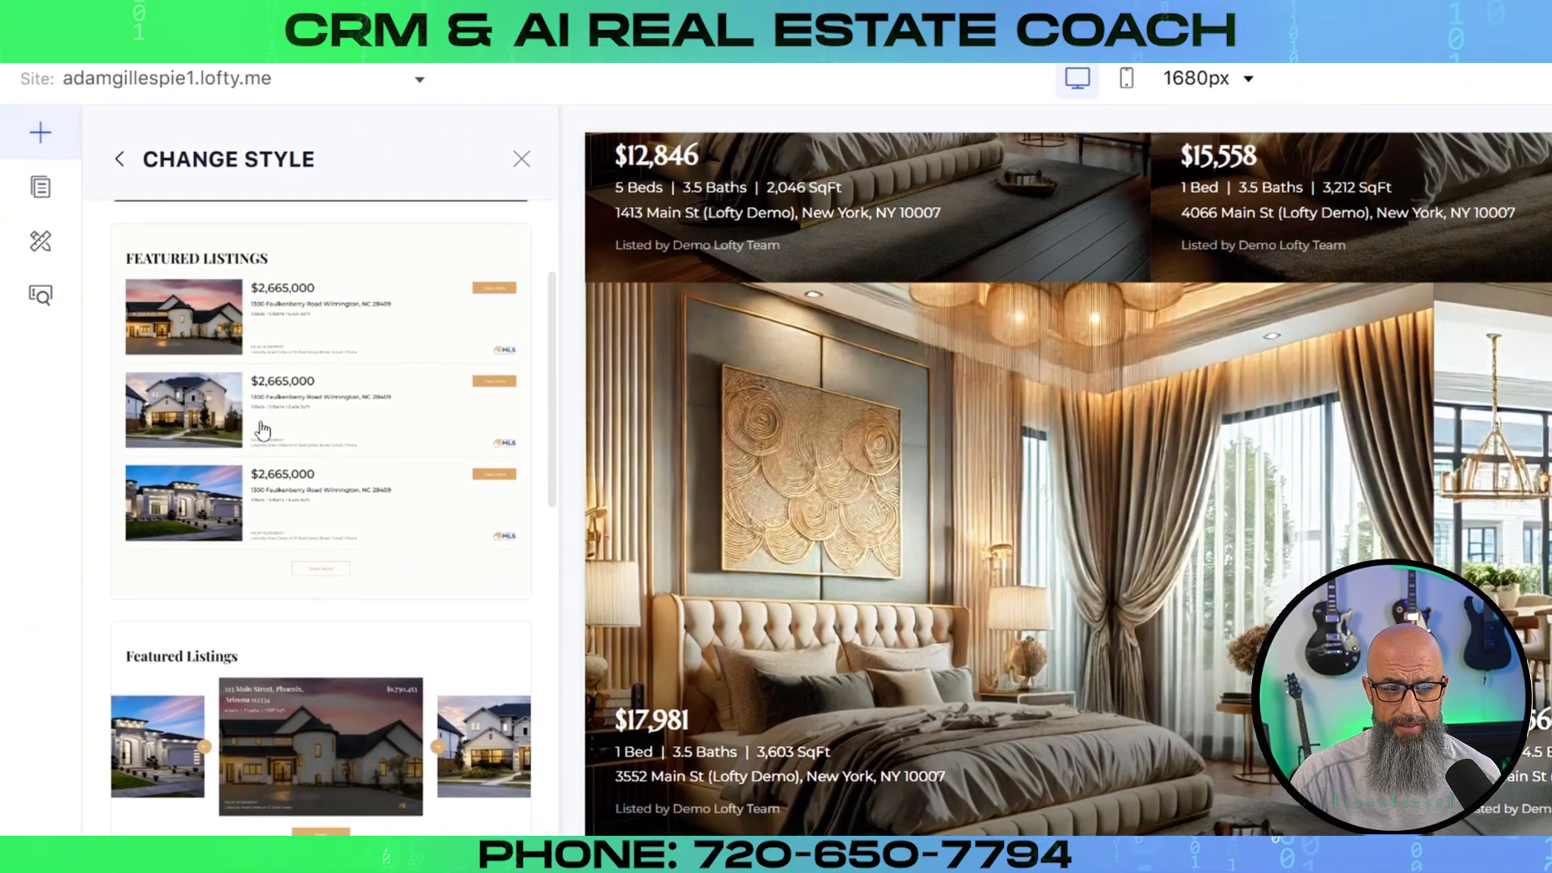
scroll(299, 739, "down", 5)
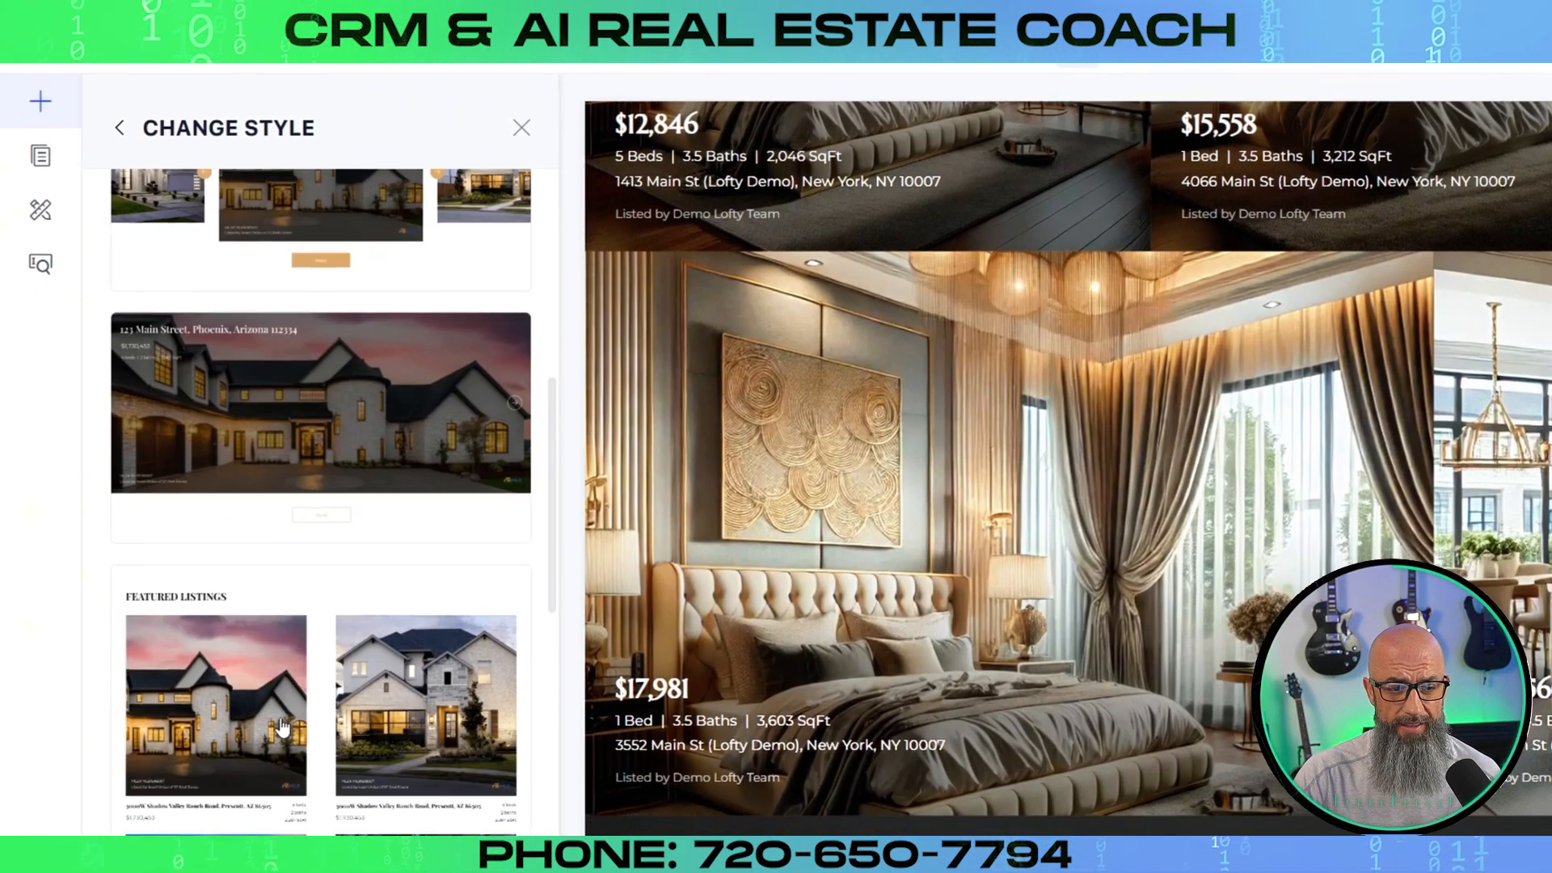
scroll(313, 753, "down", 8)
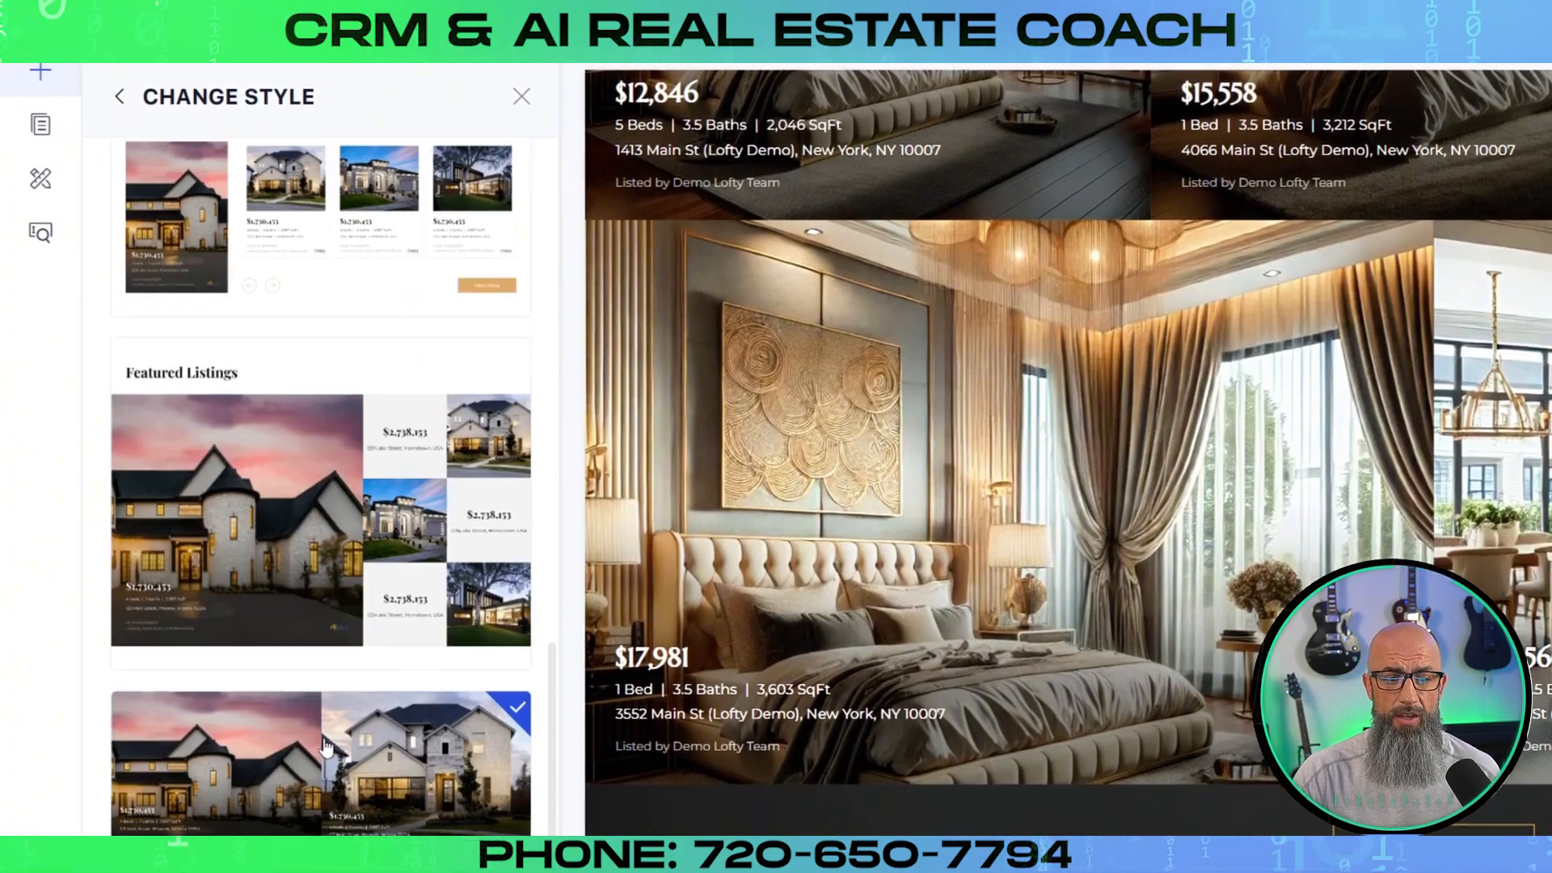
scroll(326, 740, "up", 10)
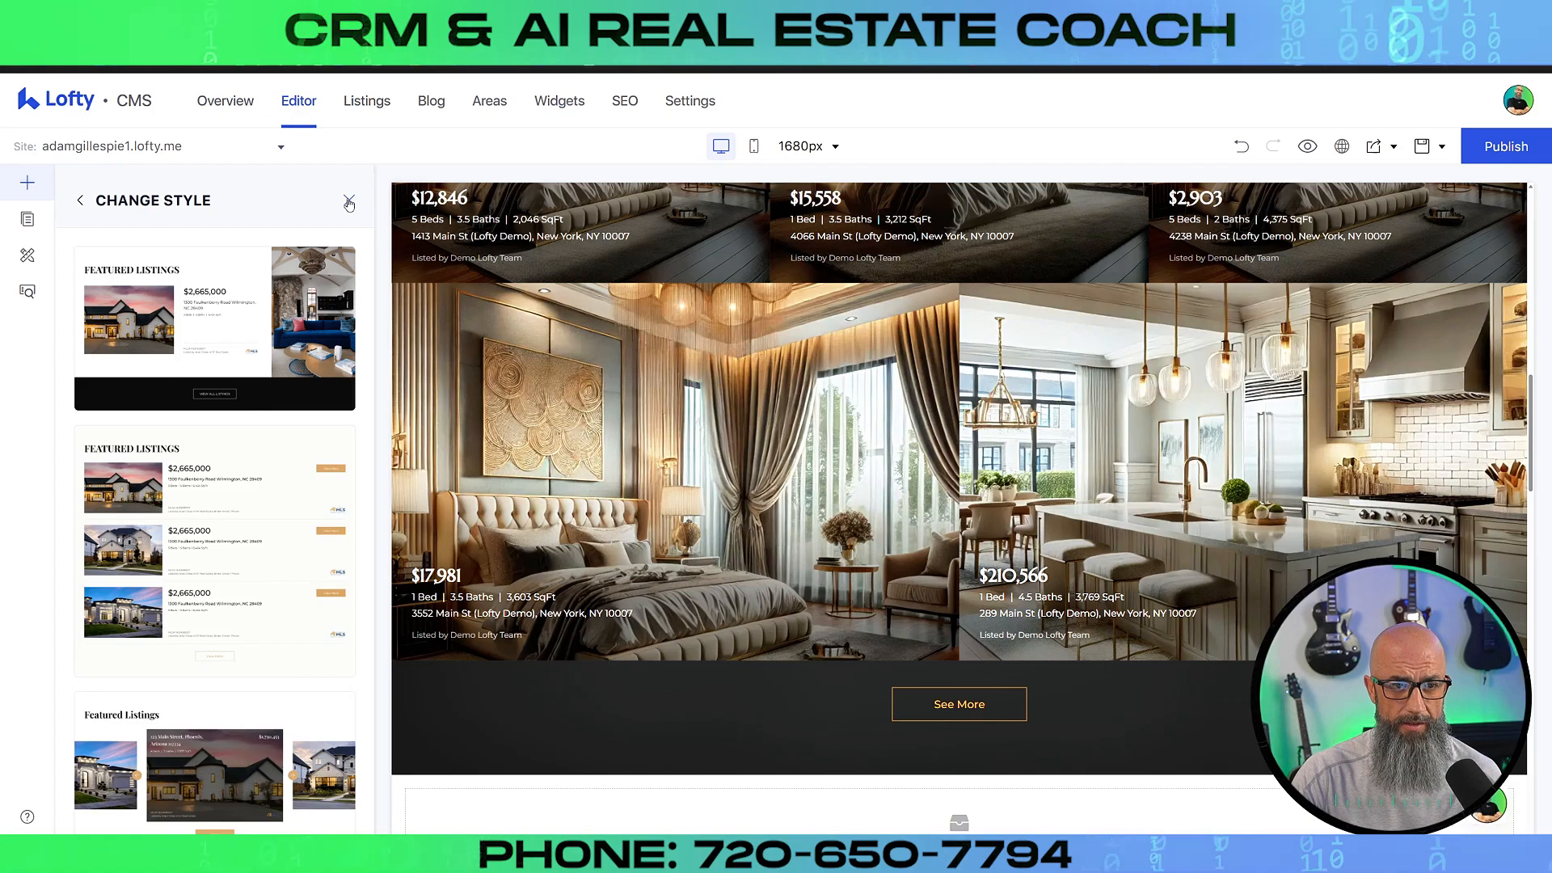
left_click(349, 203)
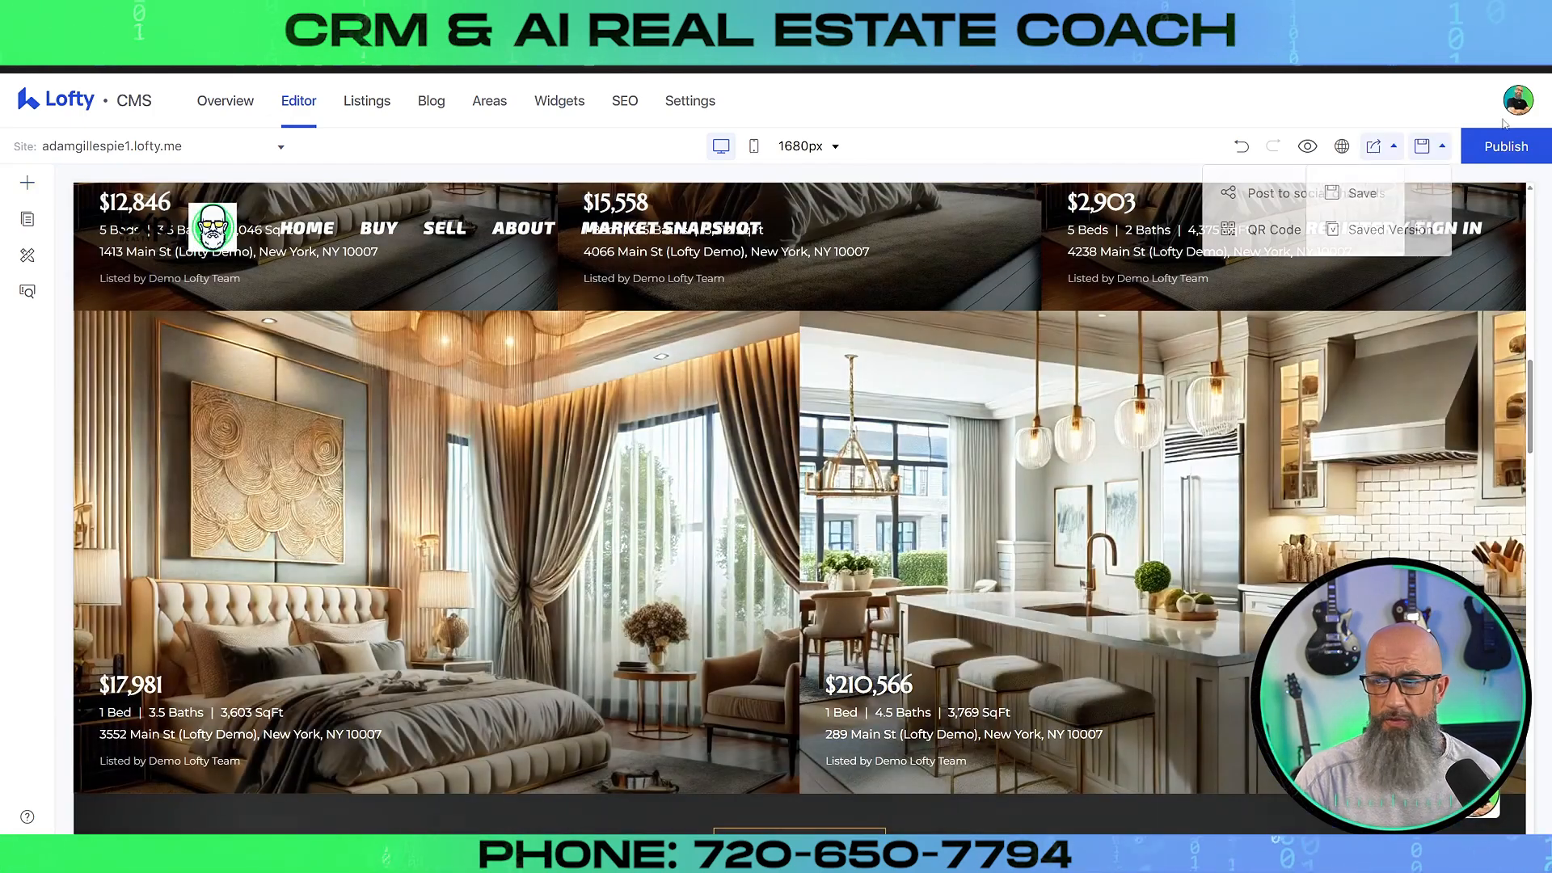
- Check the Featured Listings block on the page from its heading to its See More button, and reopen its style settings
scroll(1355, 443, "down", 4)
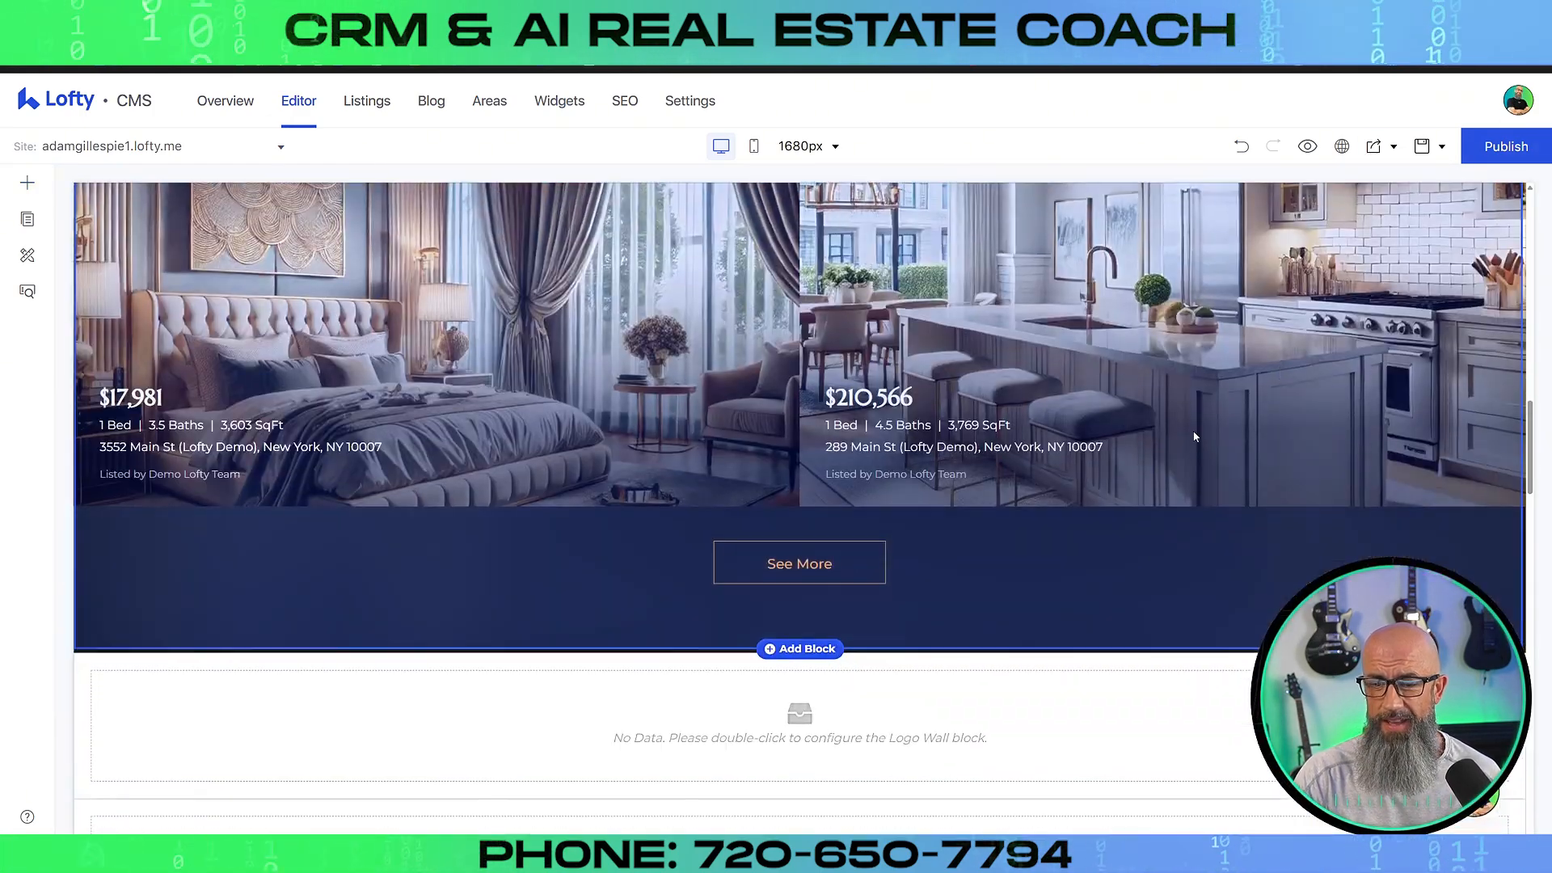
scroll(1290, 481, "up", 6)
scroll(1294, 484, "up", 2)
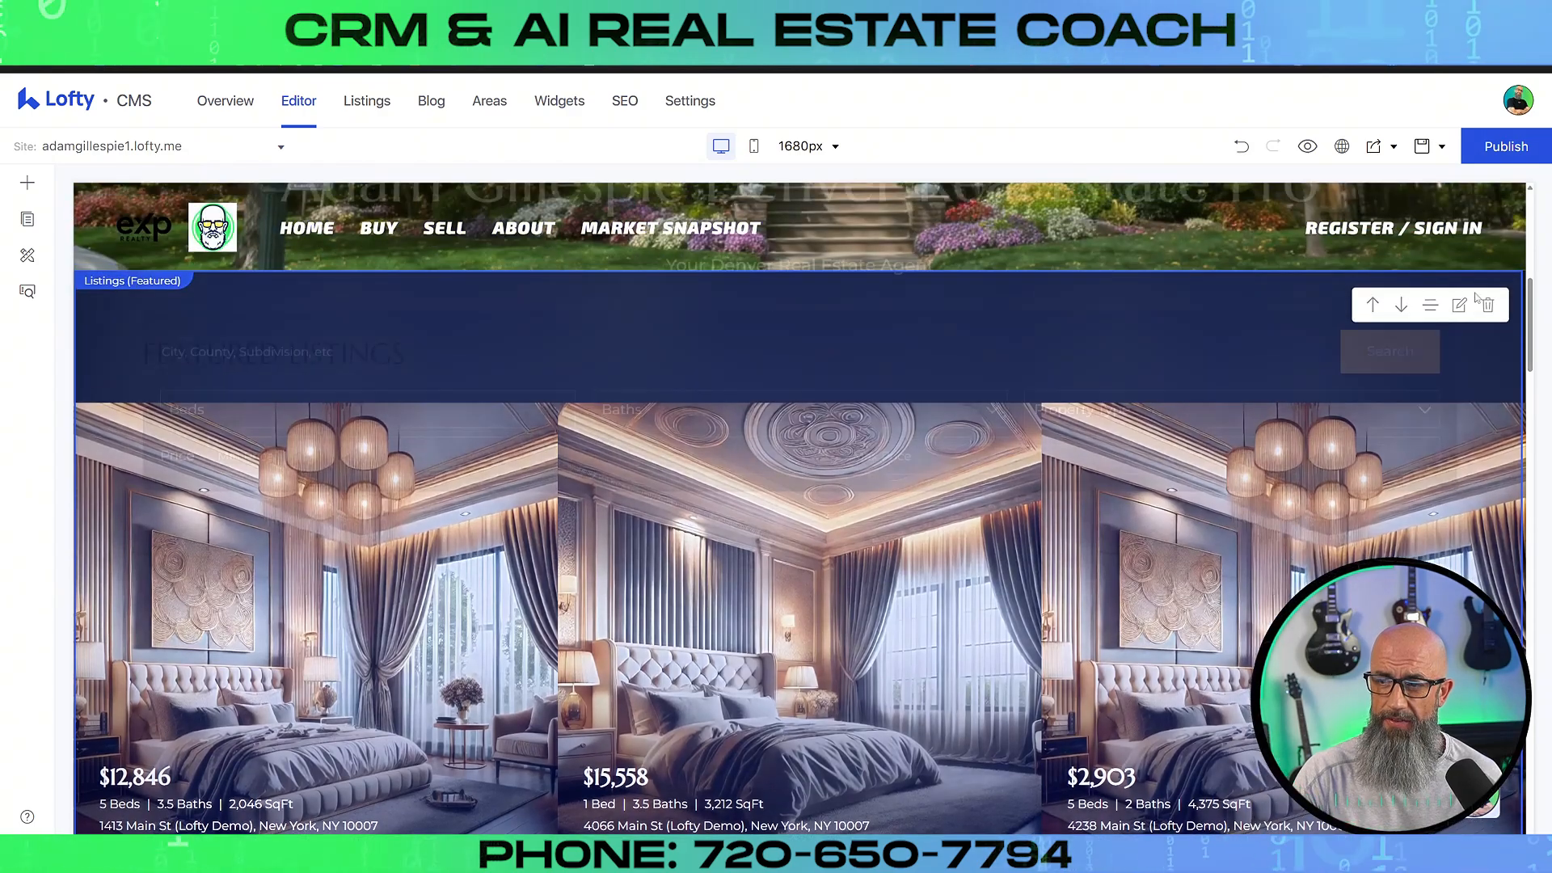
left_click(1458, 306)
scroll(89, 508, "down", 13)
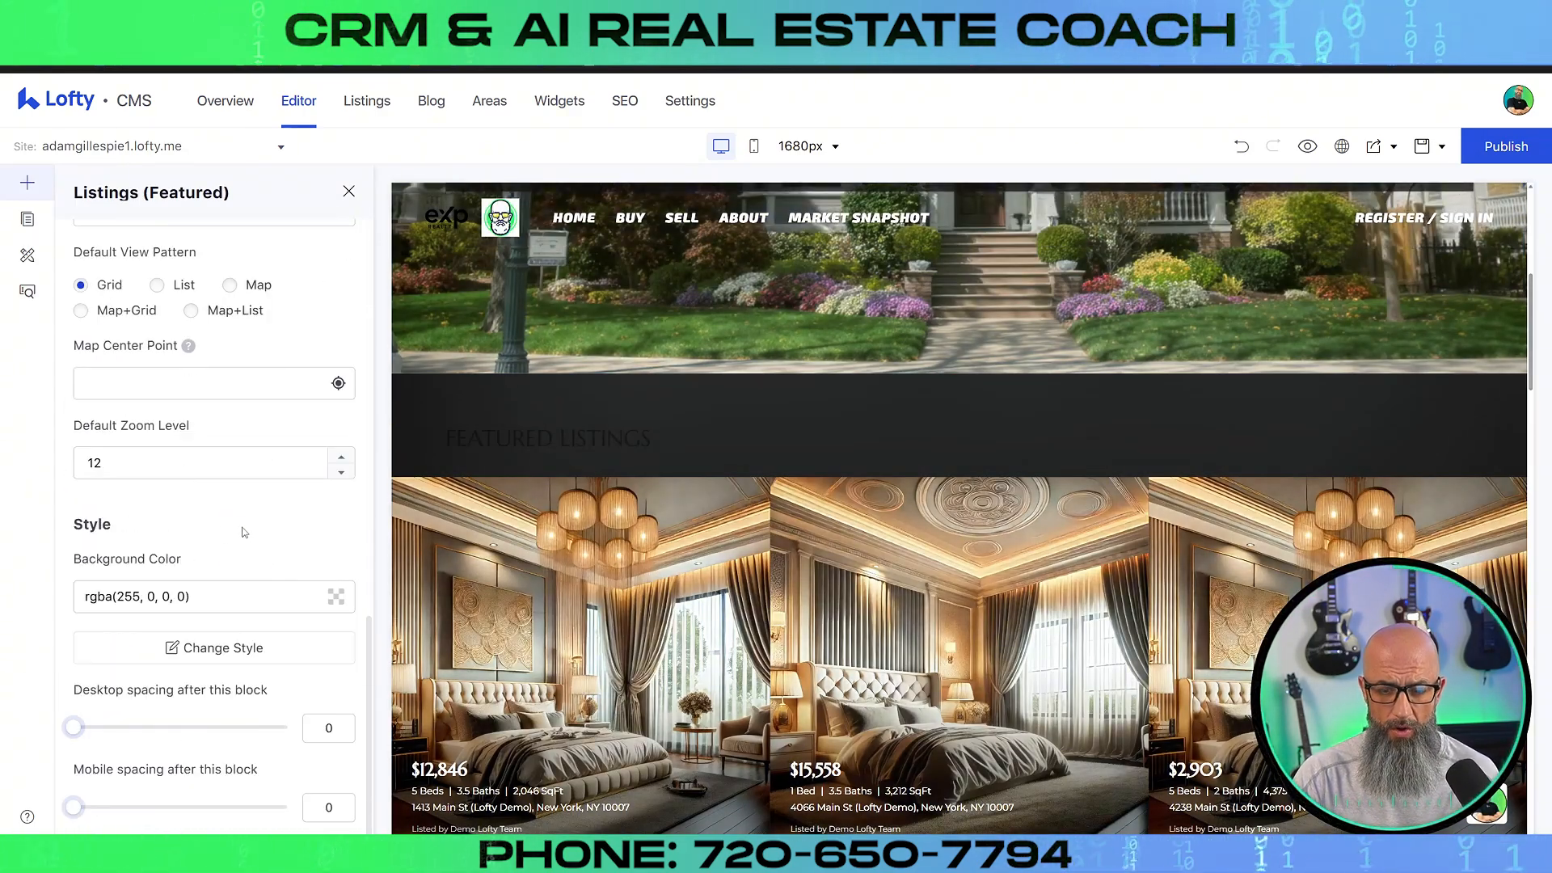
scroll(716, 415, "down", 8)
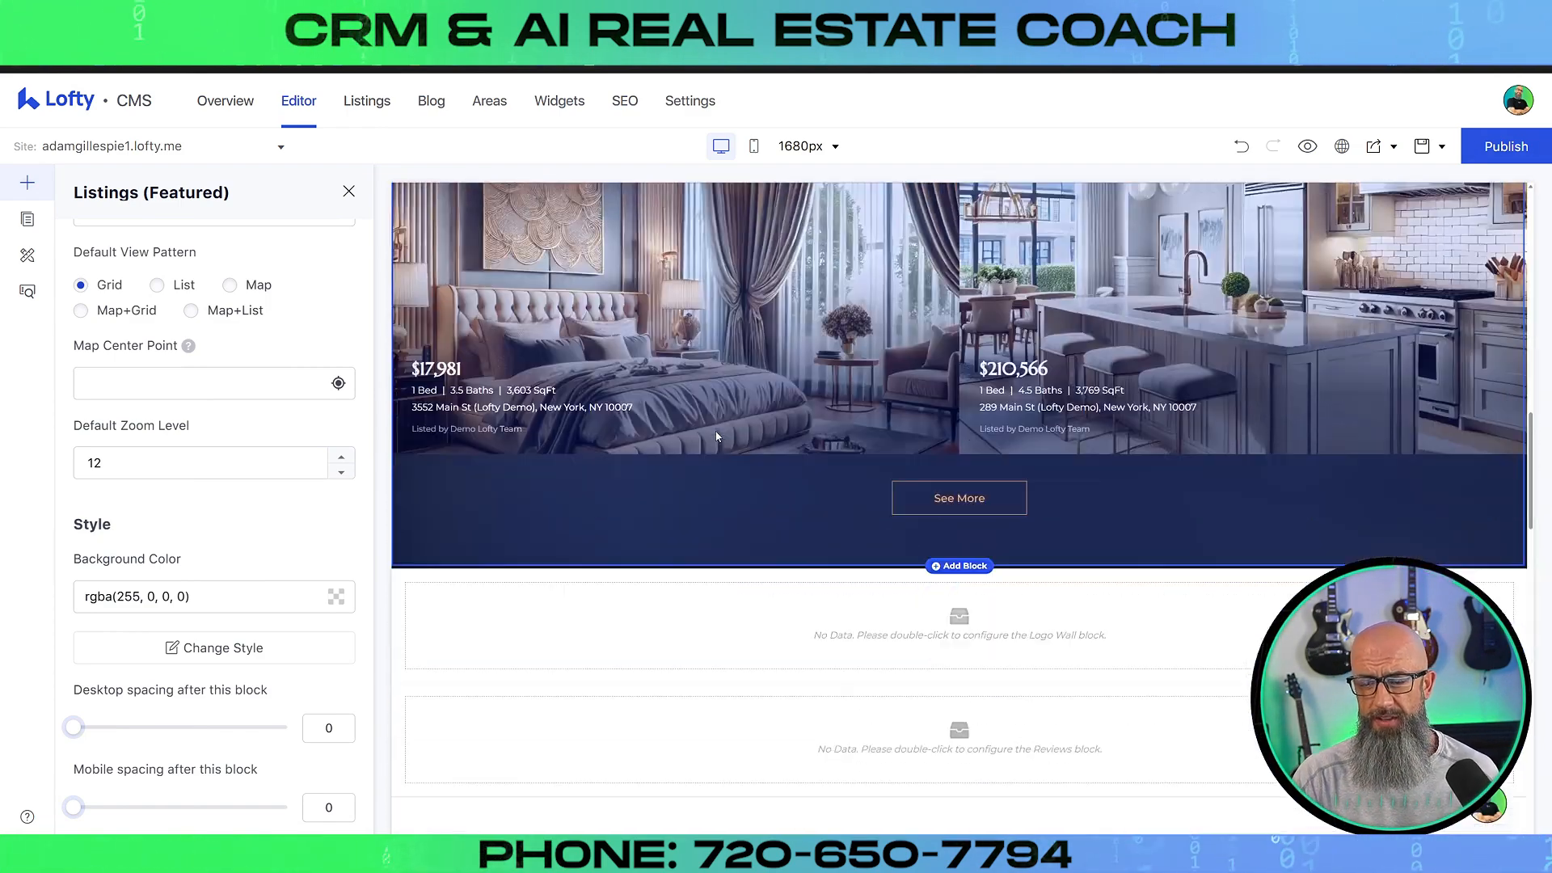
scroll(716, 438, "down", 1)
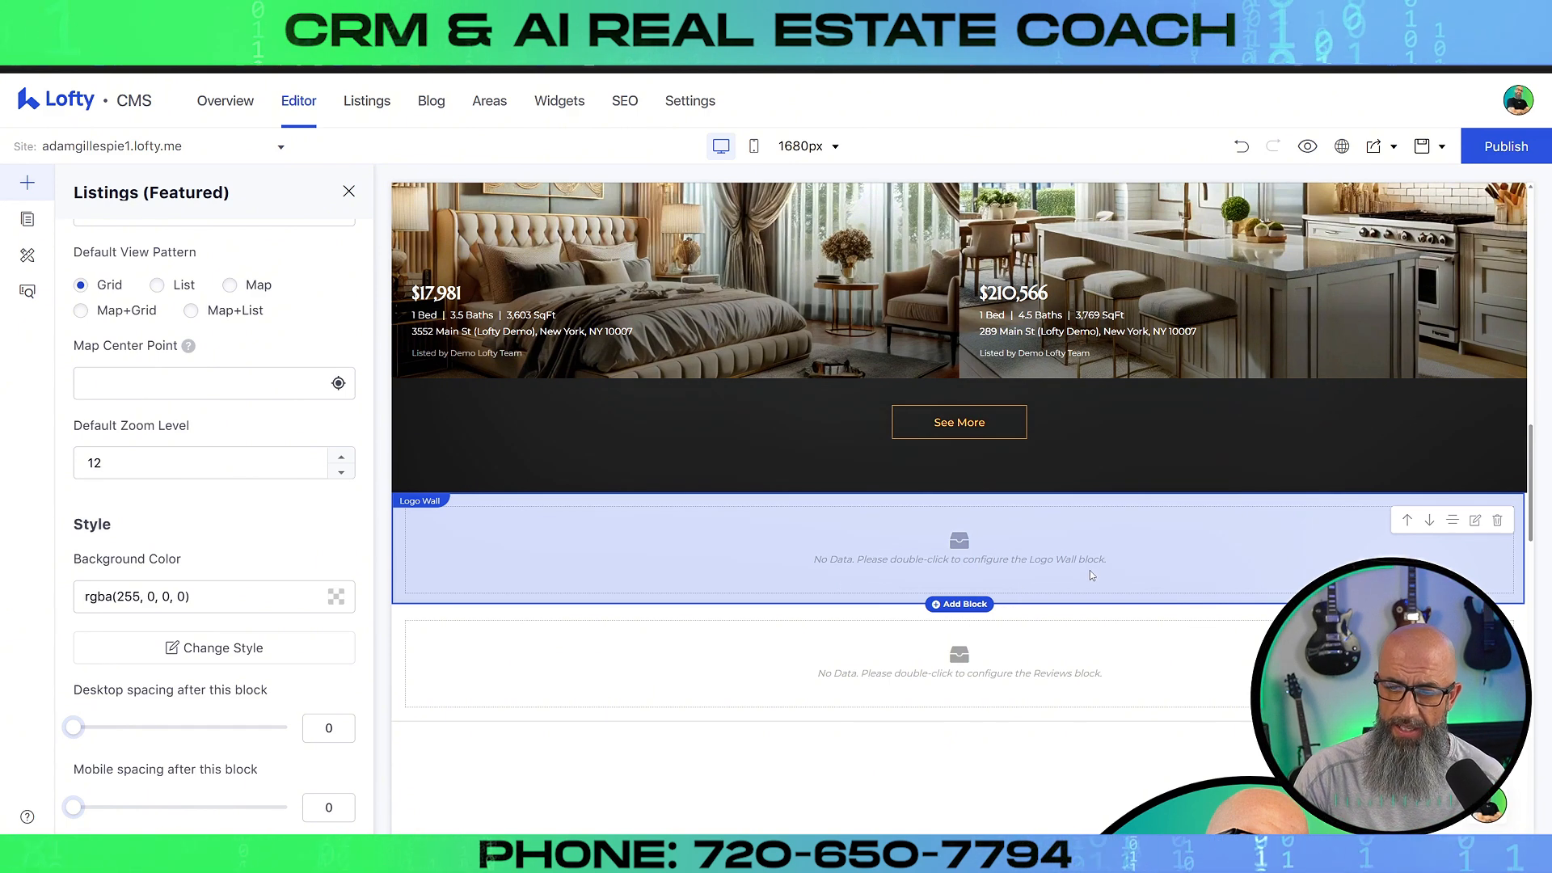
- Open the Logo Wall block's settings, examine the form for adding a logo link, and close the form without adding one
left_click(1475, 524)
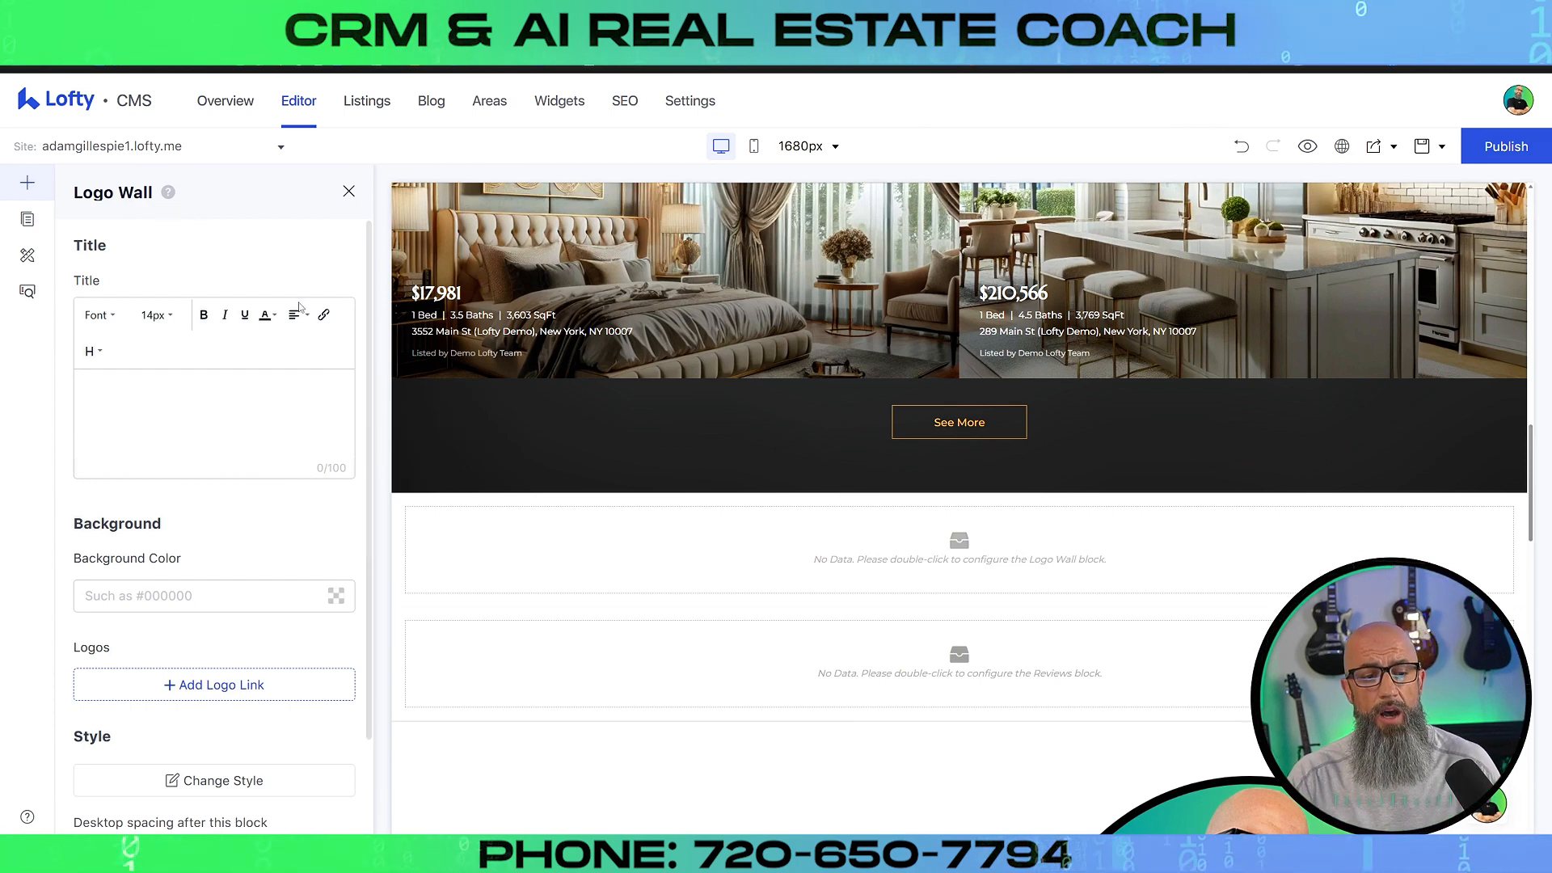
scroll(306, 428, "down", 1)
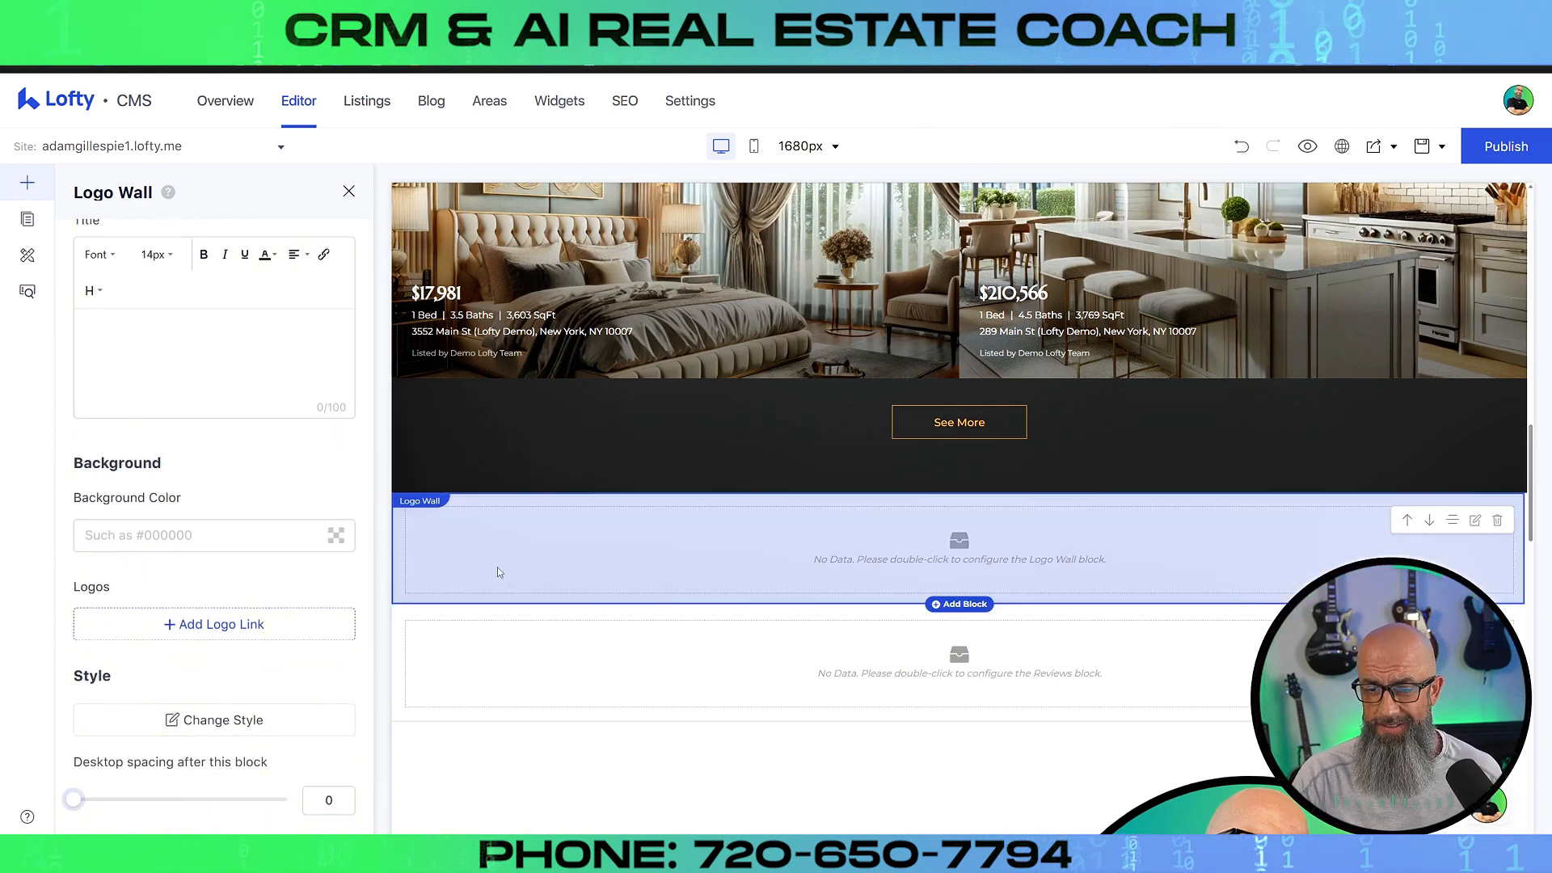
left_click(231, 624)
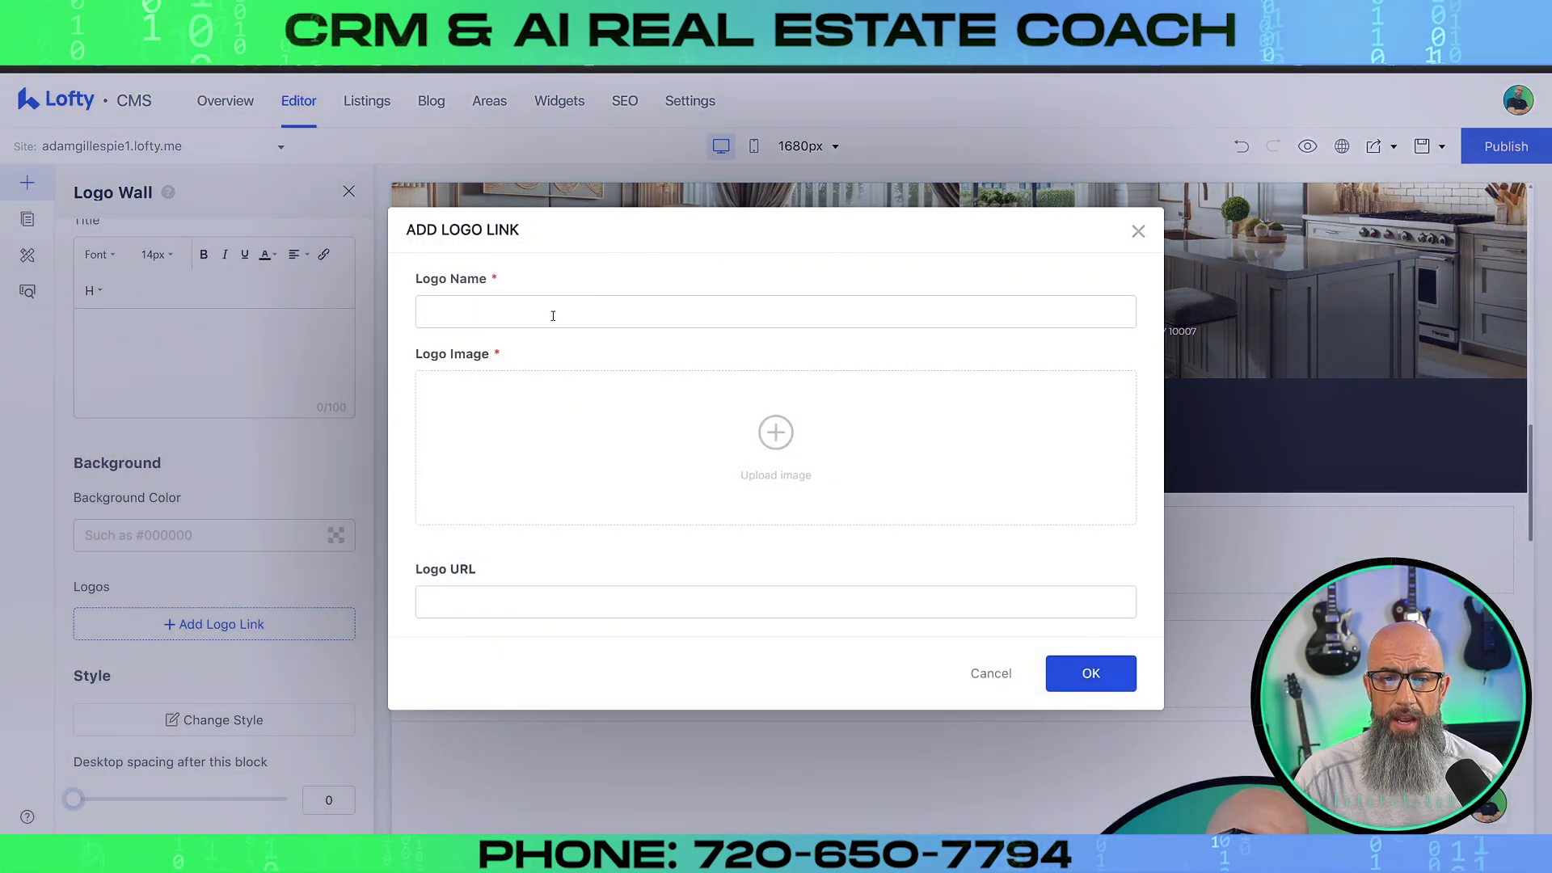
left_click(582, 314)
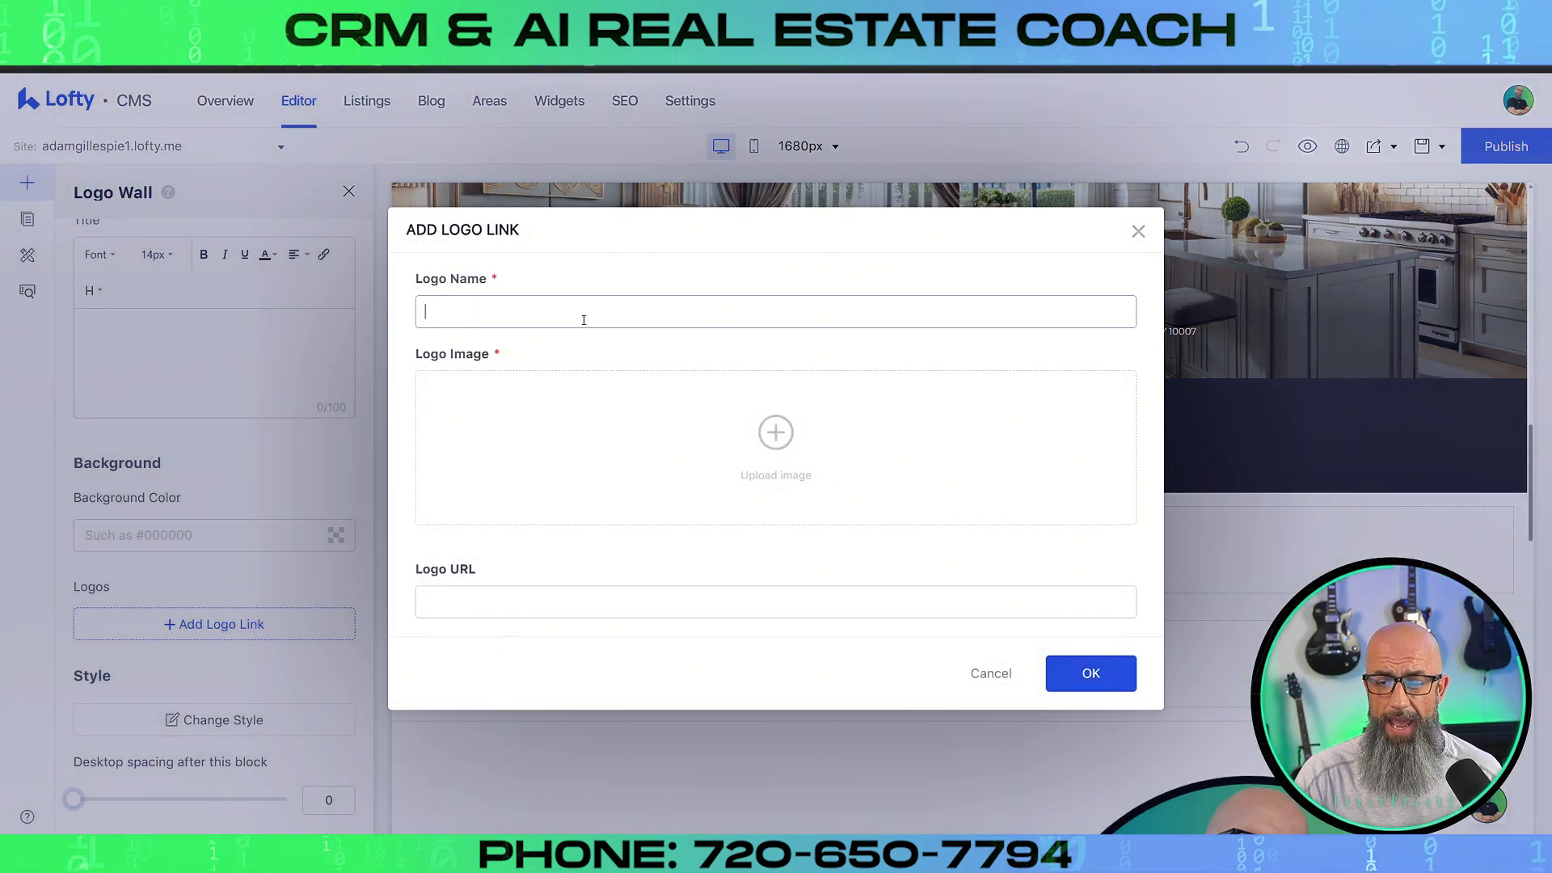
left_click(1133, 237)
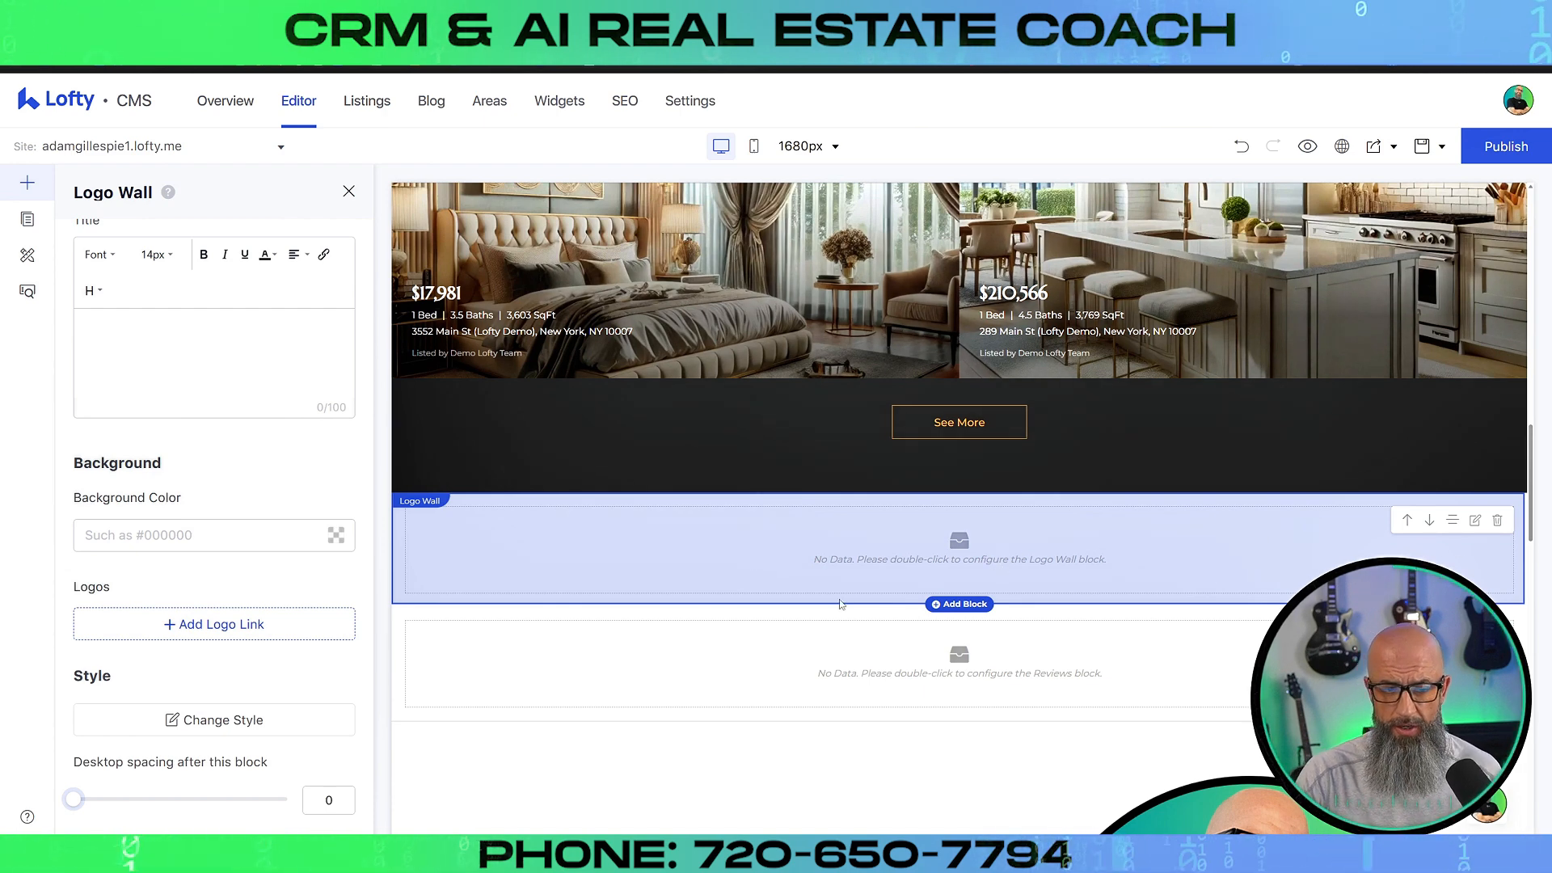
- Change the Logo Wall block to the style with two rows of logos, and show the style choices again
scroll(257, 504, "down", 1)
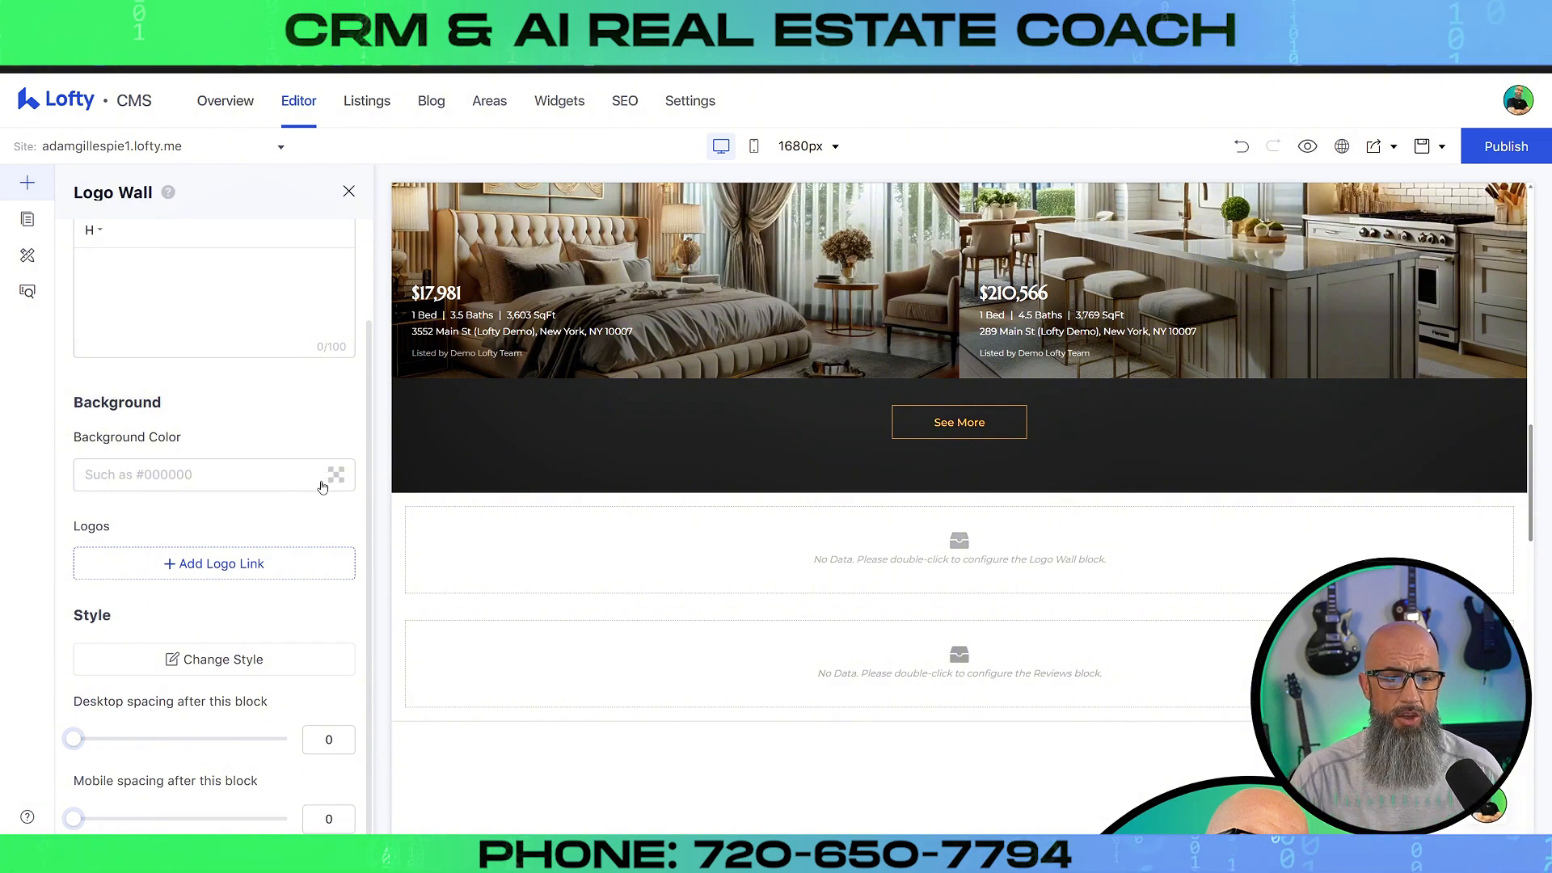
left_click(230, 656)
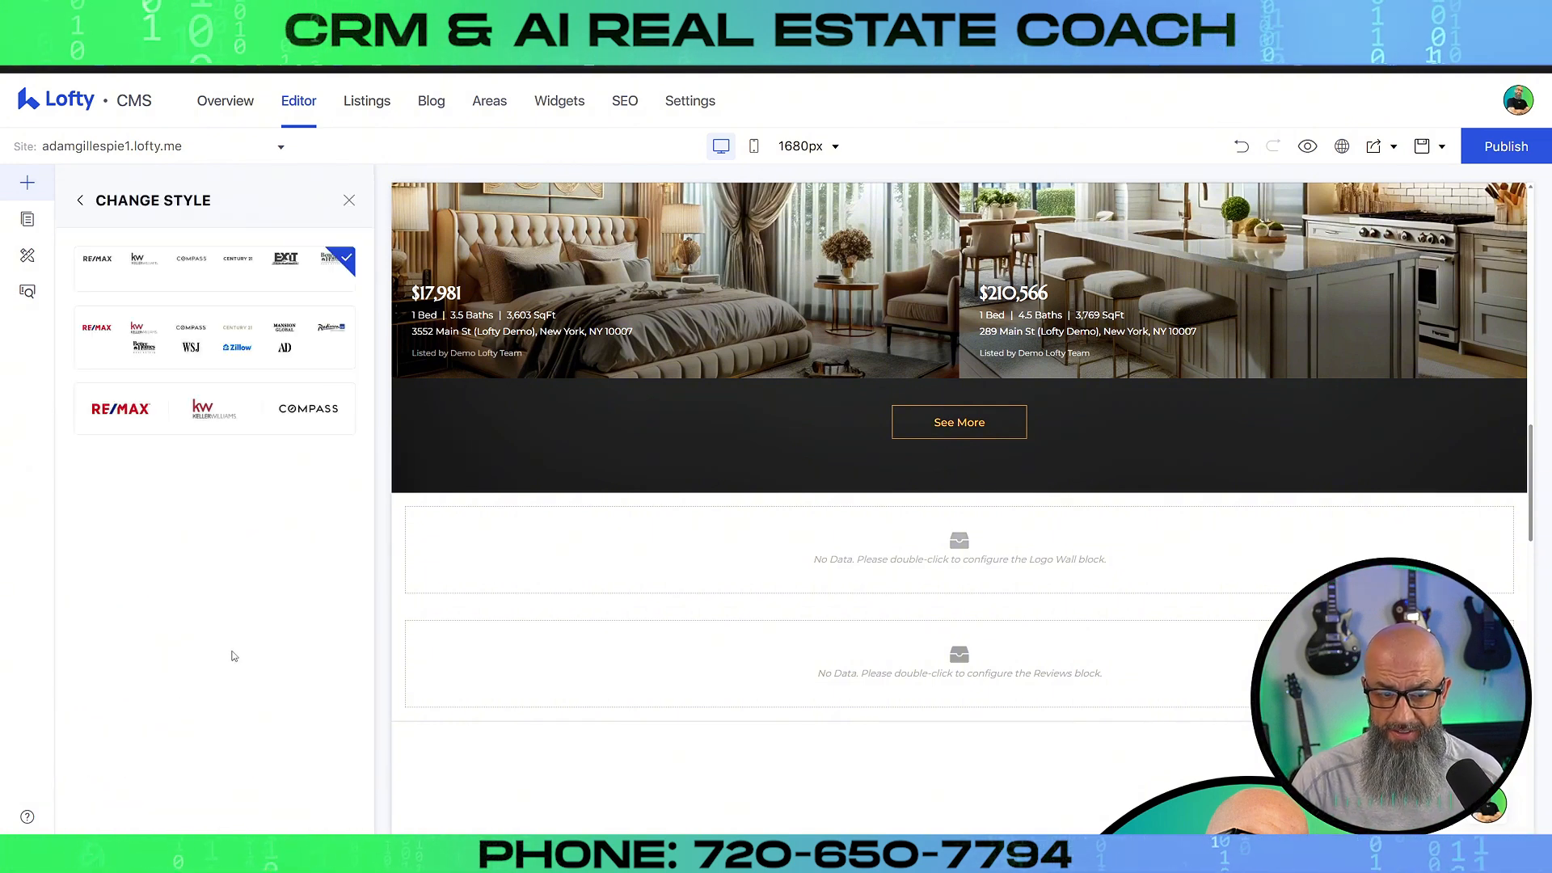
left_click(202, 420)
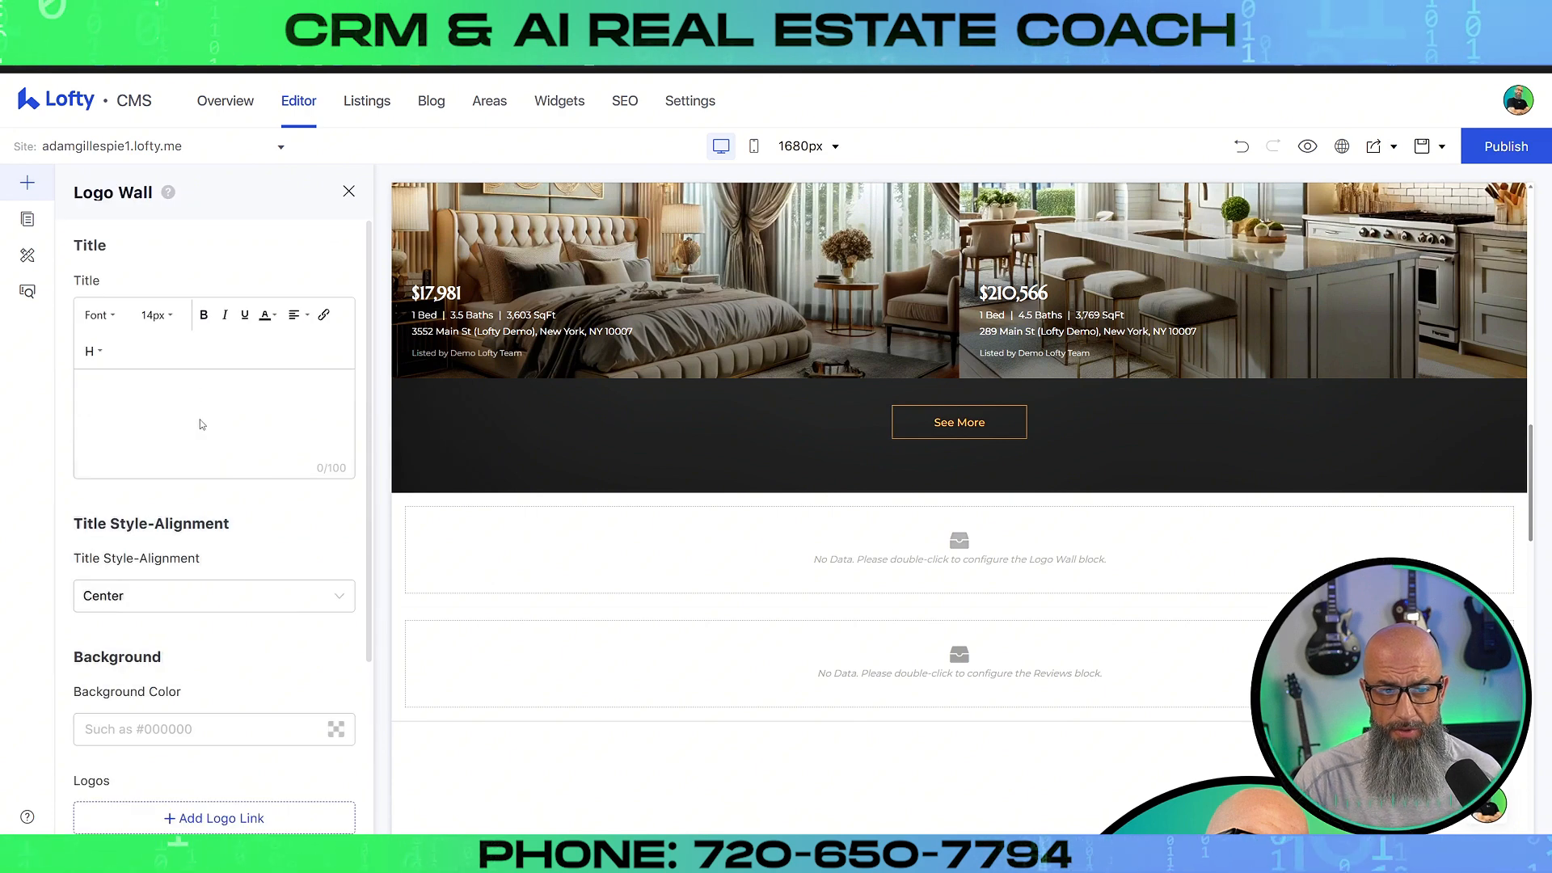
scroll(201, 424, "down", 3)
left_click(206, 730)
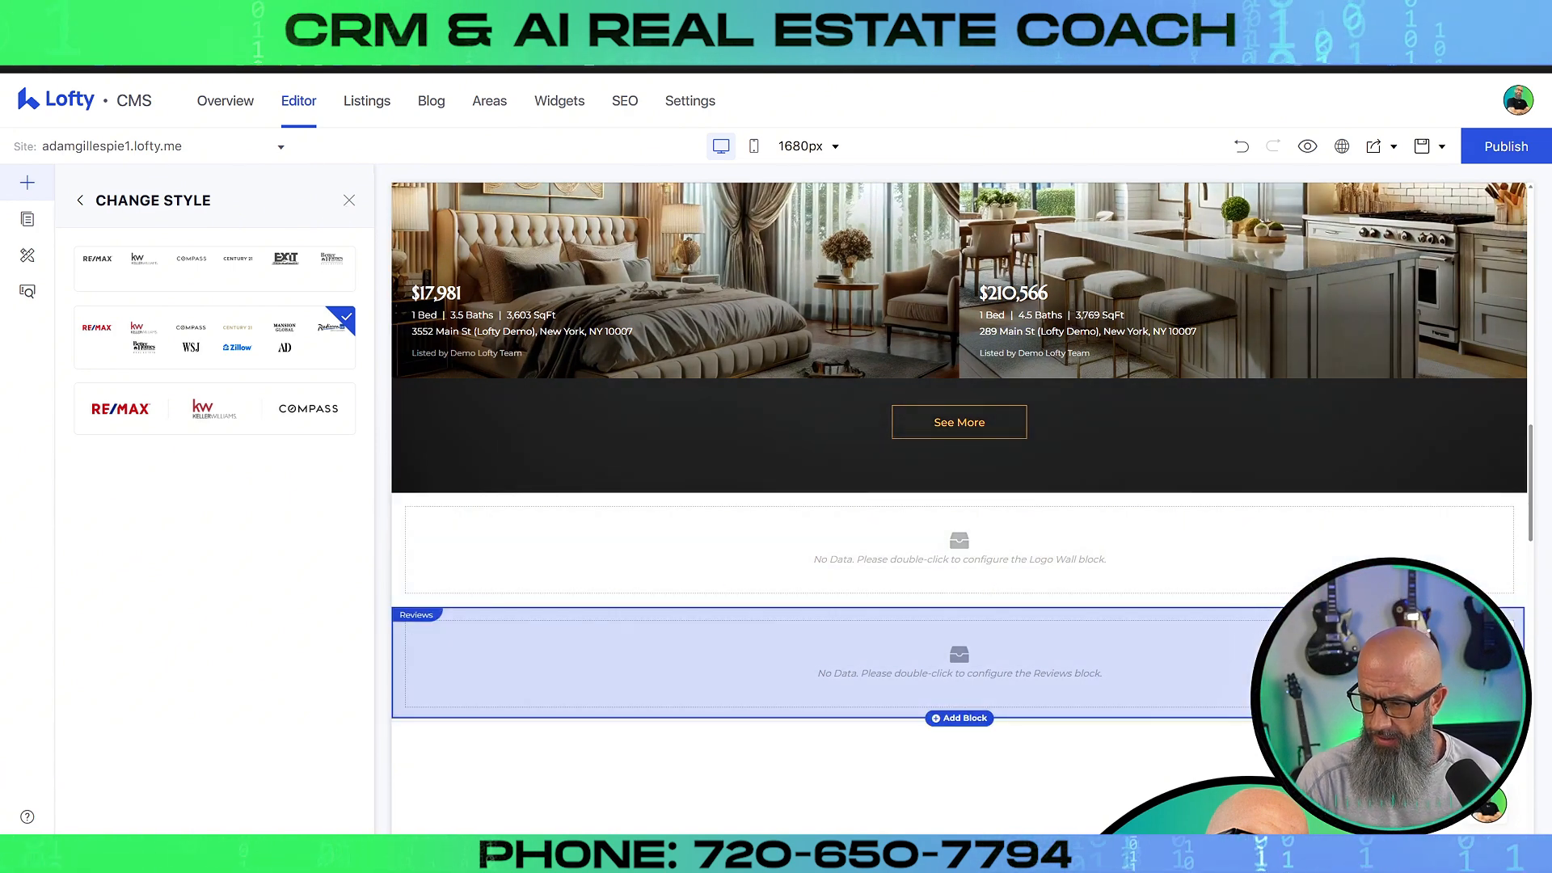
- Open the Reviews block's settings and set its background color to the transparent rgba(226, 170, 1, 0)
double_click(959, 669)
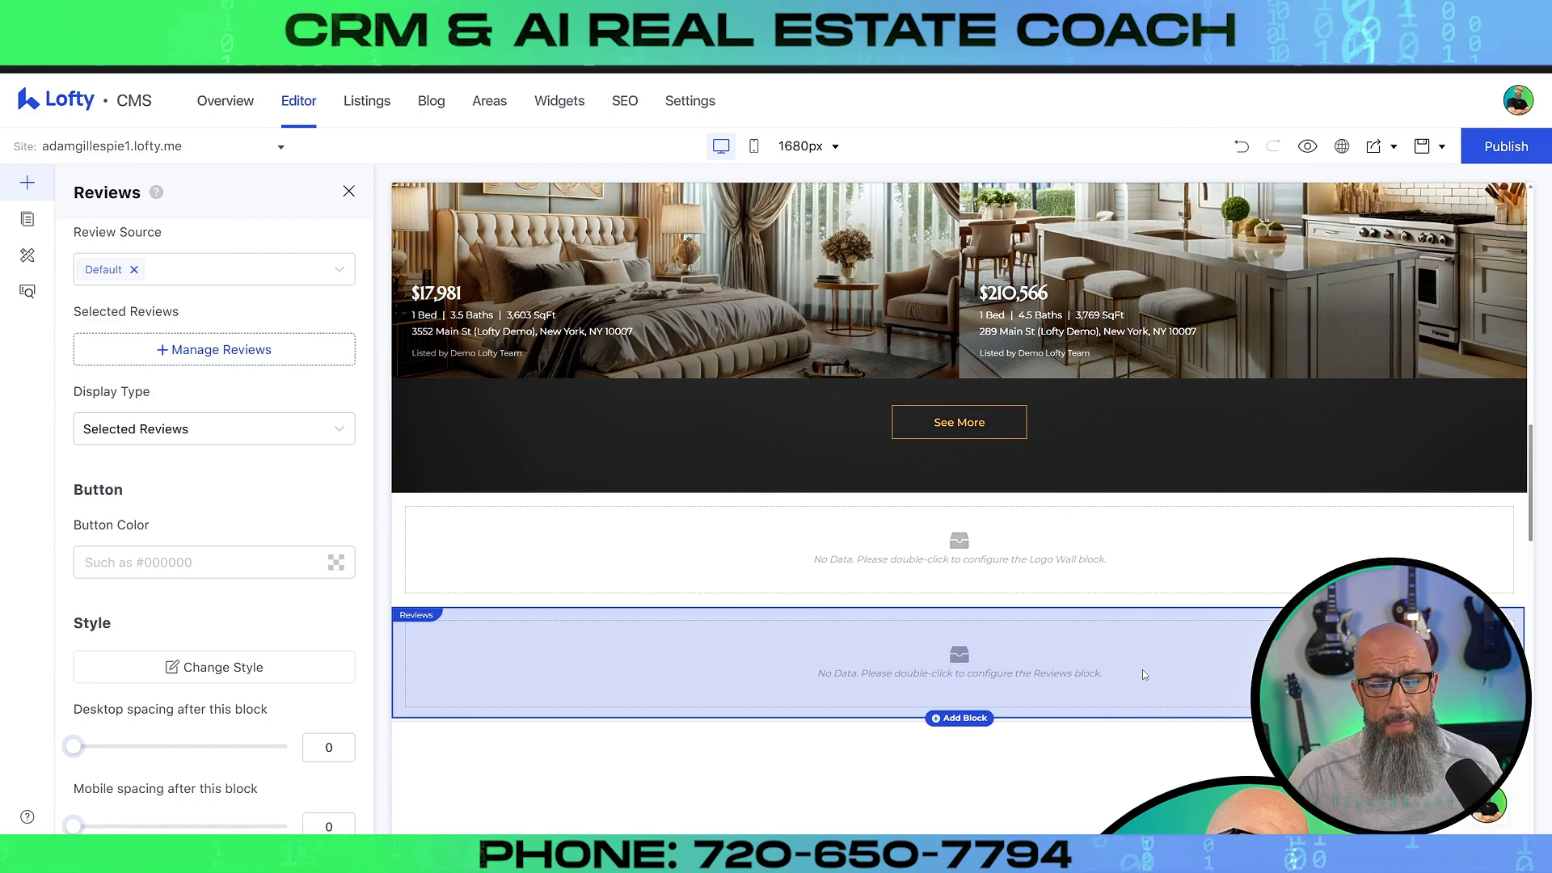
scroll(337, 410, "up", 2)
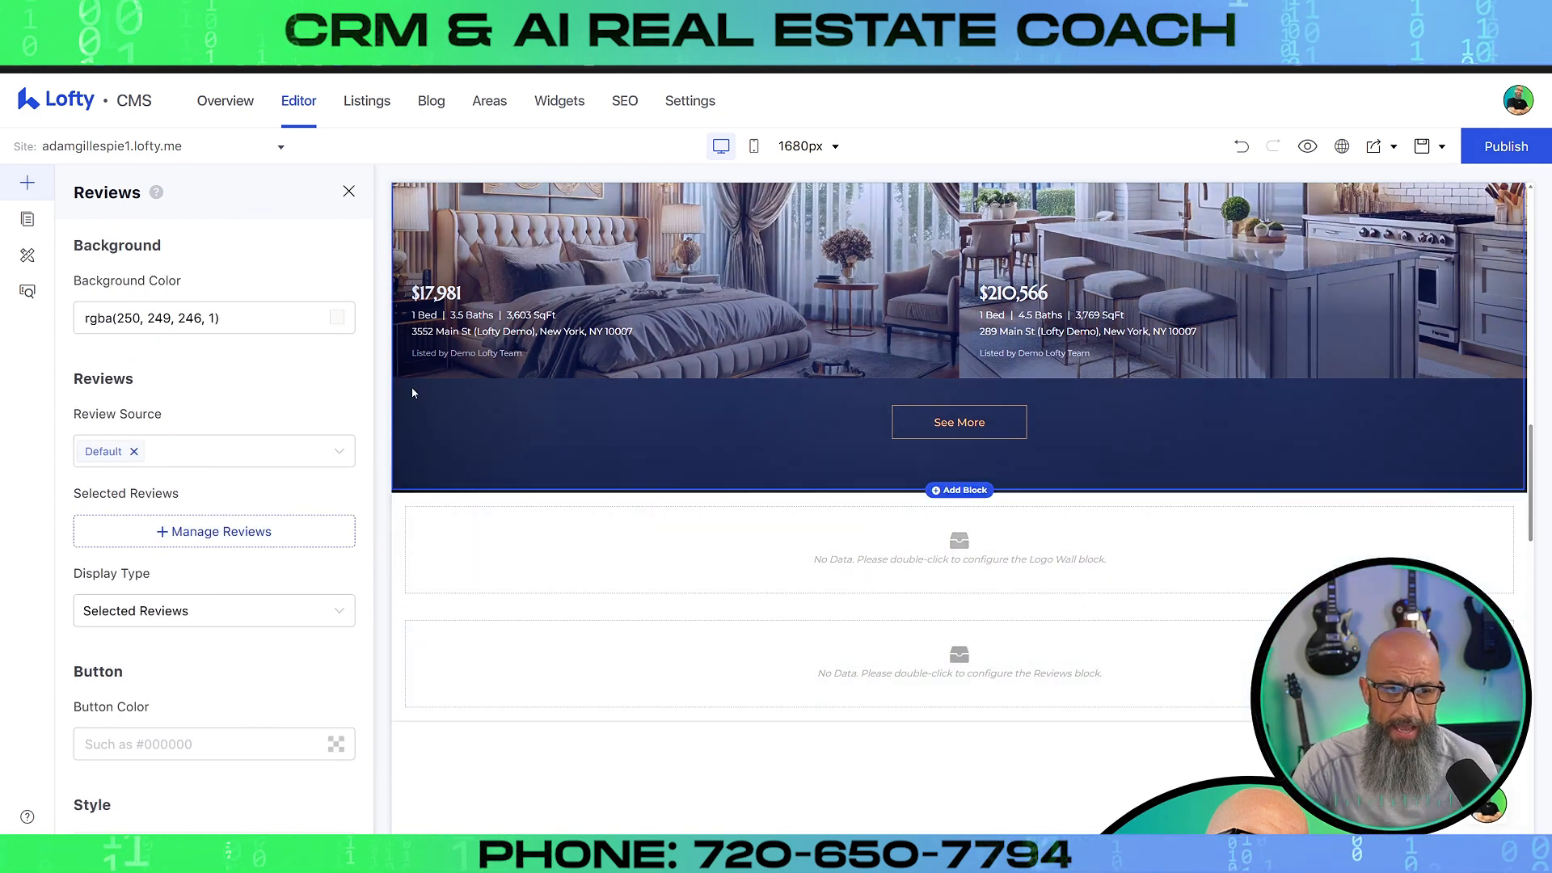
left_click(336, 318)
mouse_move(264, 410)
left_mouse_down()
mouse_move(235, 429)
mouse_move(326, 363)
left_mouse_up()
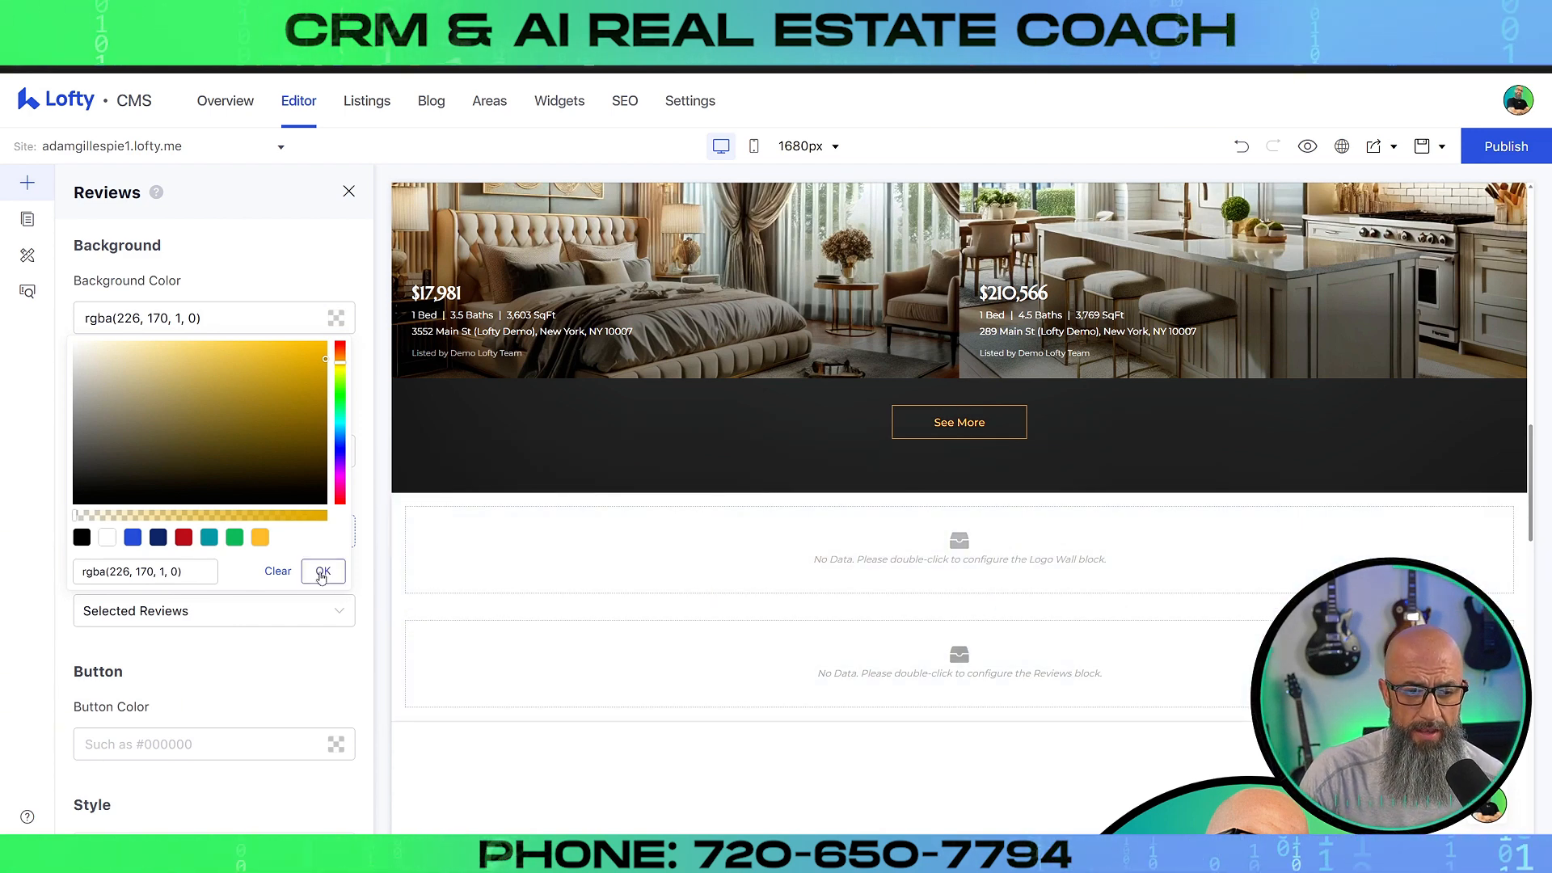
left_click(323, 570)
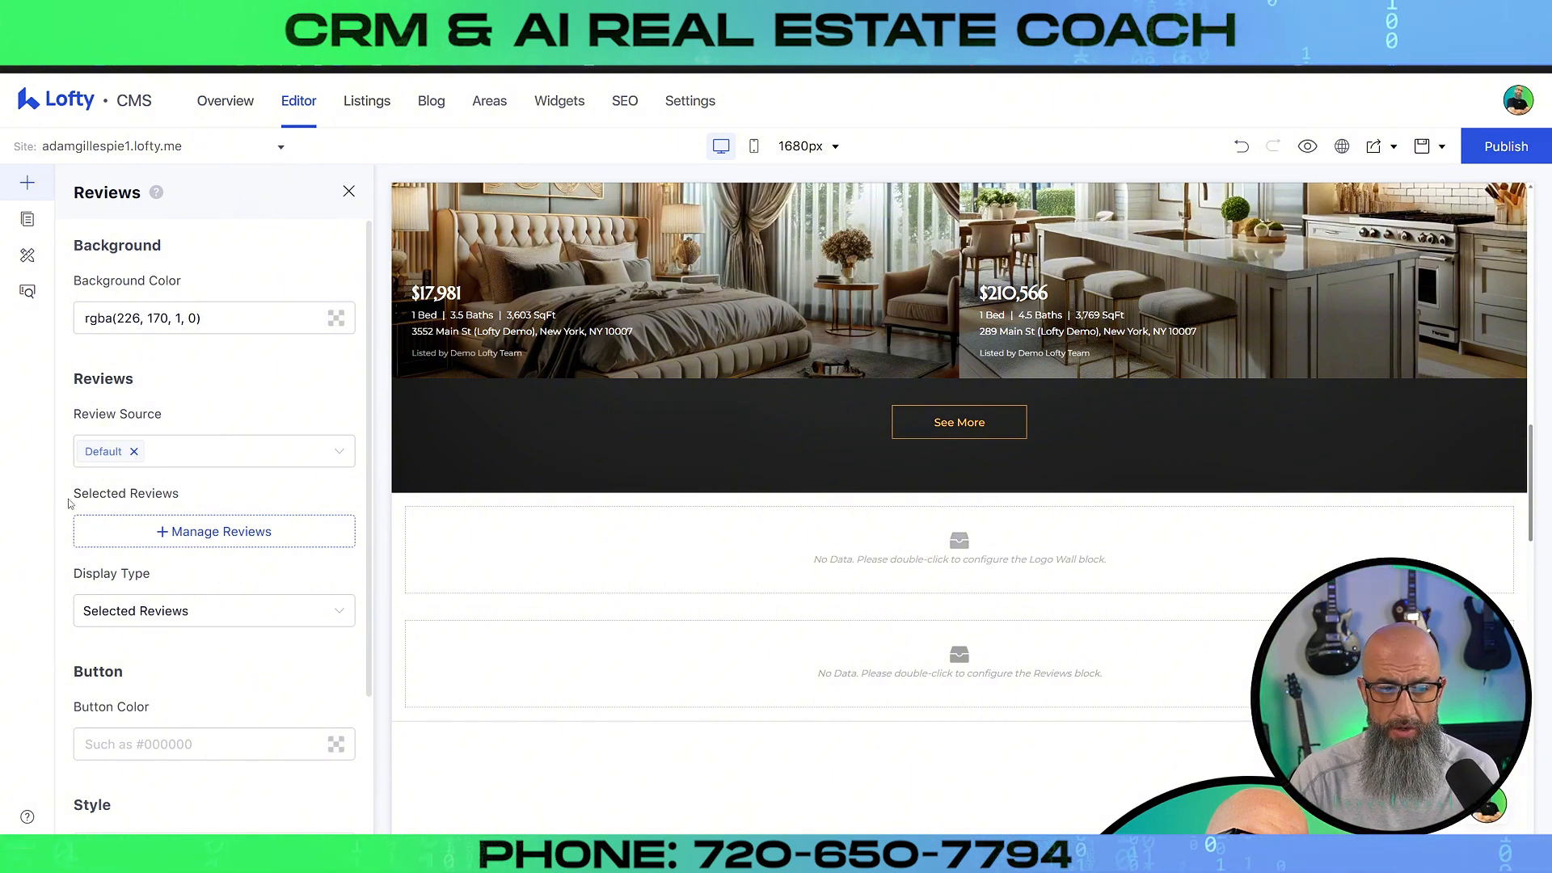
- Remove Default from the Reviews block's review source, try to connect Google, and cancel leaving the site
left_click(136, 451)
left_click(138, 452)
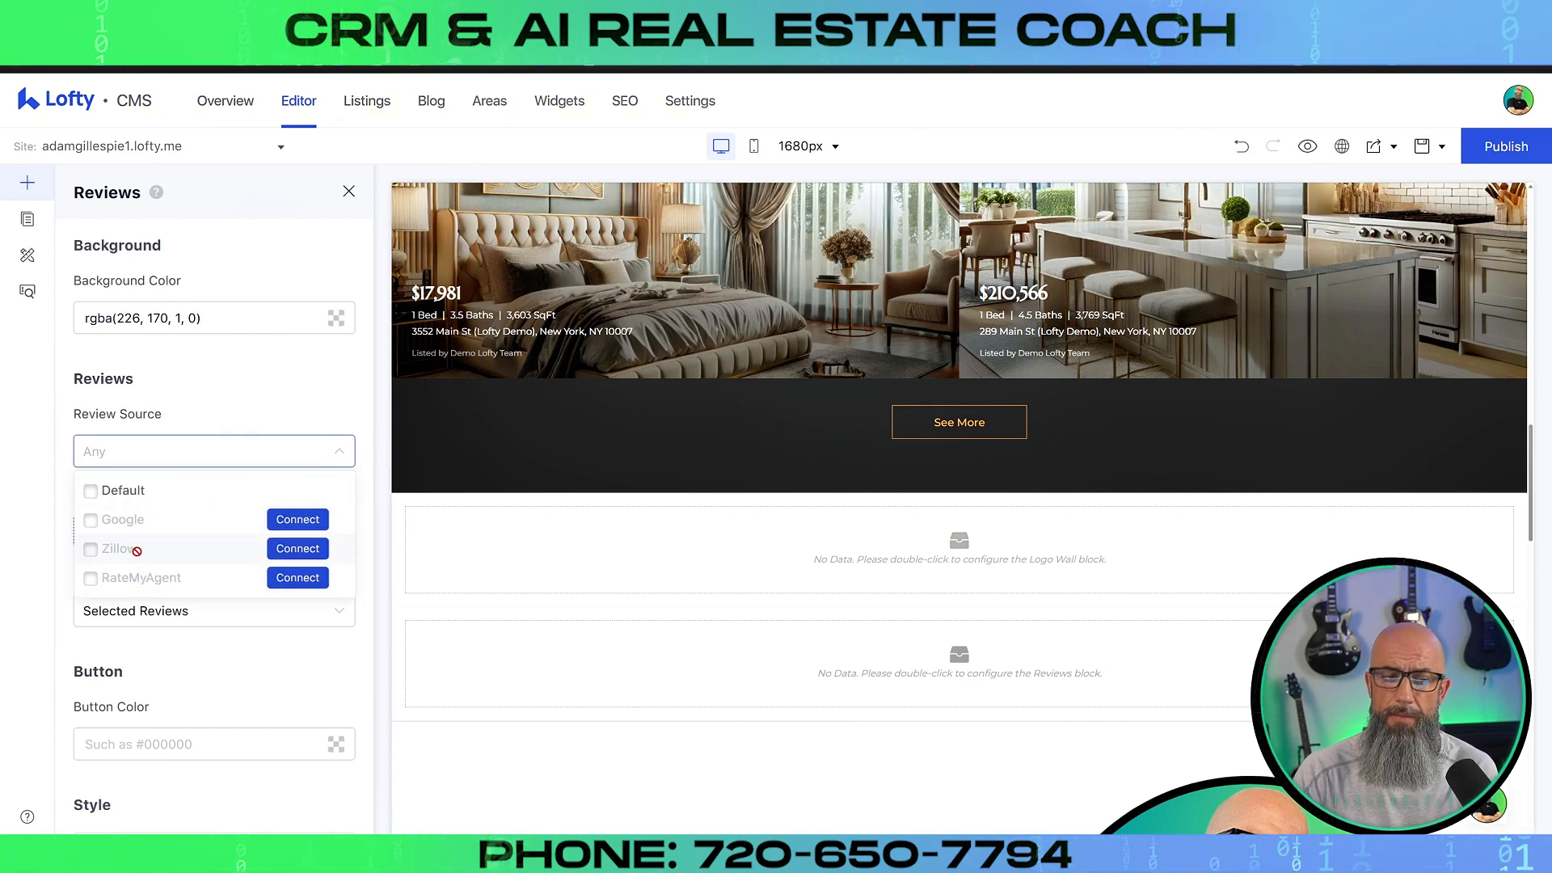
left_click(305, 524)
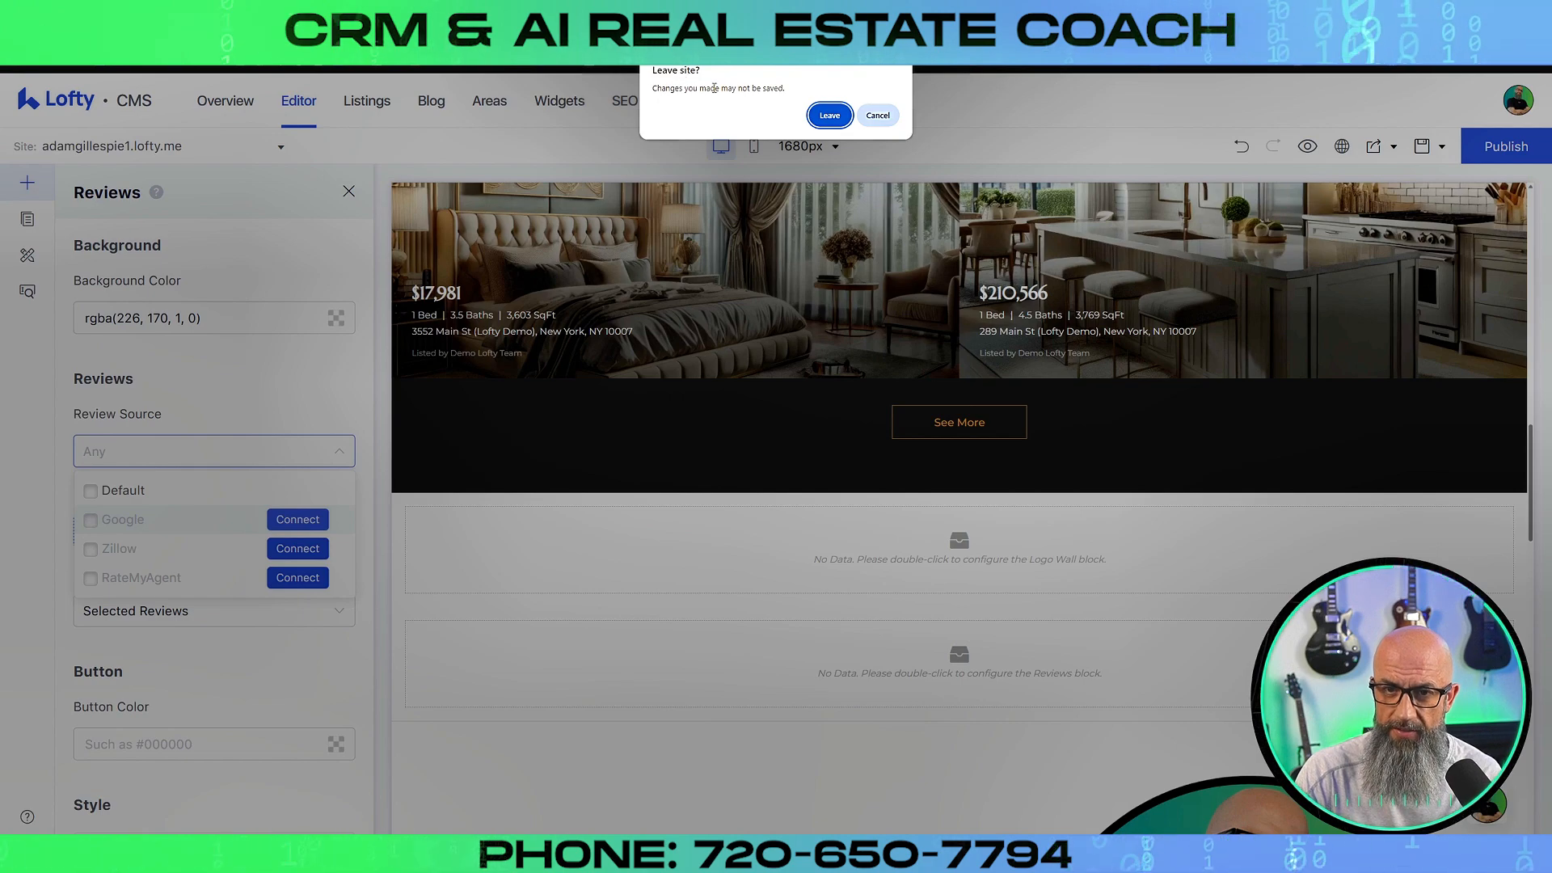
left_click(879, 115)
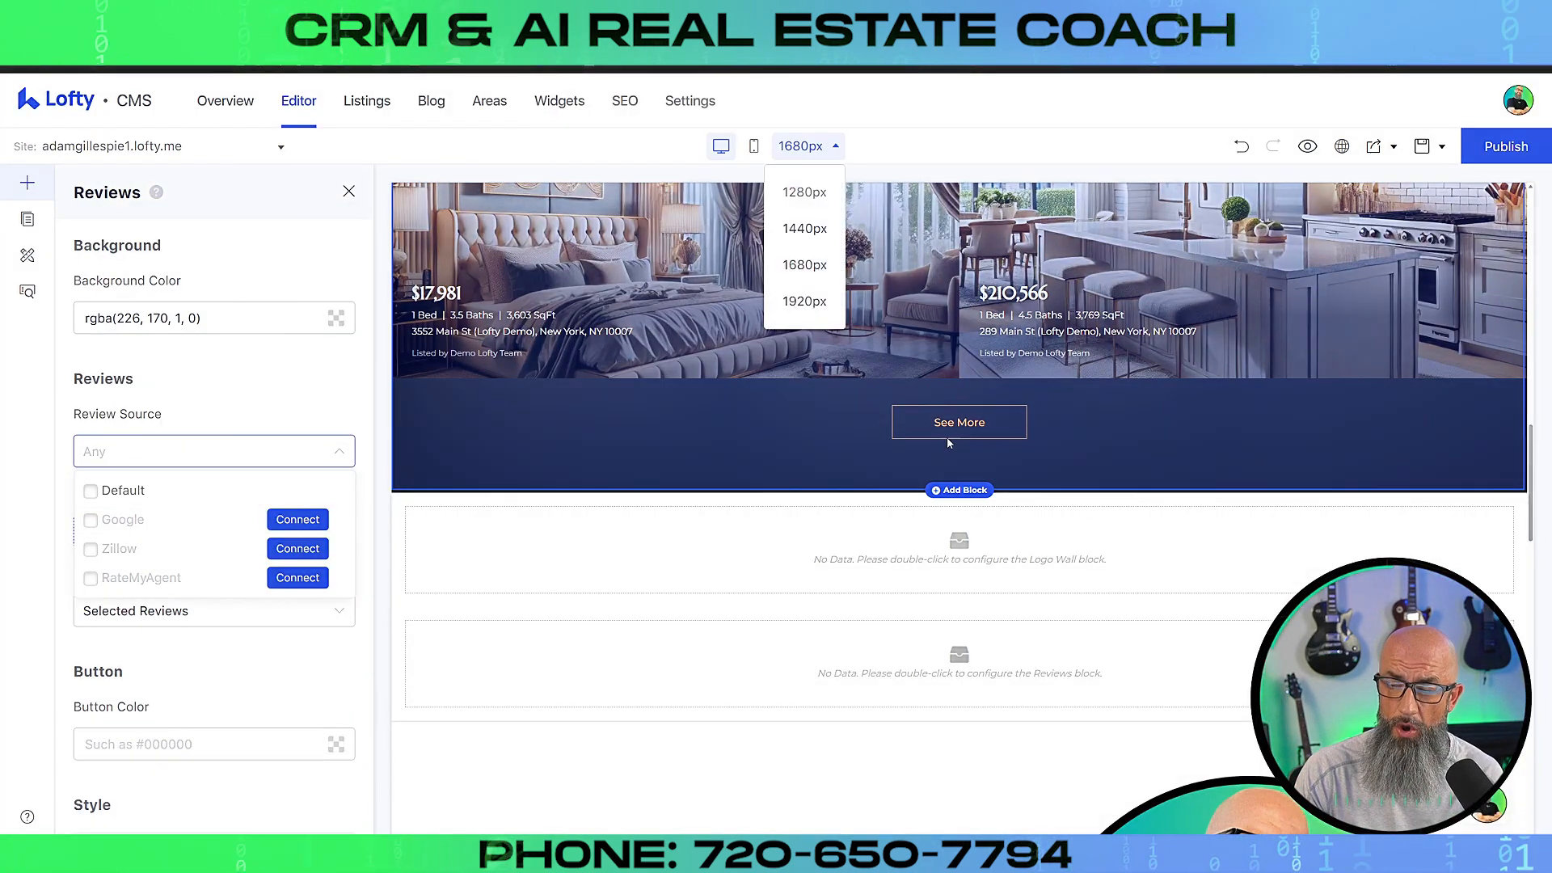
- Publish the home page changes and save the page
scroll(1030, 521, "up", 4)
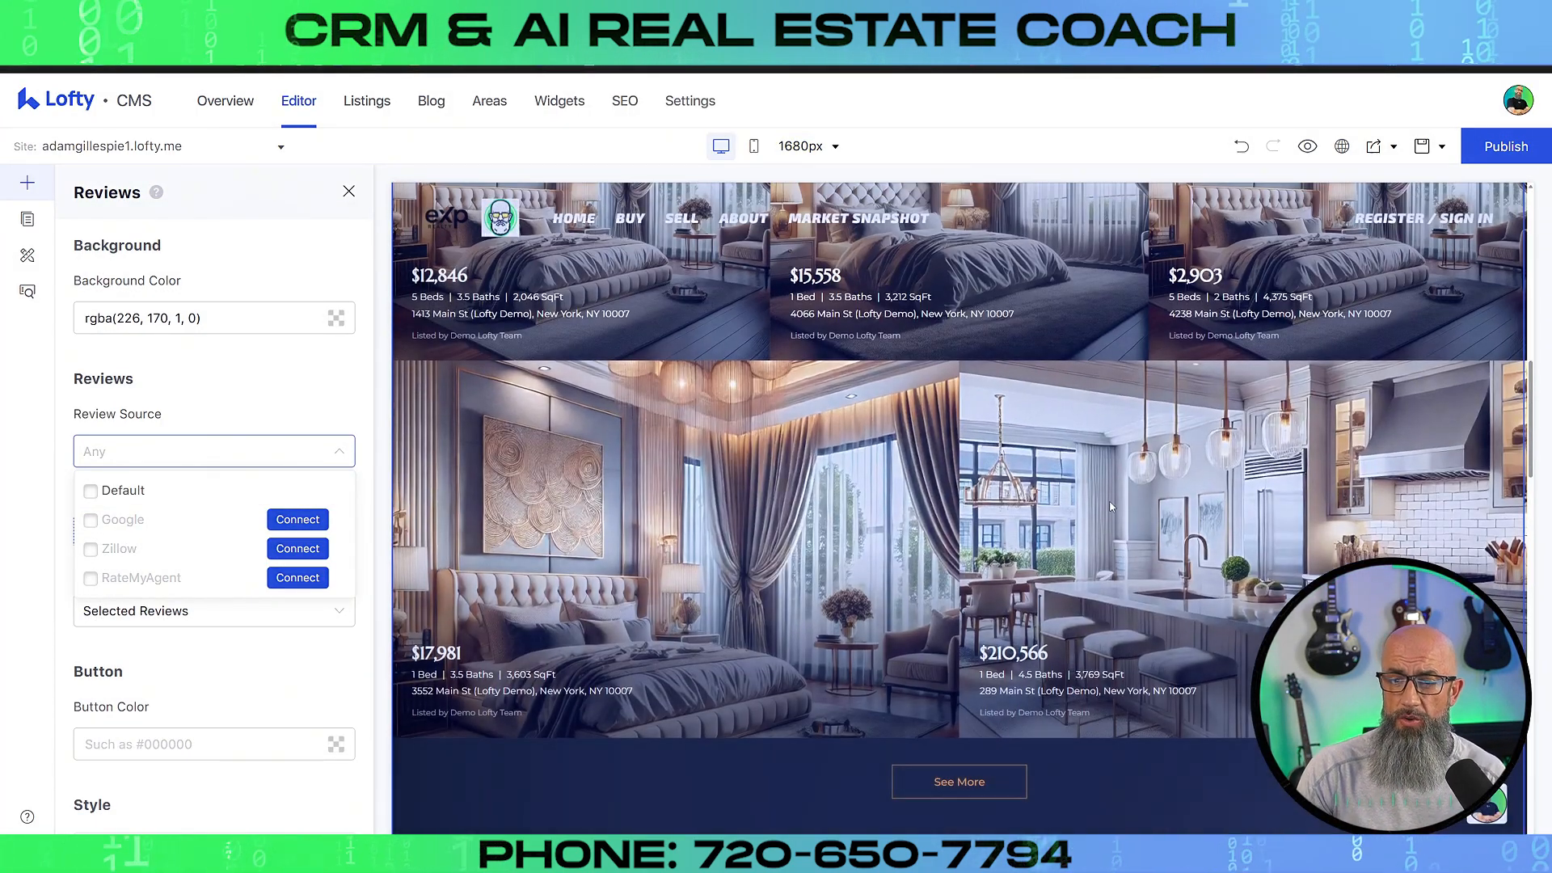
scroll(1111, 507, "up", 4)
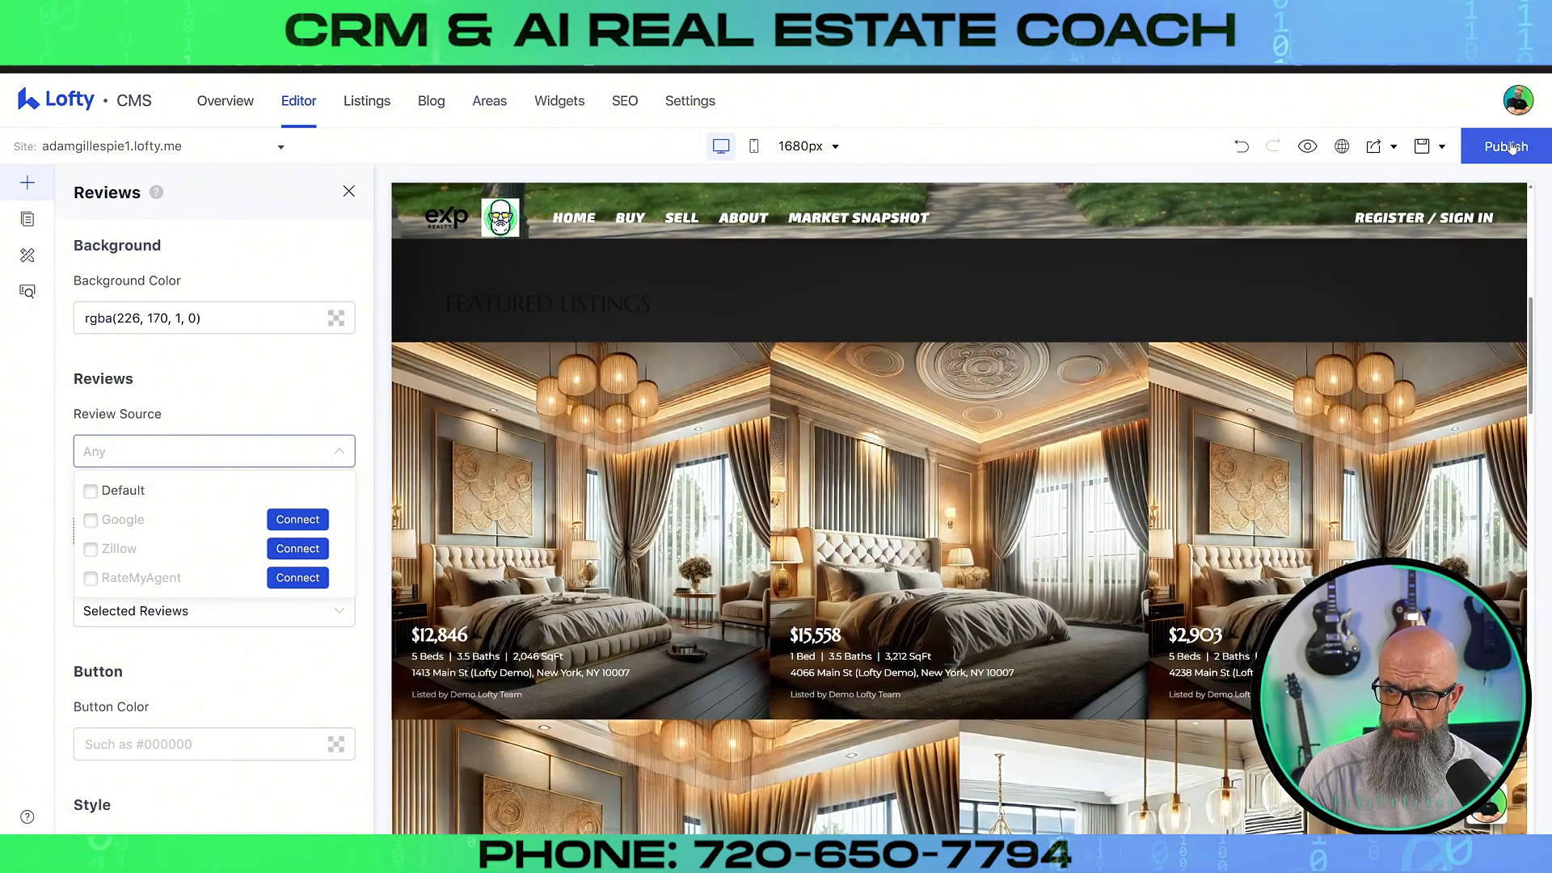
left_click(1507, 147)
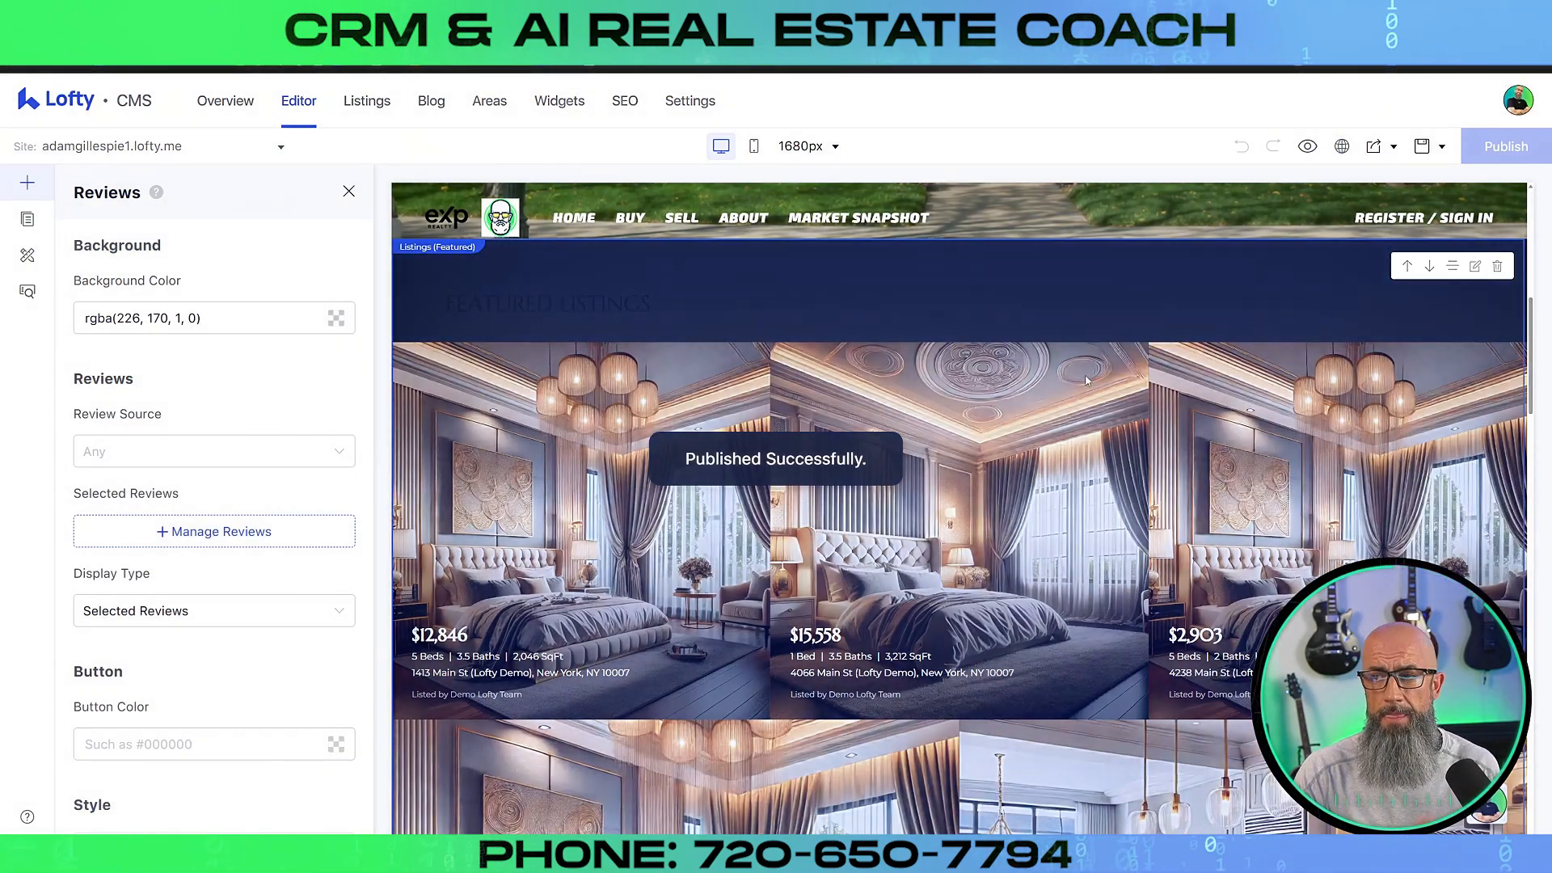
scroll(1085, 381, "down", 5)
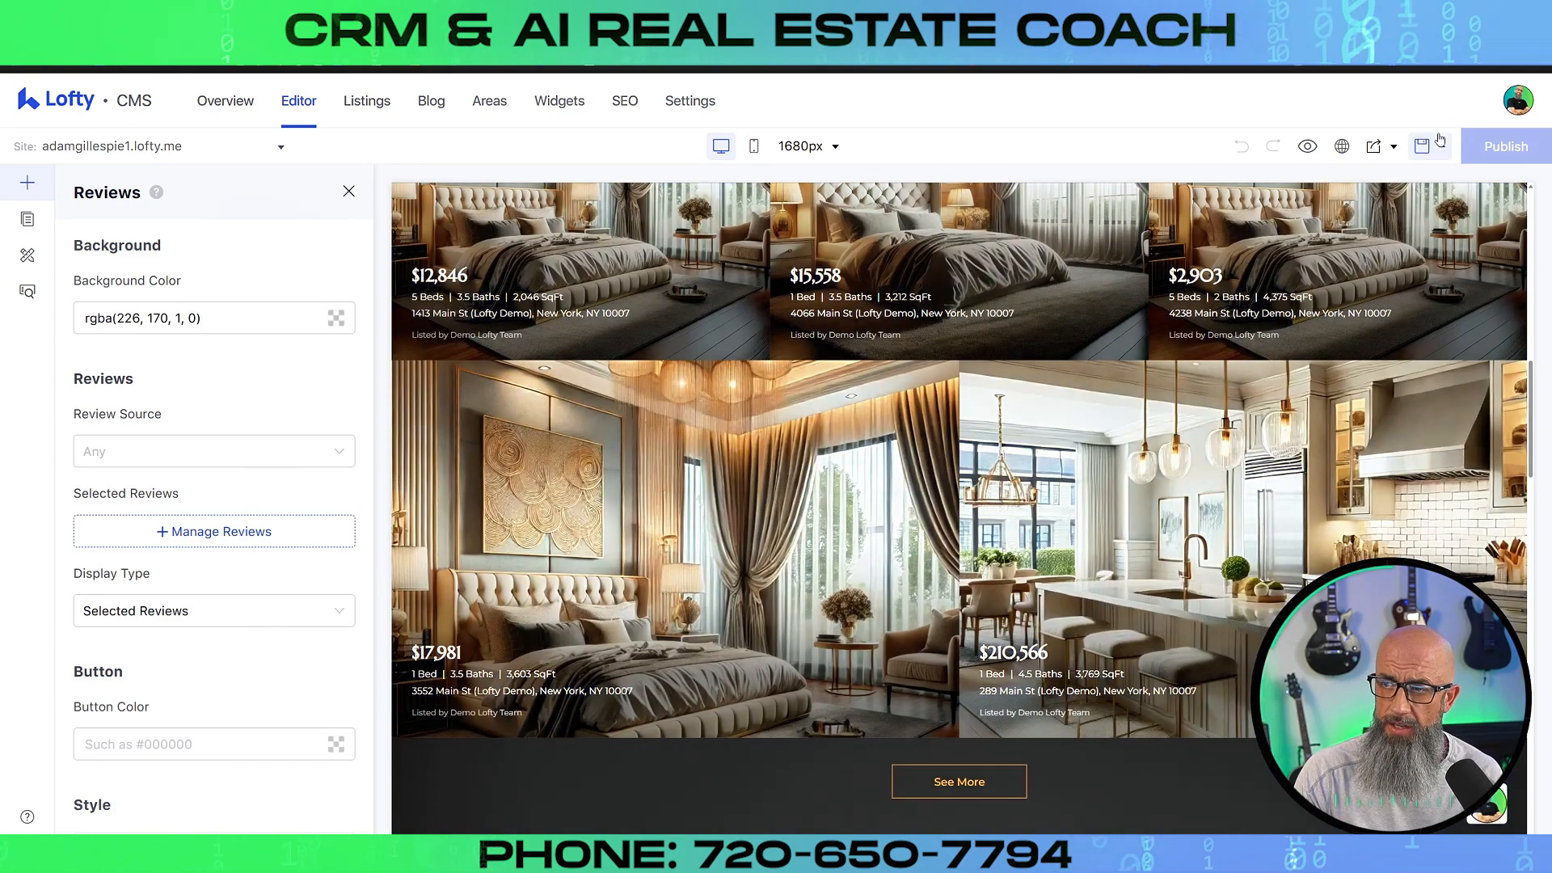
left_click(1440, 142)
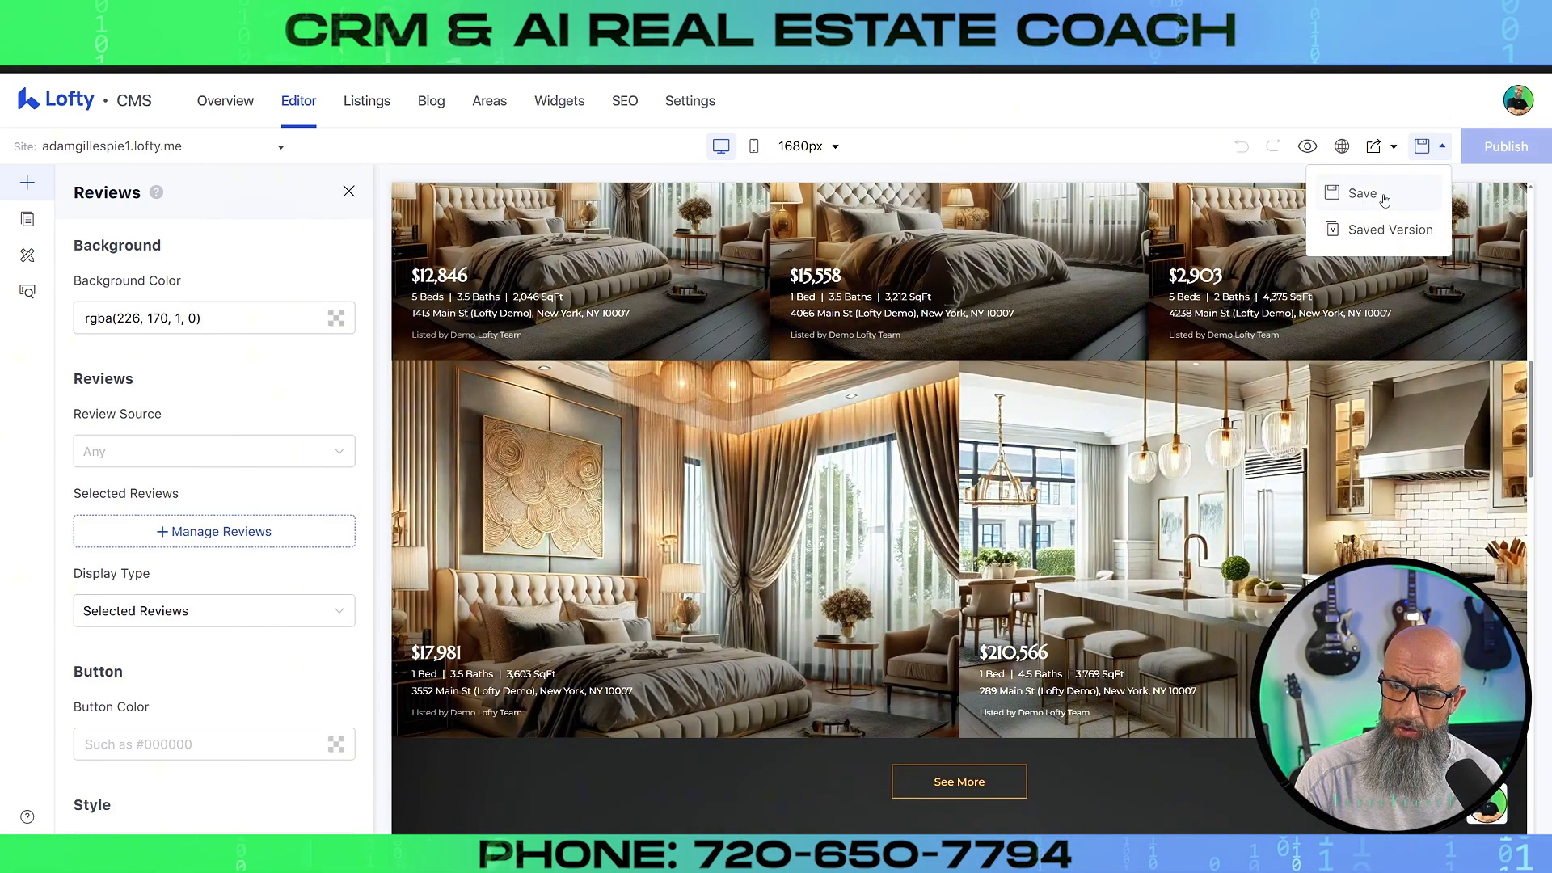
left_click(1366, 193)
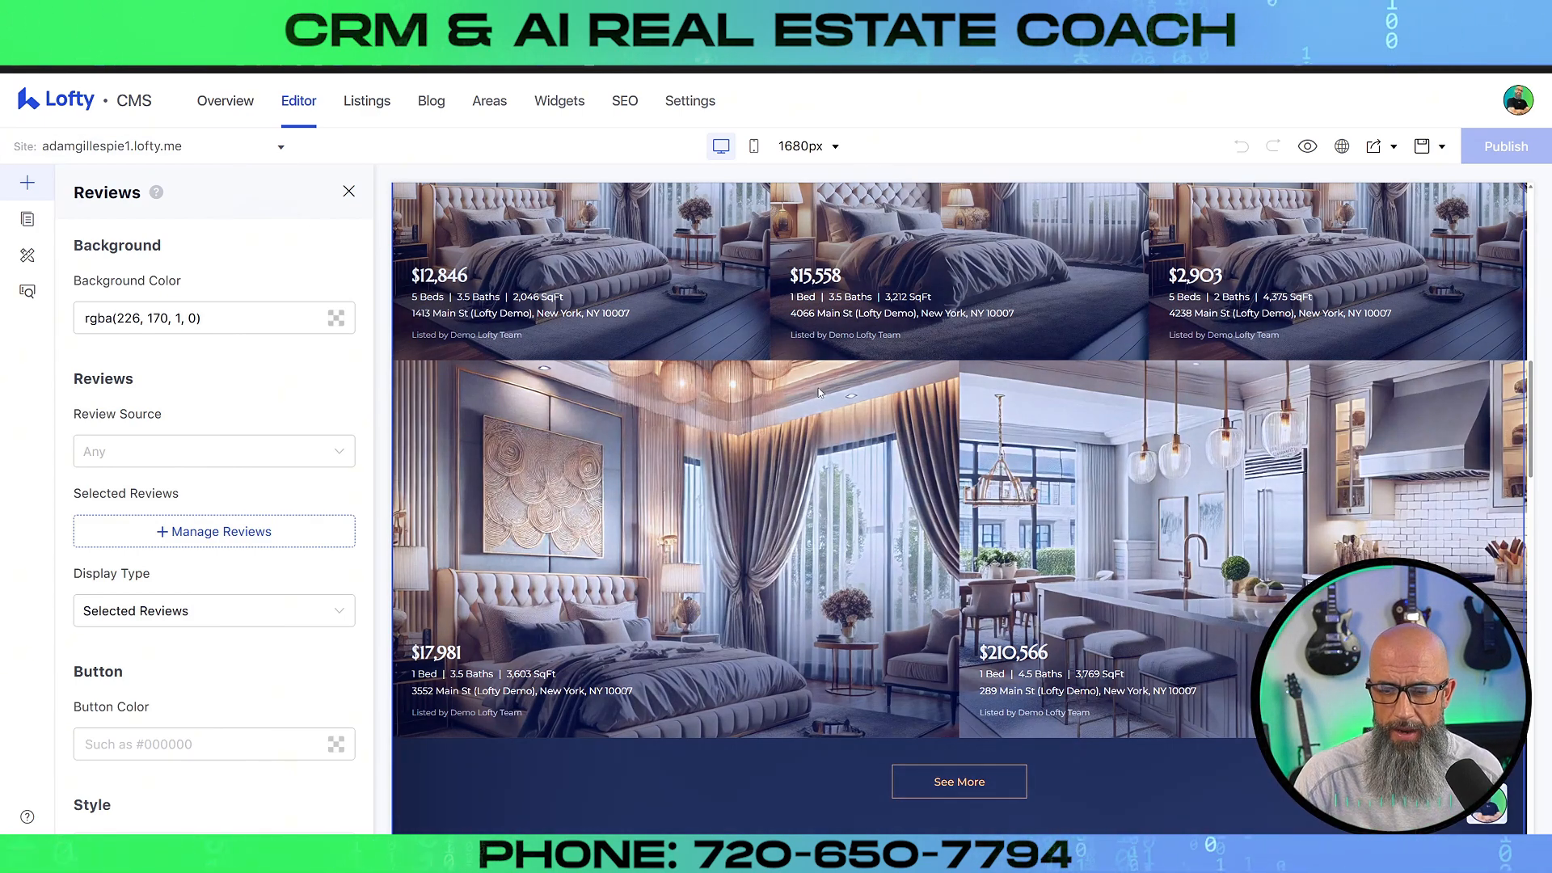
- Choose to connect Google as a review source for the Reviews block, opening the Google My Business integration page
scroll(871, 393, "down", 1)
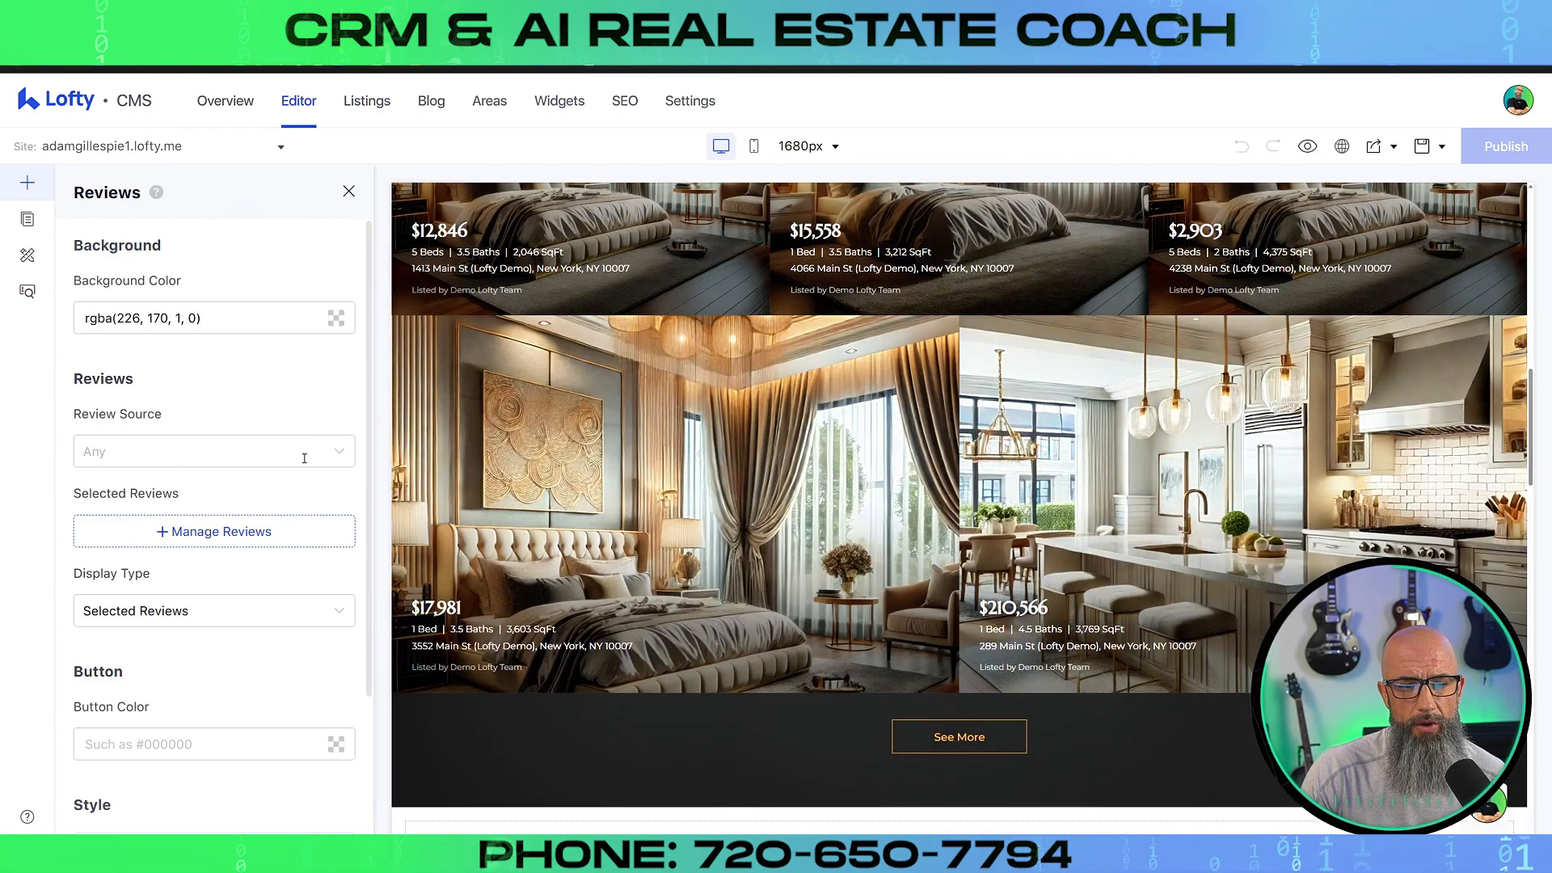
left_click(346, 461)
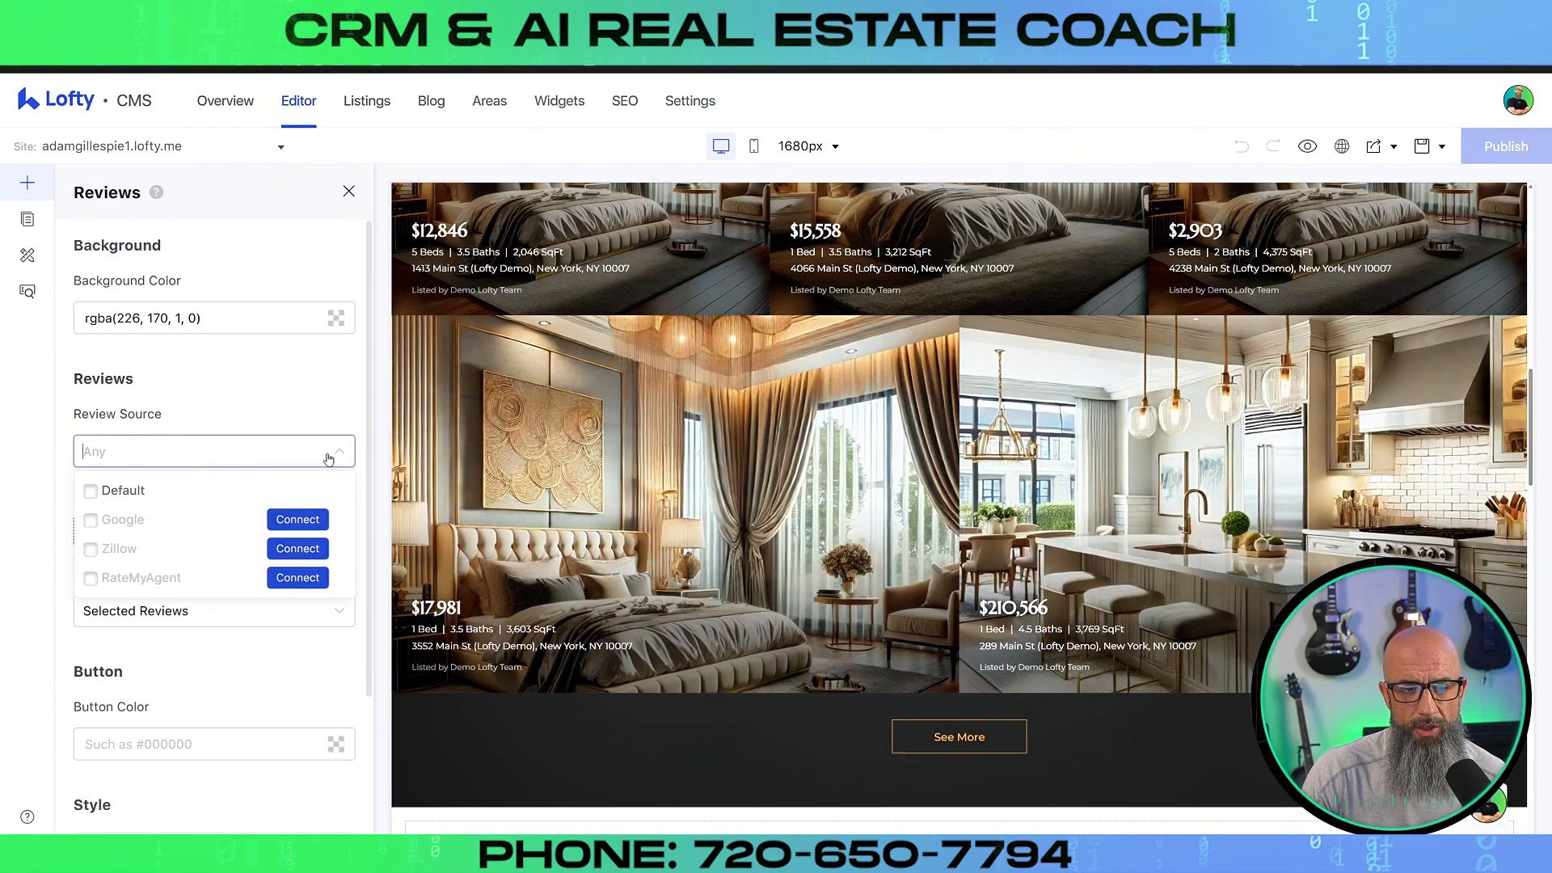
left_click(304, 524)
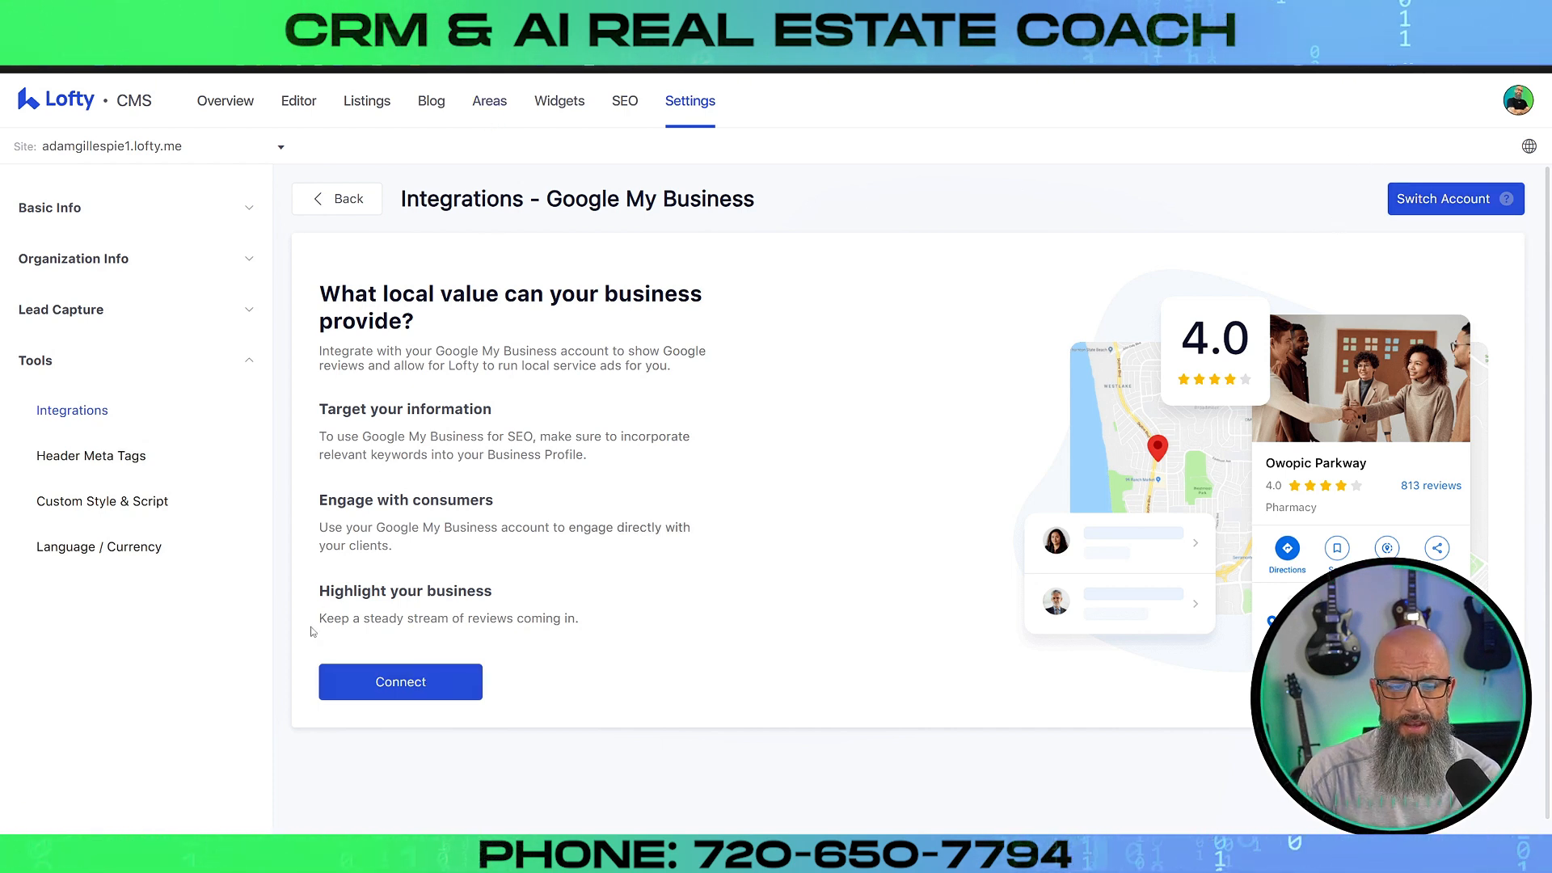
- Authorize the Google account for Social Studio and add the Apex Elite AI business profile to Lofty
left_click(422, 681)
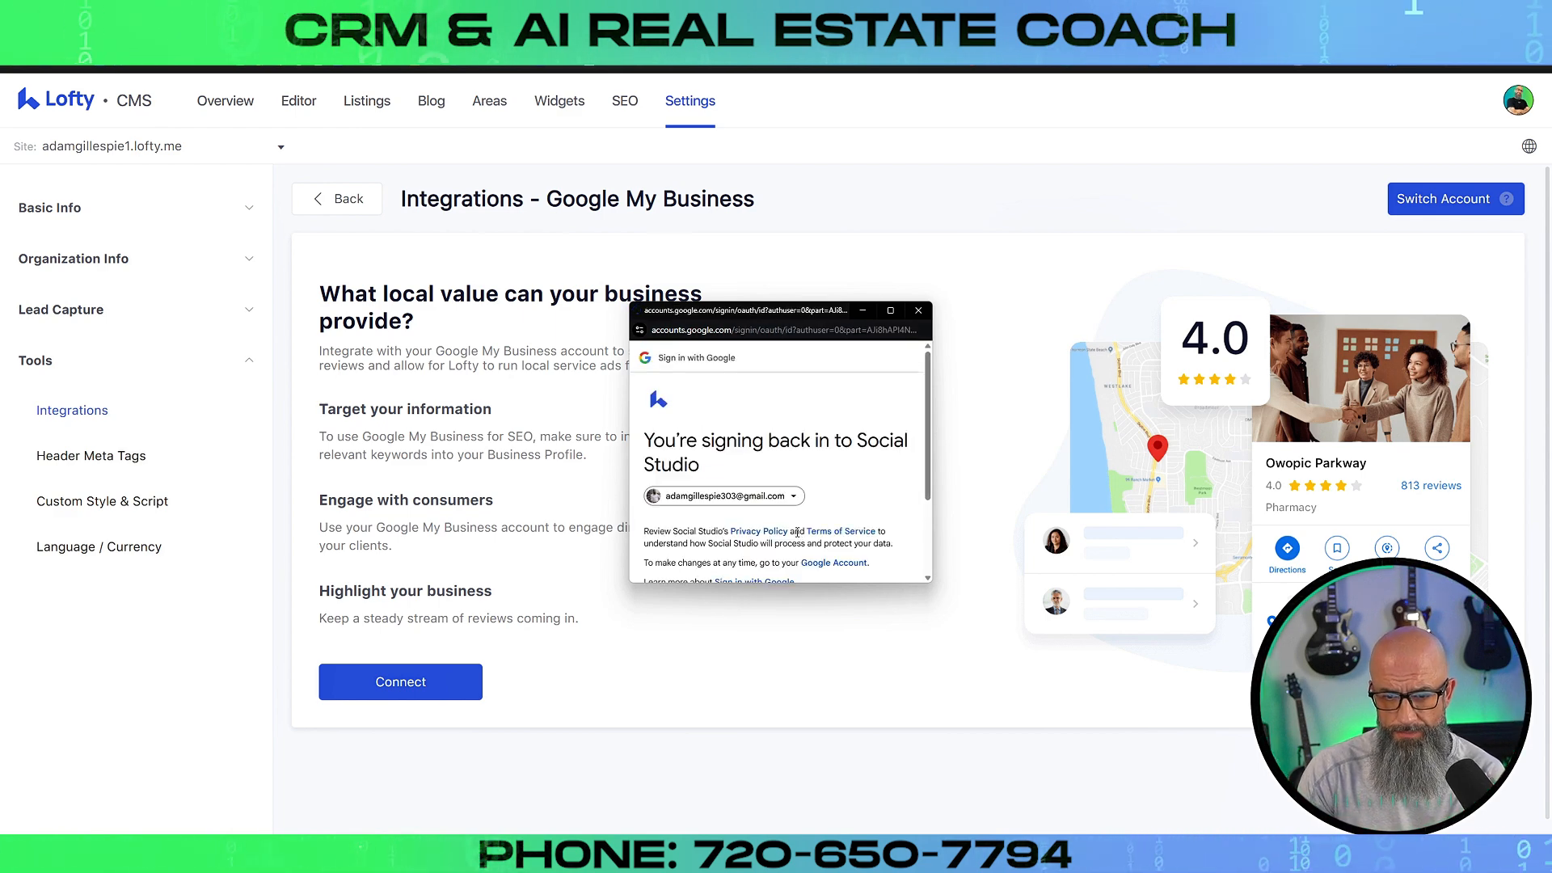
scroll(806, 499, "down", 2)
left_click(840, 517)
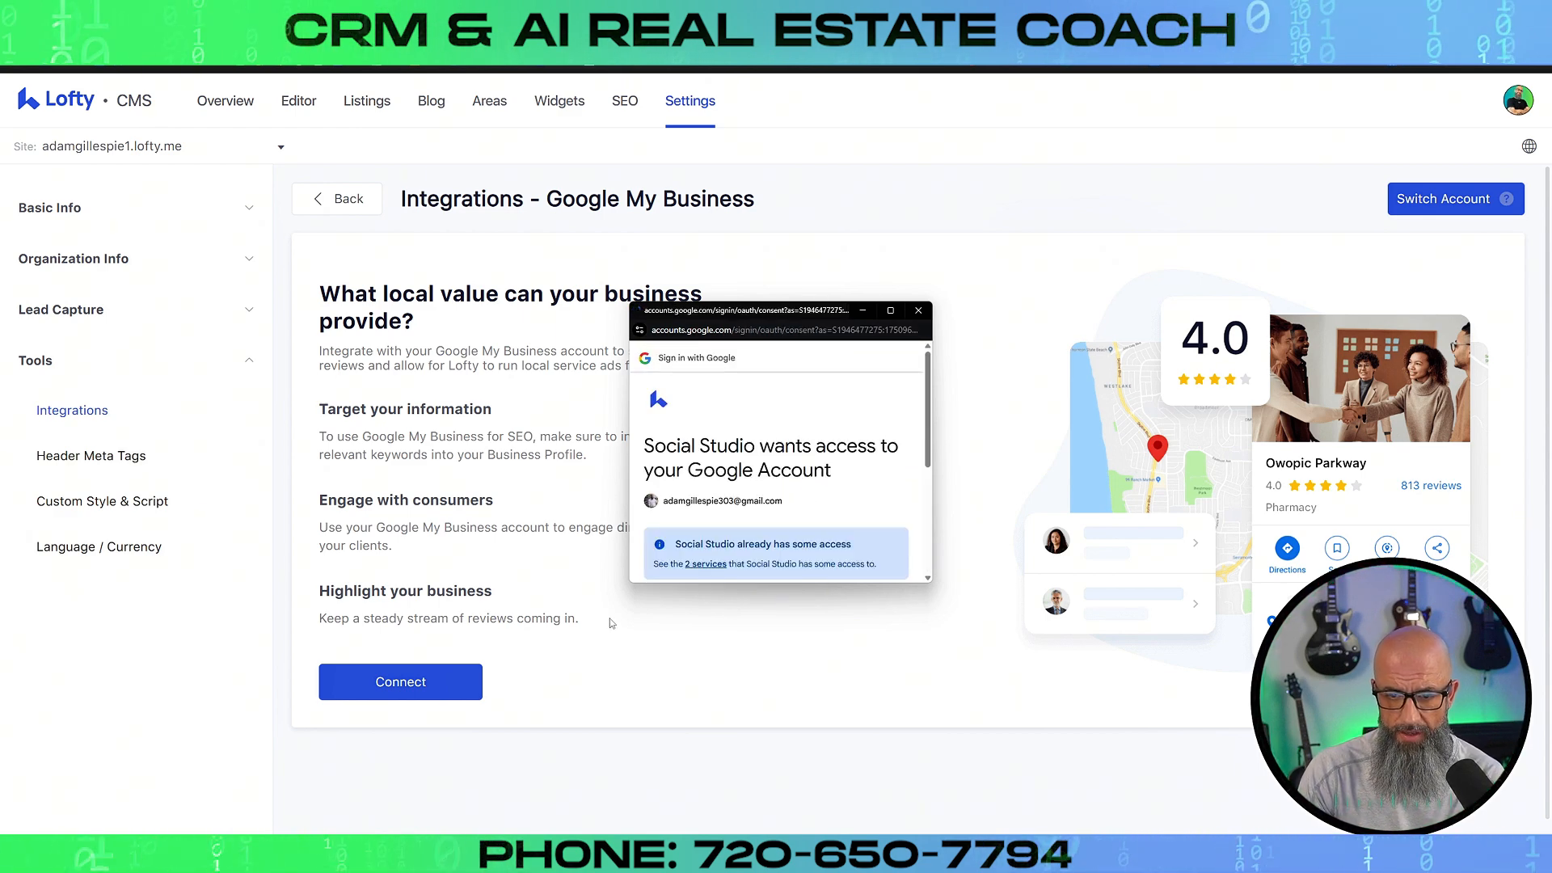
scroll(785, 509, "down", 3)
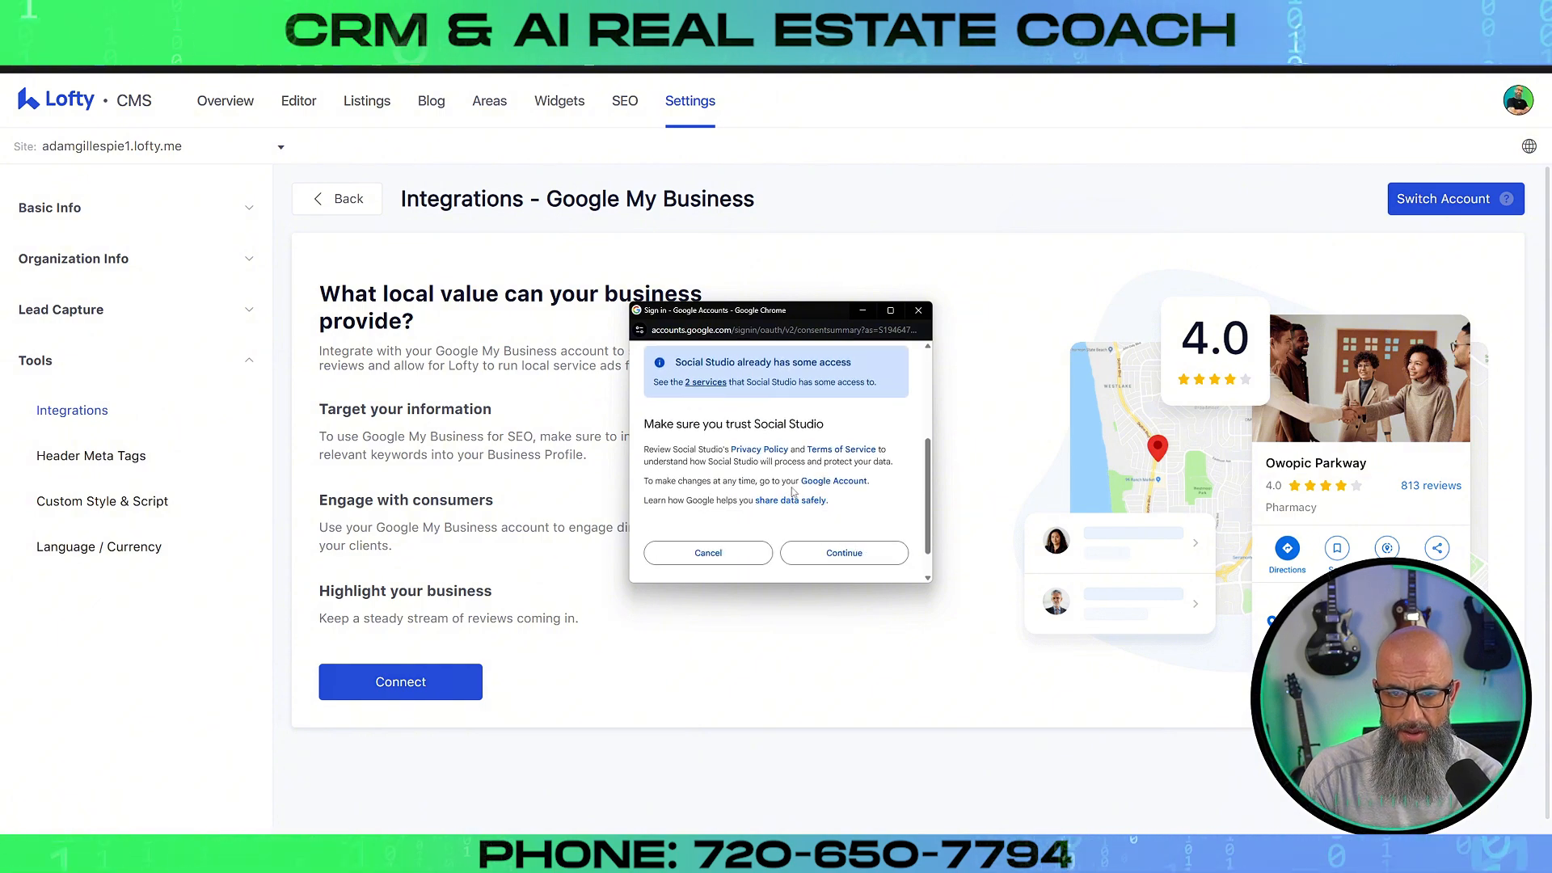
left_click(834, 554)
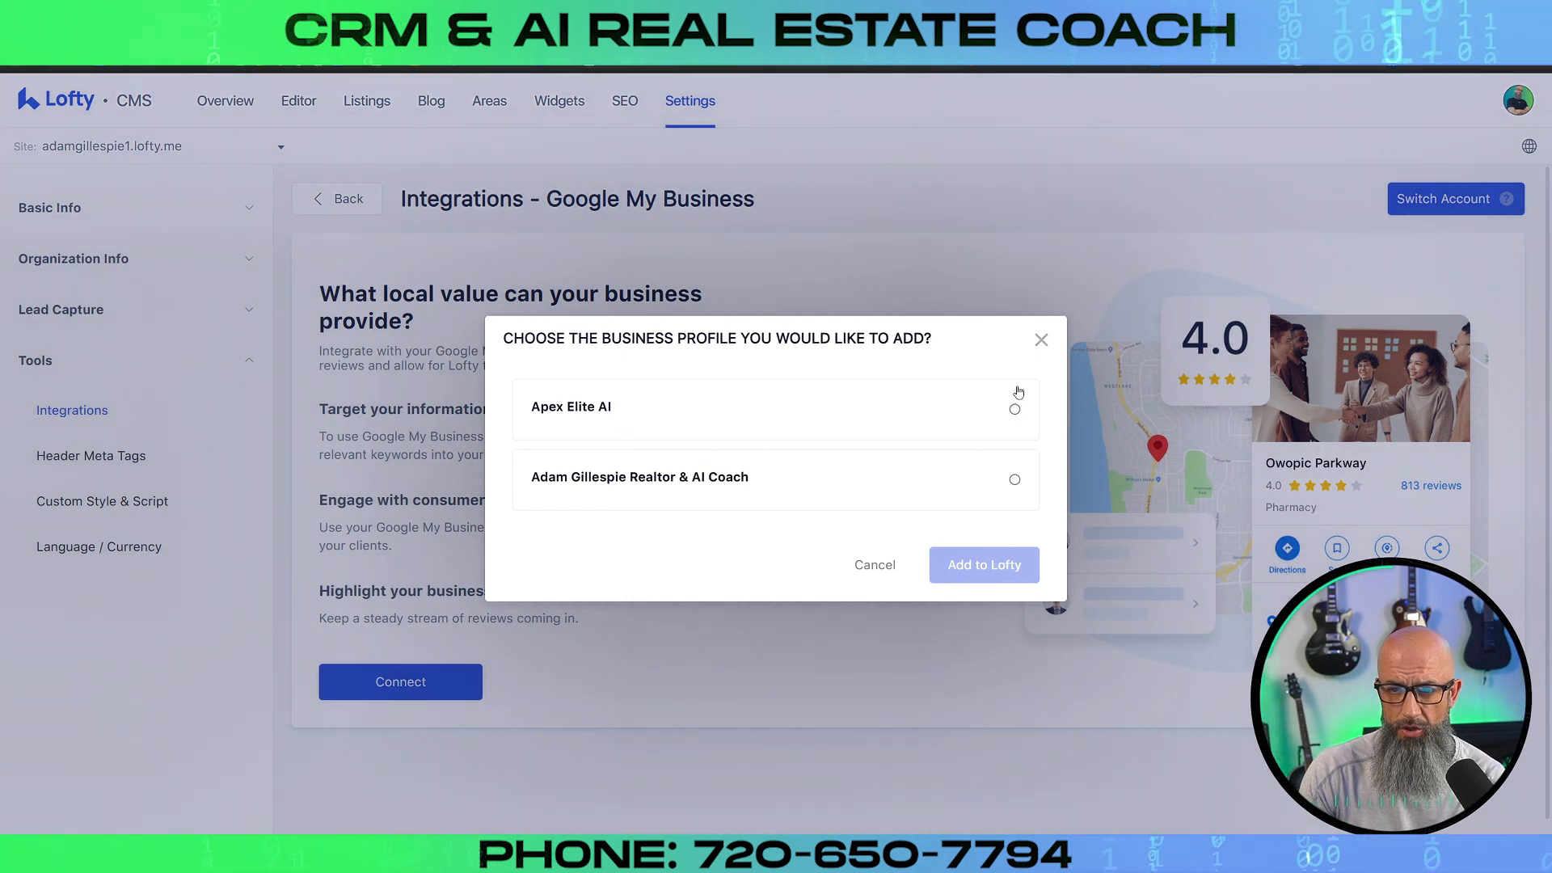
left_click(1015, 409)
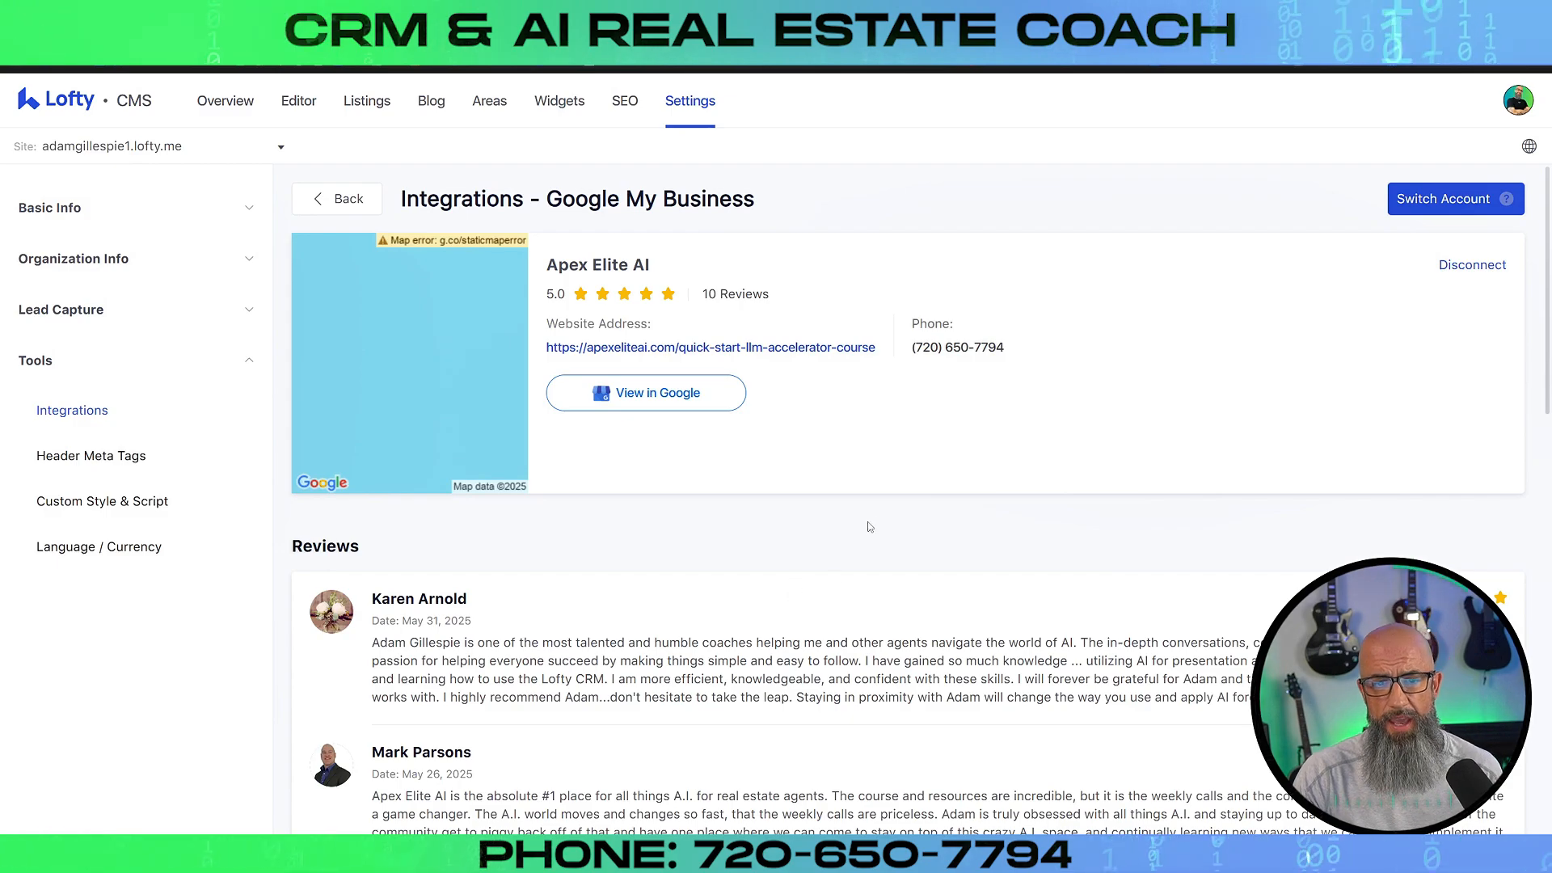
scroll(869, 526, "down", 15)
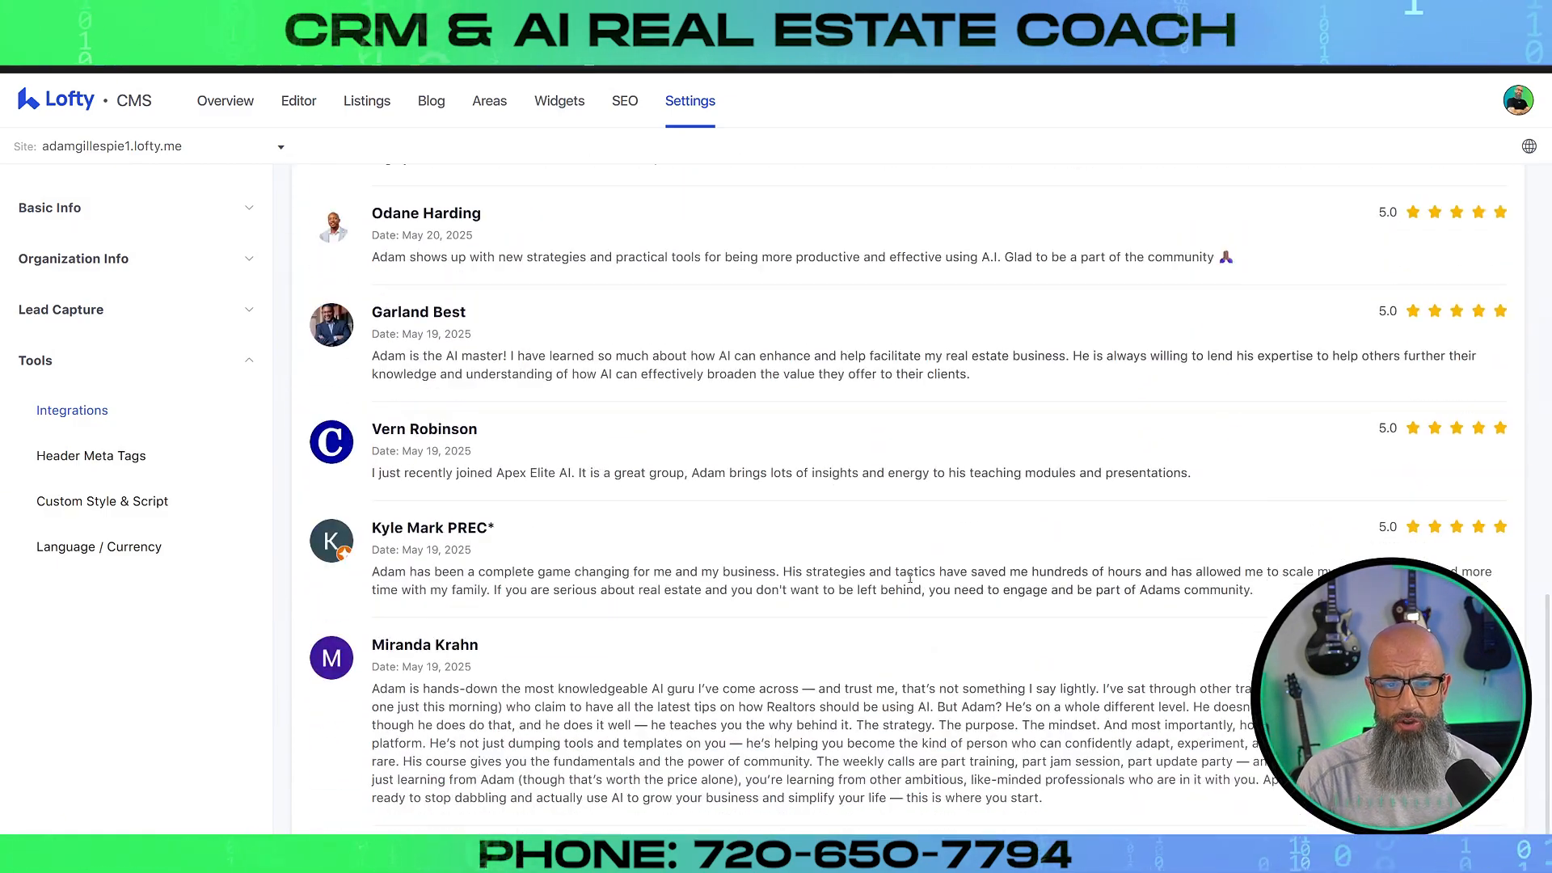
scroll(910, 577, "up", 15)
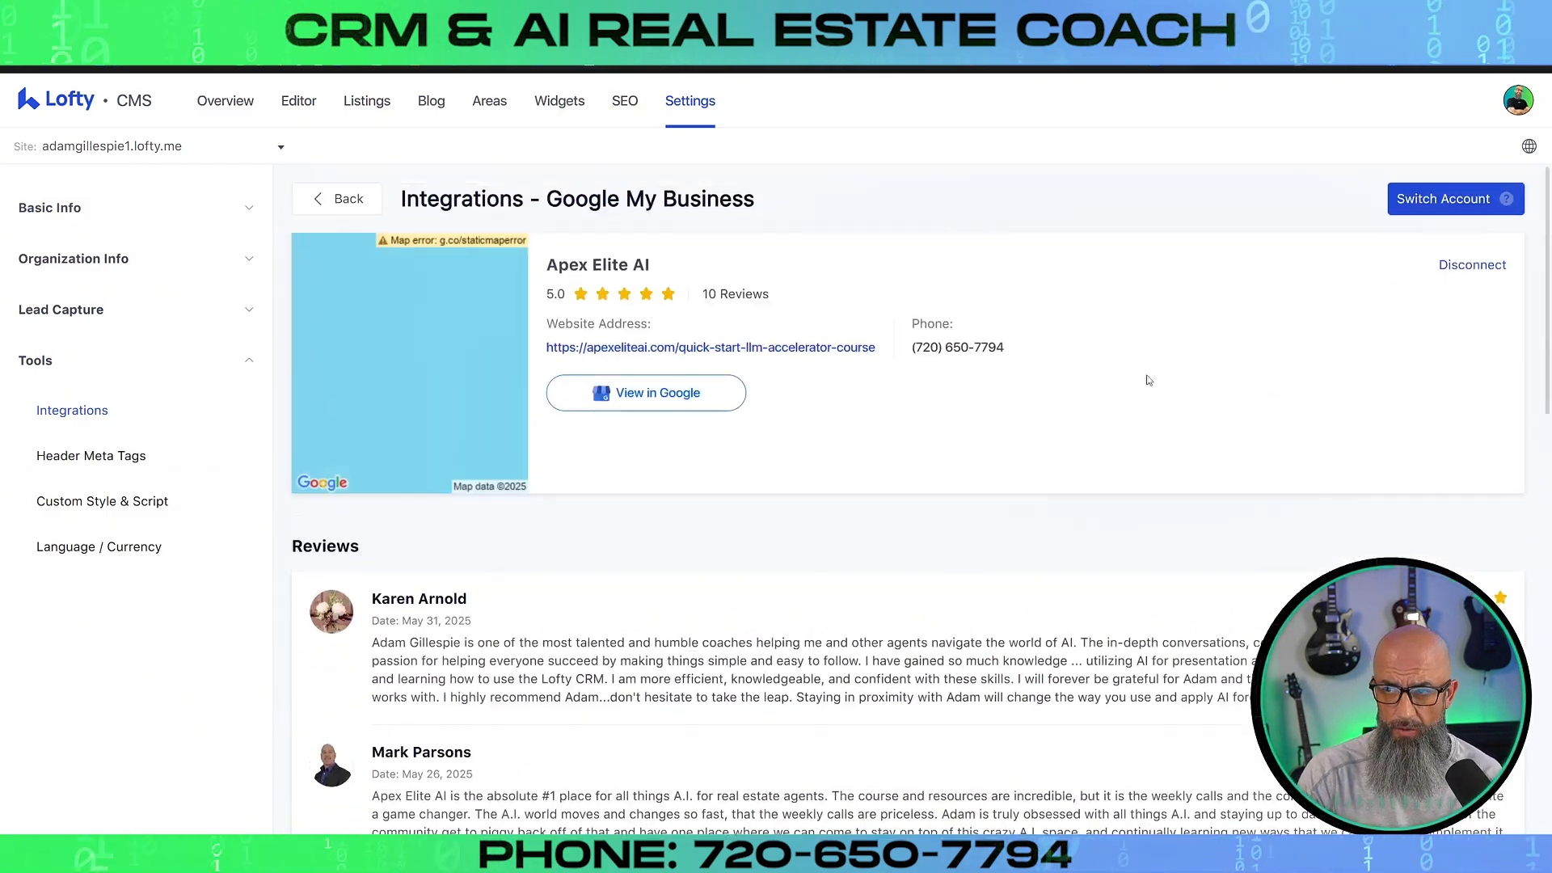
- Return to the home page editor and select Google as the Reviews block's review source
left_click(299, 102)
scroll(986, 438, "down", 10)
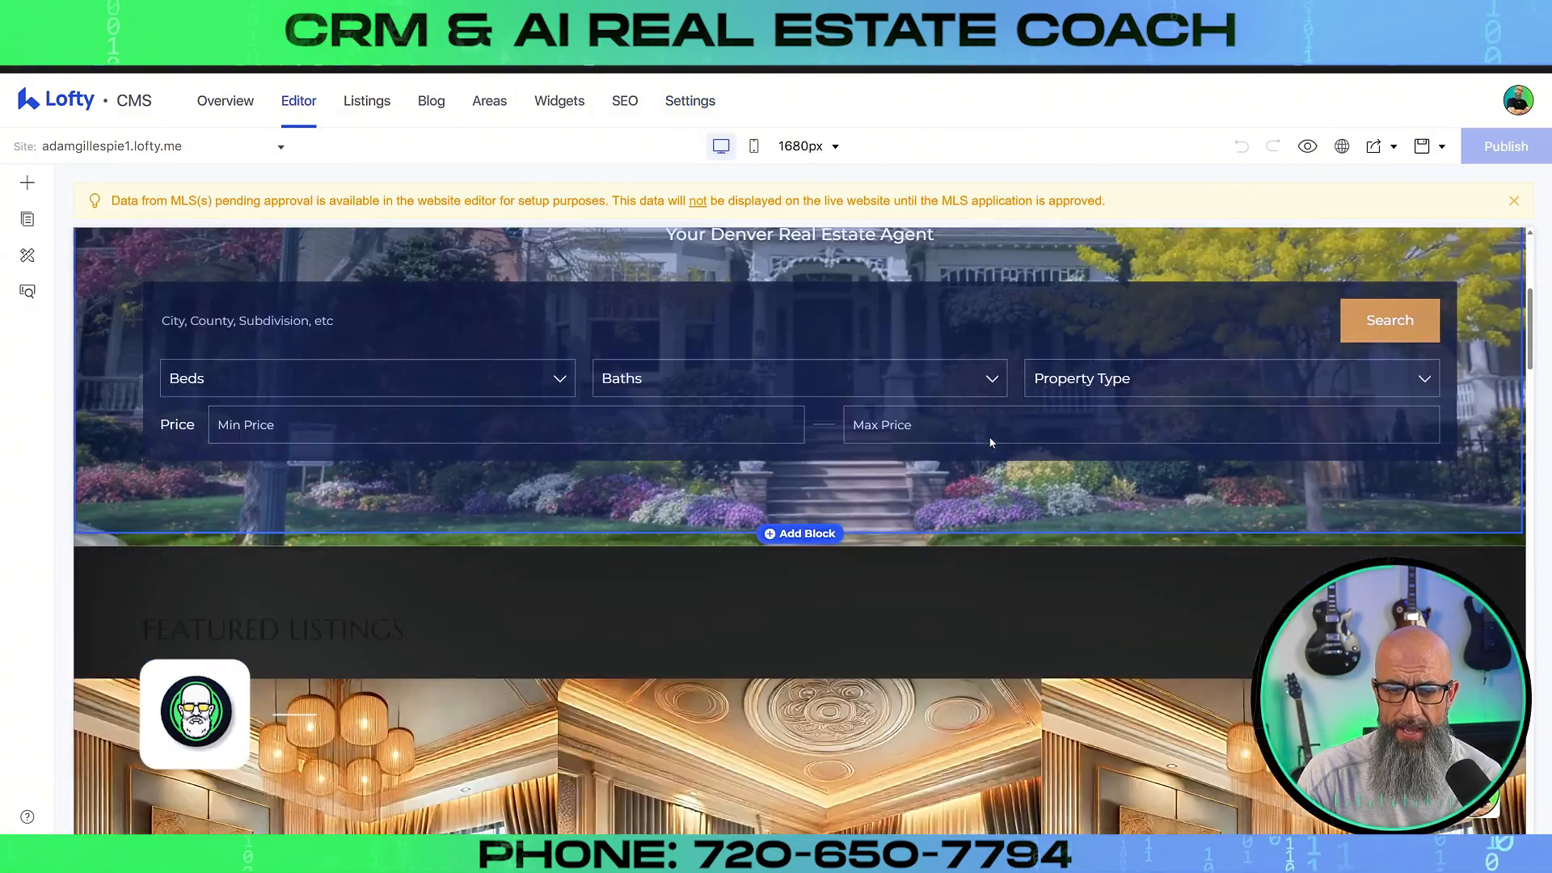
scroll(985, 436, "down", 10)
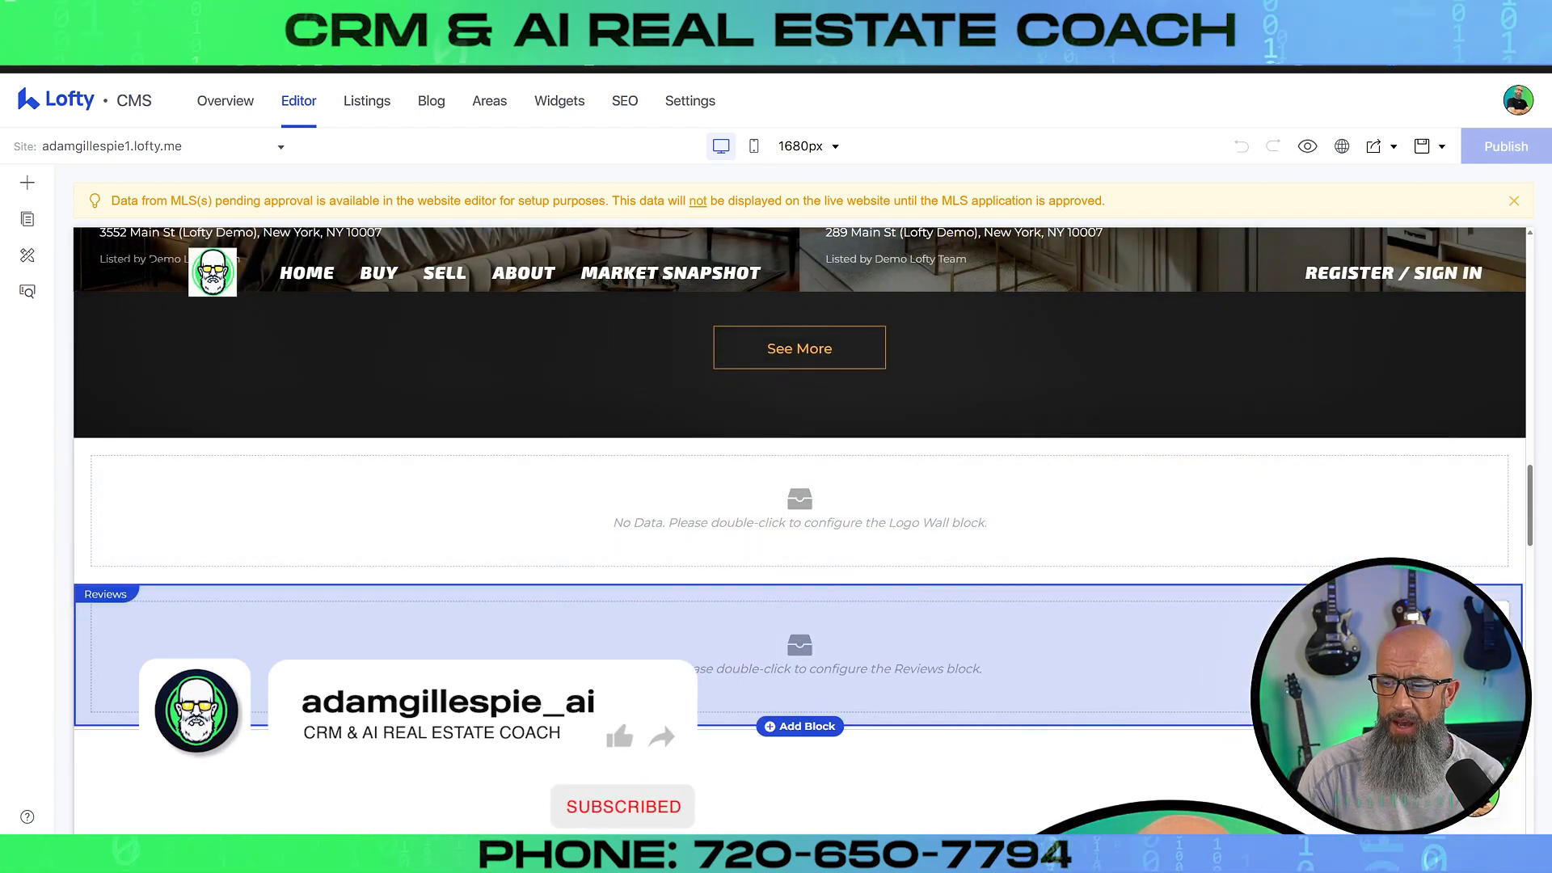
left_click(1437, 616)
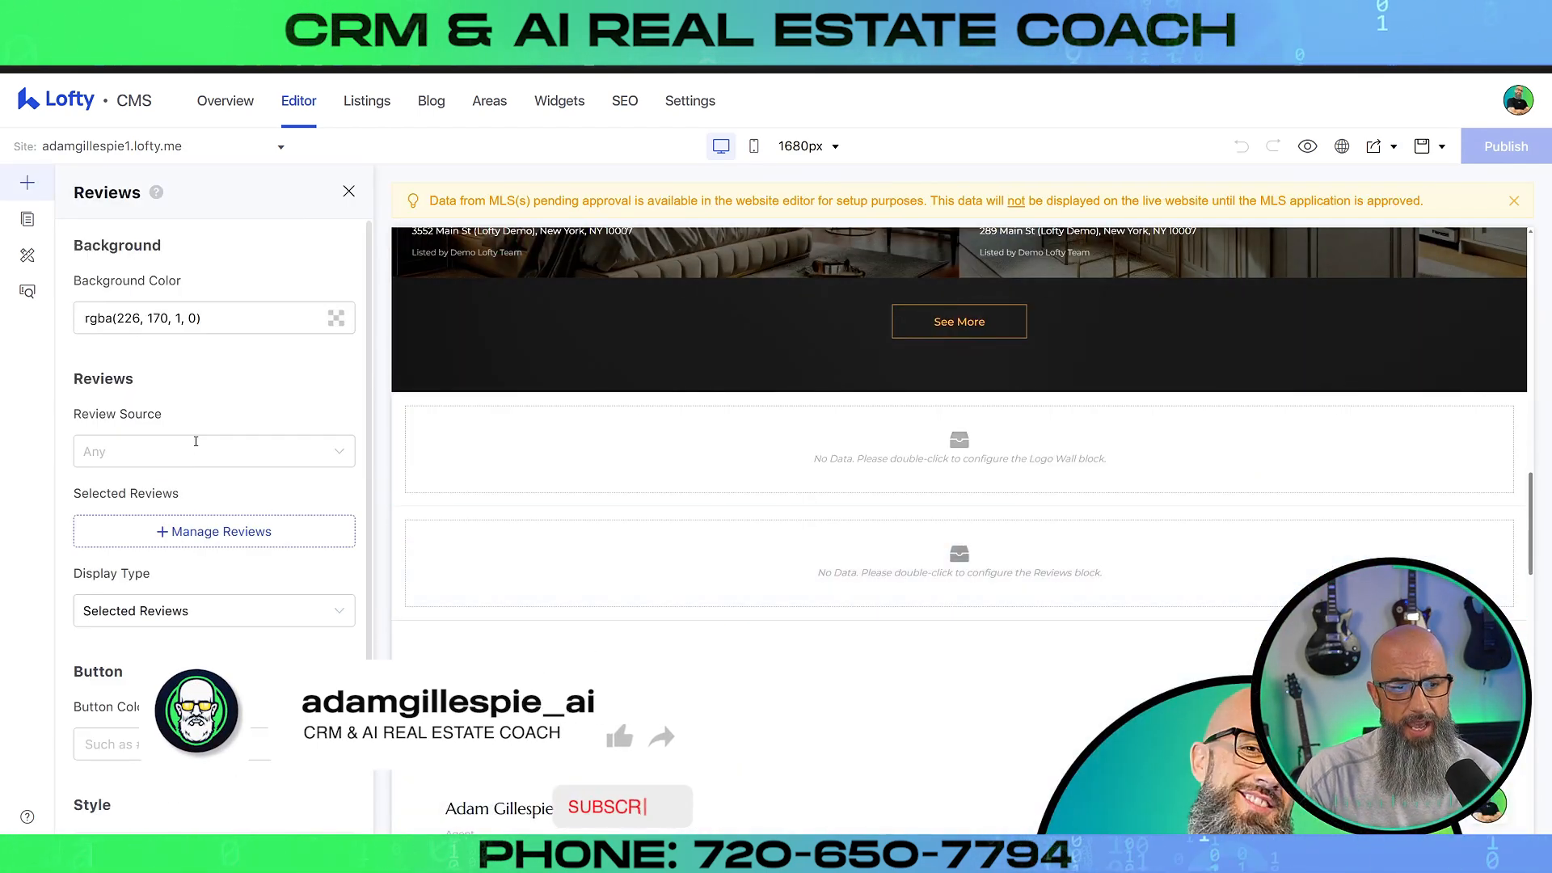
left_click(196, 454)
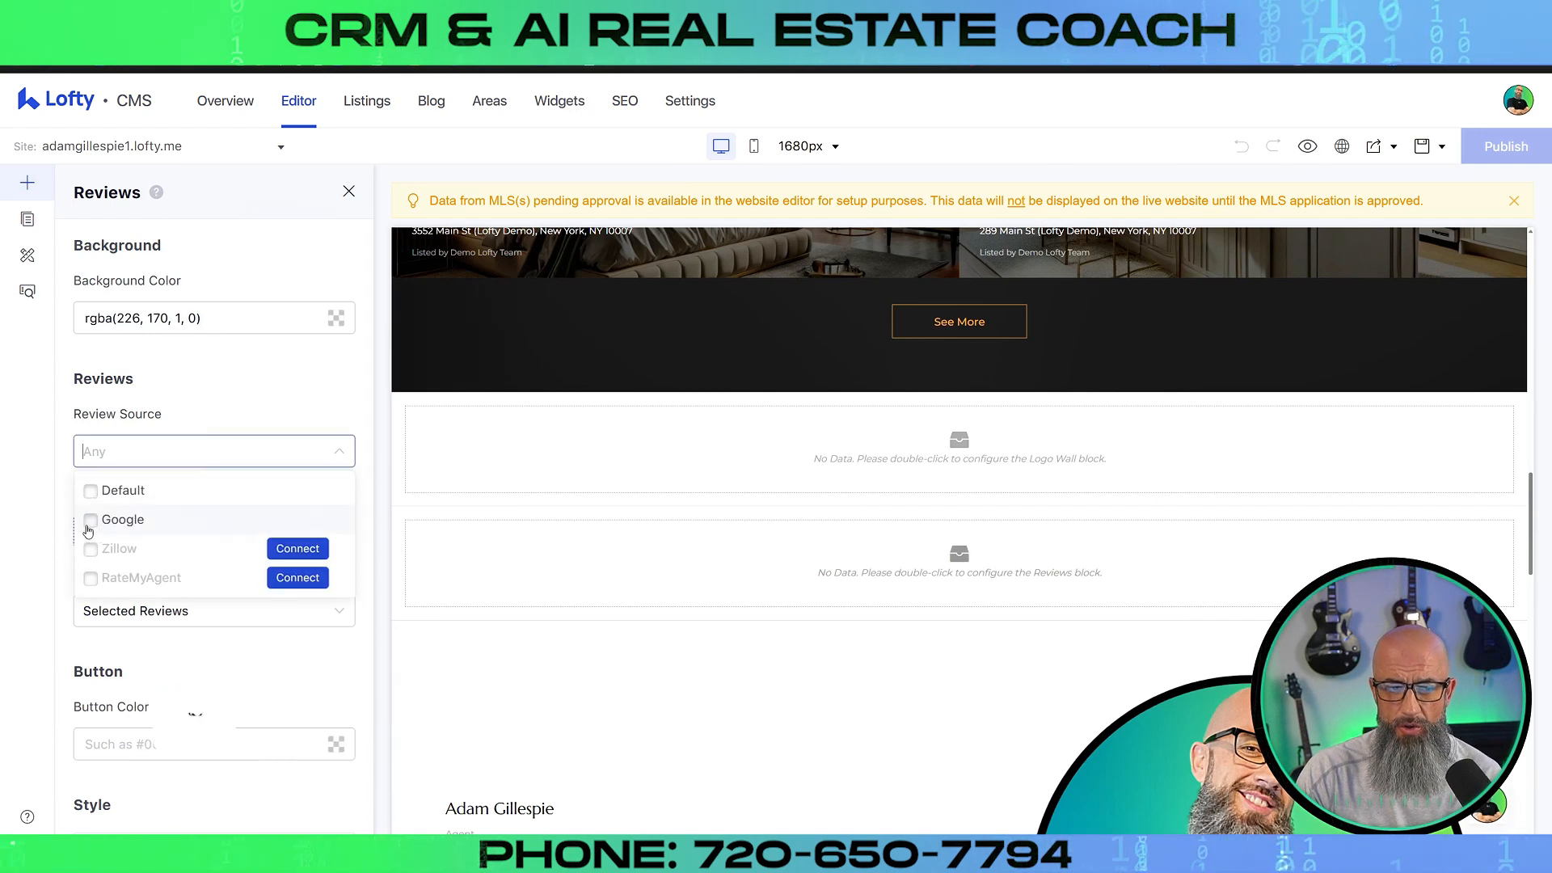
left_click(91, 520)
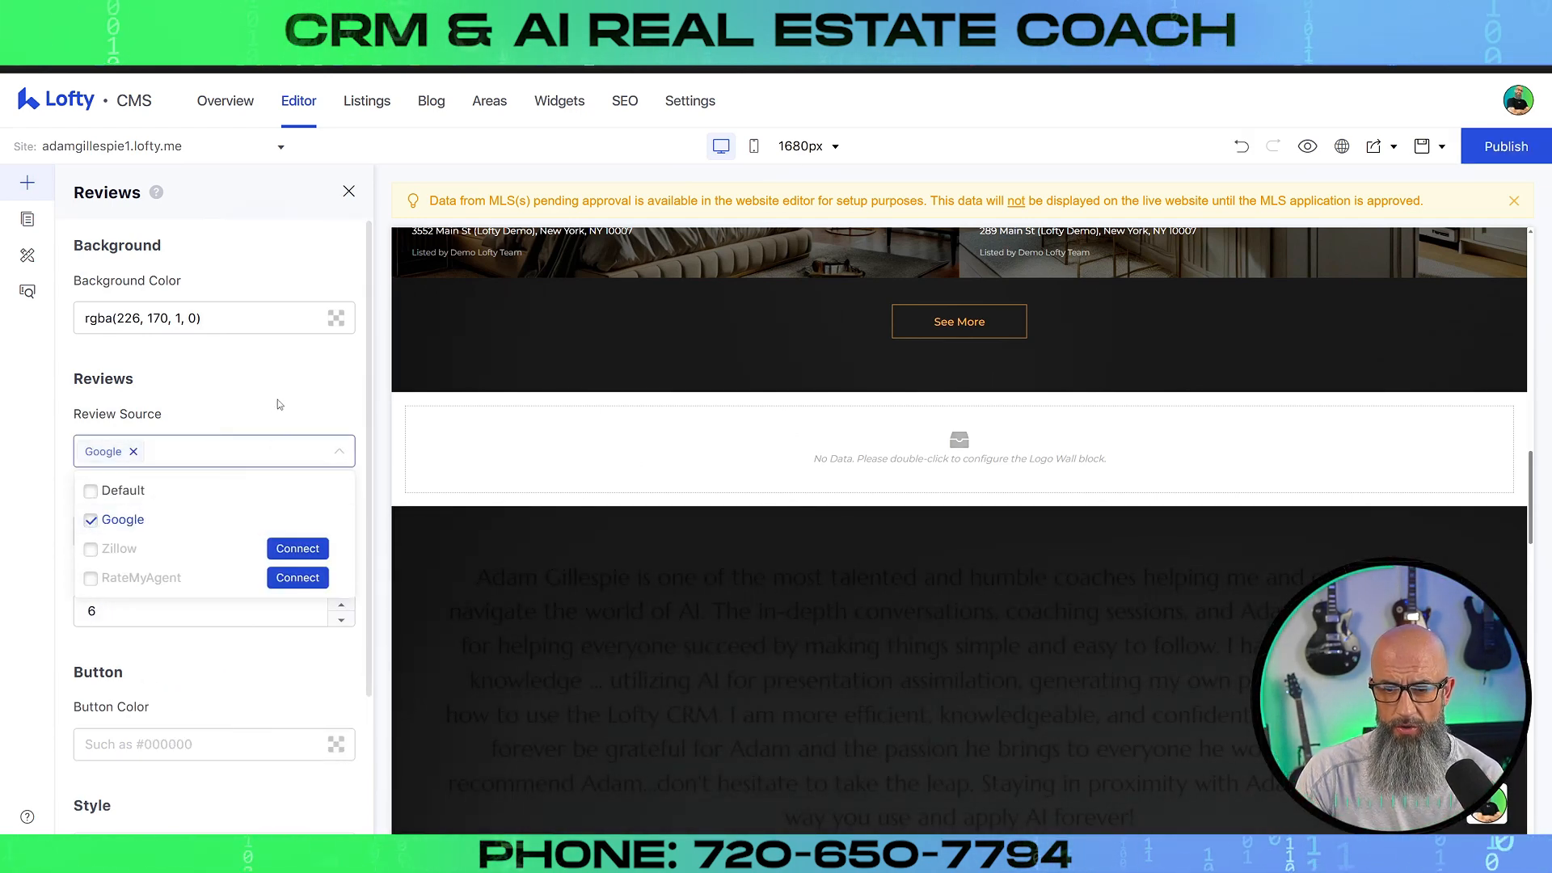
left_click(278, 400)
- Examine how the Google reviews appear in the Reviews block and look over the block's settings
scroll(526, 562, "down", 4)
scroll(557, 565, "up", 1)
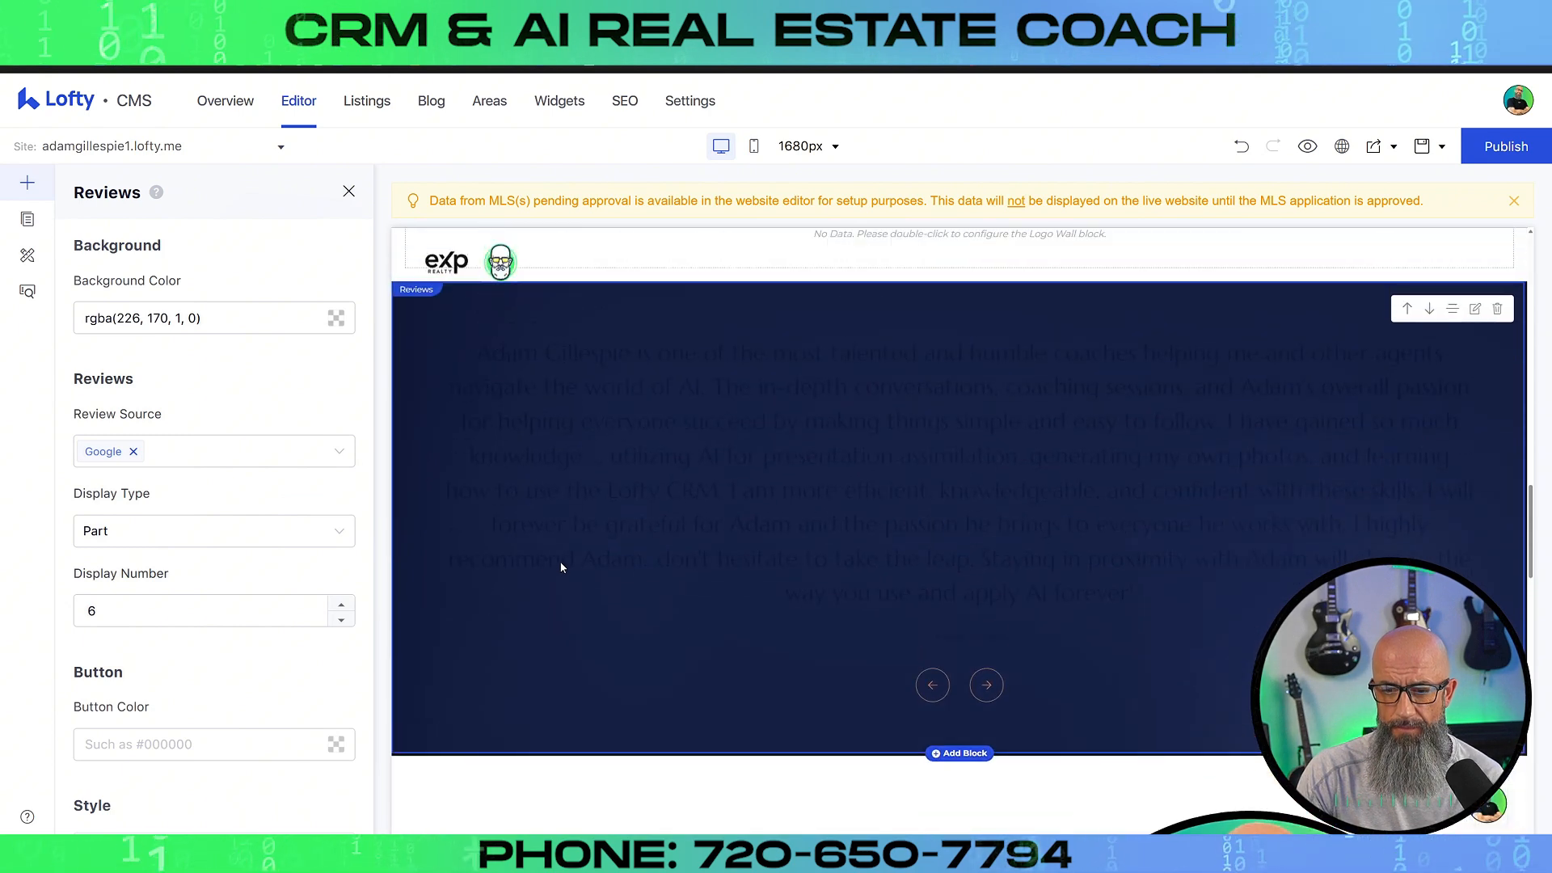
scroll(748, 532, "up", 4)
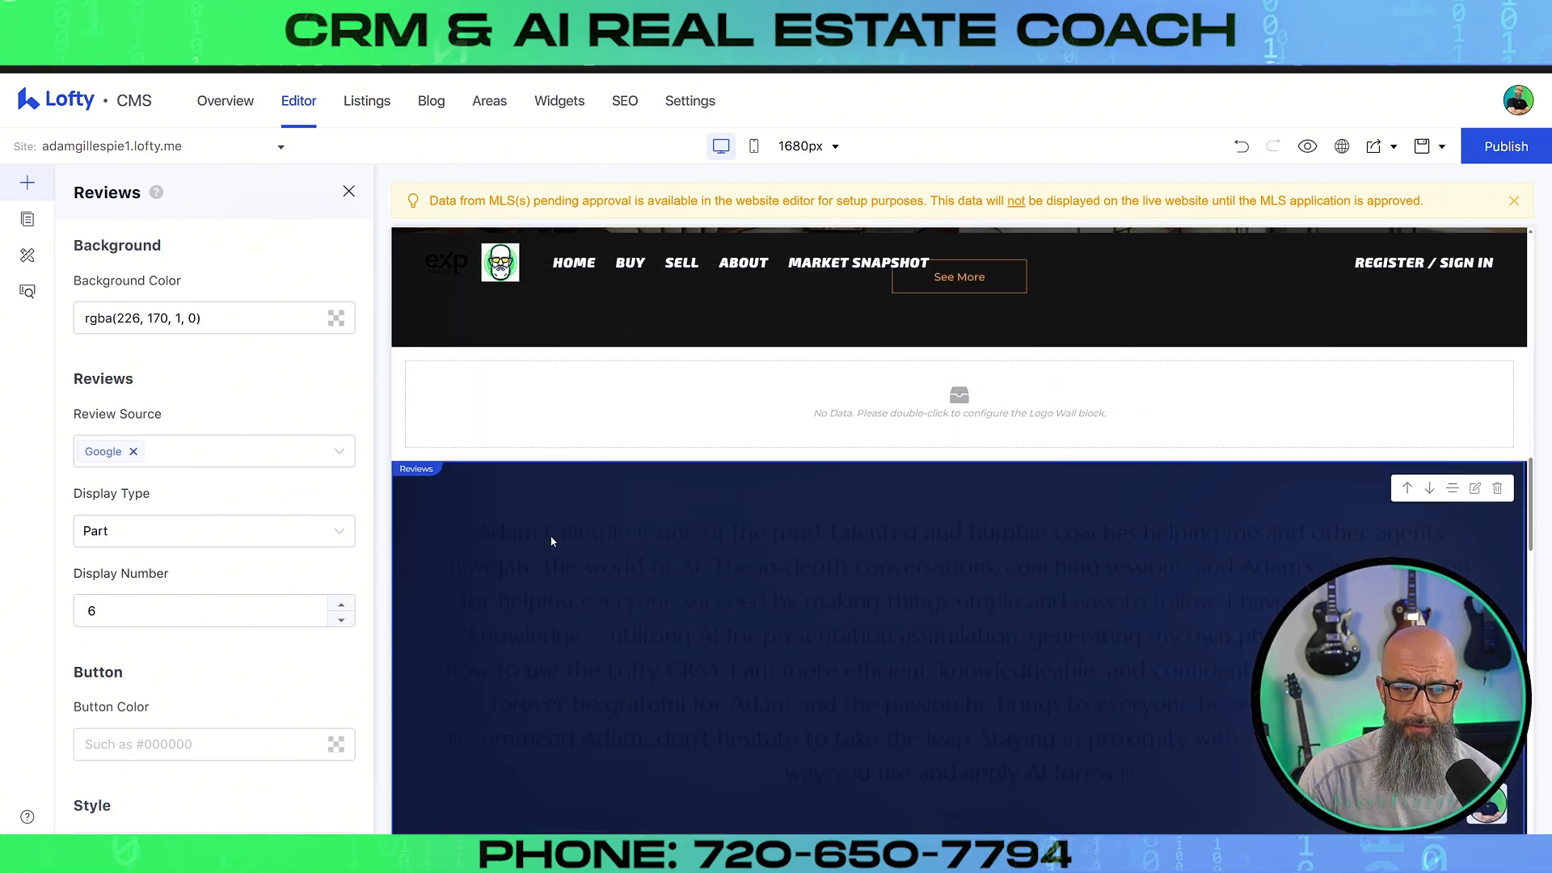
scroll(299, 407, "down", 1)
scroll(299, 406, "down", 2)
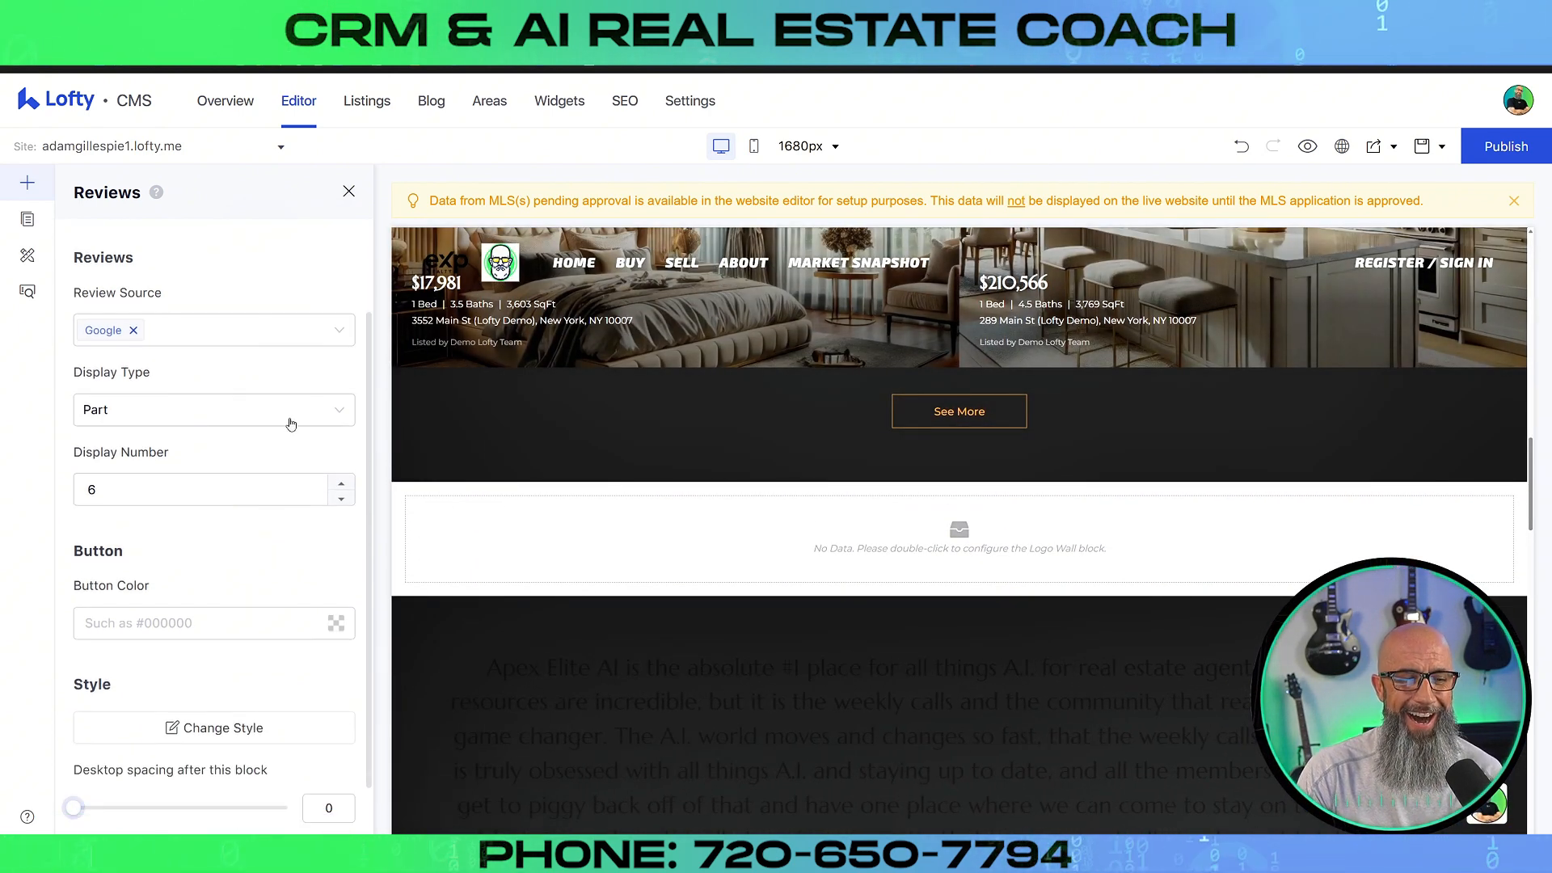
scroll(299, 406, "up", 2)
scroll(435, 467, "down", 4)
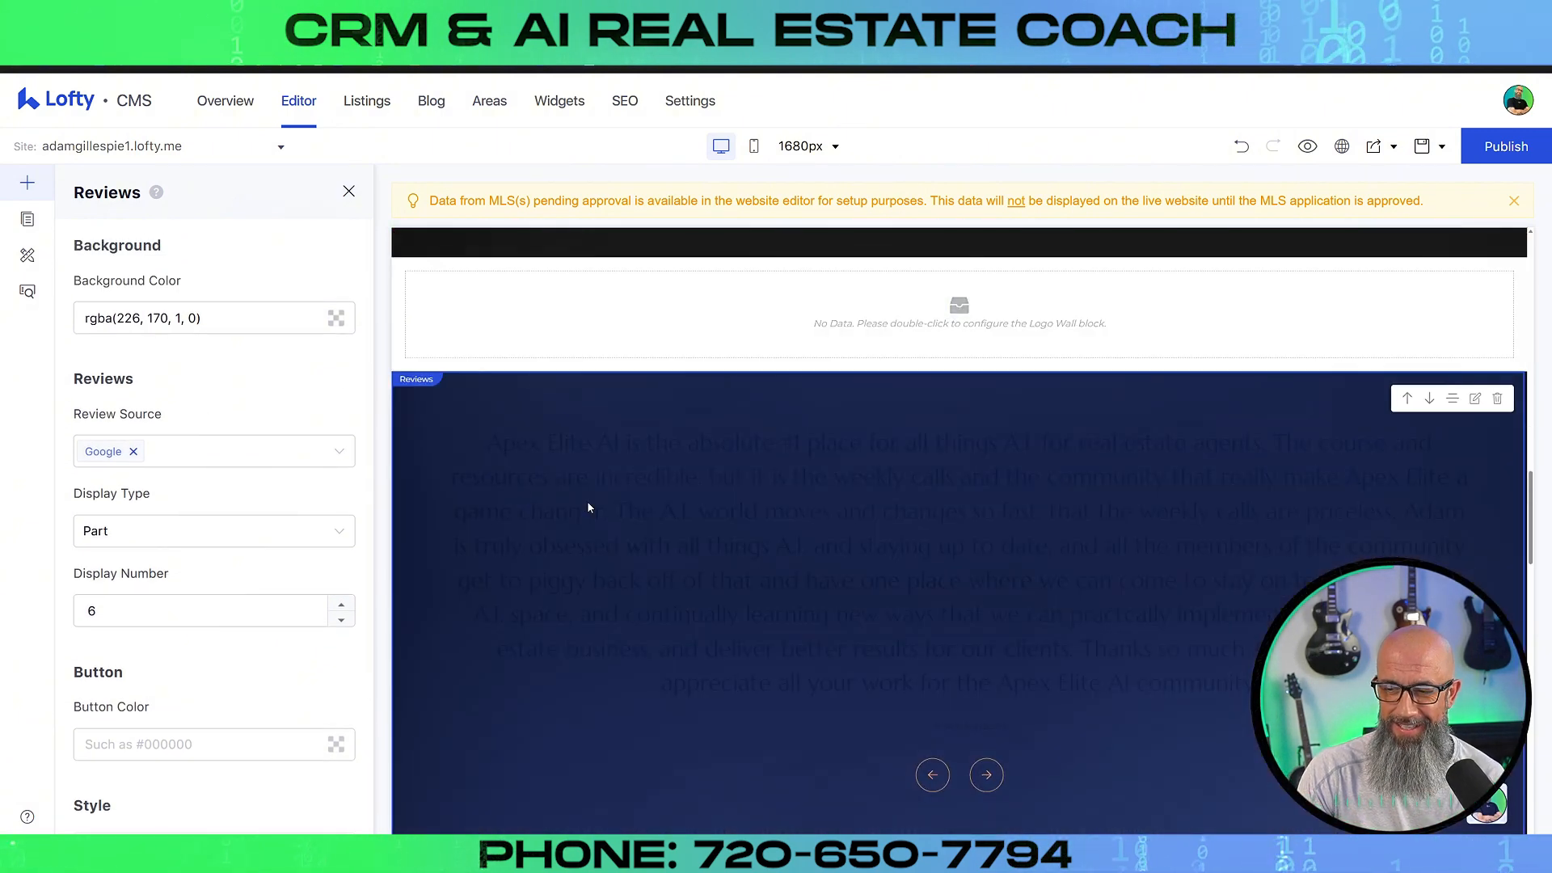
- Set the Reviews block's display type to All and publish the changes
scroll(218, 513, "down", 3)
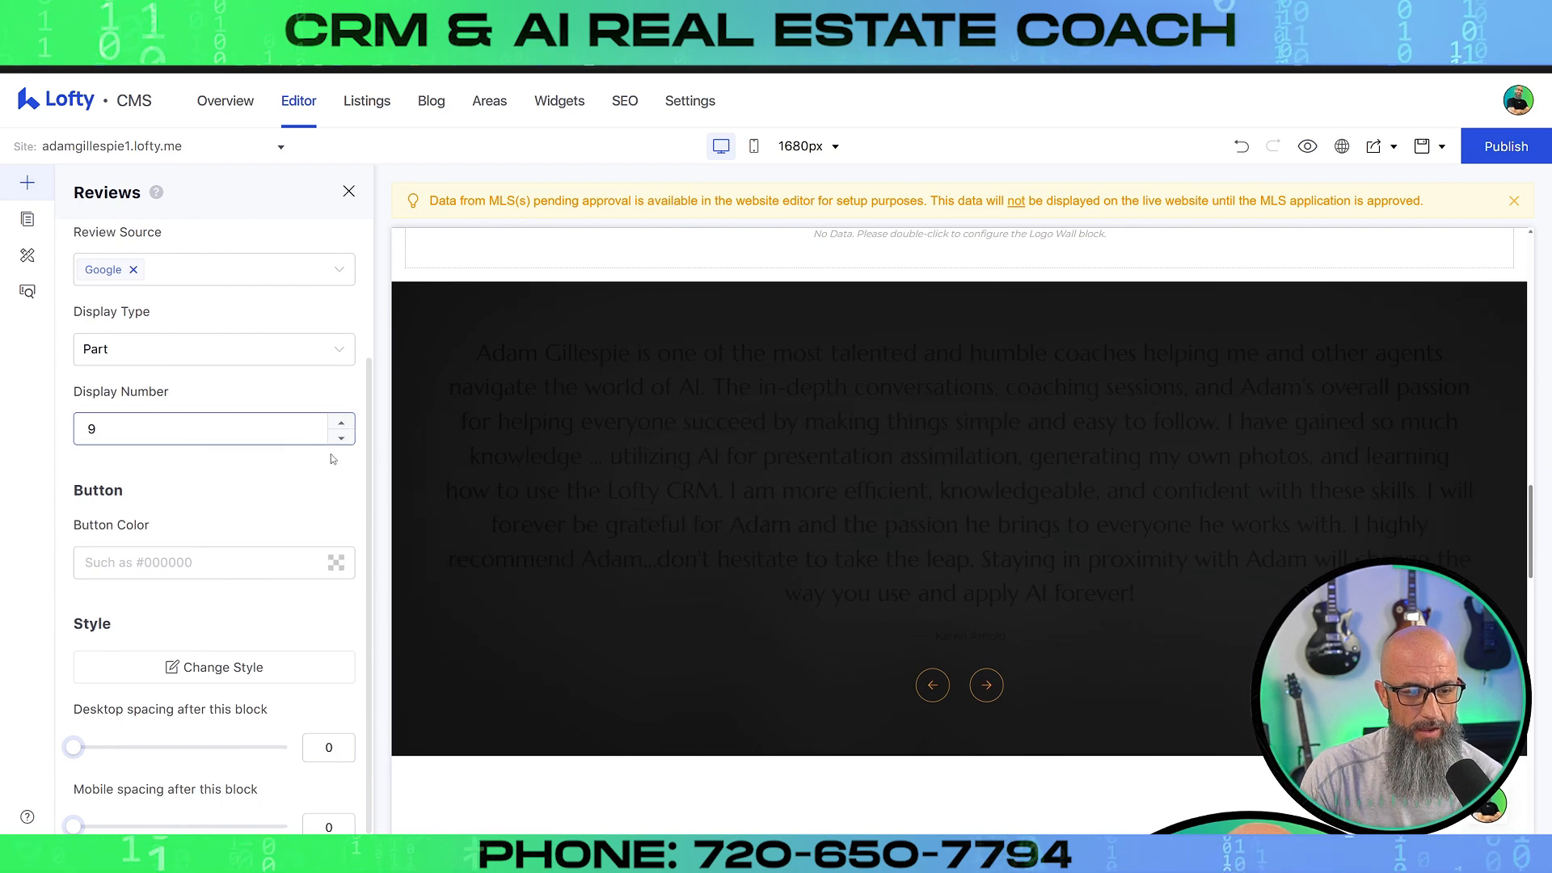
left_click(133, 354)
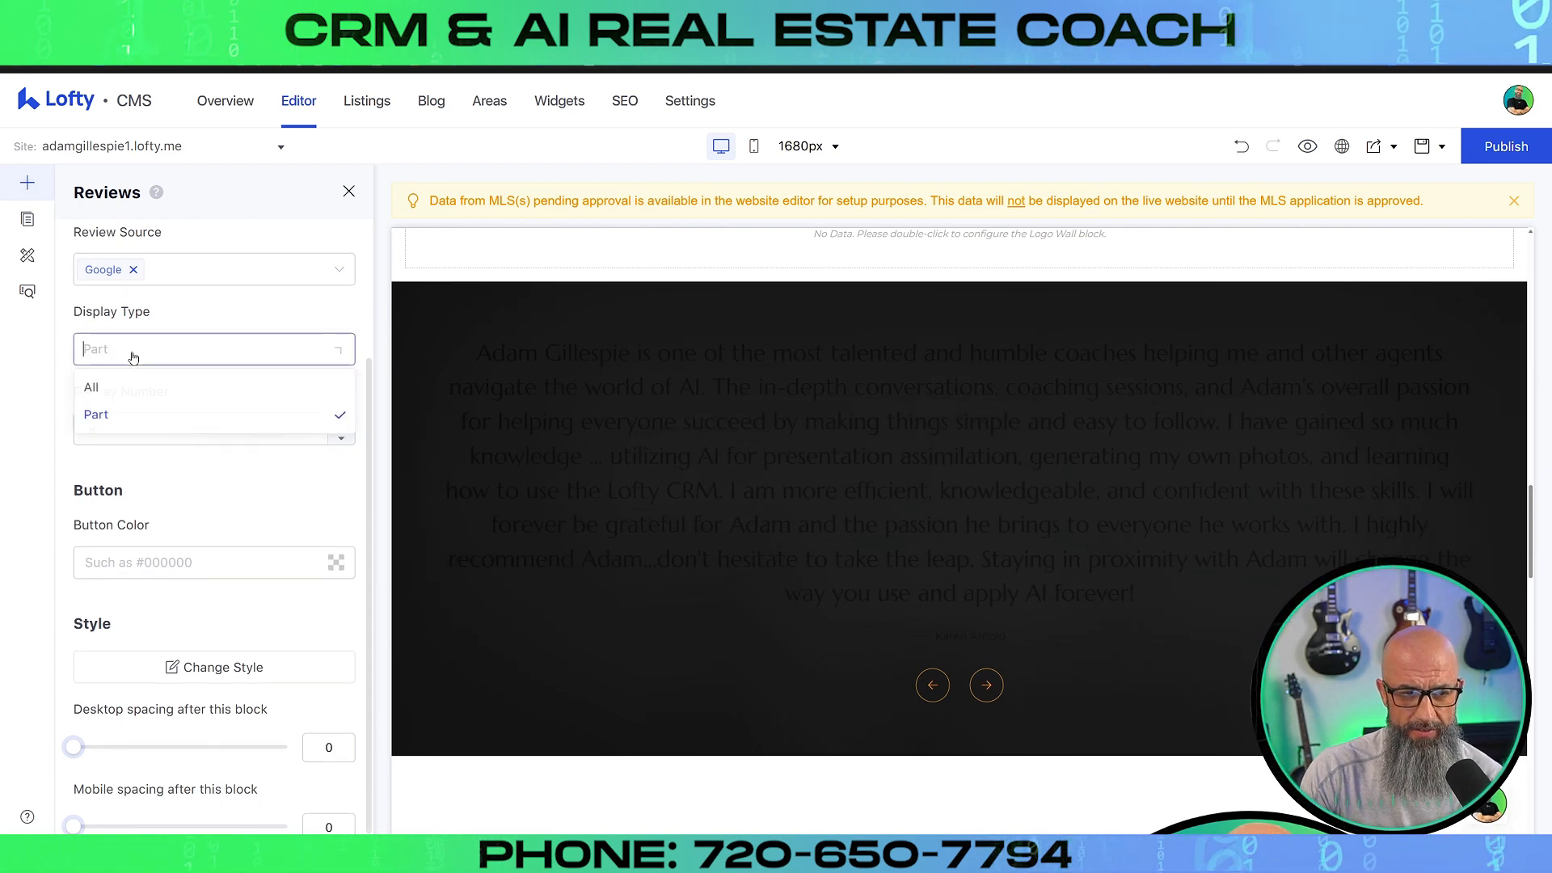
left_click(93, 389)
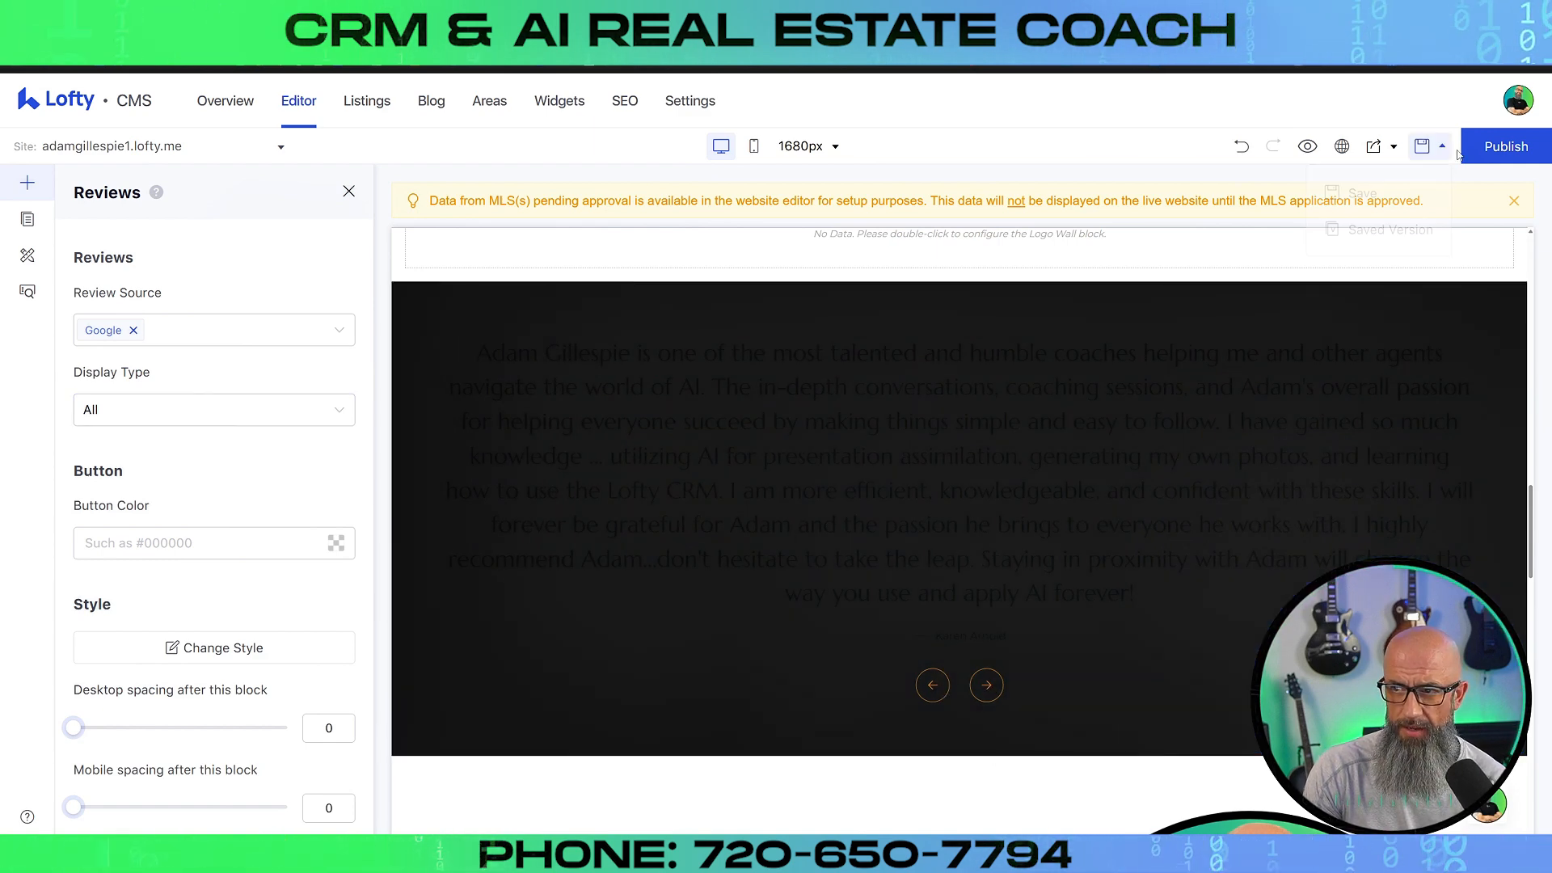
left_click(1503, 146)
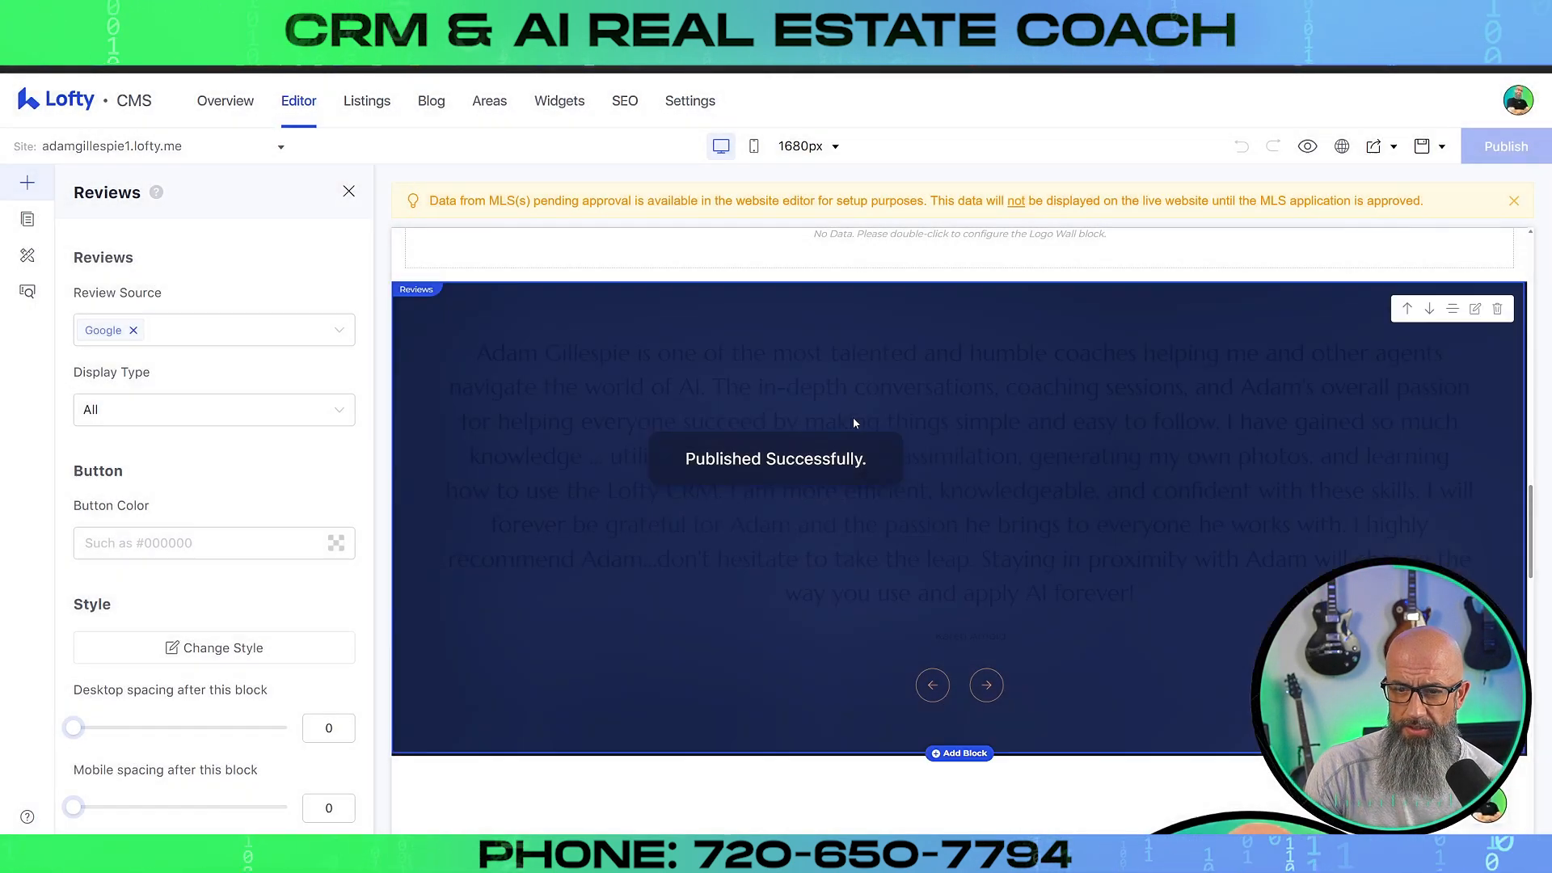
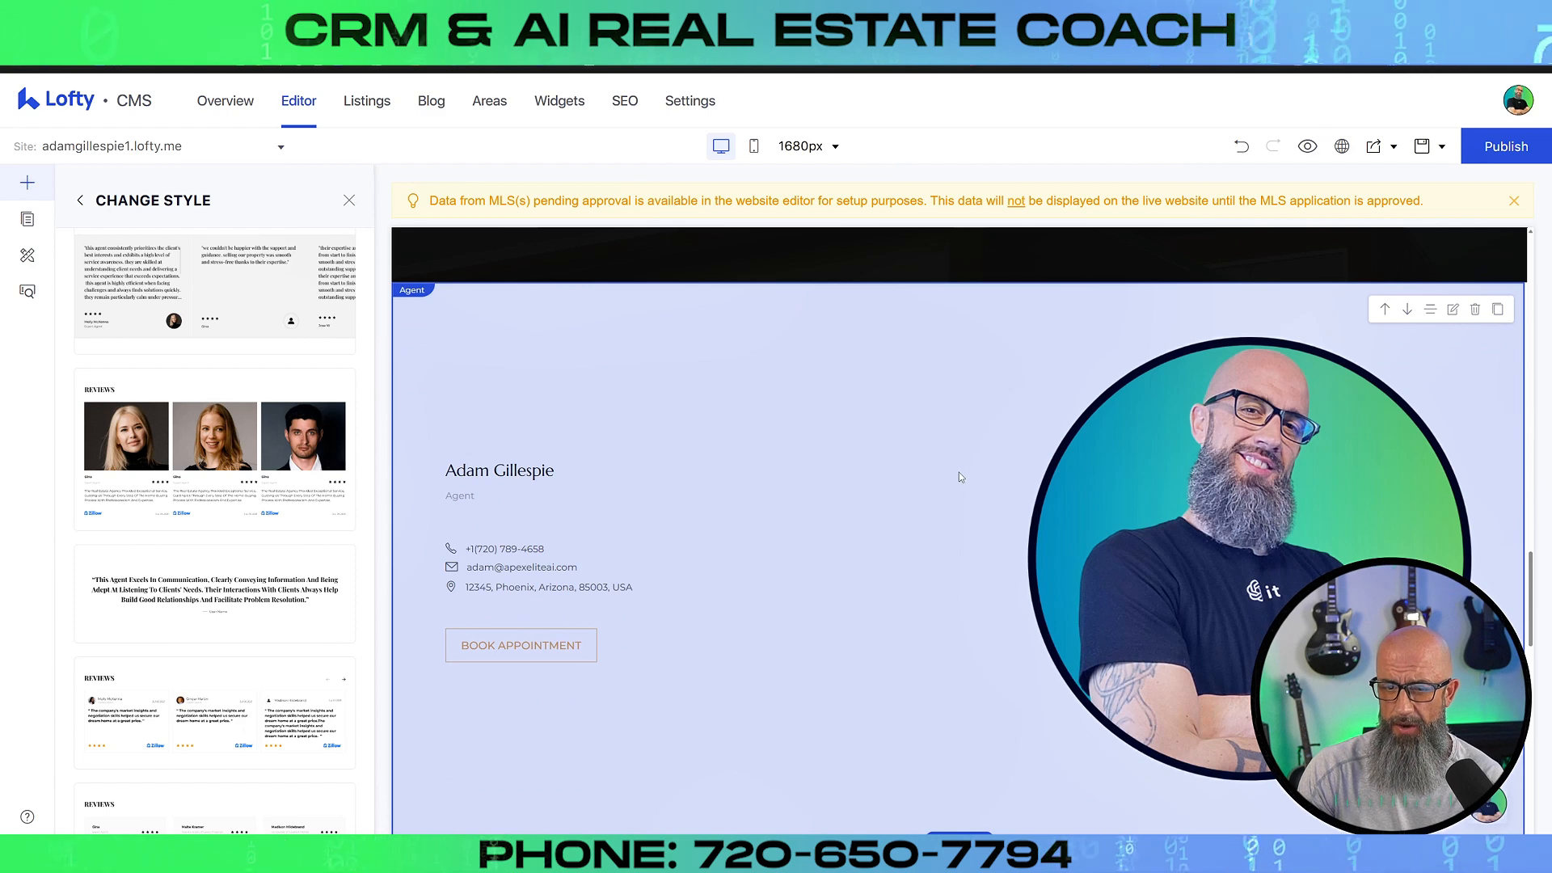
- Open the Agent block's settings and examine its background, agent, direction and appointment options
left_click(1452, 267)
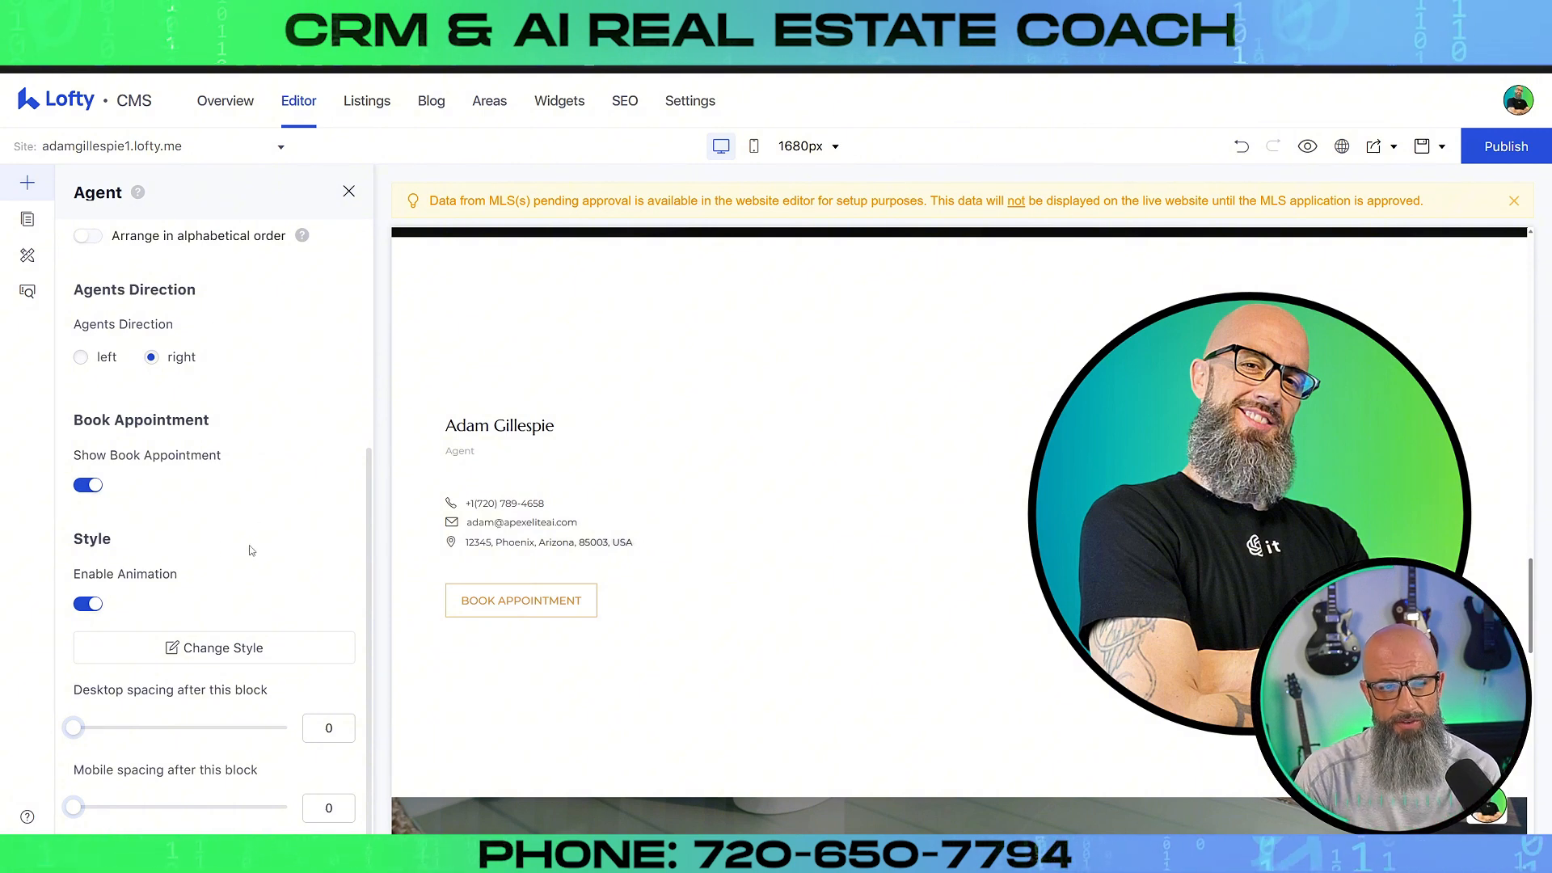
scroll(257, 669, "up", 5)
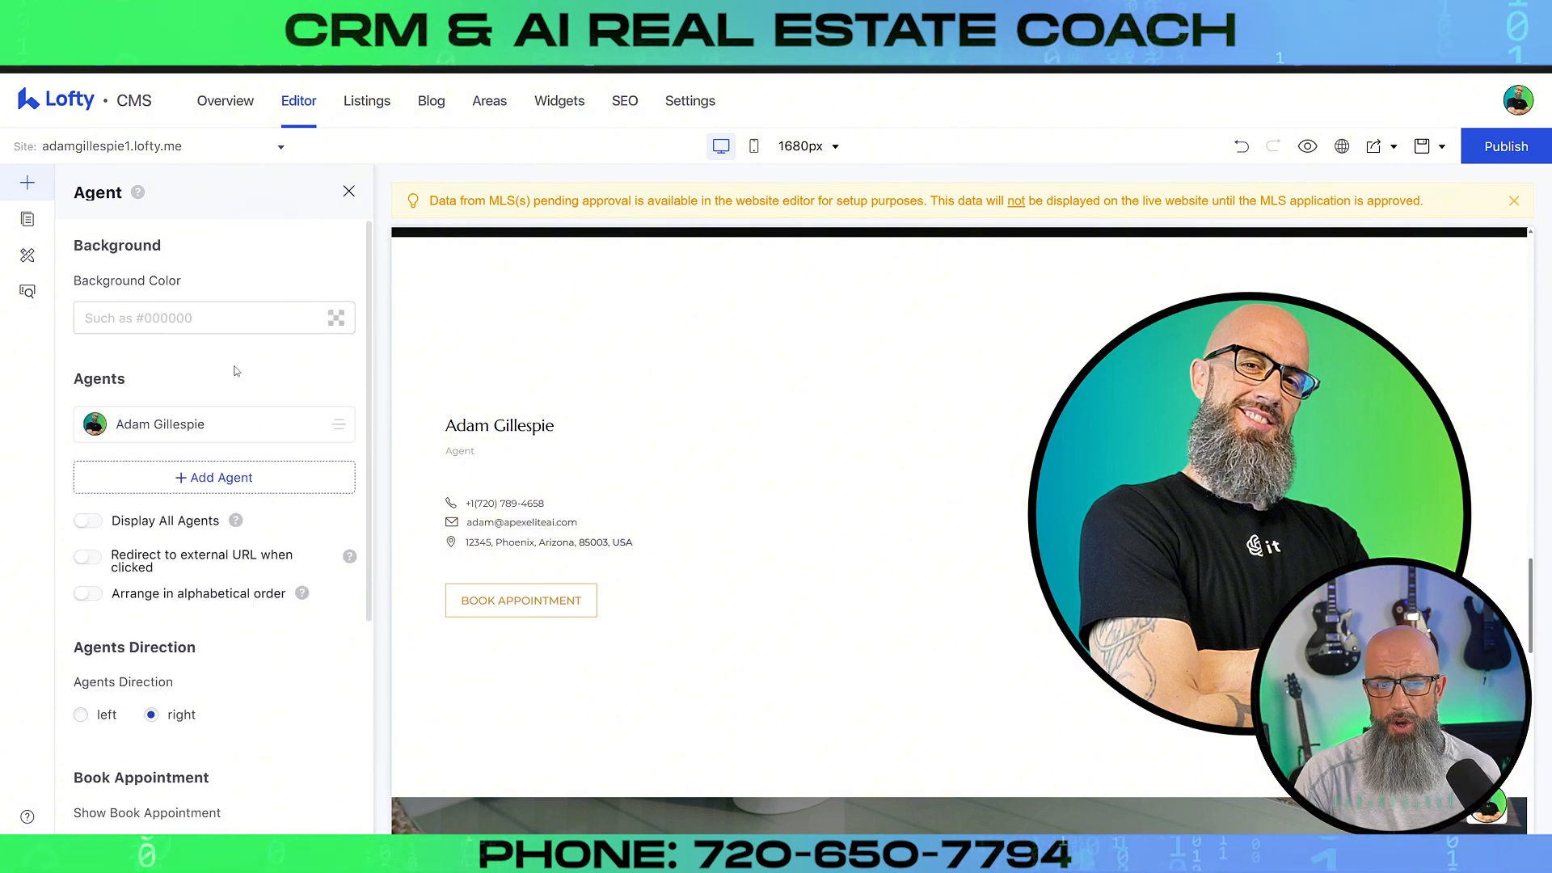
scroll(253, 380, "down", 3)
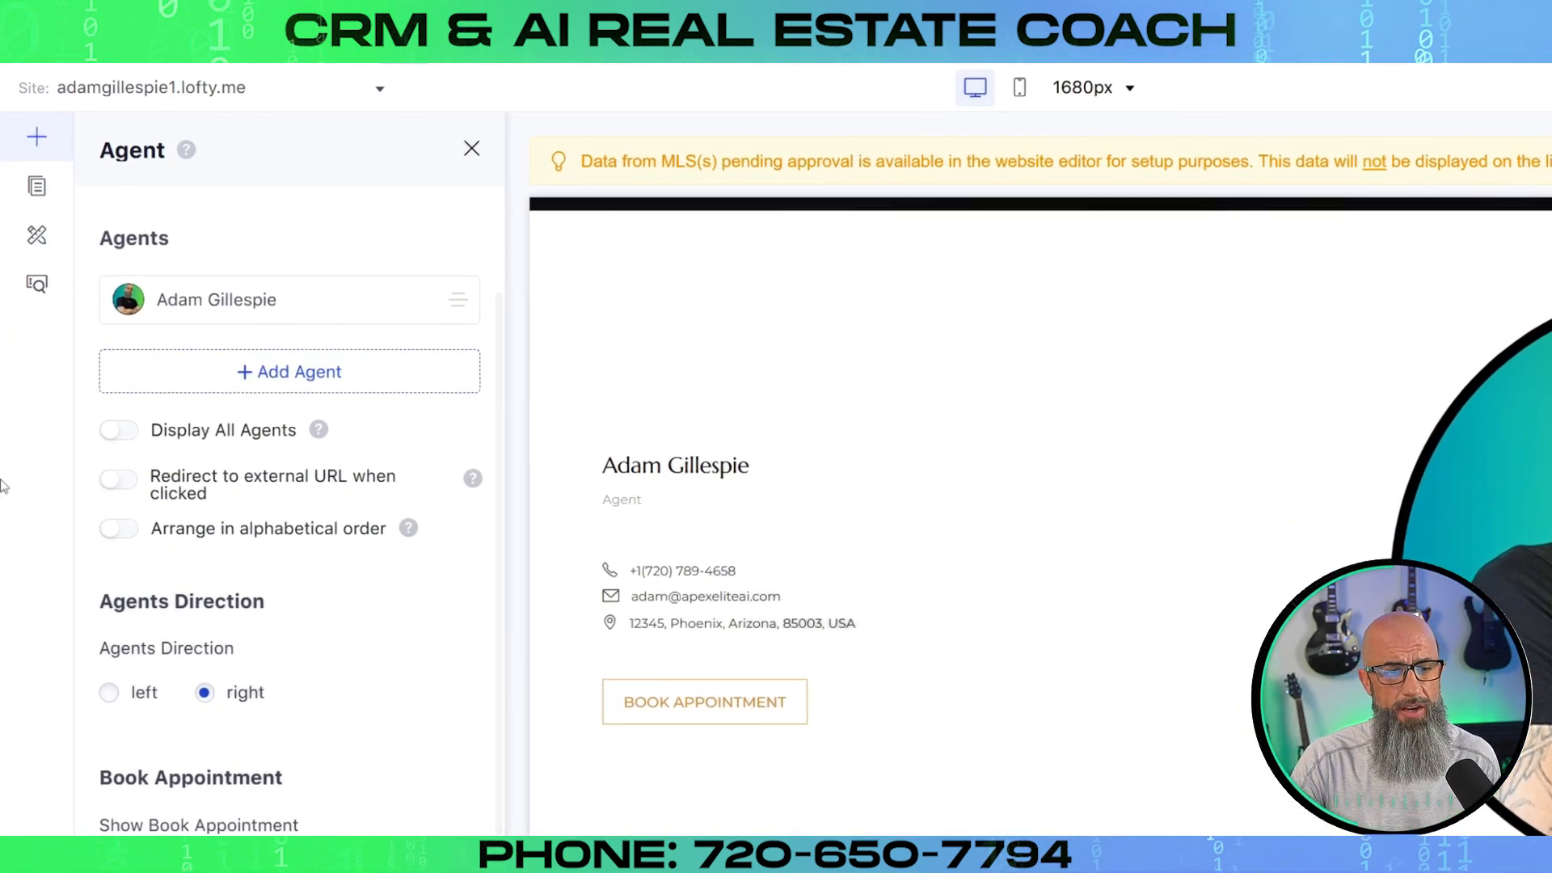
- Try turning on Display All Agents for the Agent block, and turn it back off
left_click(119, 429)
left_click(125, 291)
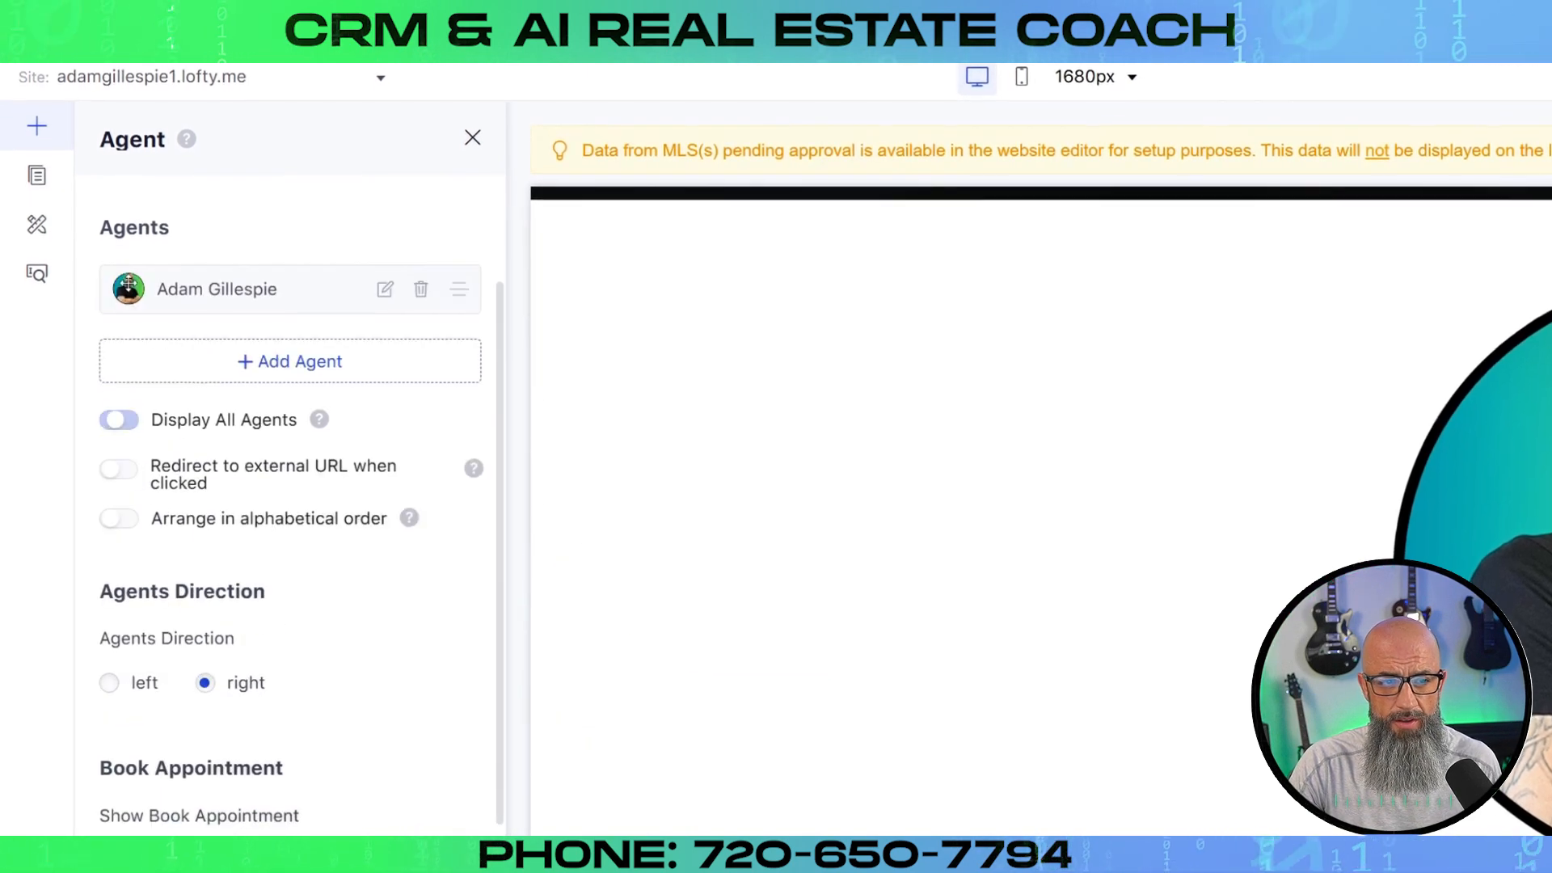
scroll(234, 485, "up", 2)
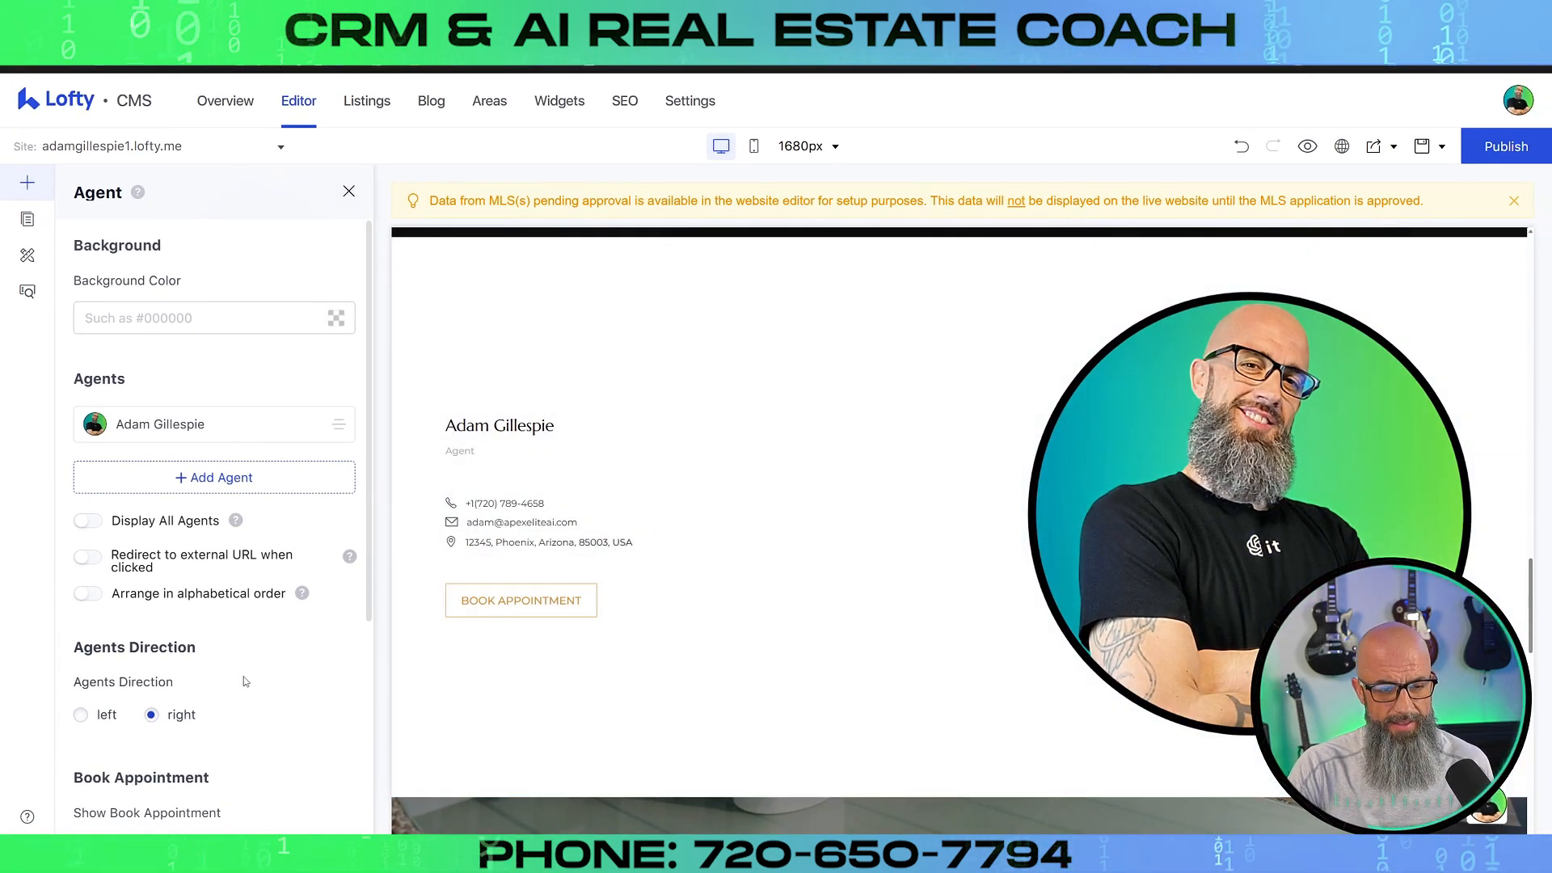
- Try turning off Show Book Appointment and Enable Animation for the Agent block, switching each back on
scroll(275, 646, "down", 3)
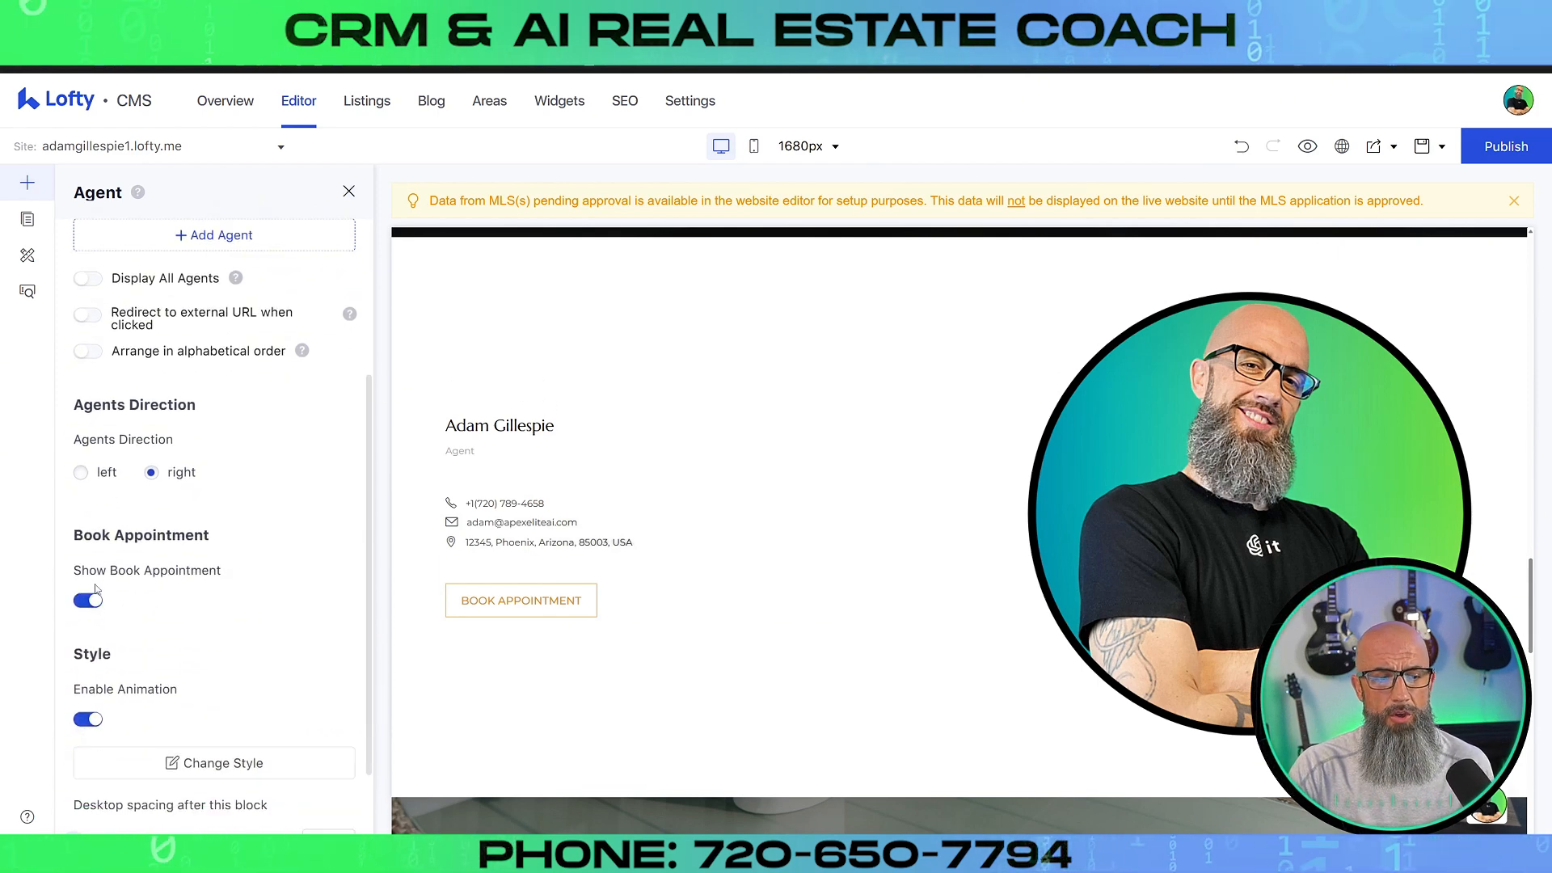
left_click(98, 601)
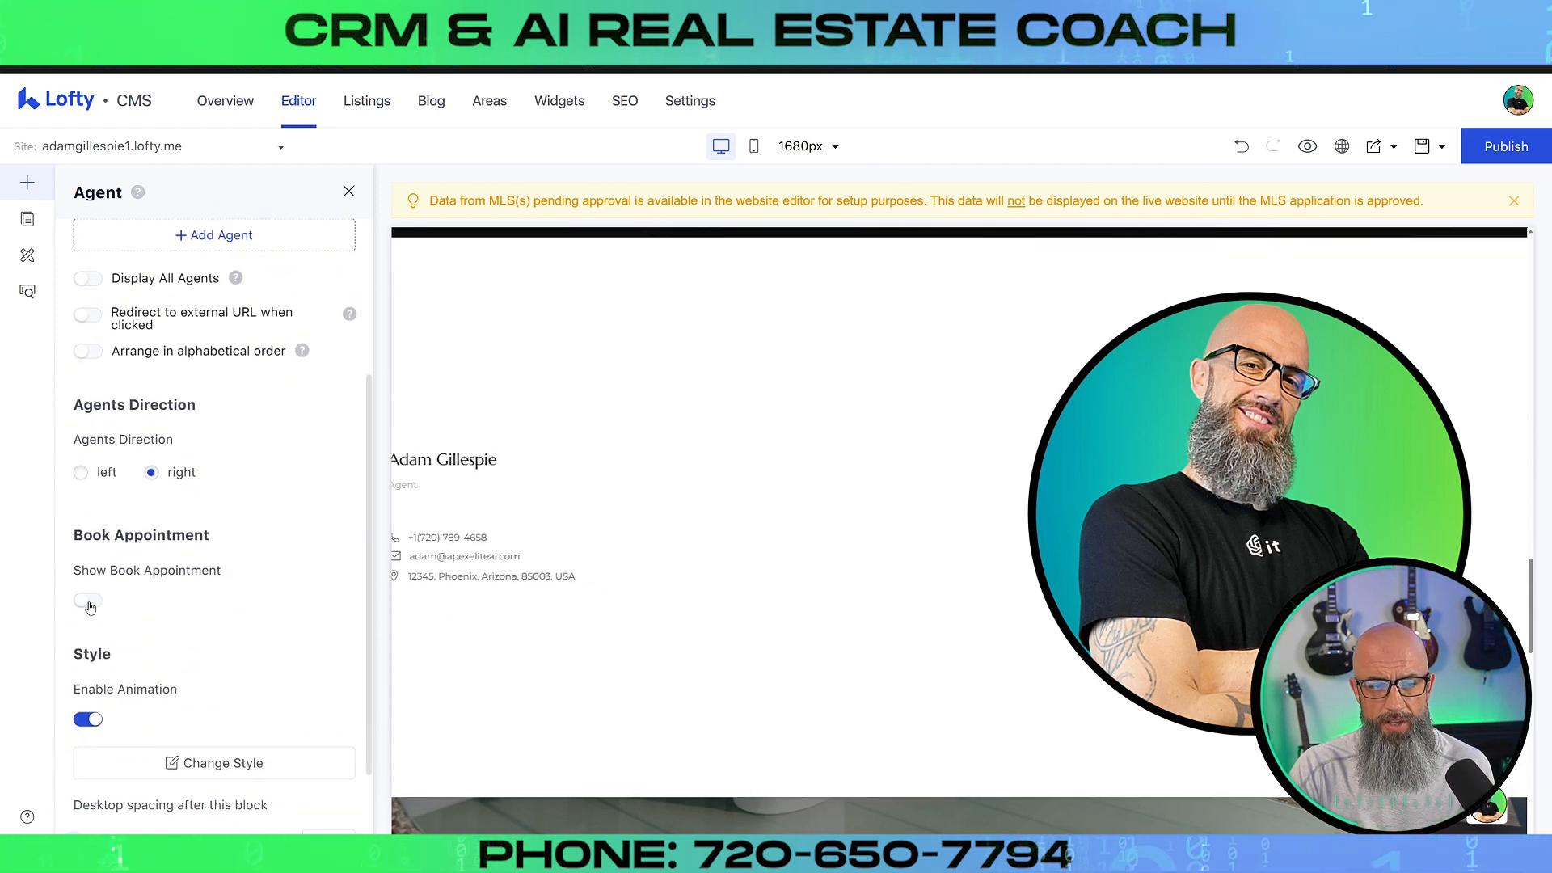
left_click(89, 604)
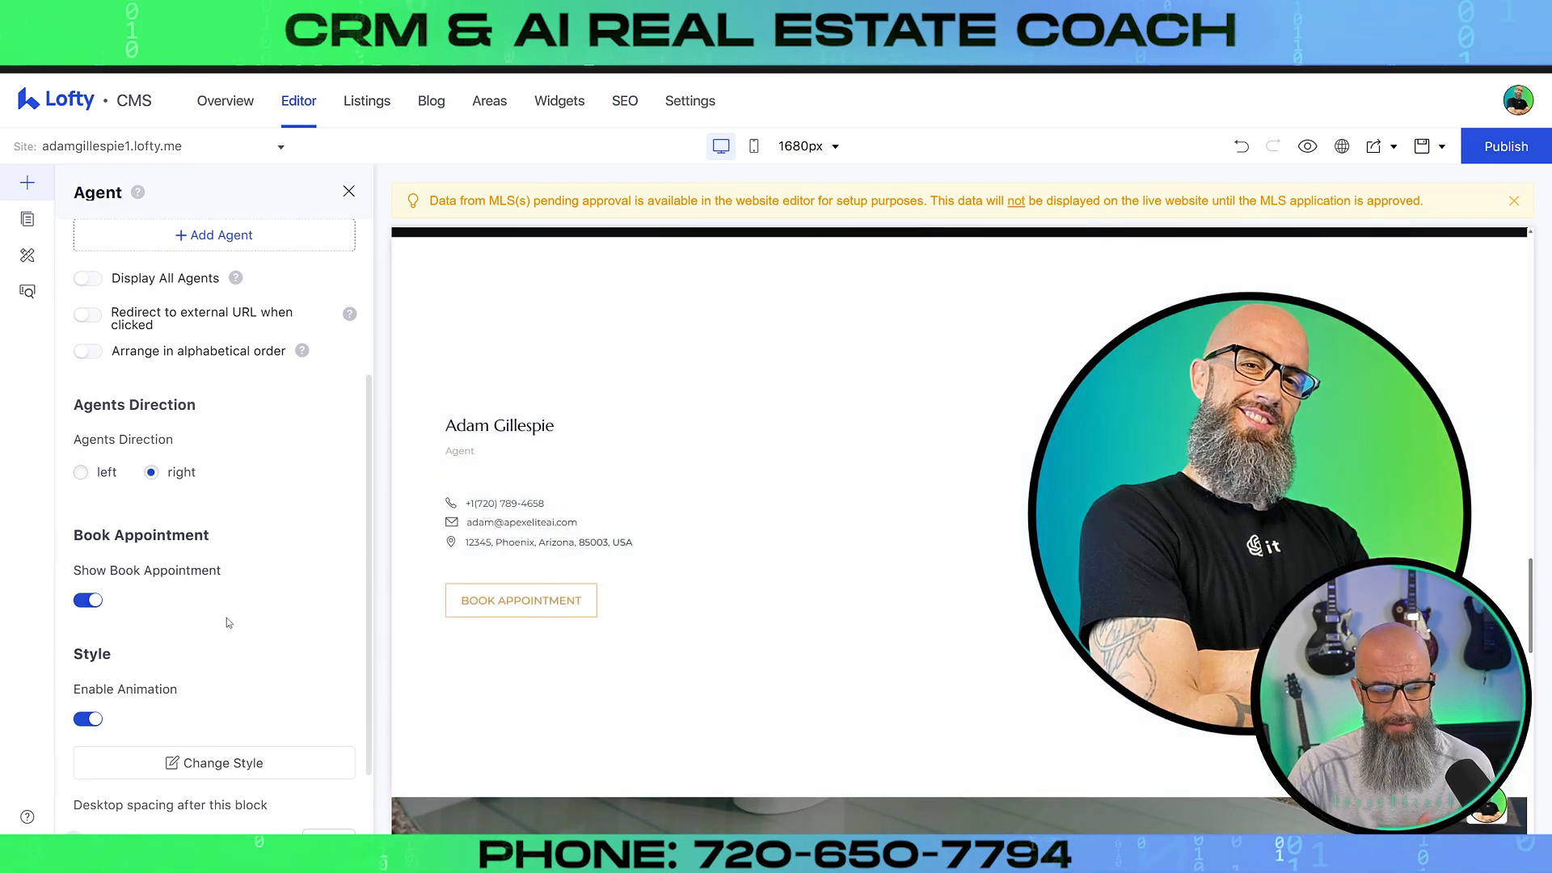
scroll(152, 612, "down", 2)
left_click(97, 607)
left_click(99, 609)
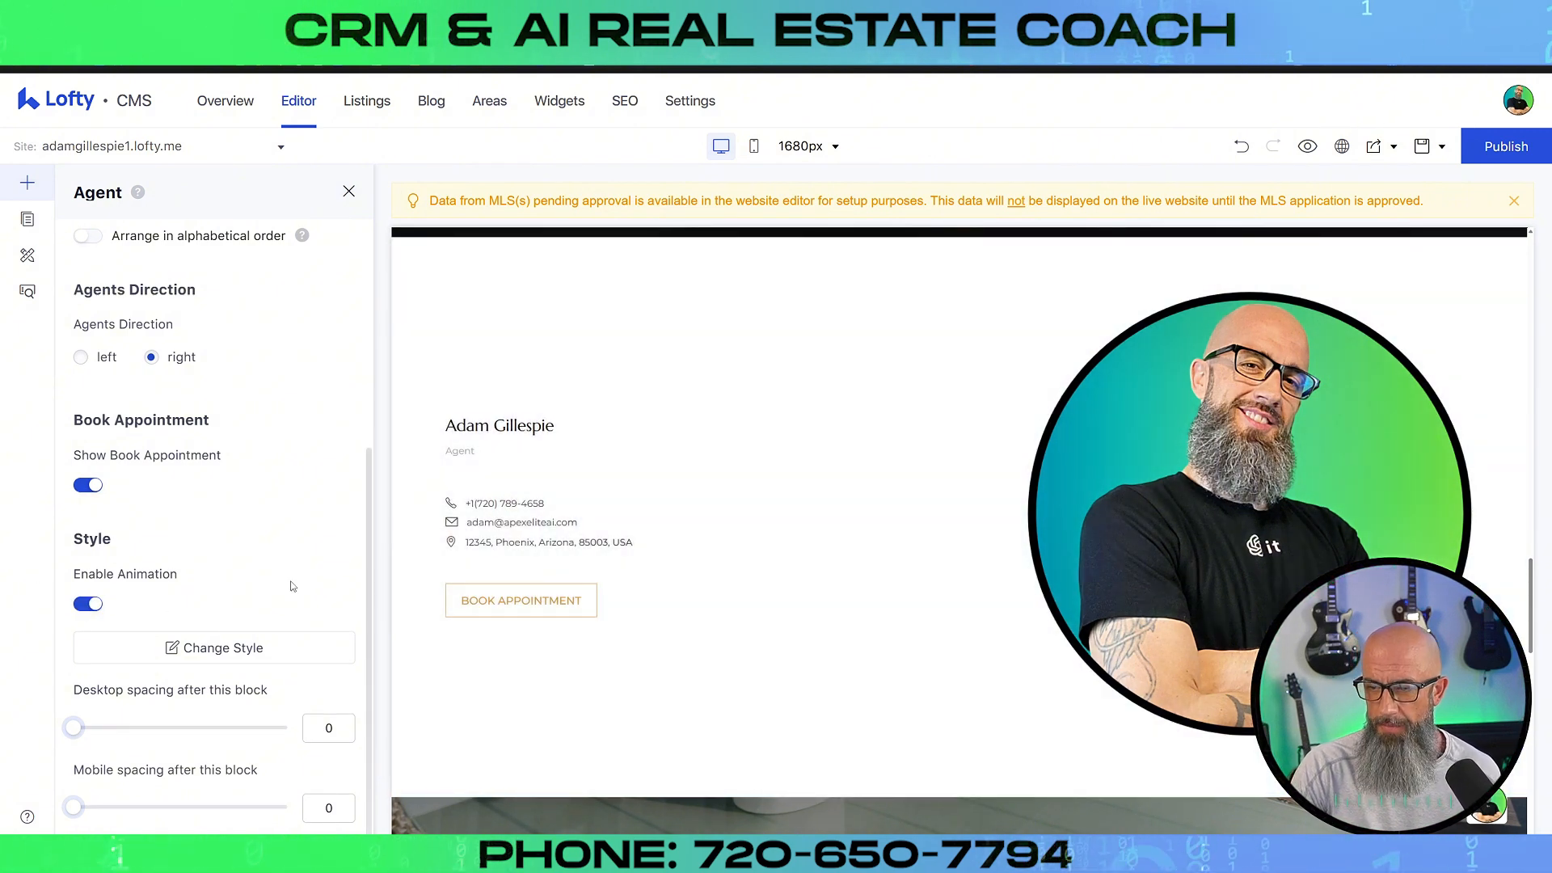
- Try the Agent block style that shows a large photo beside the agent's details and certification images
left_click(204, 654)
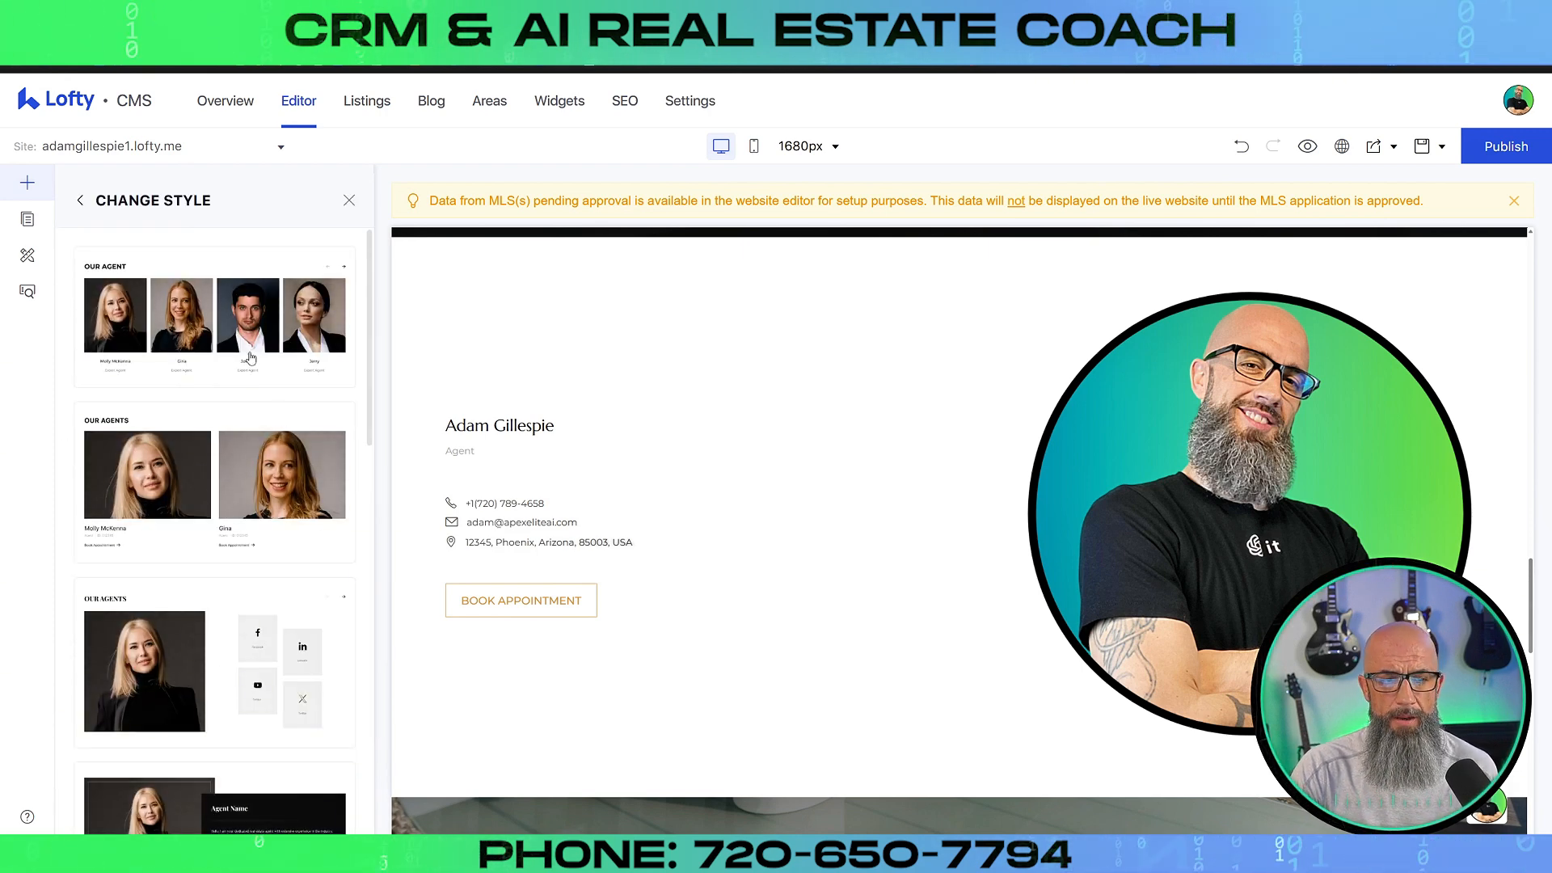
scroll(214, 503, "down", 15)
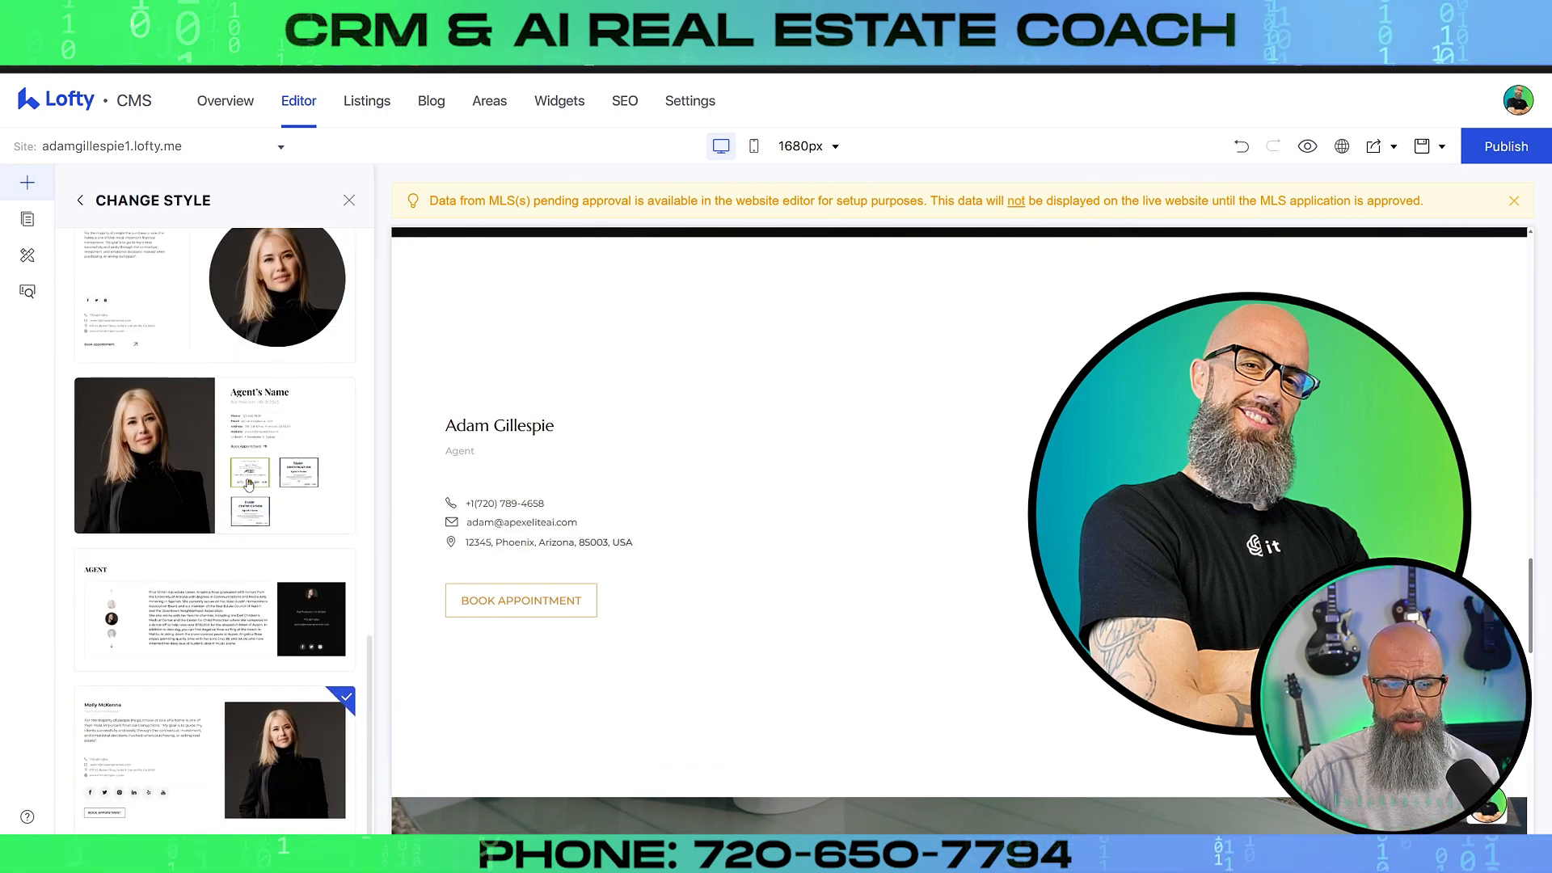
left_click(222, 513)
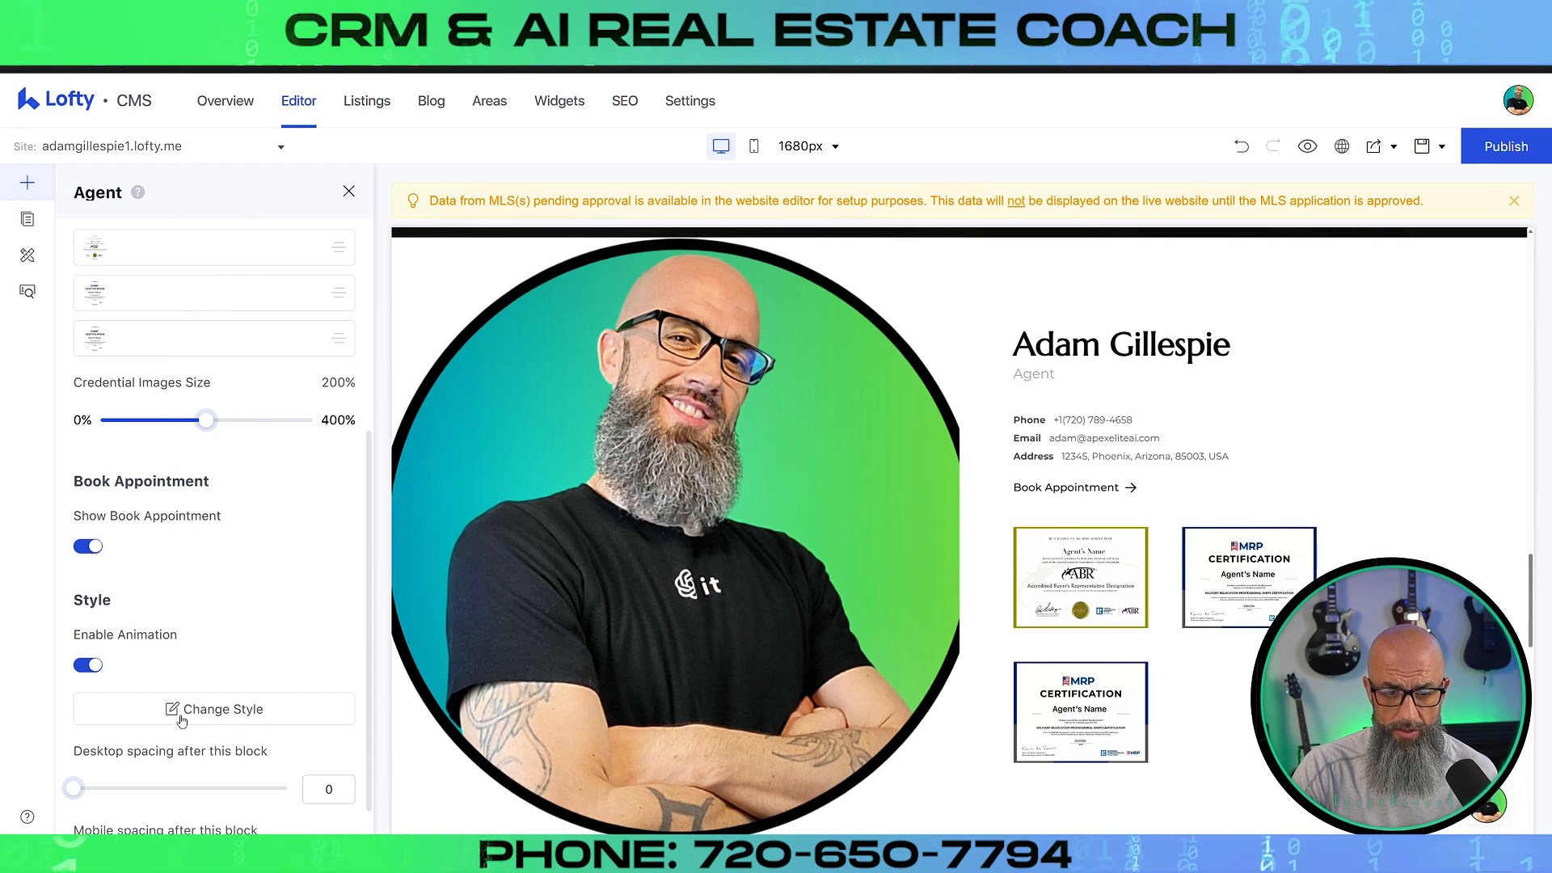
- Change the Agent block's style to the layout with contact details beside a round portrait
left_click(182, 712)
scroll(201, 539, "down", 8)
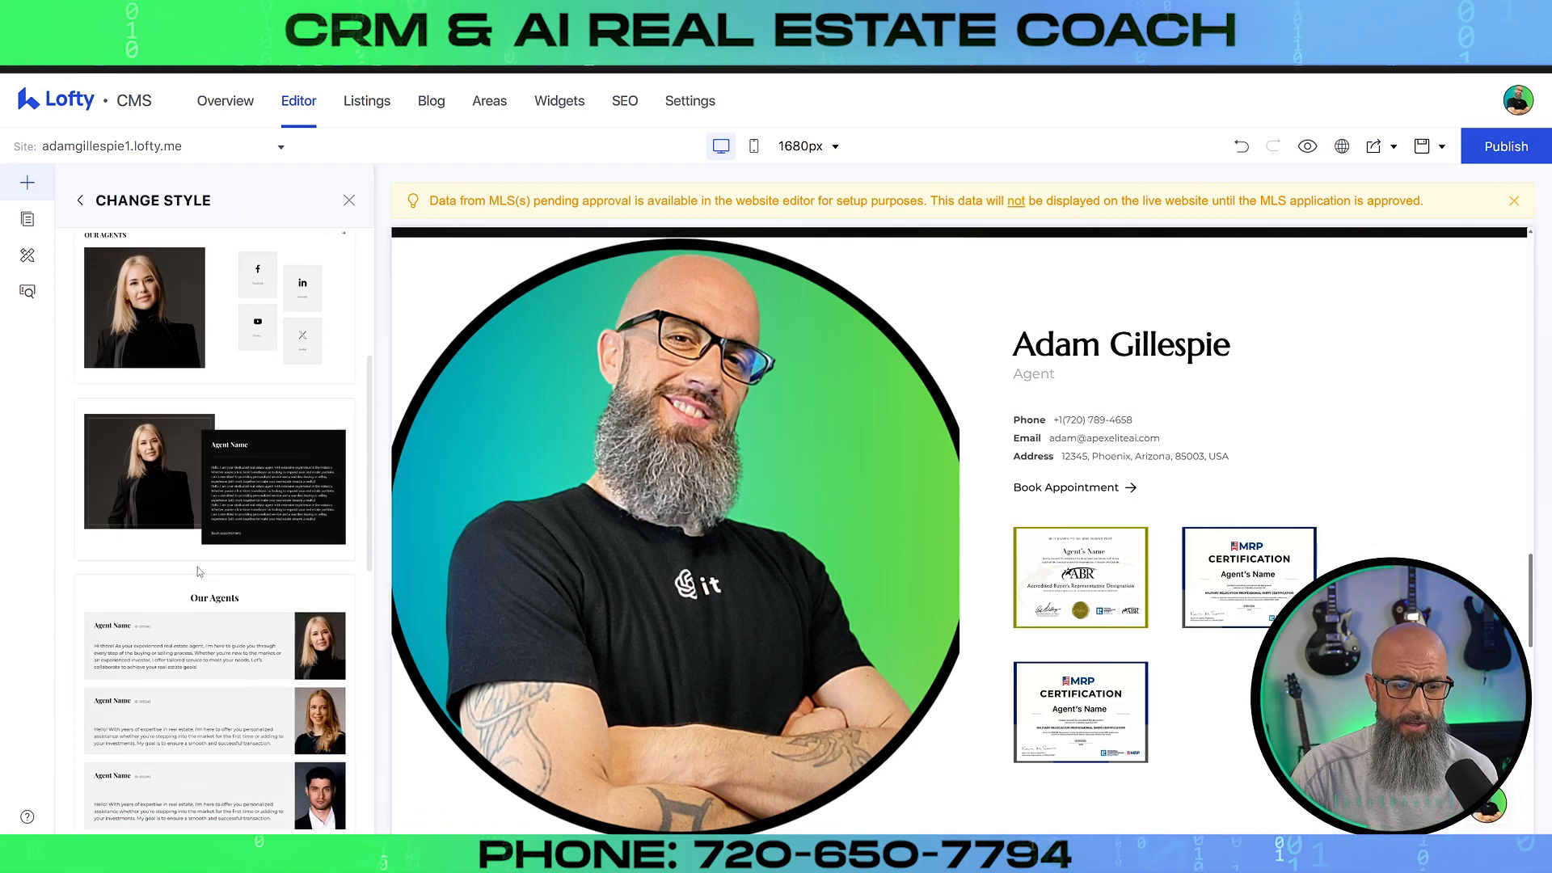
scroll(221, 511, "down", 5)
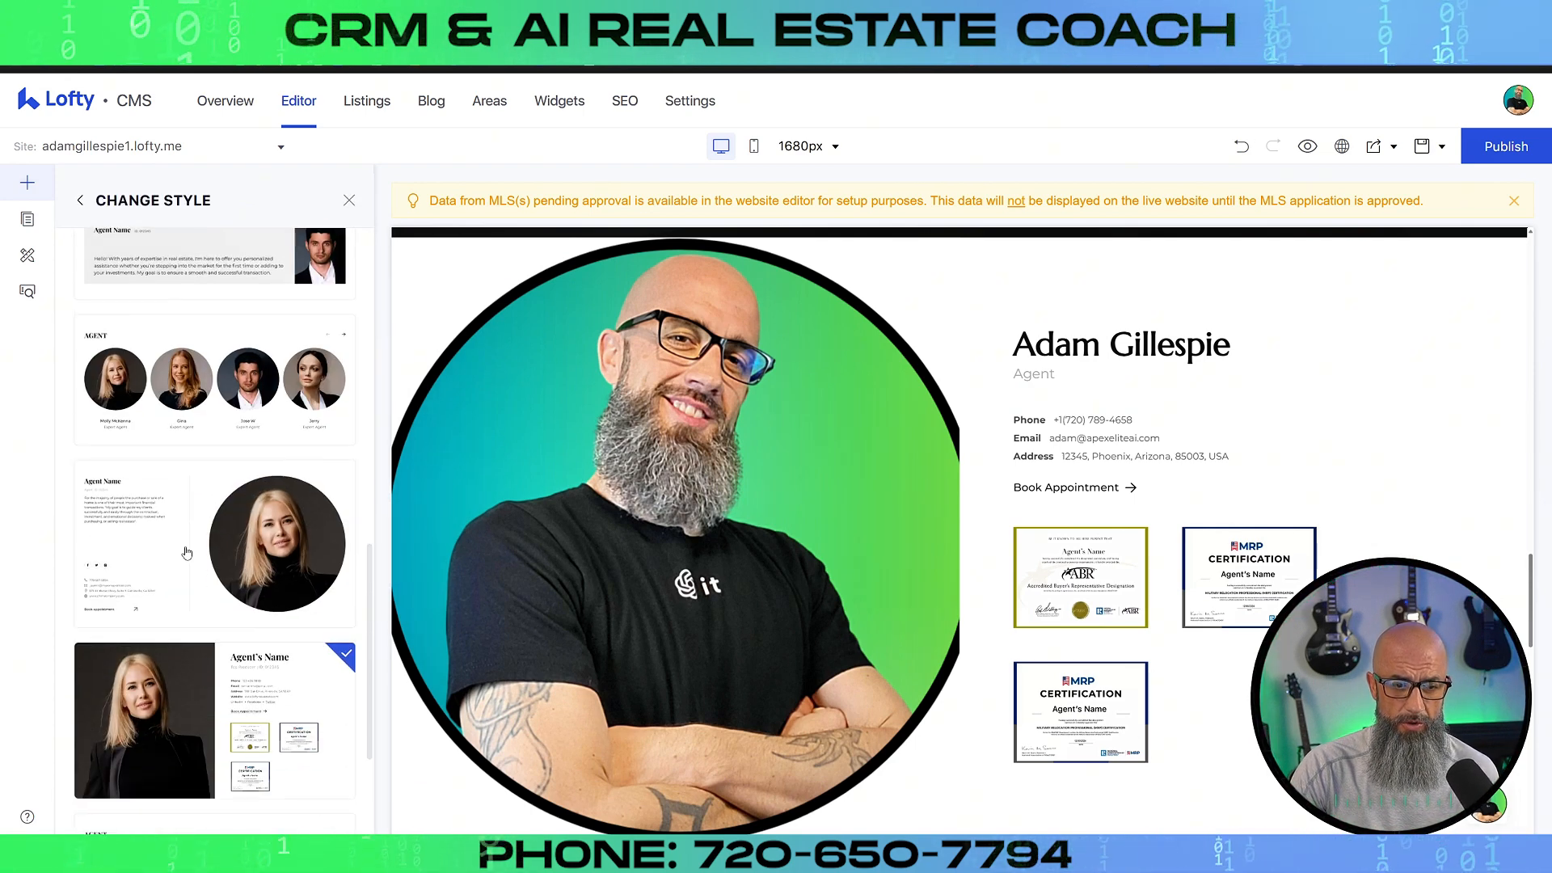
left_click(210, 727)
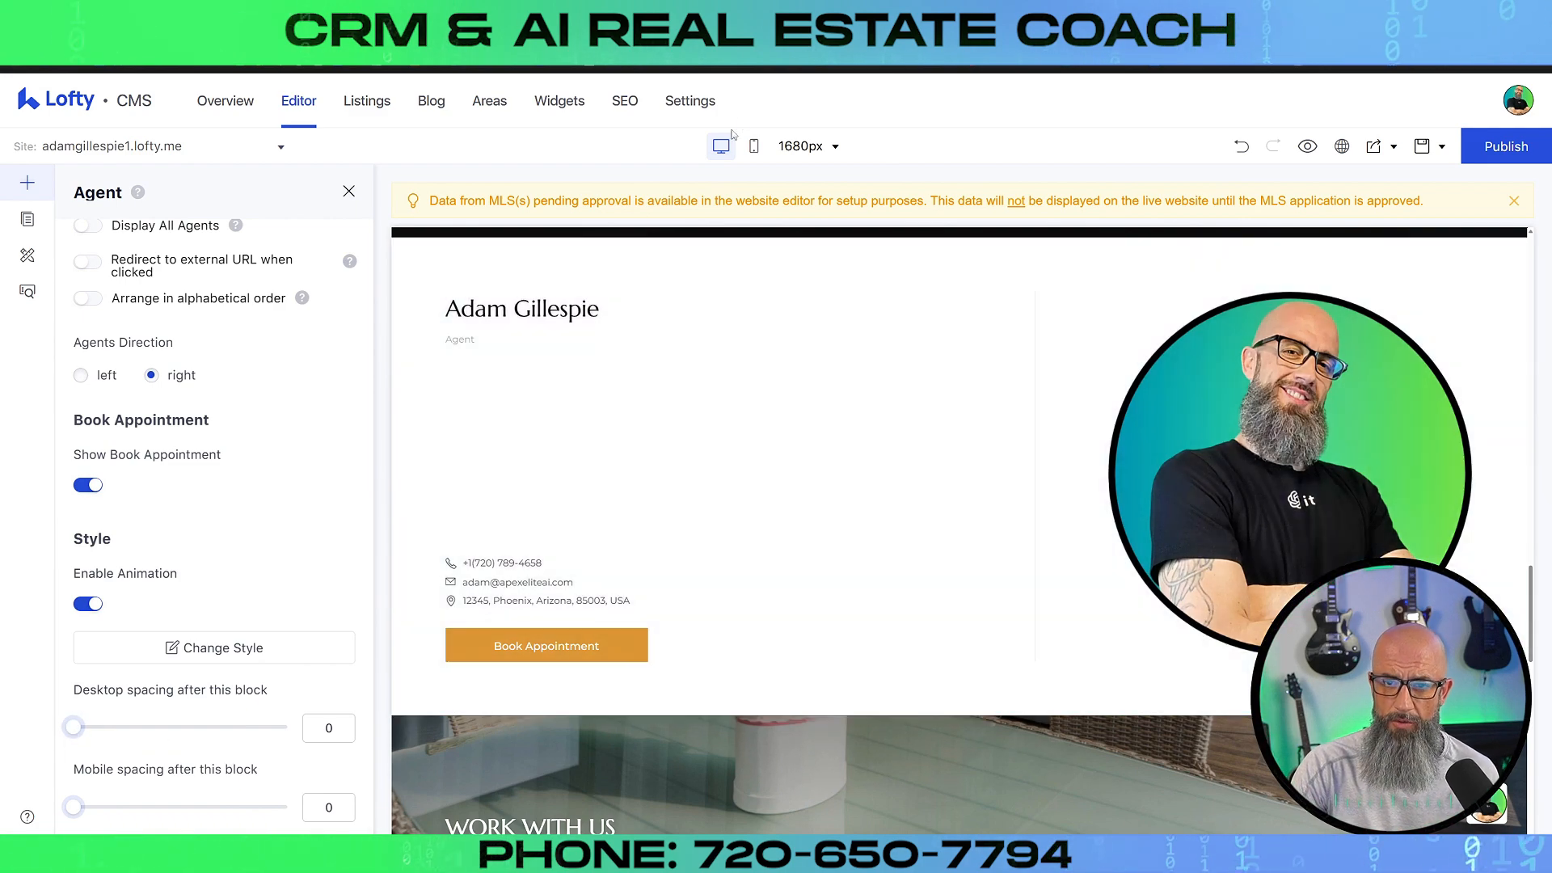
- Try mobile spacings of 11 and 48 after the Agent block in the mobile preview, reset the spacing to 0, and close the block's settings
left_click(753, 146)
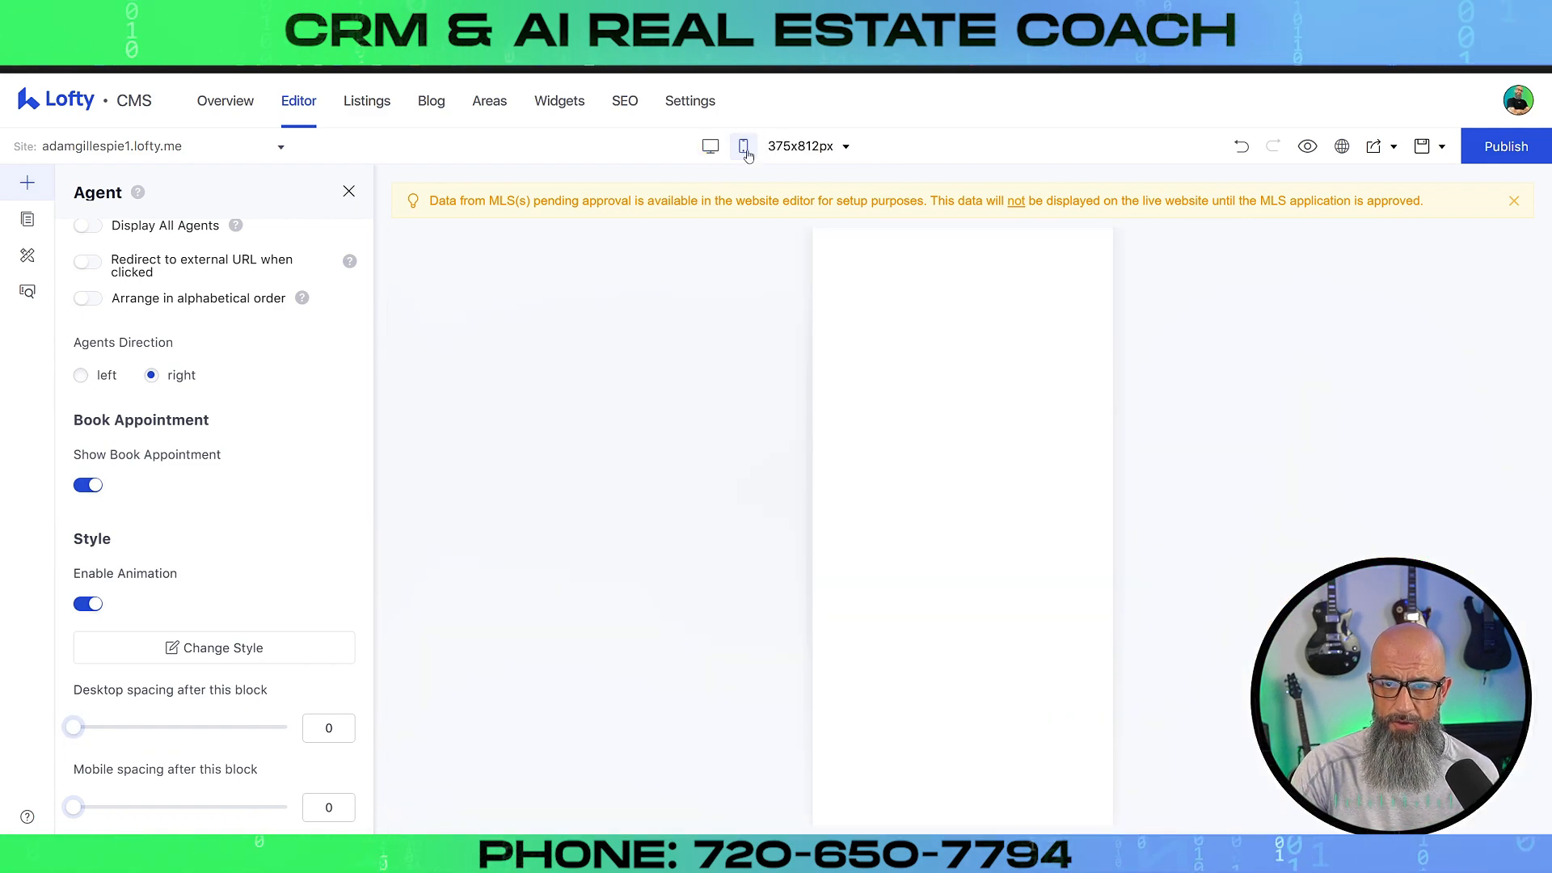
scroll(981, 501, "down", 10)
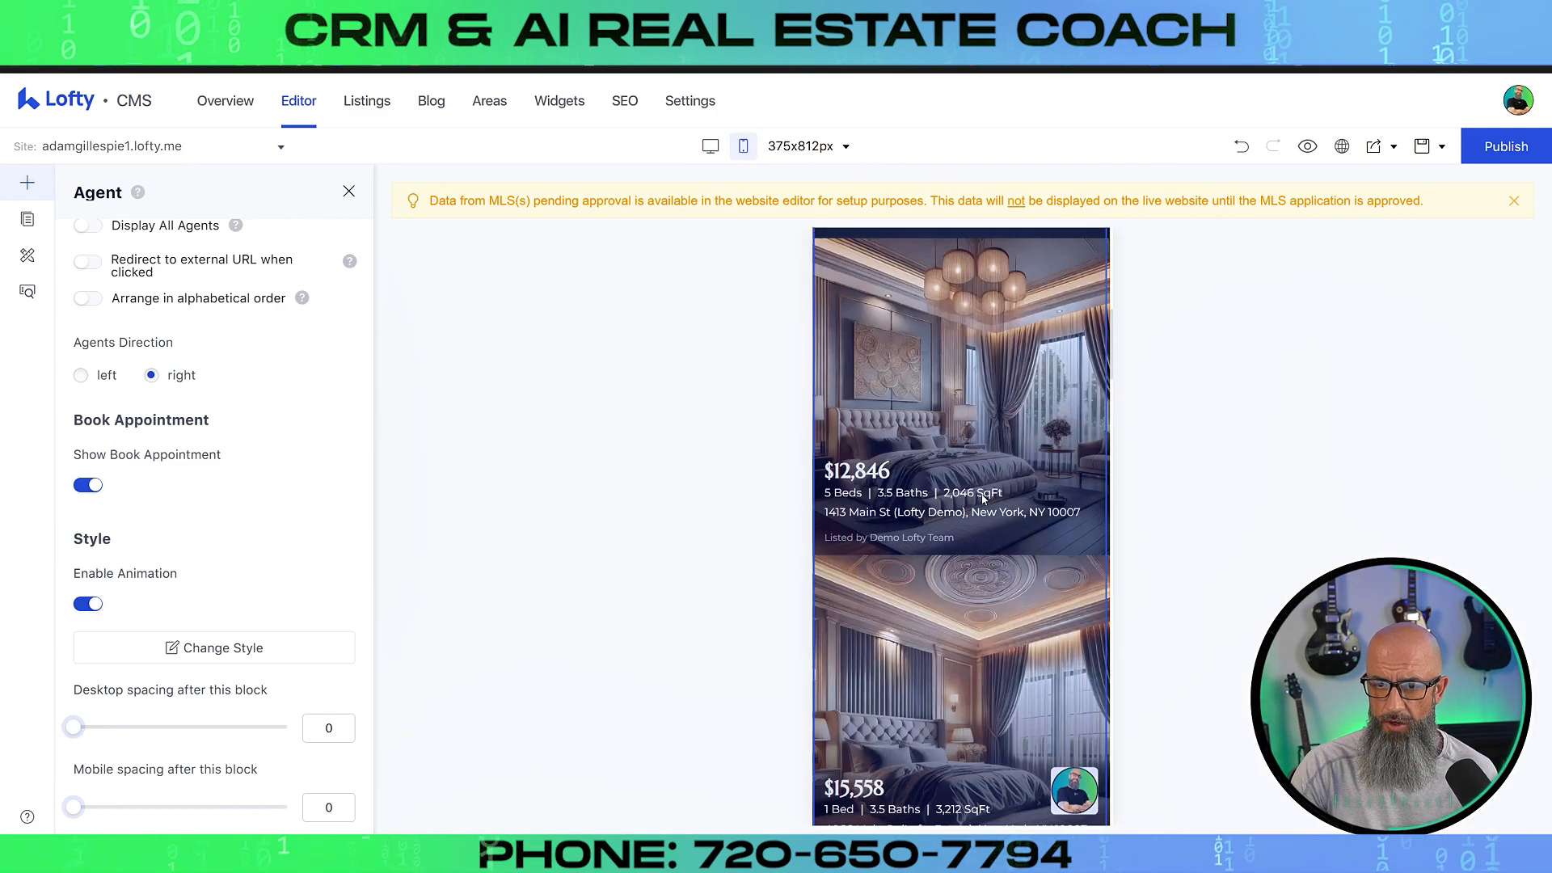
scroll(979, 501, "down", 8)
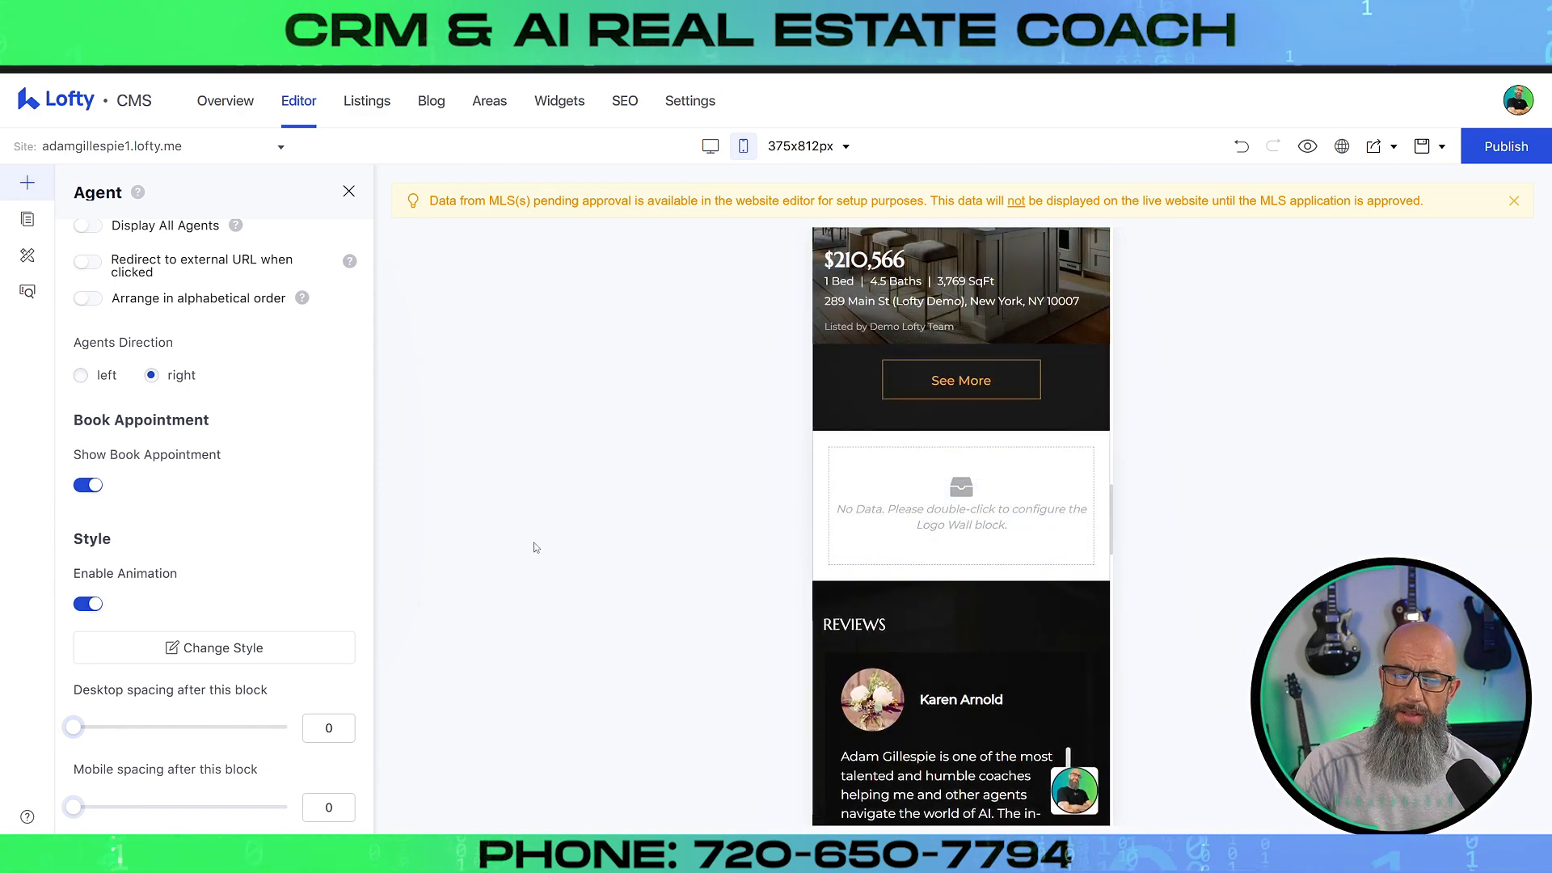
left_click_drag(115, 800, 99, 799)
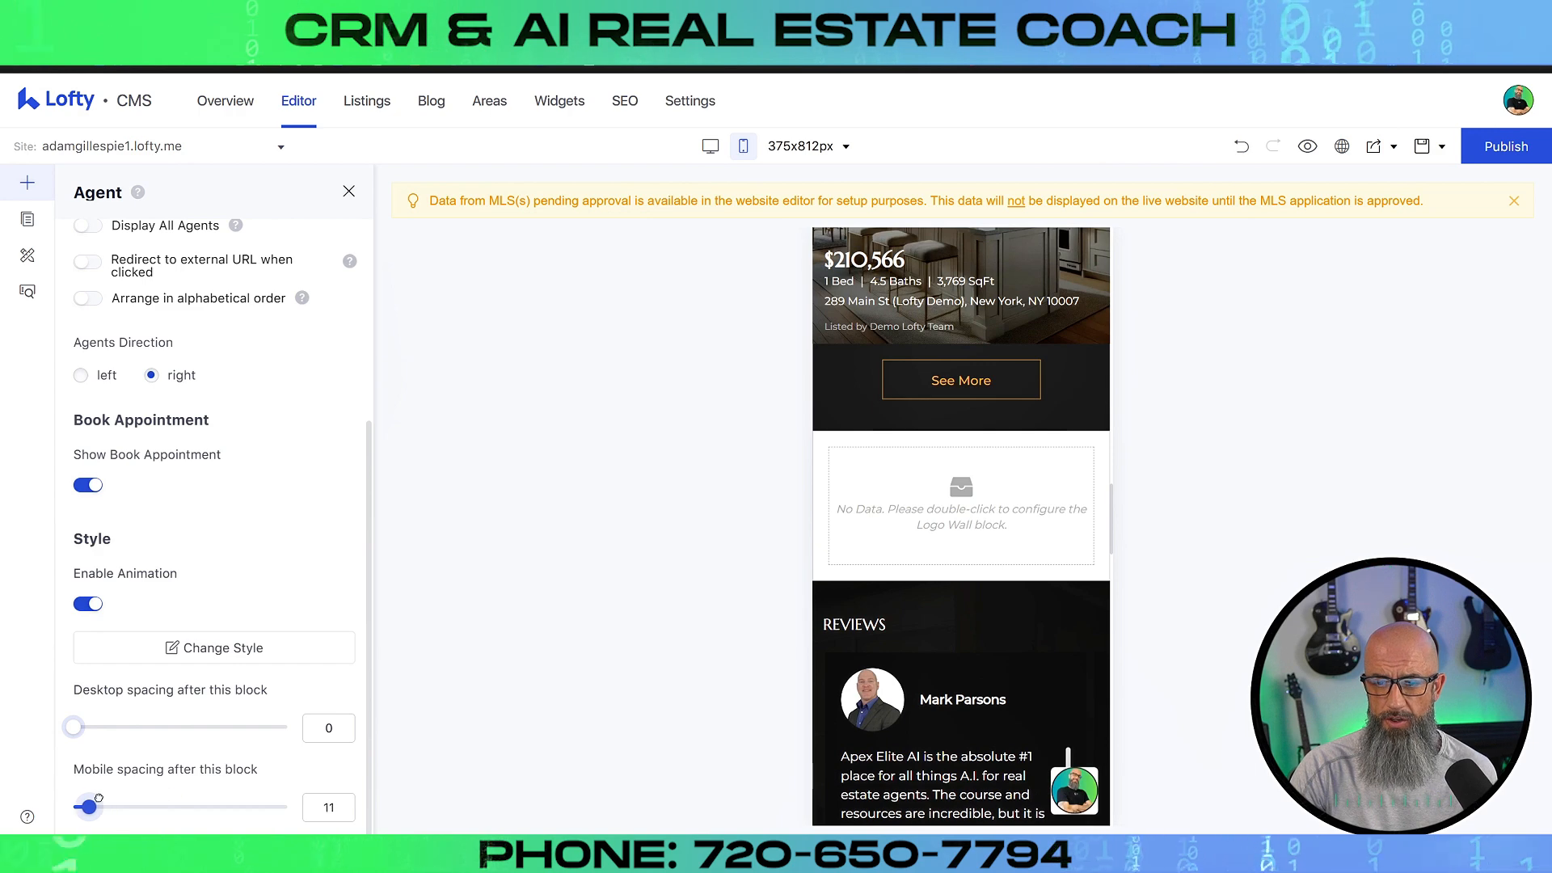
scroll(845, 585, "down", 8)
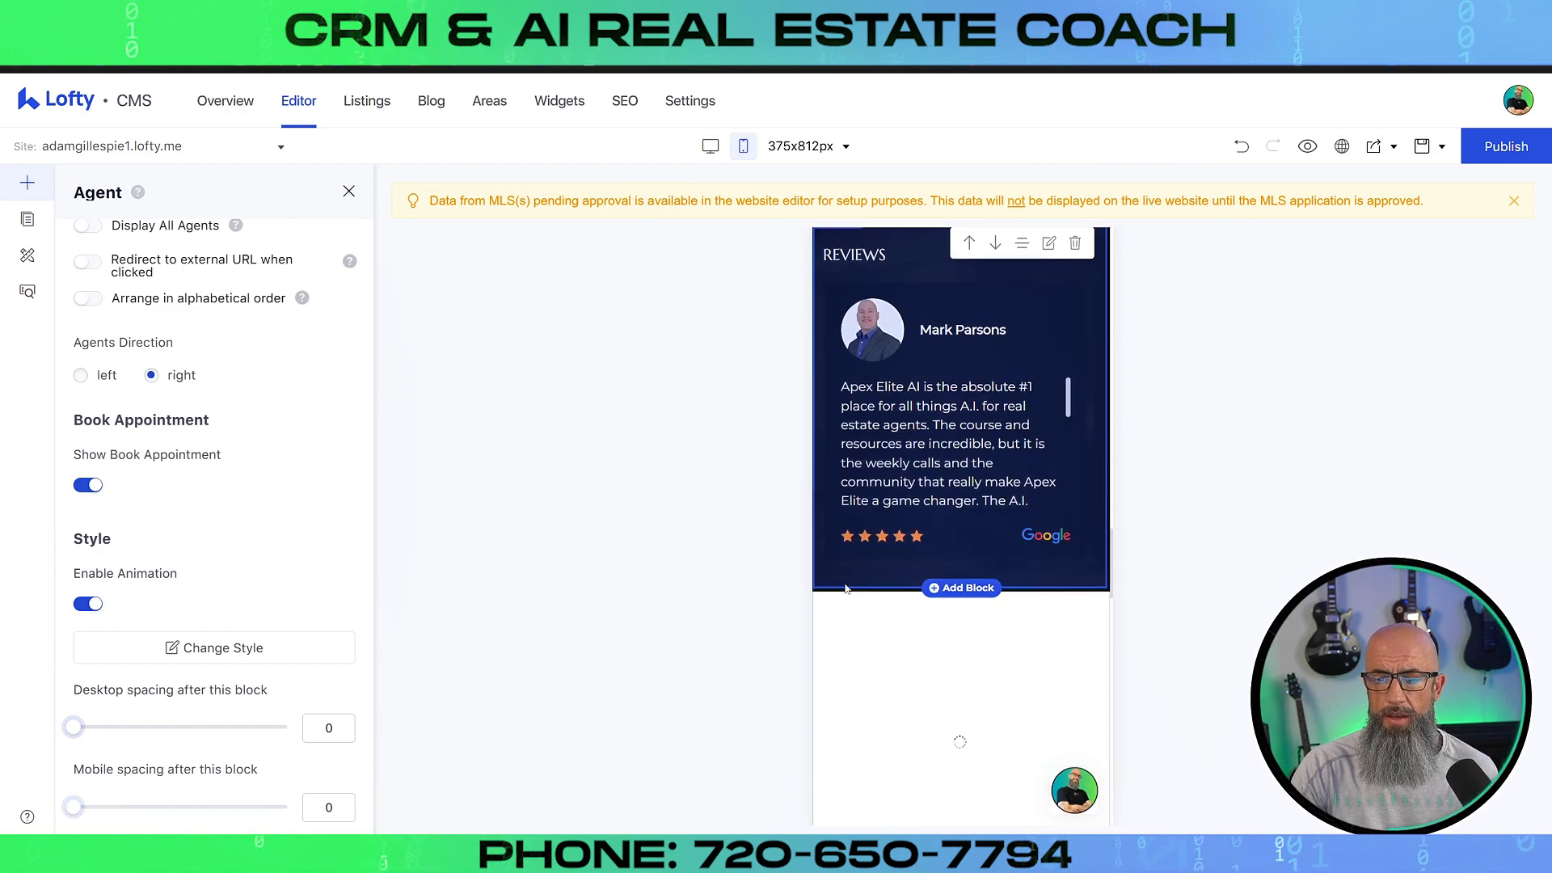
left_click_drag(73, 806, 142, 806)
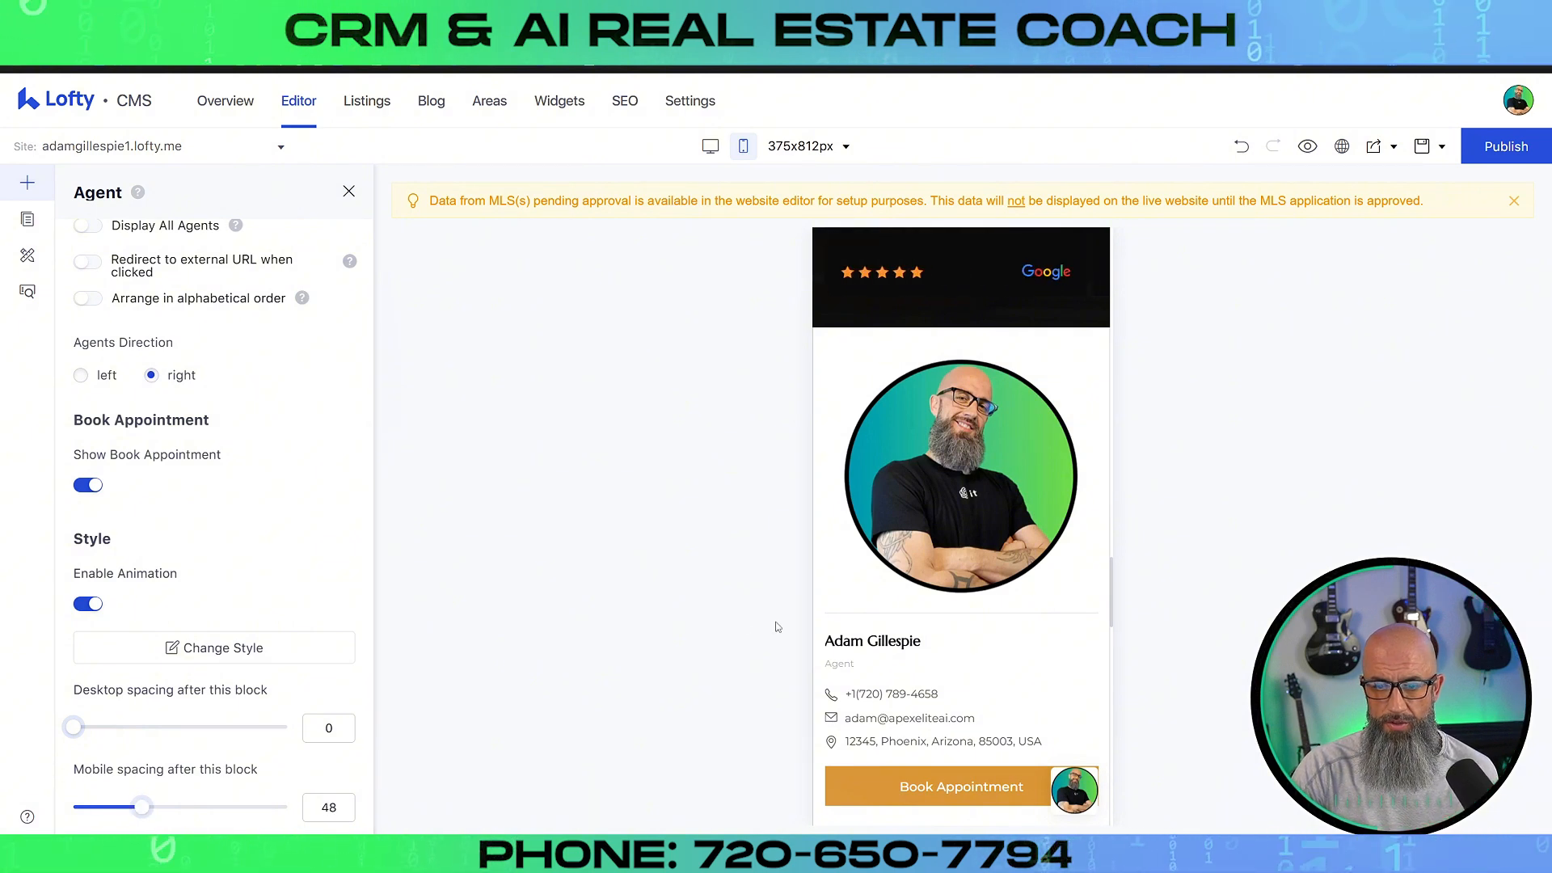
scroll(989, 603, "up", 4)
scroll(997, 585, "down", 5)
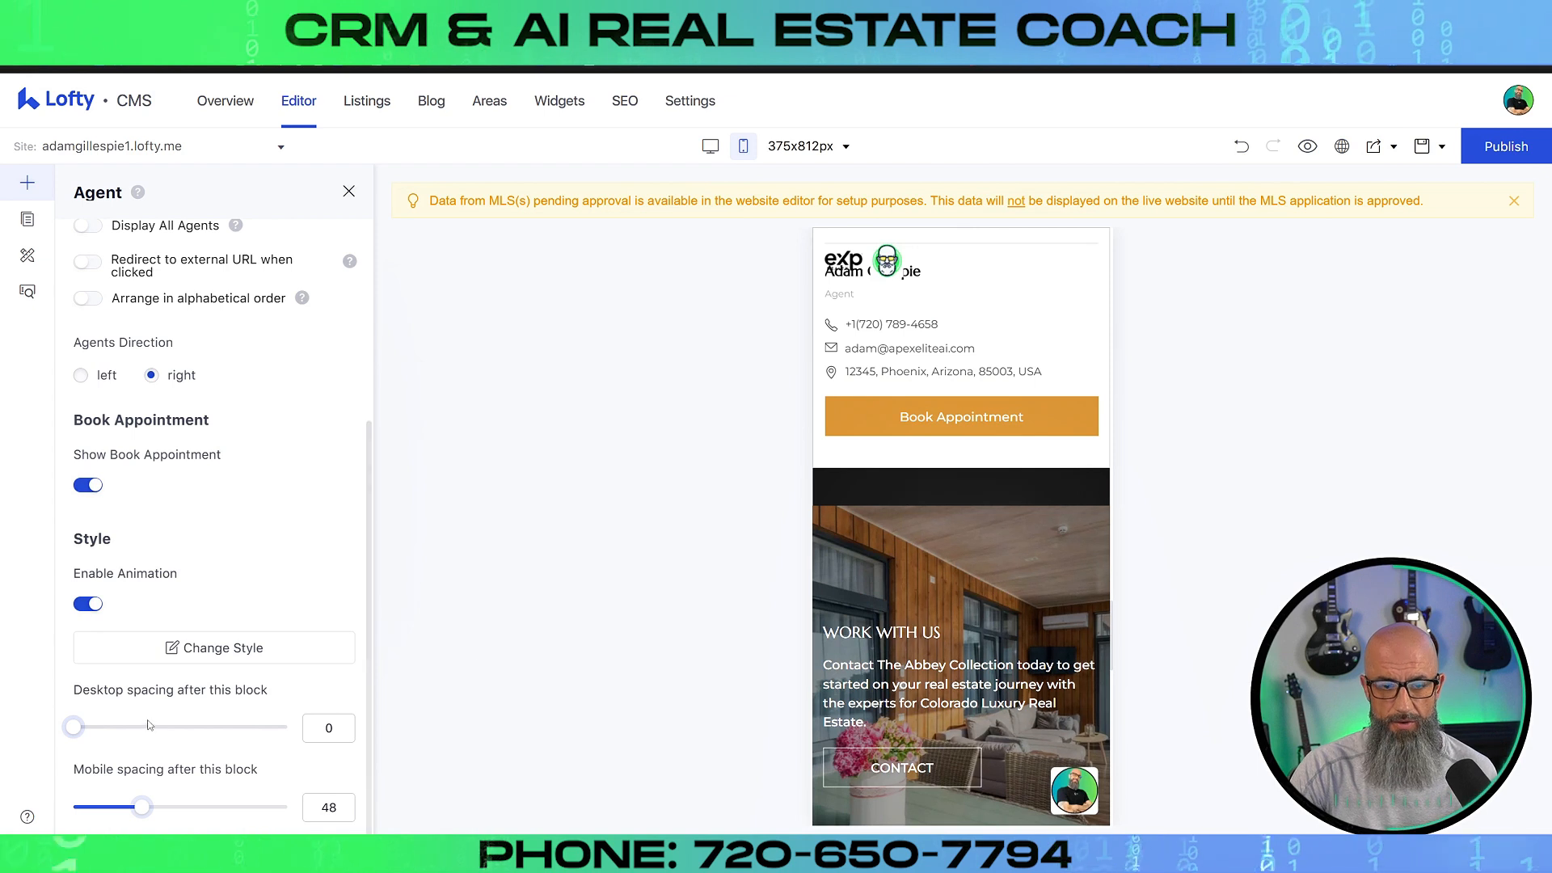
left_click_drag(147, 808, 72, 808)
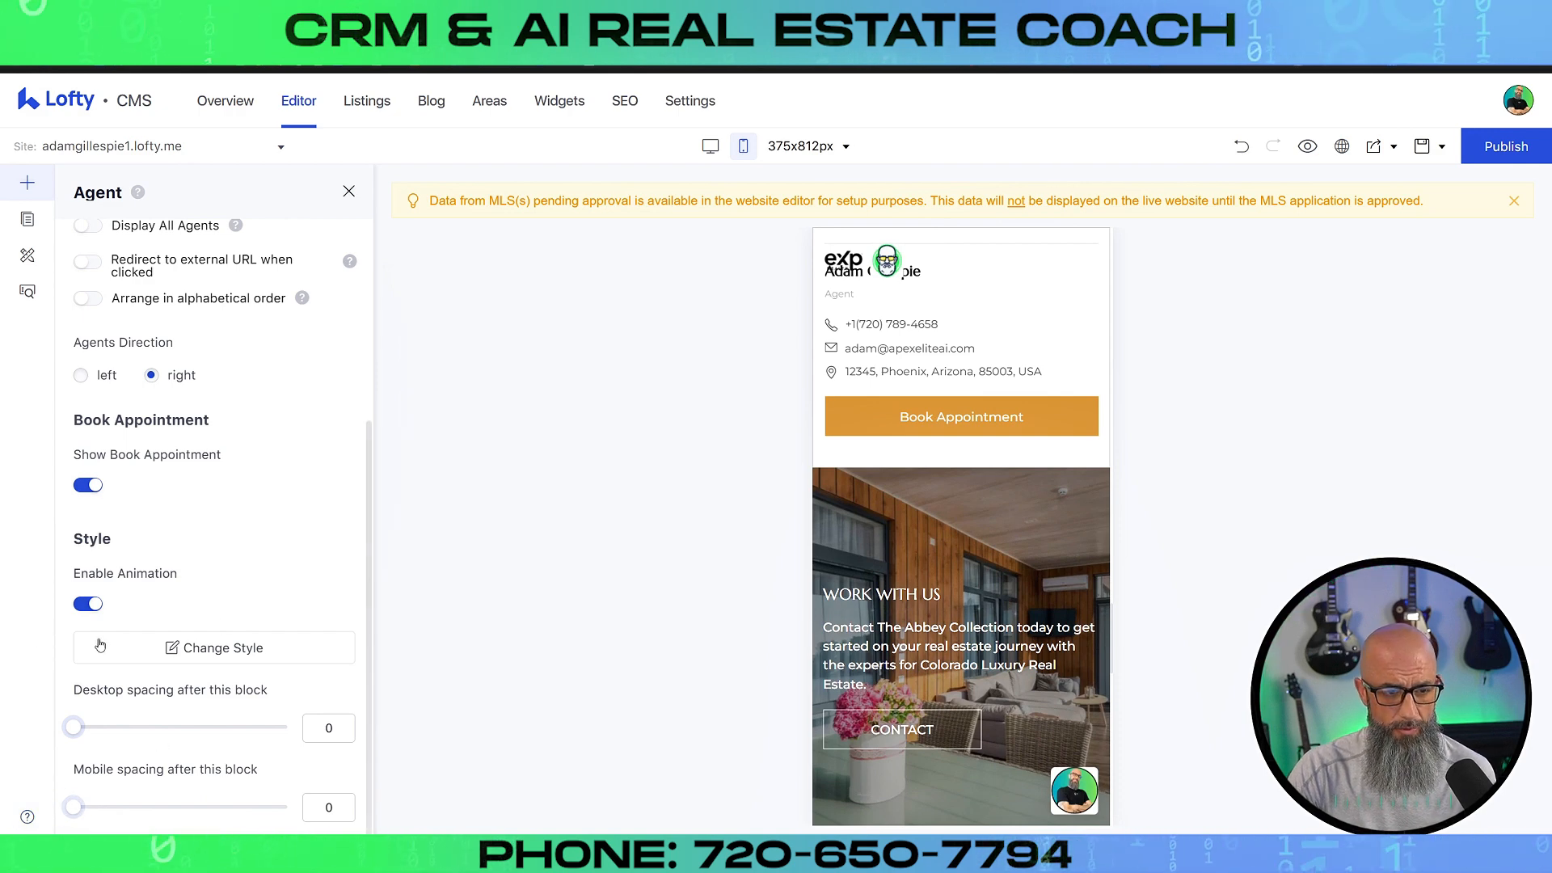
scroll(242, 485, "up", 3)
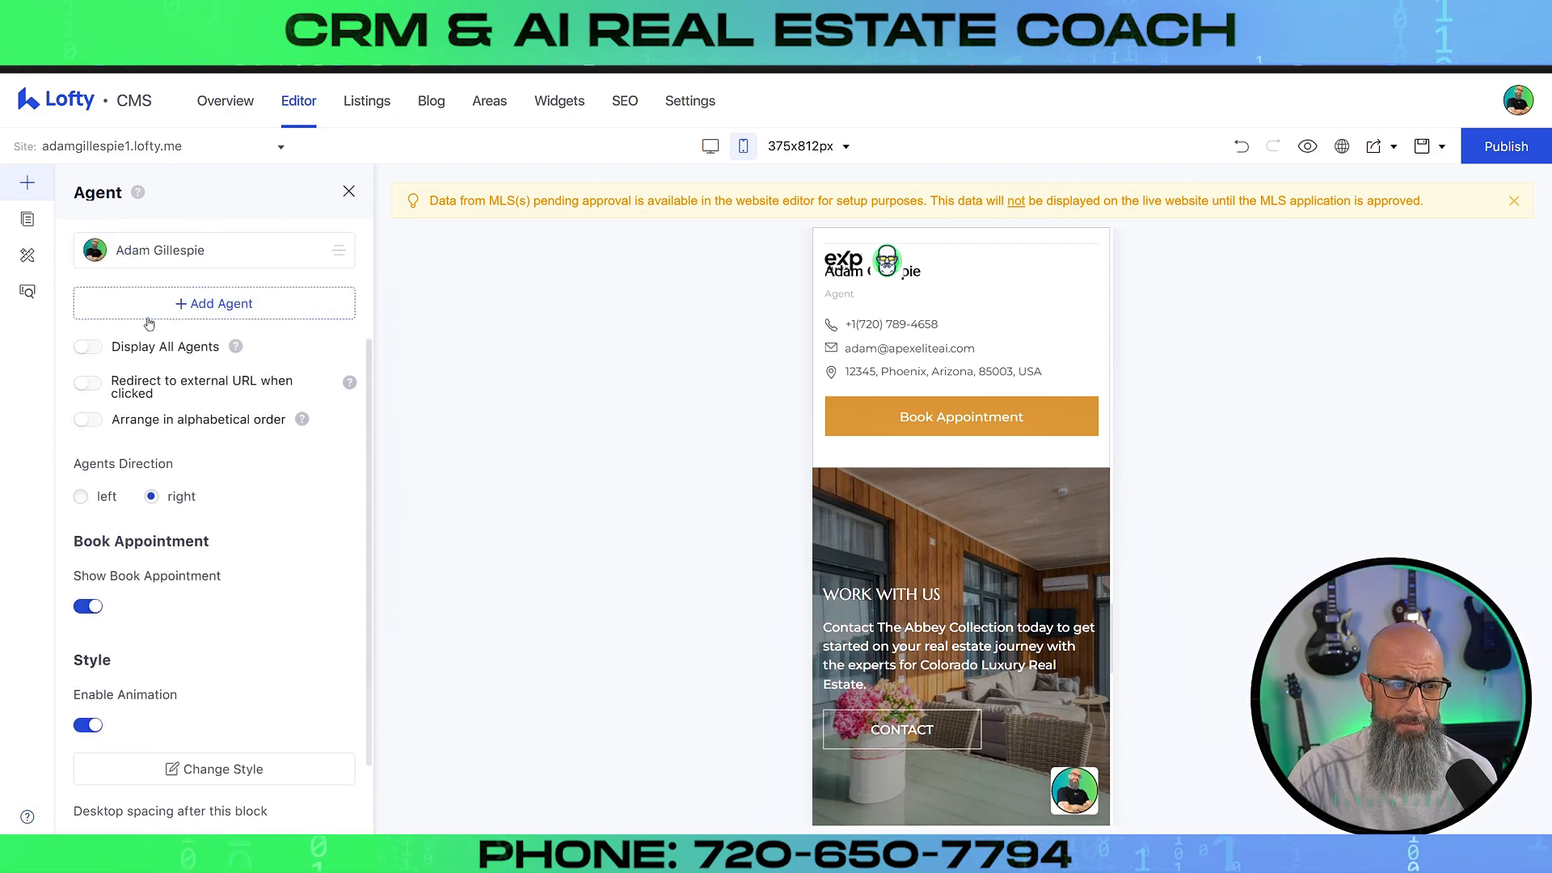
left_click(348, 191)
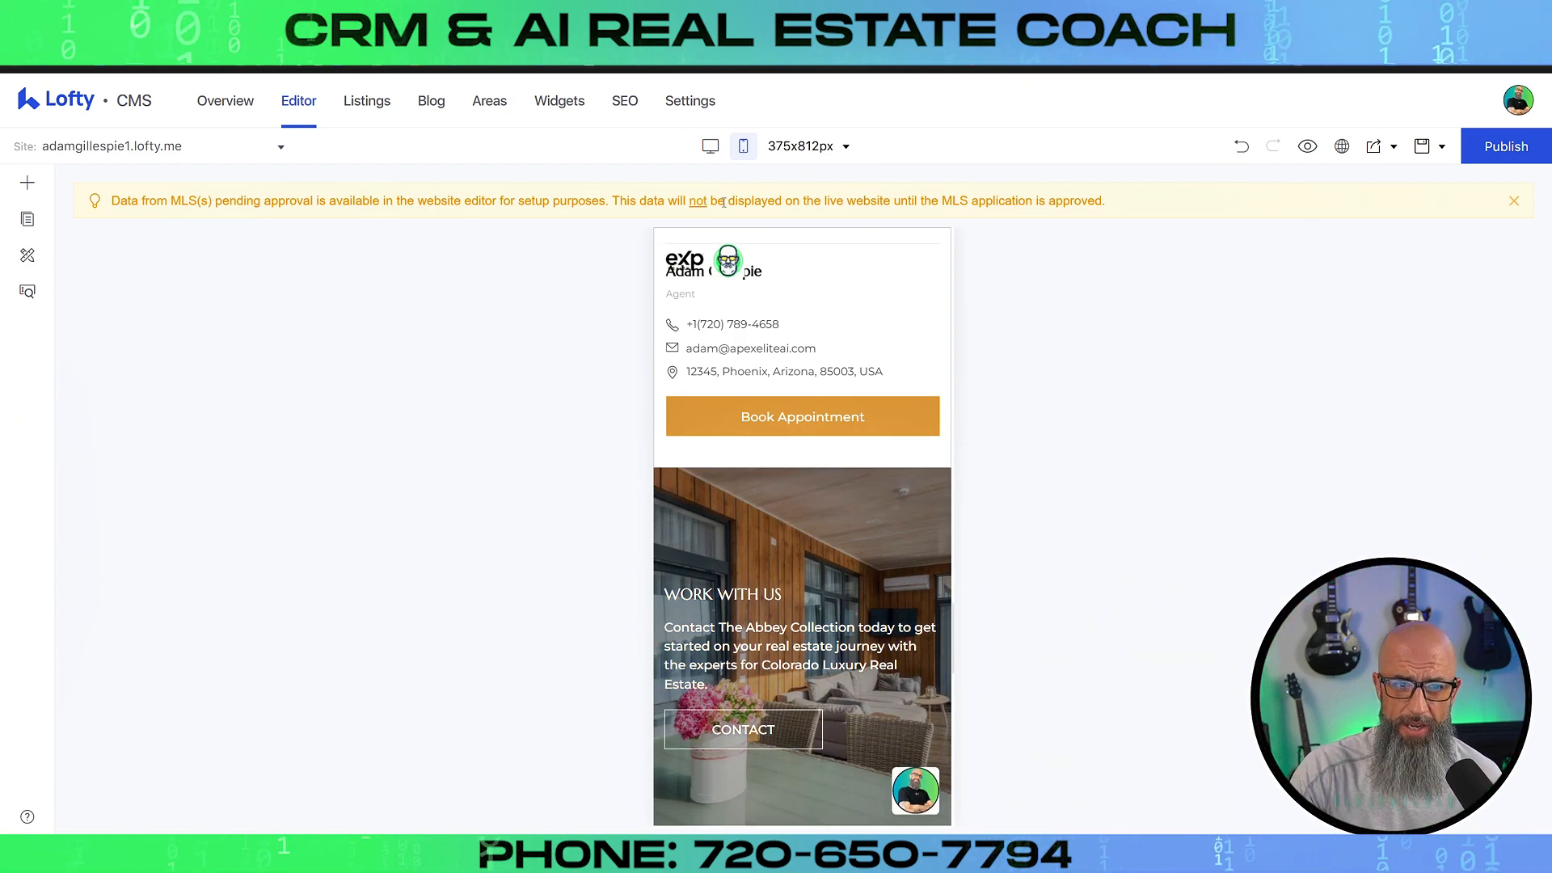
- Return to the desktop preview and examine the restyled Agent block and the CTA and Blog blocks below it
left_click(710, 145)
scroll(832, 496, "down", 15)
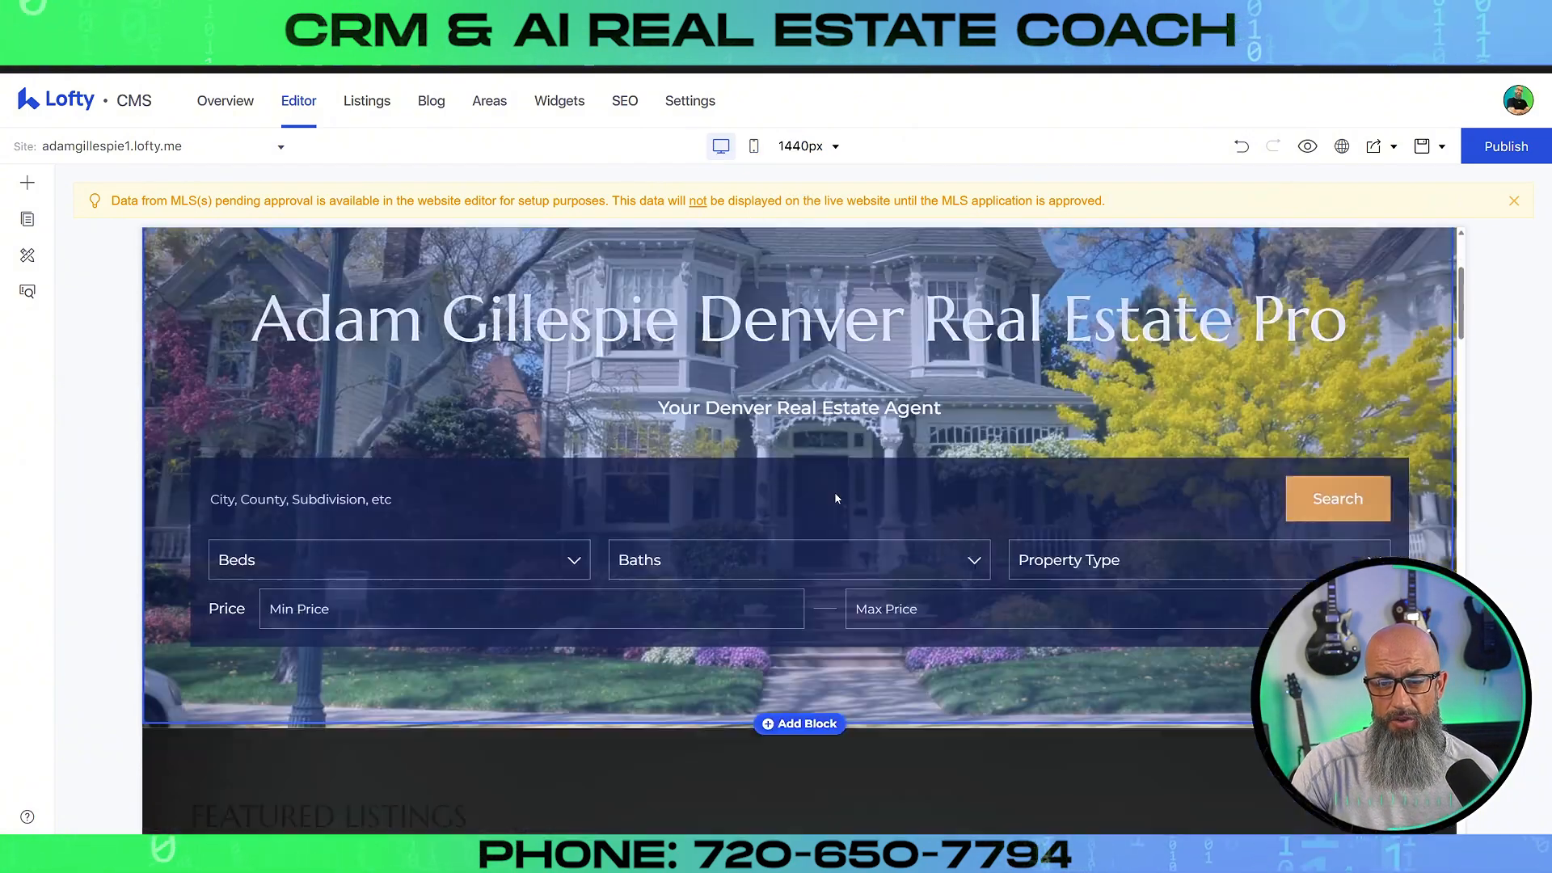
scroll(957, 509, "up", 10)
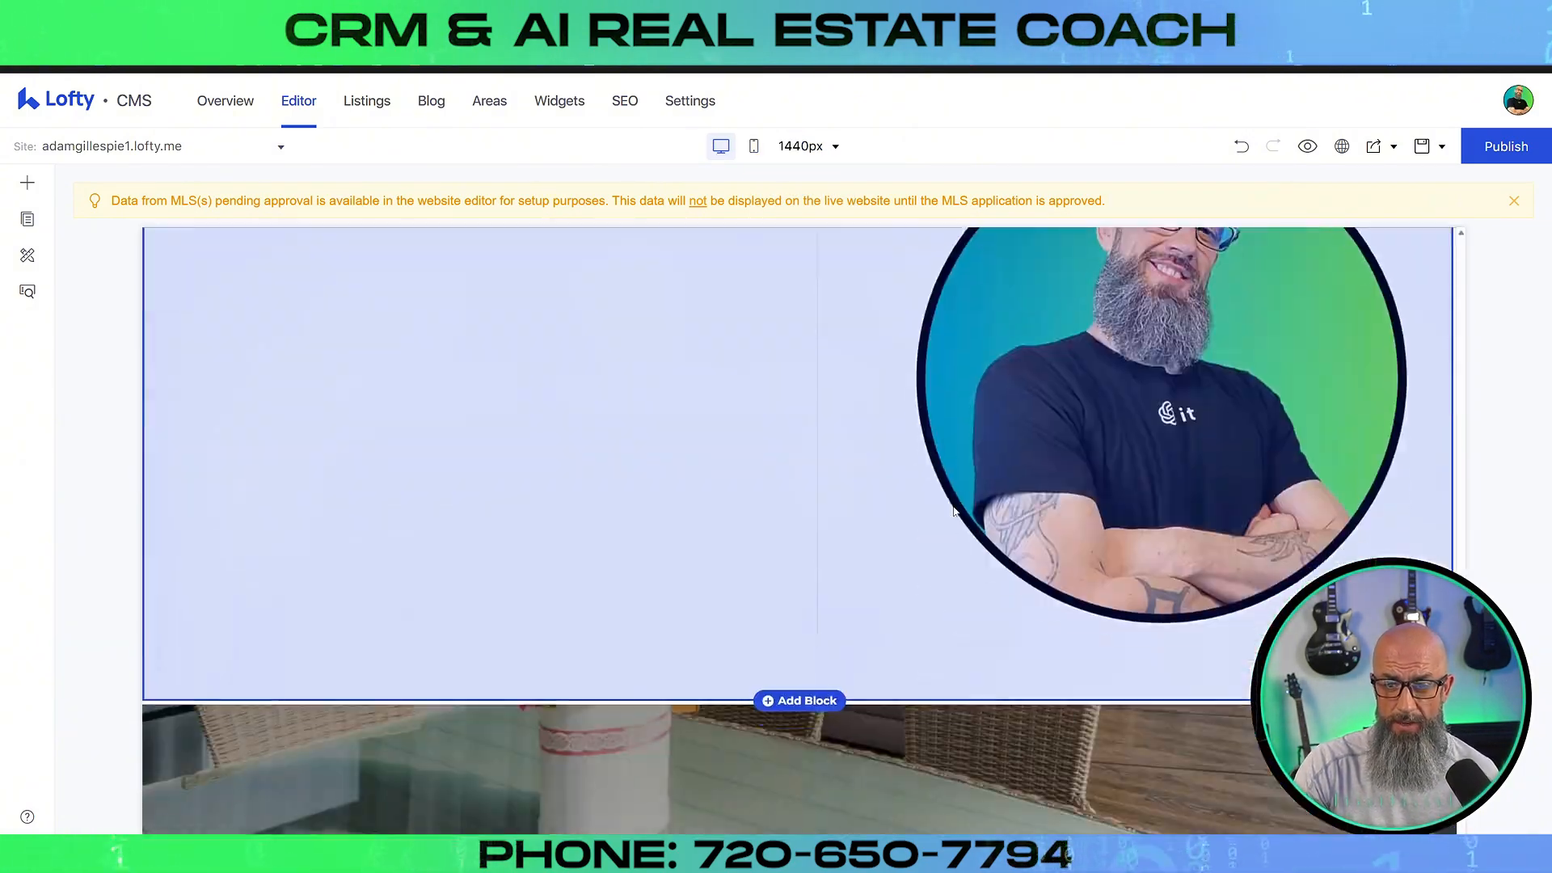
scroll(956, 509, "down", 5)
scroll(946, 508, "up", 5)
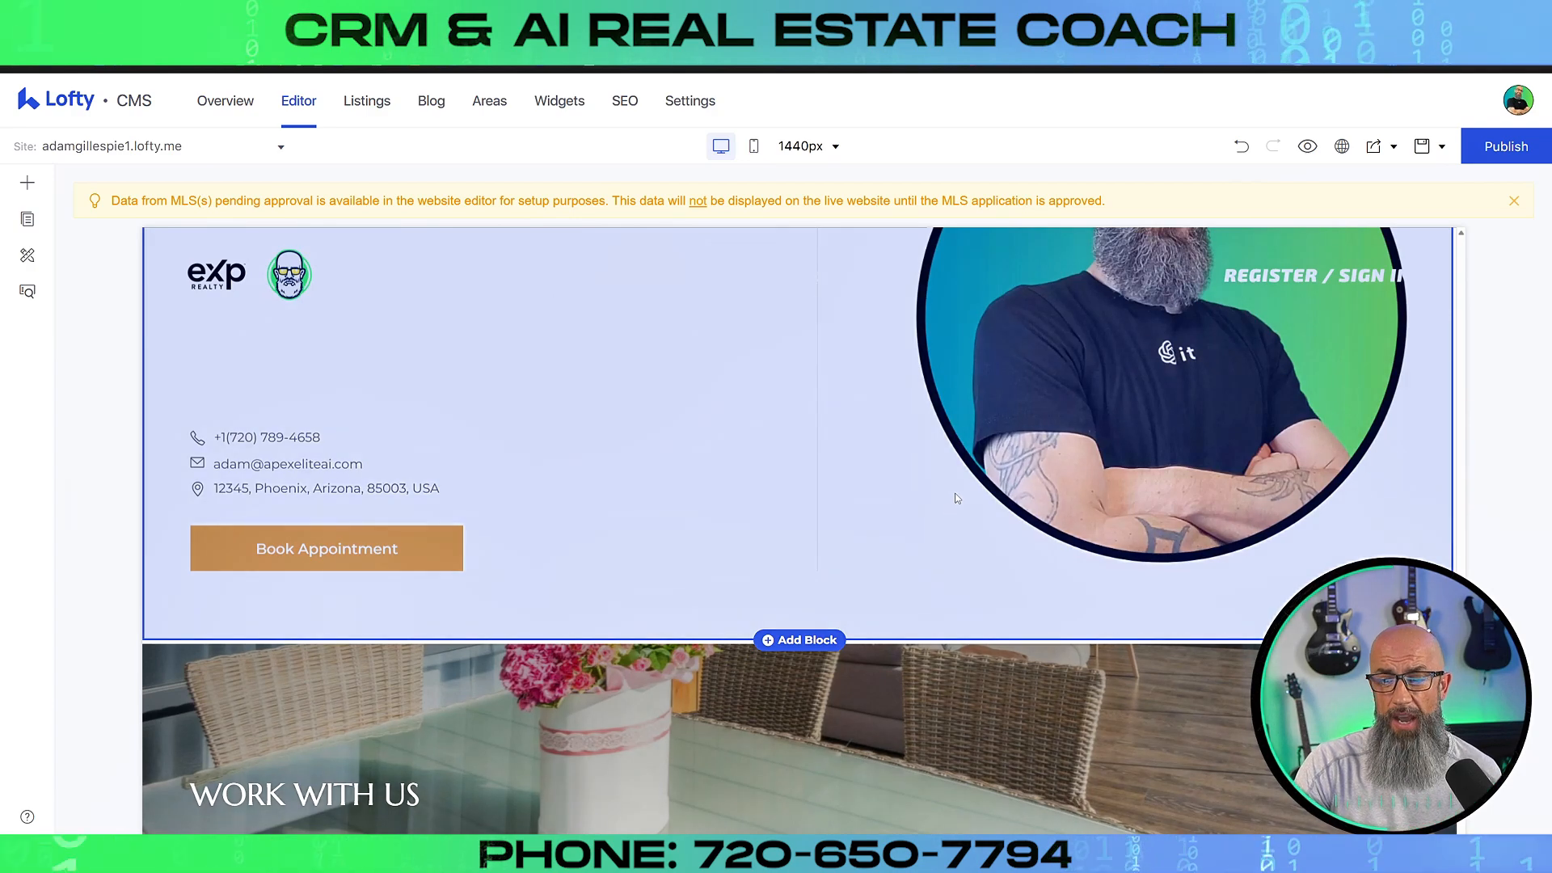
scroll(944, 505, "up", 3)
scroll(944, 501, "down", 8)
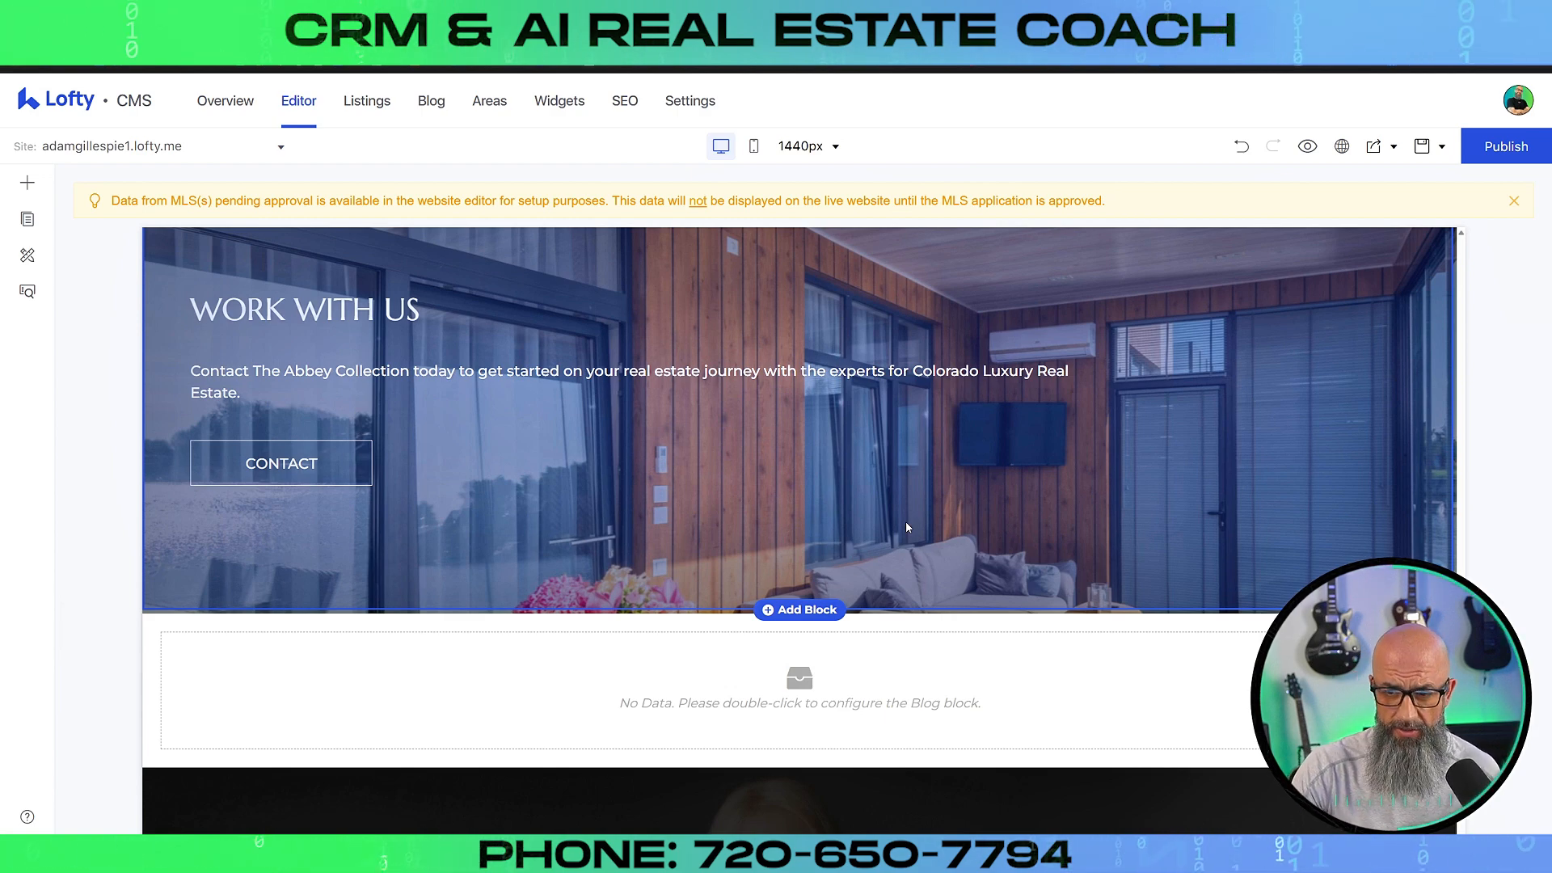
scroll(744, 491, "down", 2)
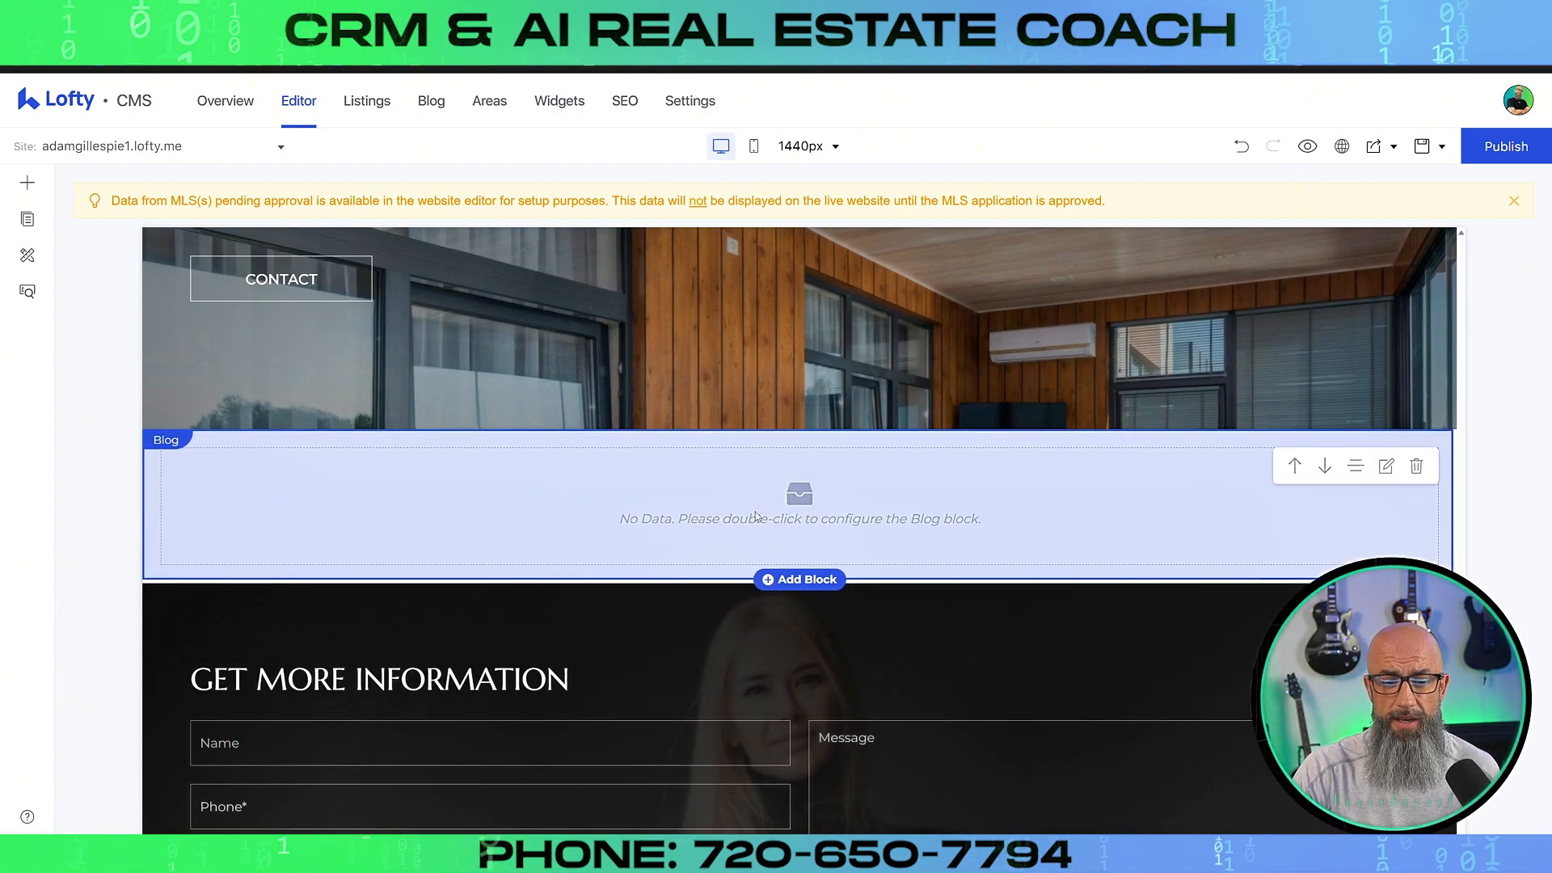
- Open the CTA block's settings and examine its background, height, heading, description, button and style options
scroll(755, 511, "up", 5)
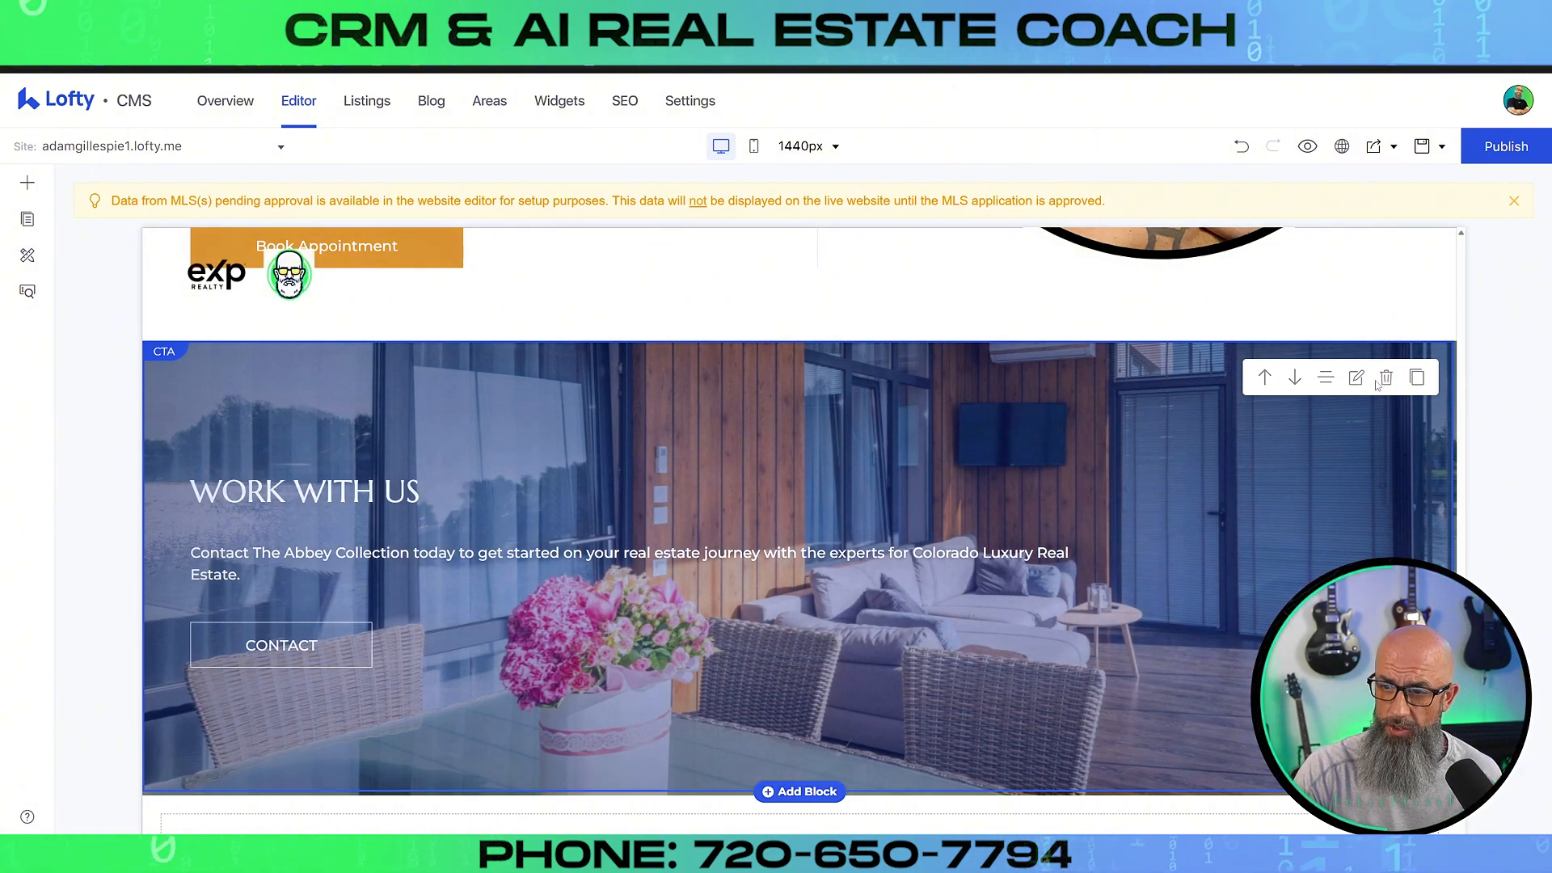
left_click(1357, 380)
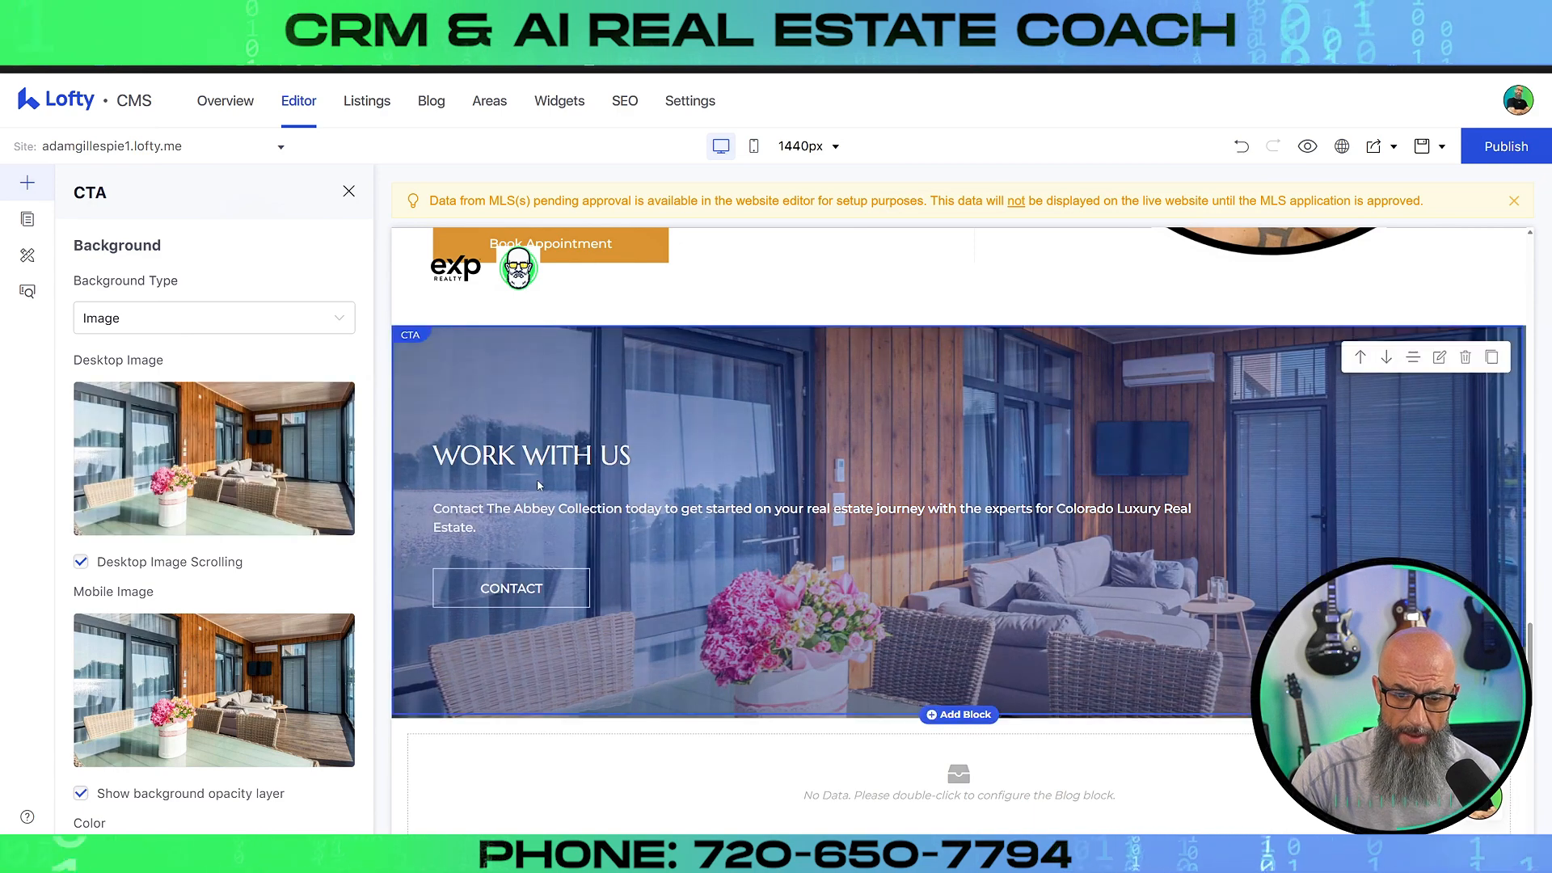
scroll(187, 461, "down", 6)
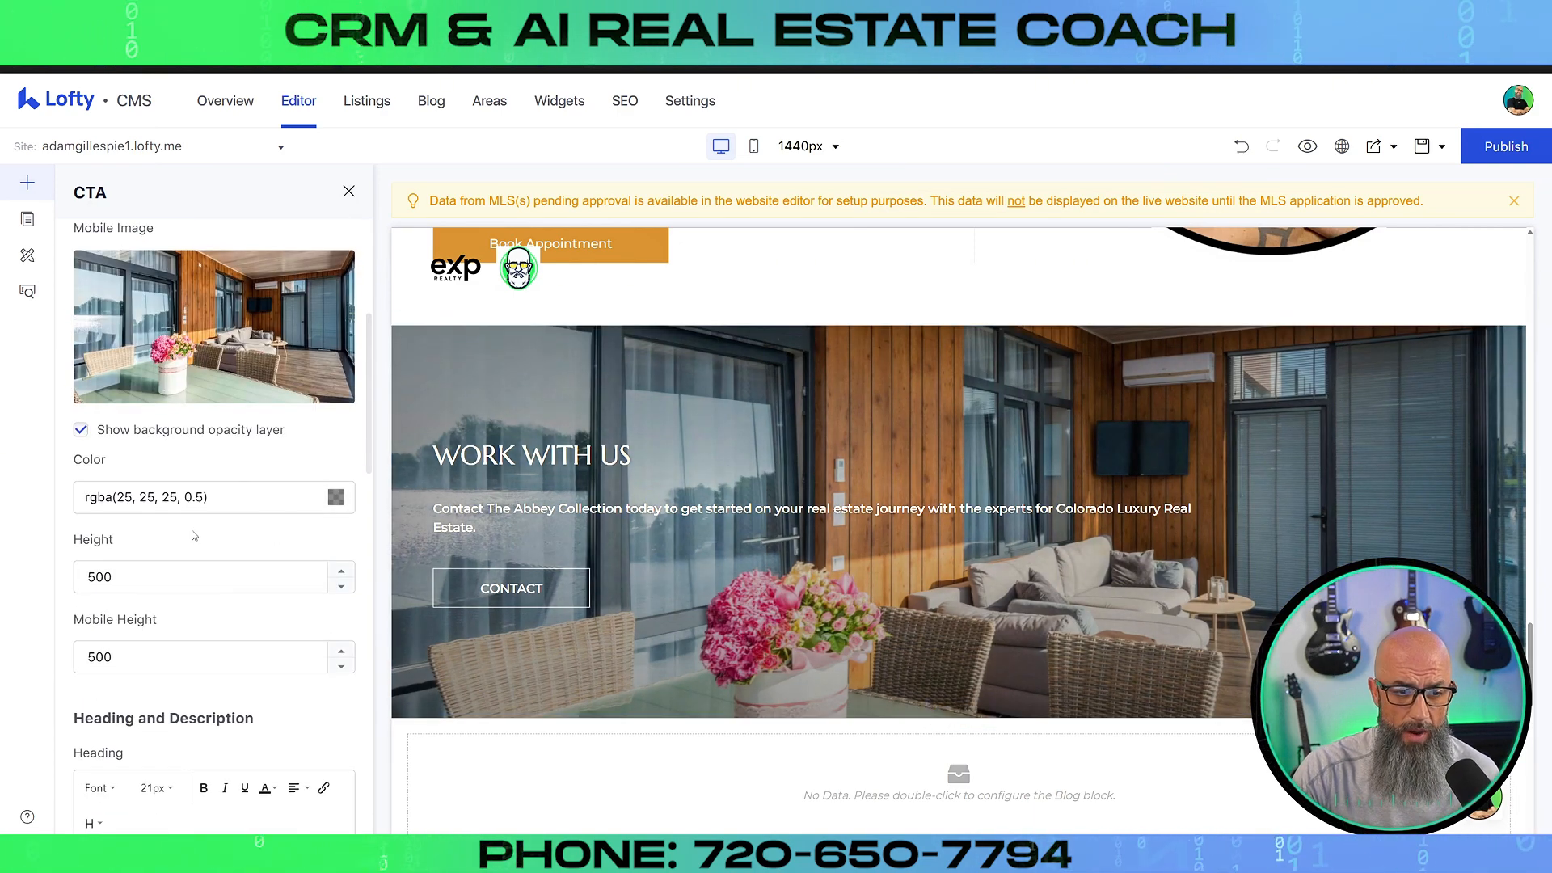
scroll(232, 481, "down", 5)
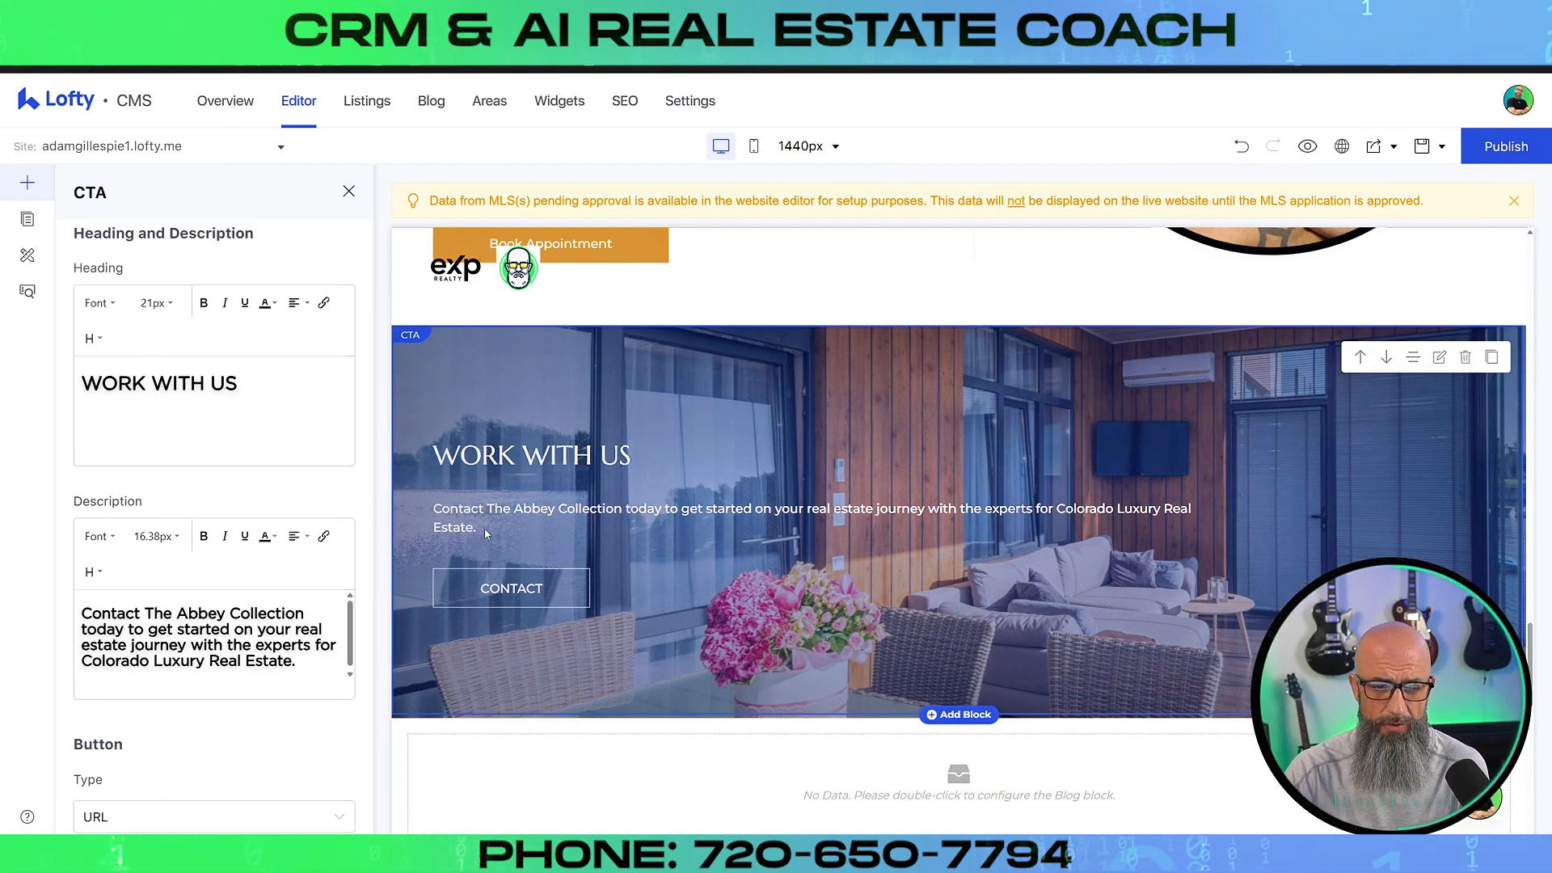
scroll(492, 527, "down", 3)
scroll(259, 698, "down", 4)
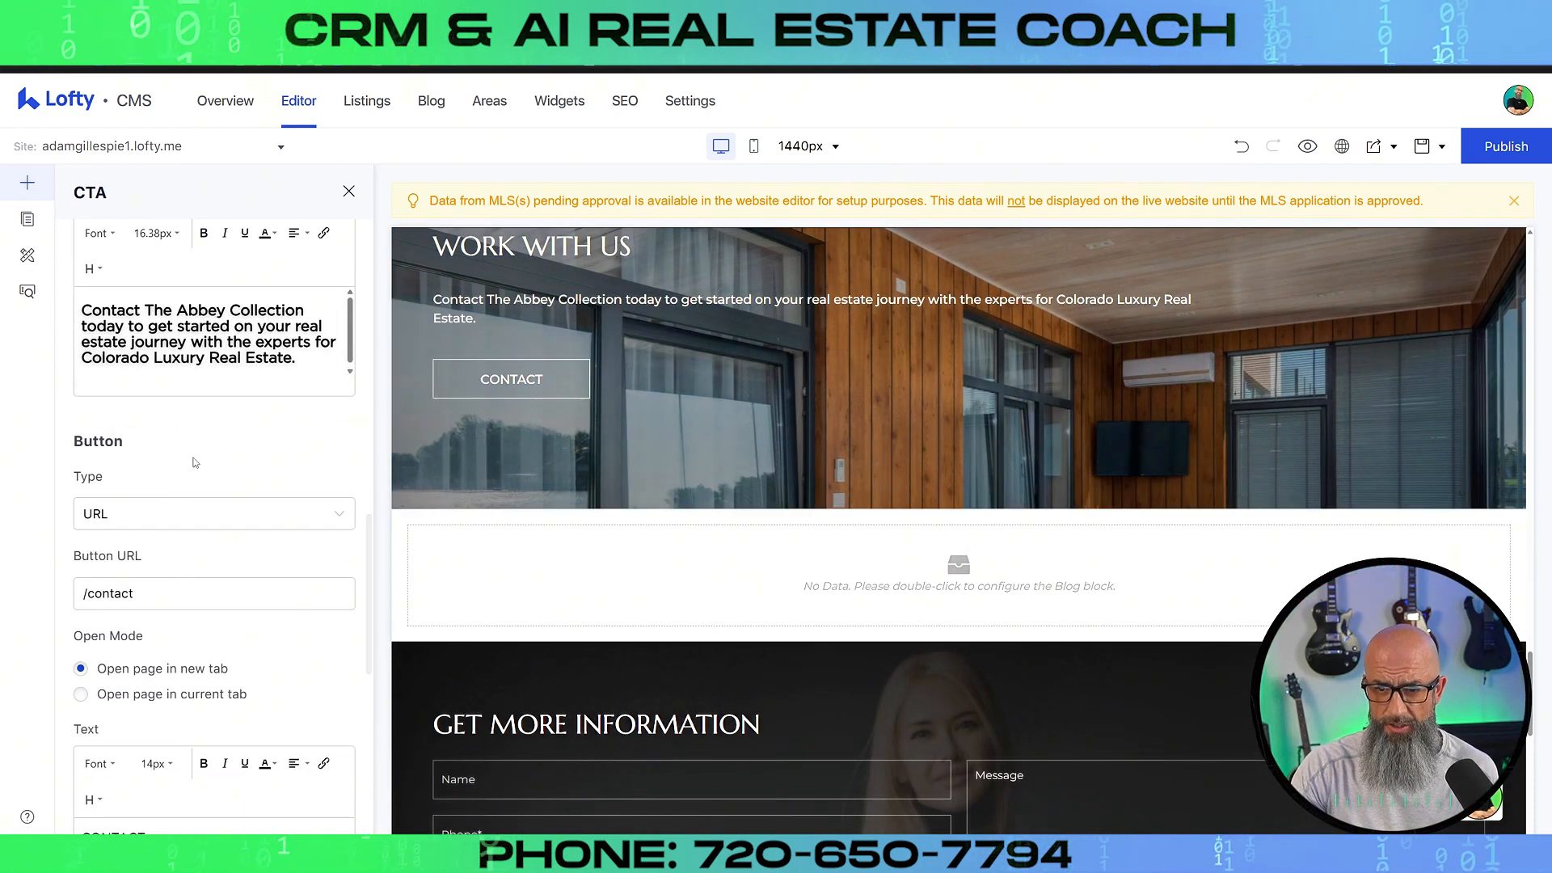
scroll(194, 579, "down", 7)
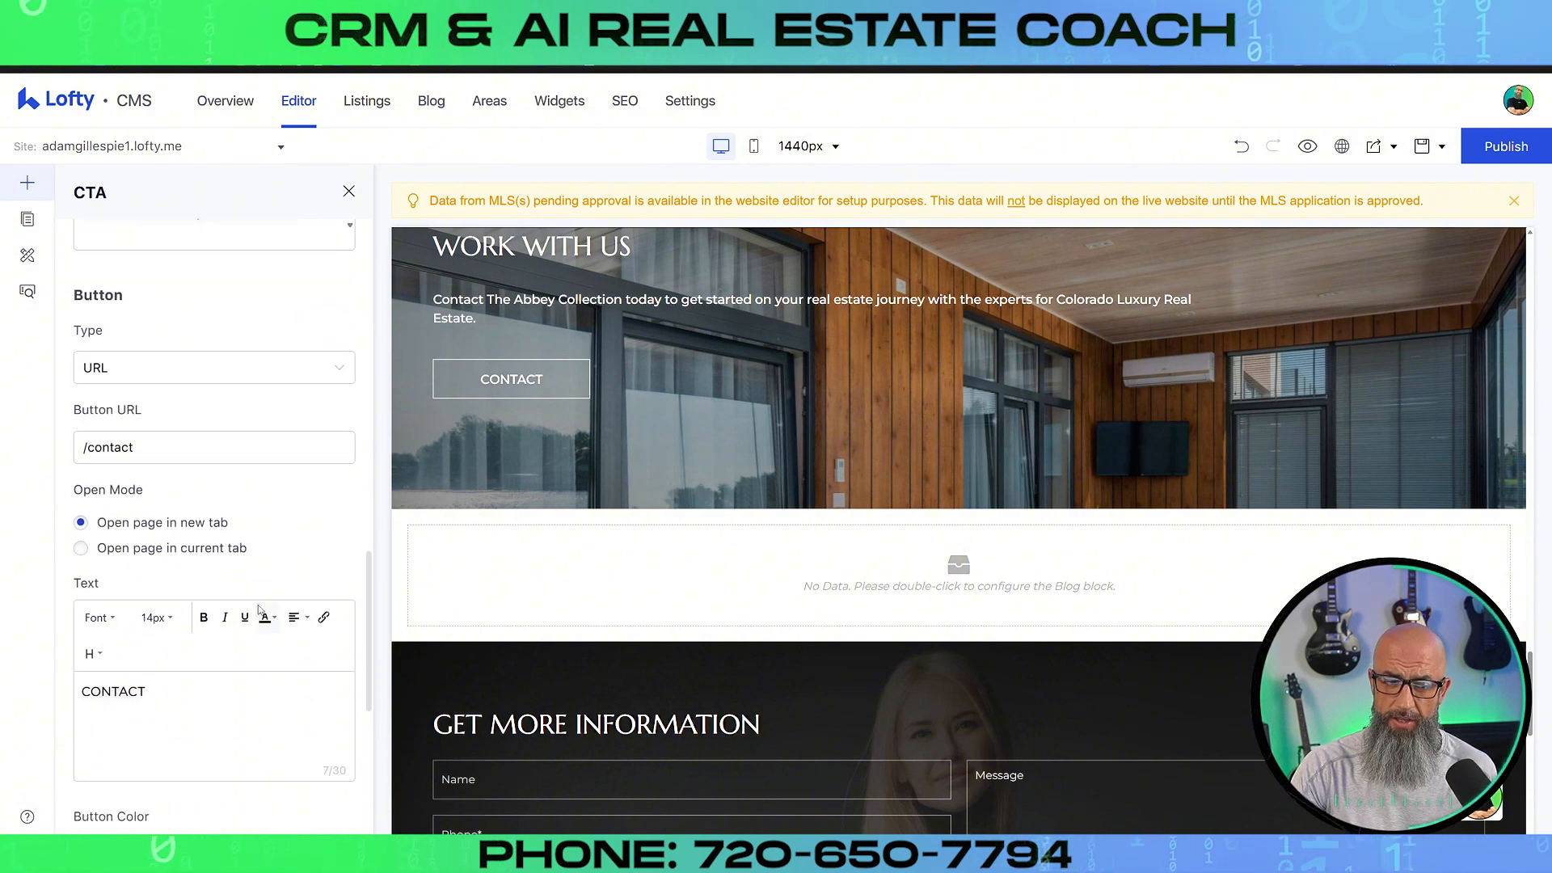
scroll(256, 613, "down", 2)
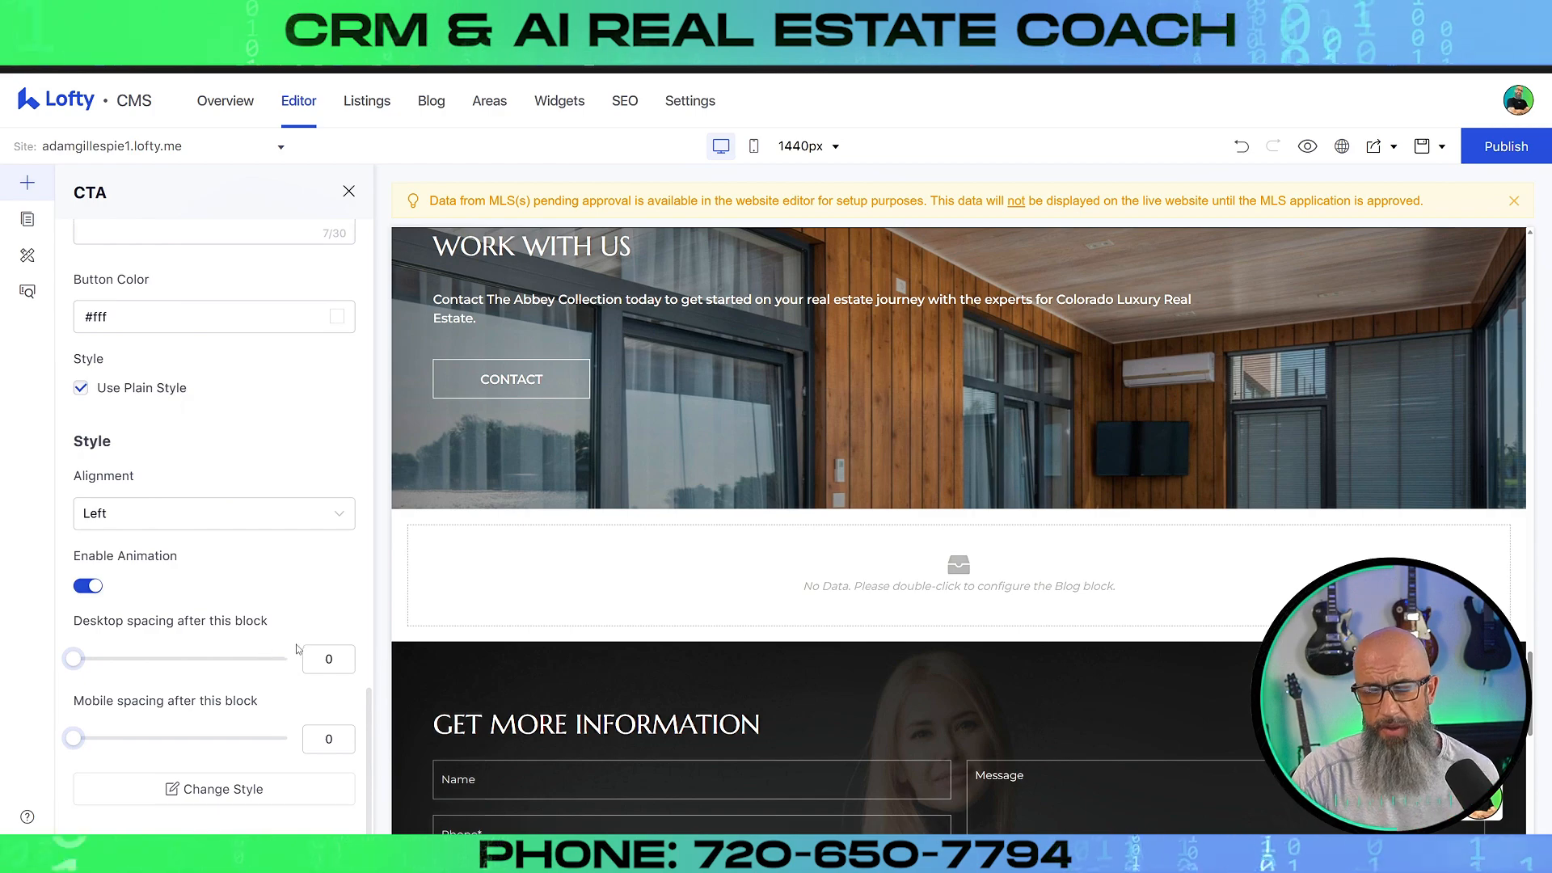
- Review the CTA settings back up to the background images and look over the Featured Listings, Logo Wall and Reviews blocks
scroll(889, 582, "up", 3)
scroll(229, 580, "up", 8)
scroll(229, 580, "up", 8)
scroll(536, 466, "up", 10)
scroll(536, 459, "up", 5)
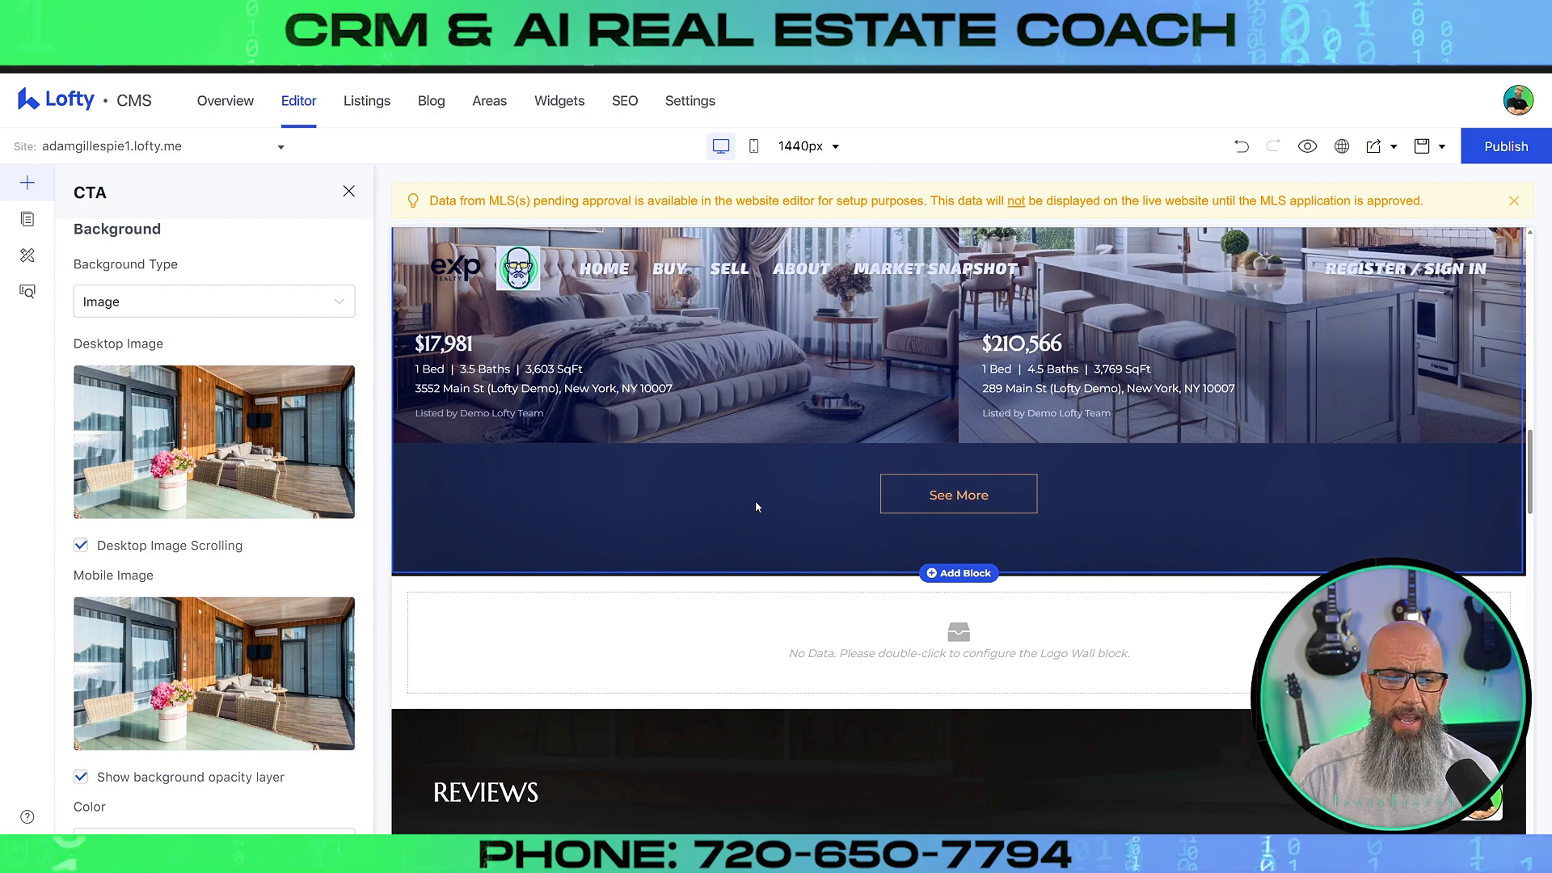
scroll(987, 396, "down", 9)
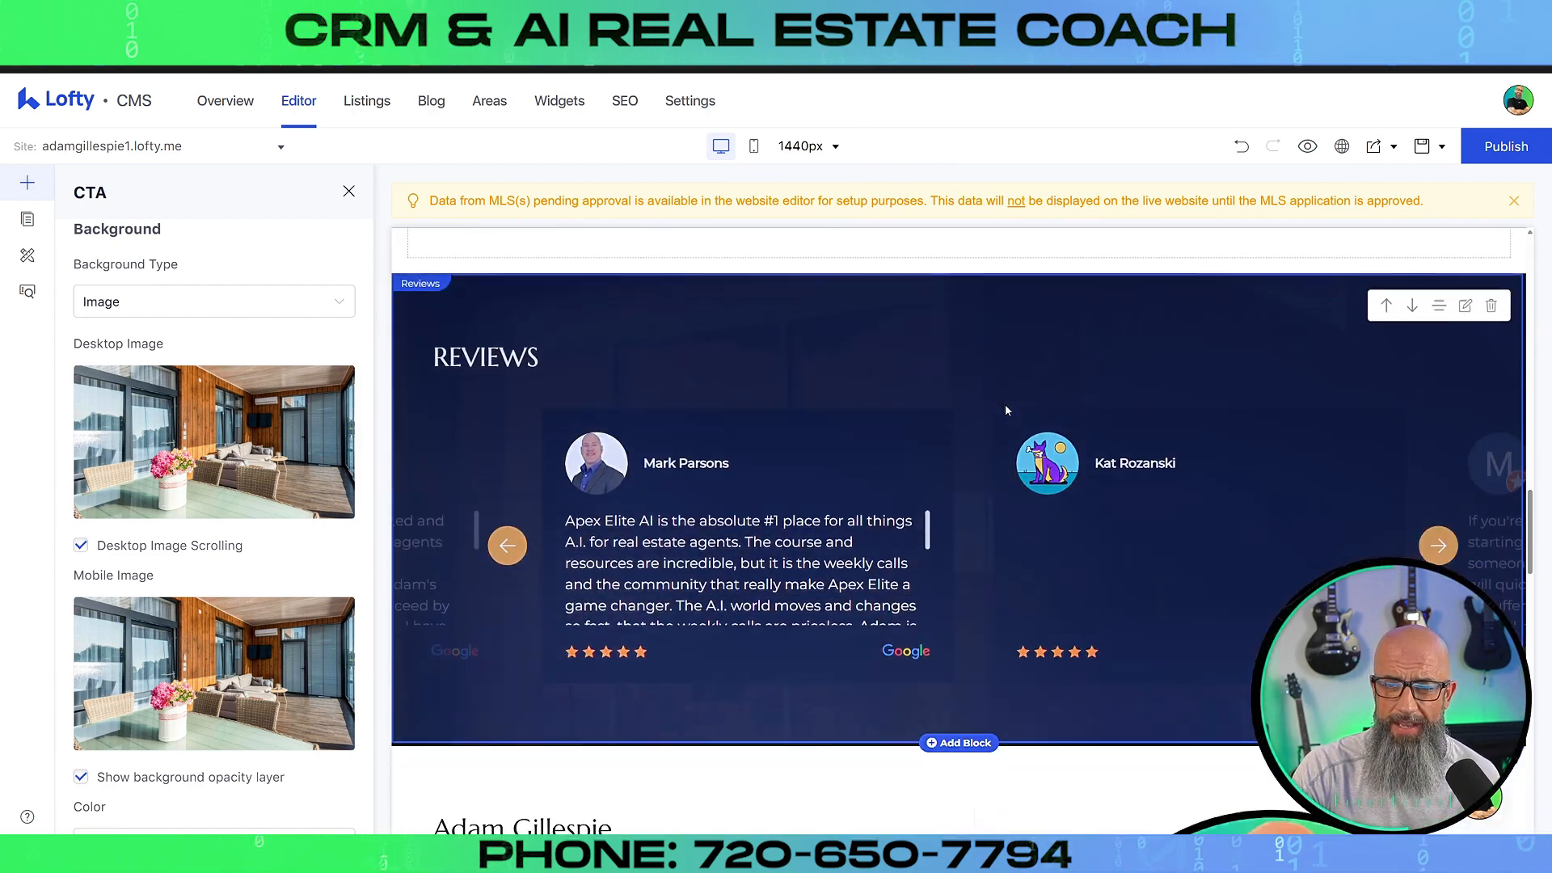